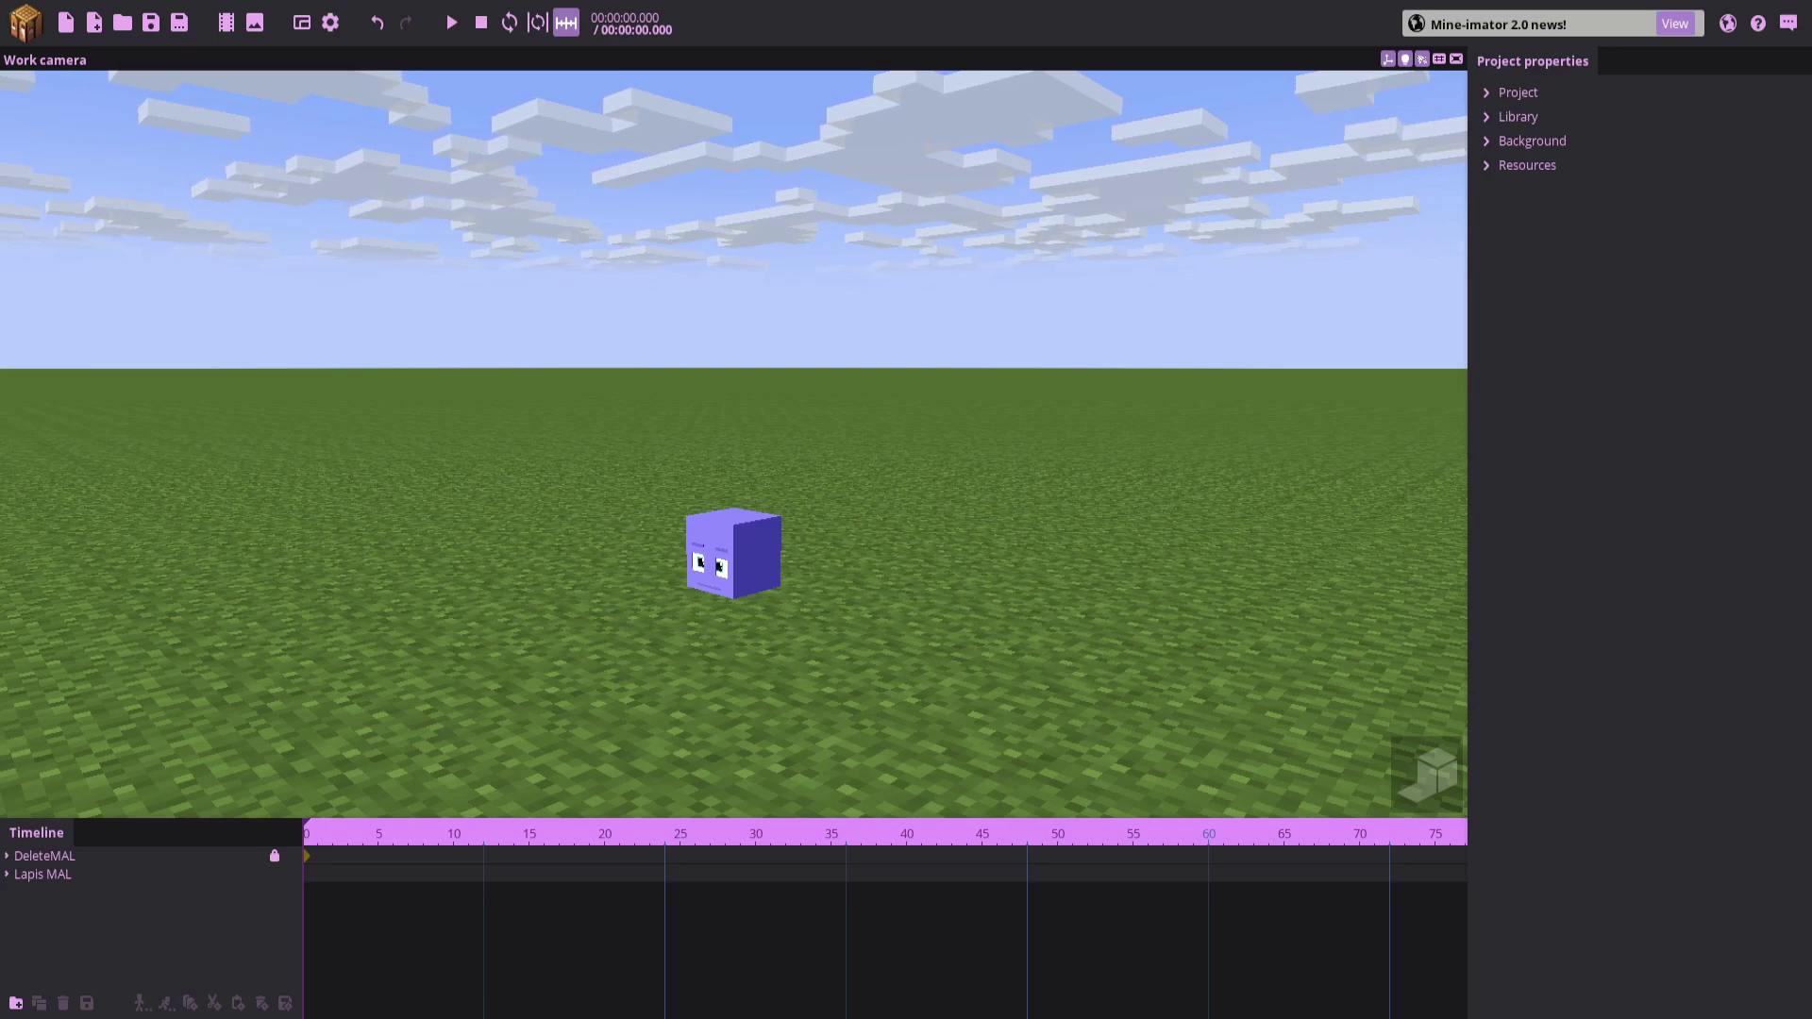
# Unlink the scale axes of the Eyes in Lapis MAL and set their Y scale to 1.23
pyautogui.moveTo(705, 569)
pyautogui.mouseDown()
pyautogui.moveTo(830, 652)
pyautogui.moveTo(705, 569)
pyautogui.mouseUp()
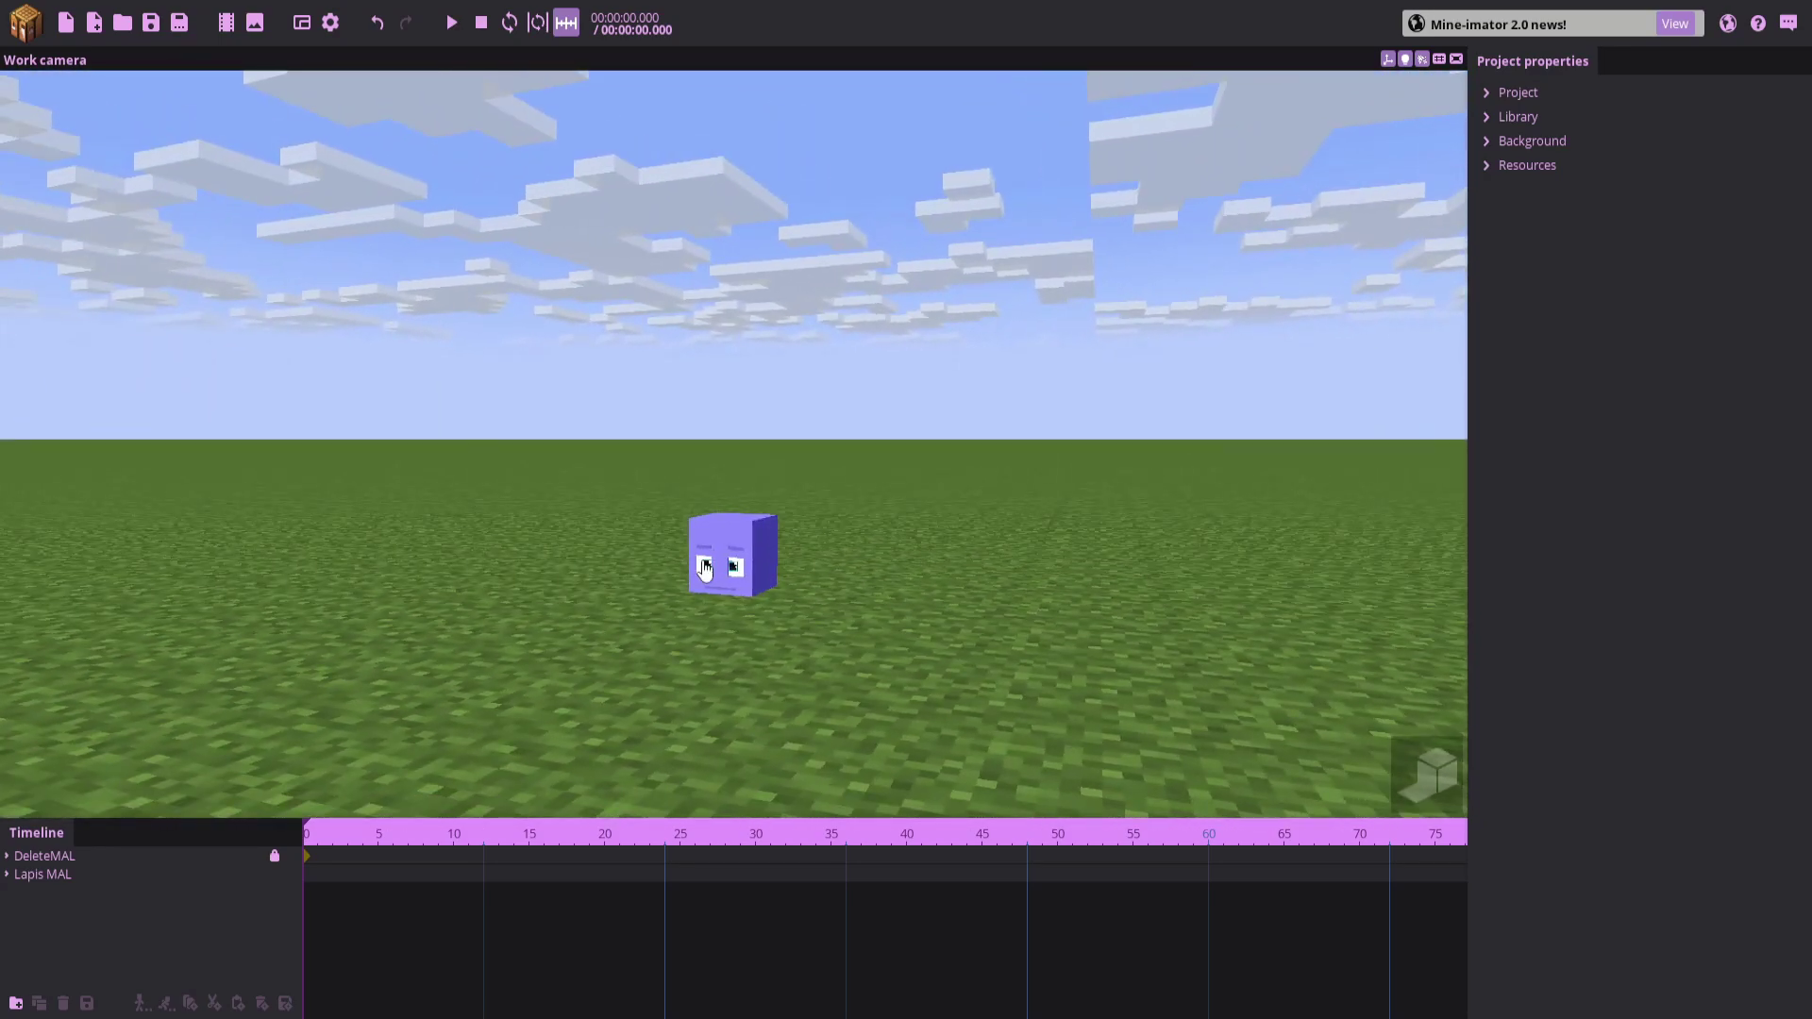
pyautogui.moveTo(726, 572); pyautogui.dragTo(725, 648, button='right')
pyautogui.press('w')
pyautogui.moveTo(936, 322); pyautogui.dragTo(947, 319, button='right')
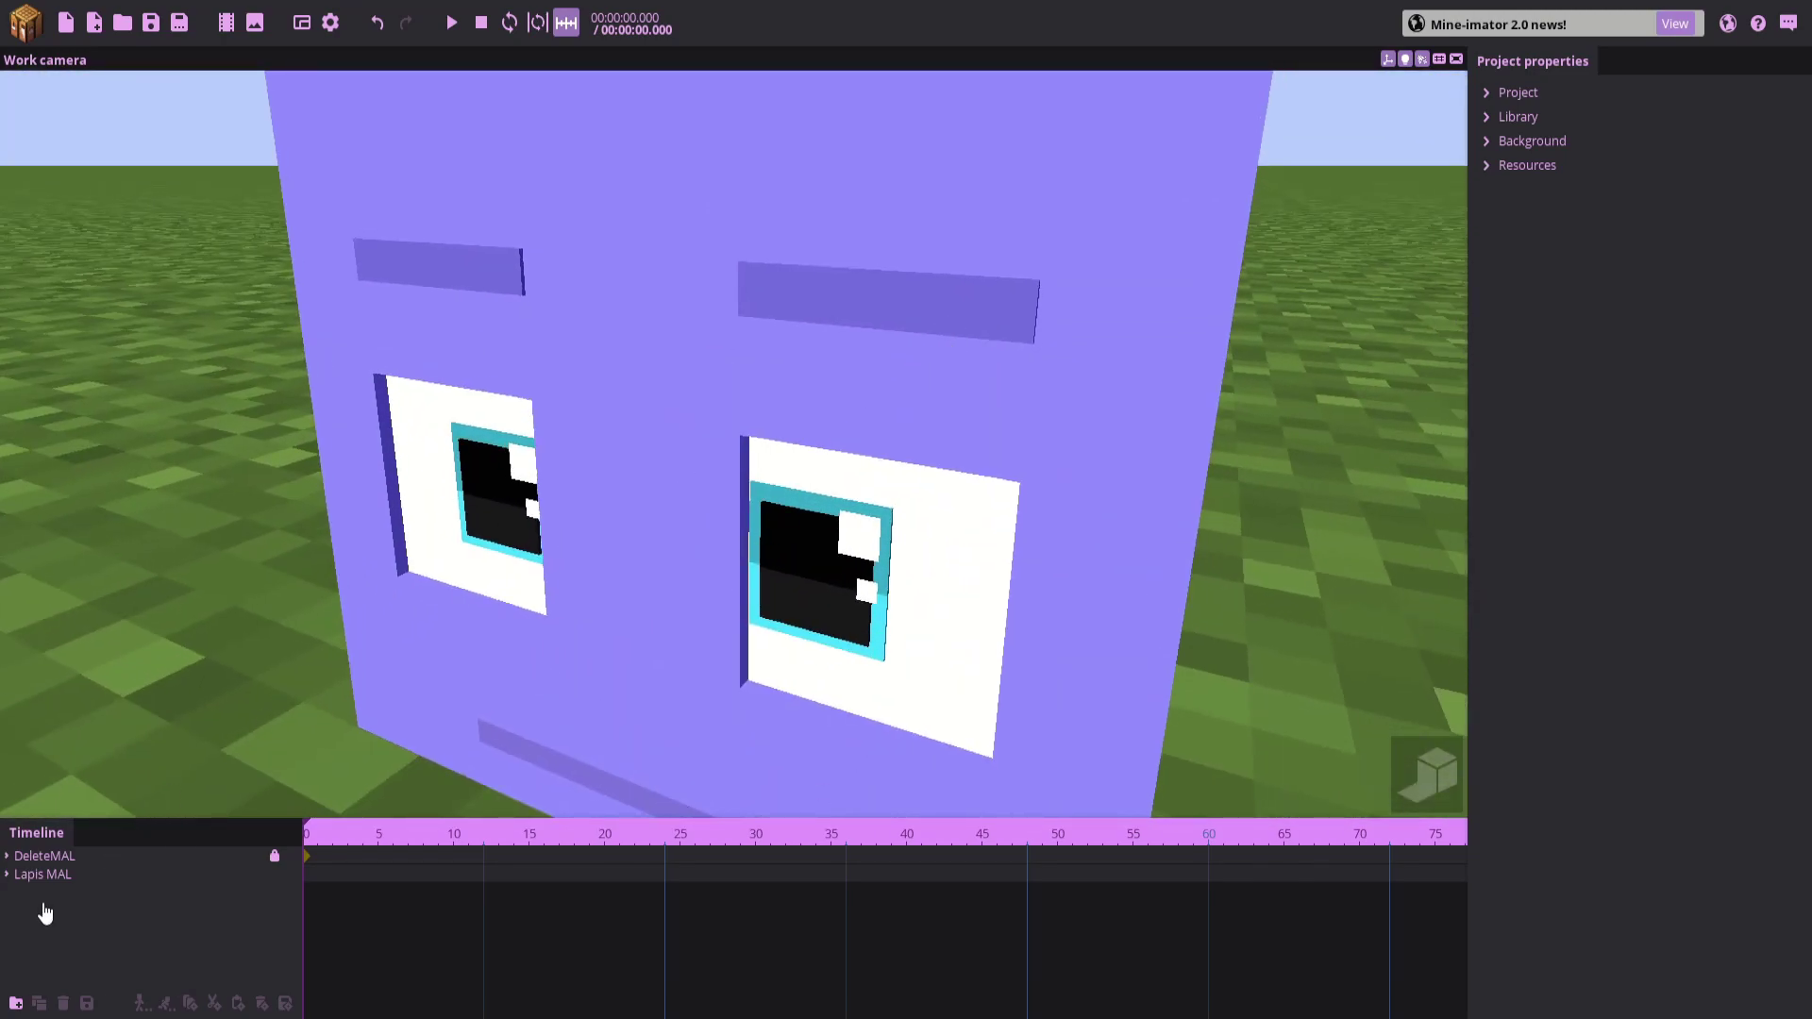
pyautogui.click(6, 874)
pyautogui.click(42, 893)
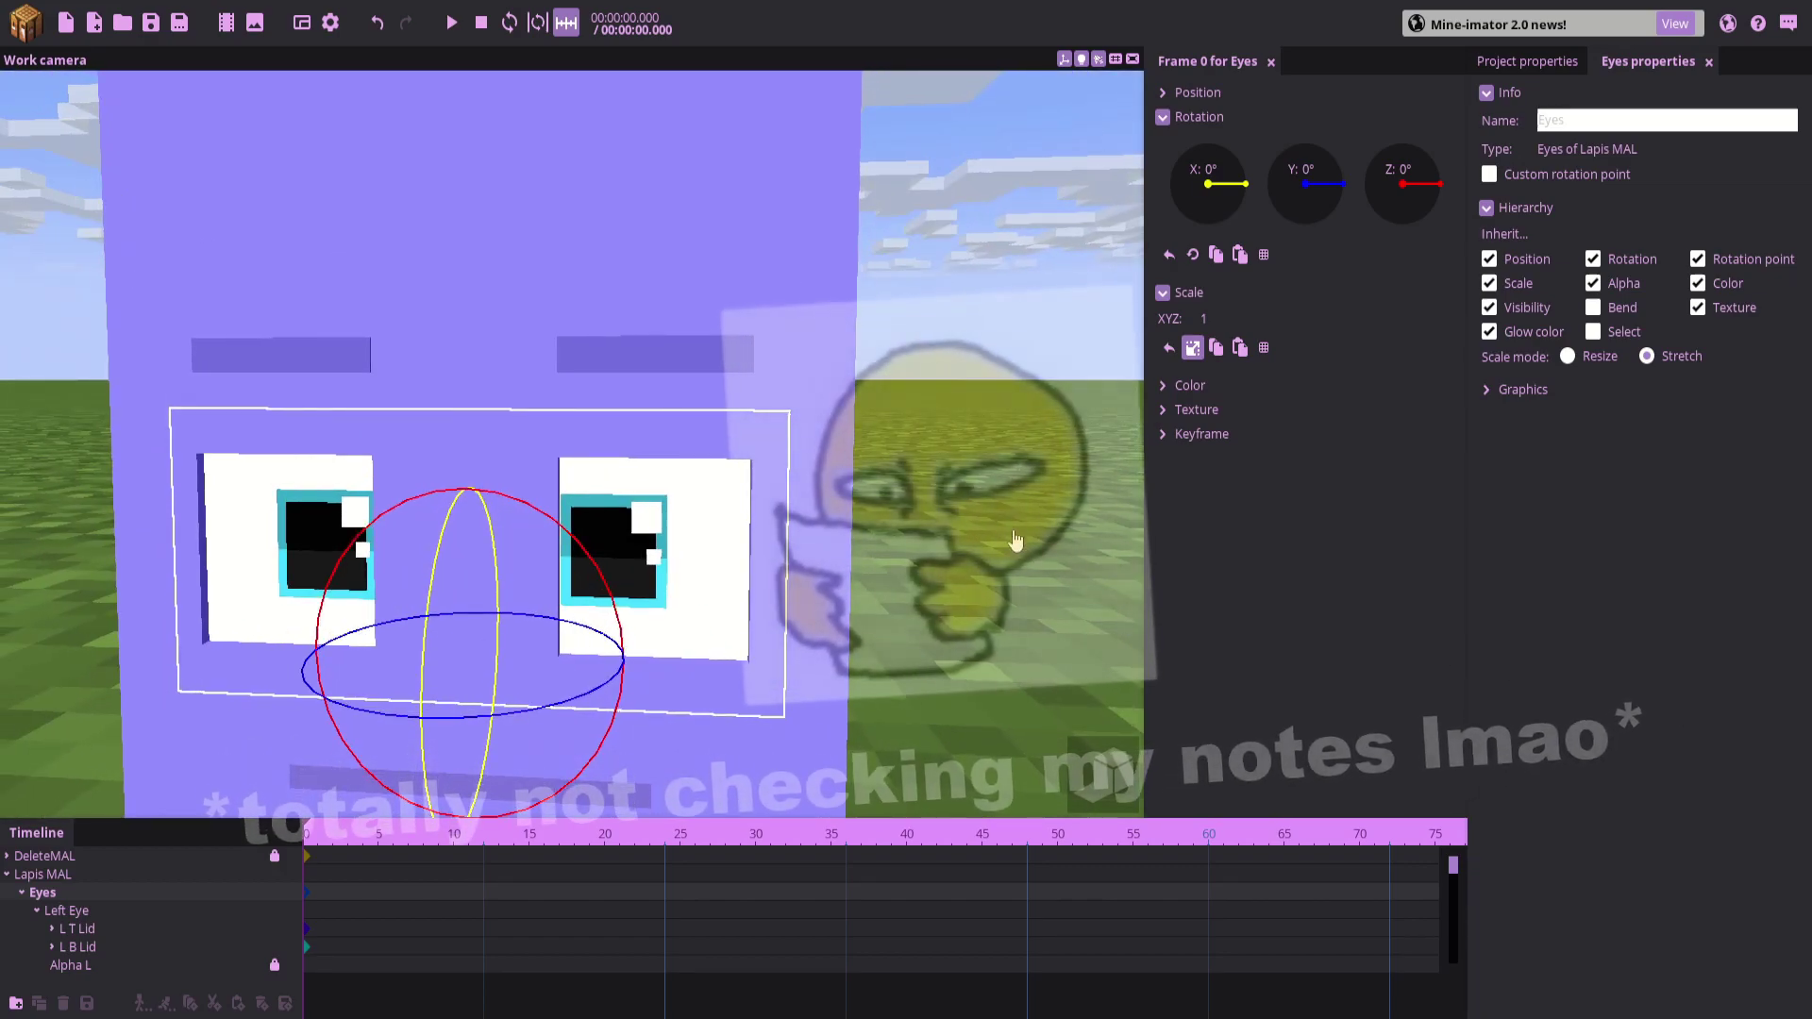
pyautogui.moveTo(826, 519); pyautogui.dragTo(808, 541, button='right')
pyautogui.moveTo(387, 819); pyautogui.dragTo(363, 760)
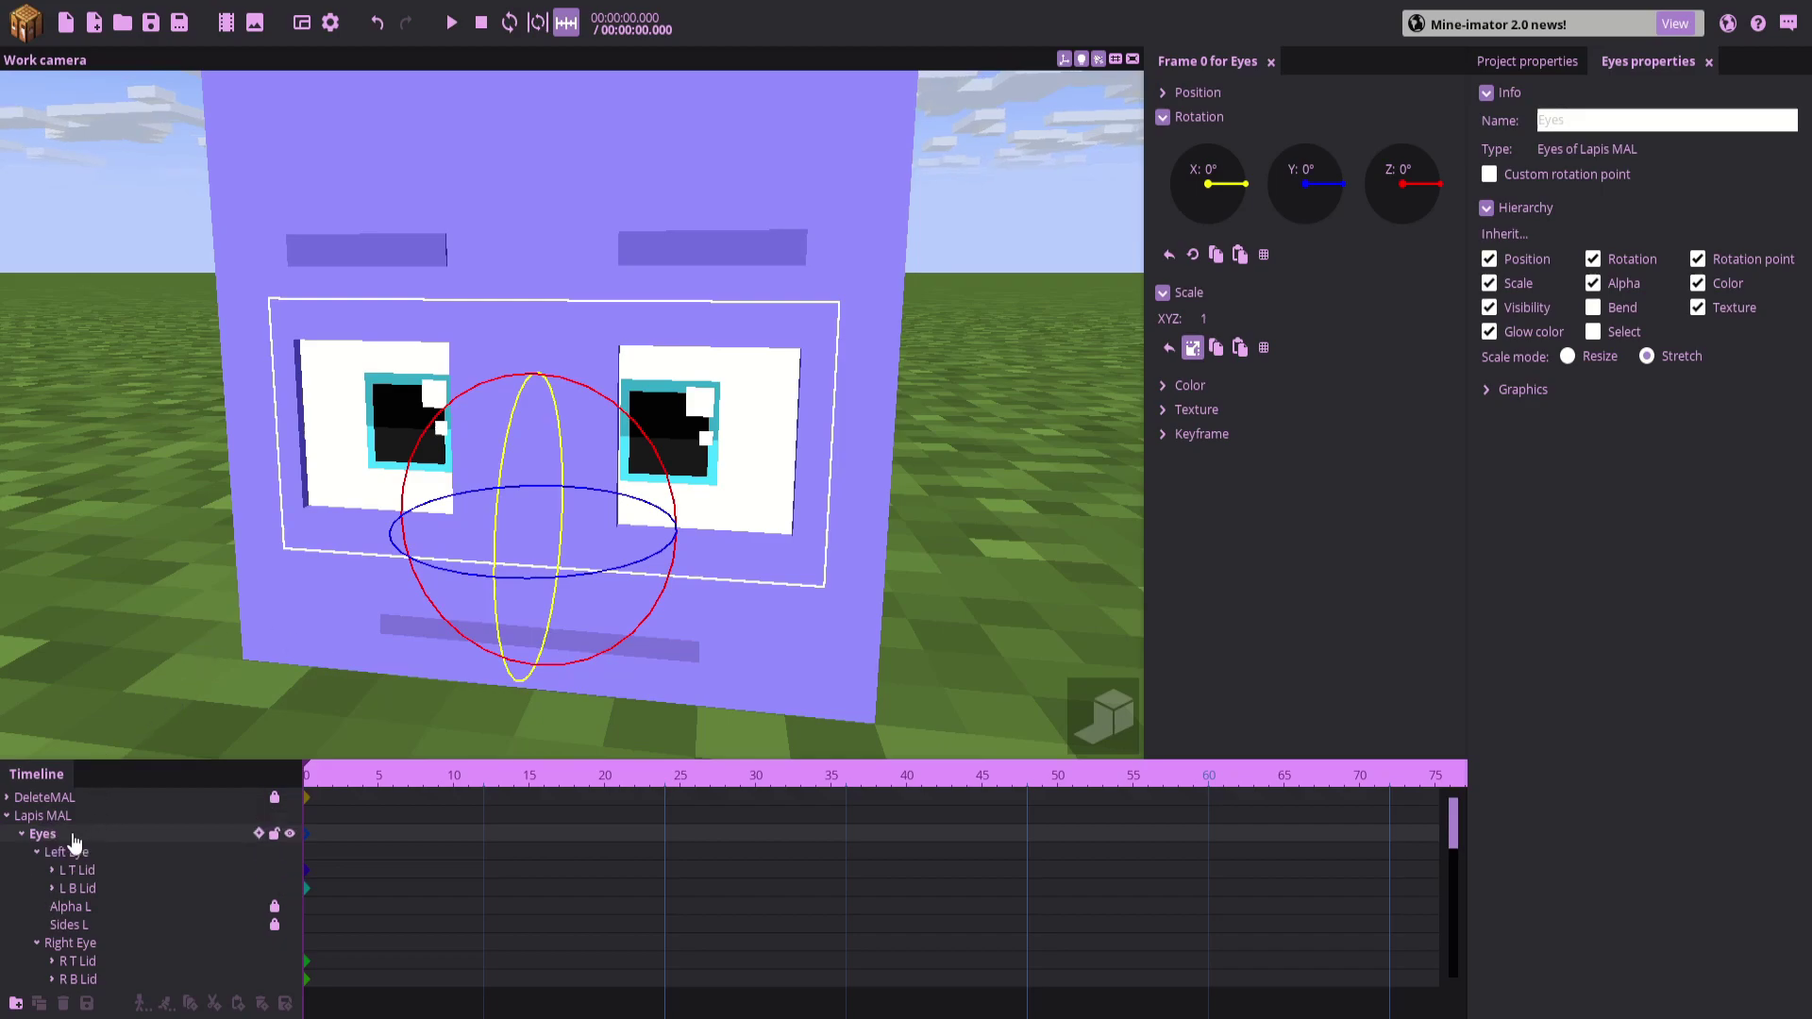
pyautogui.click(1193, 349)
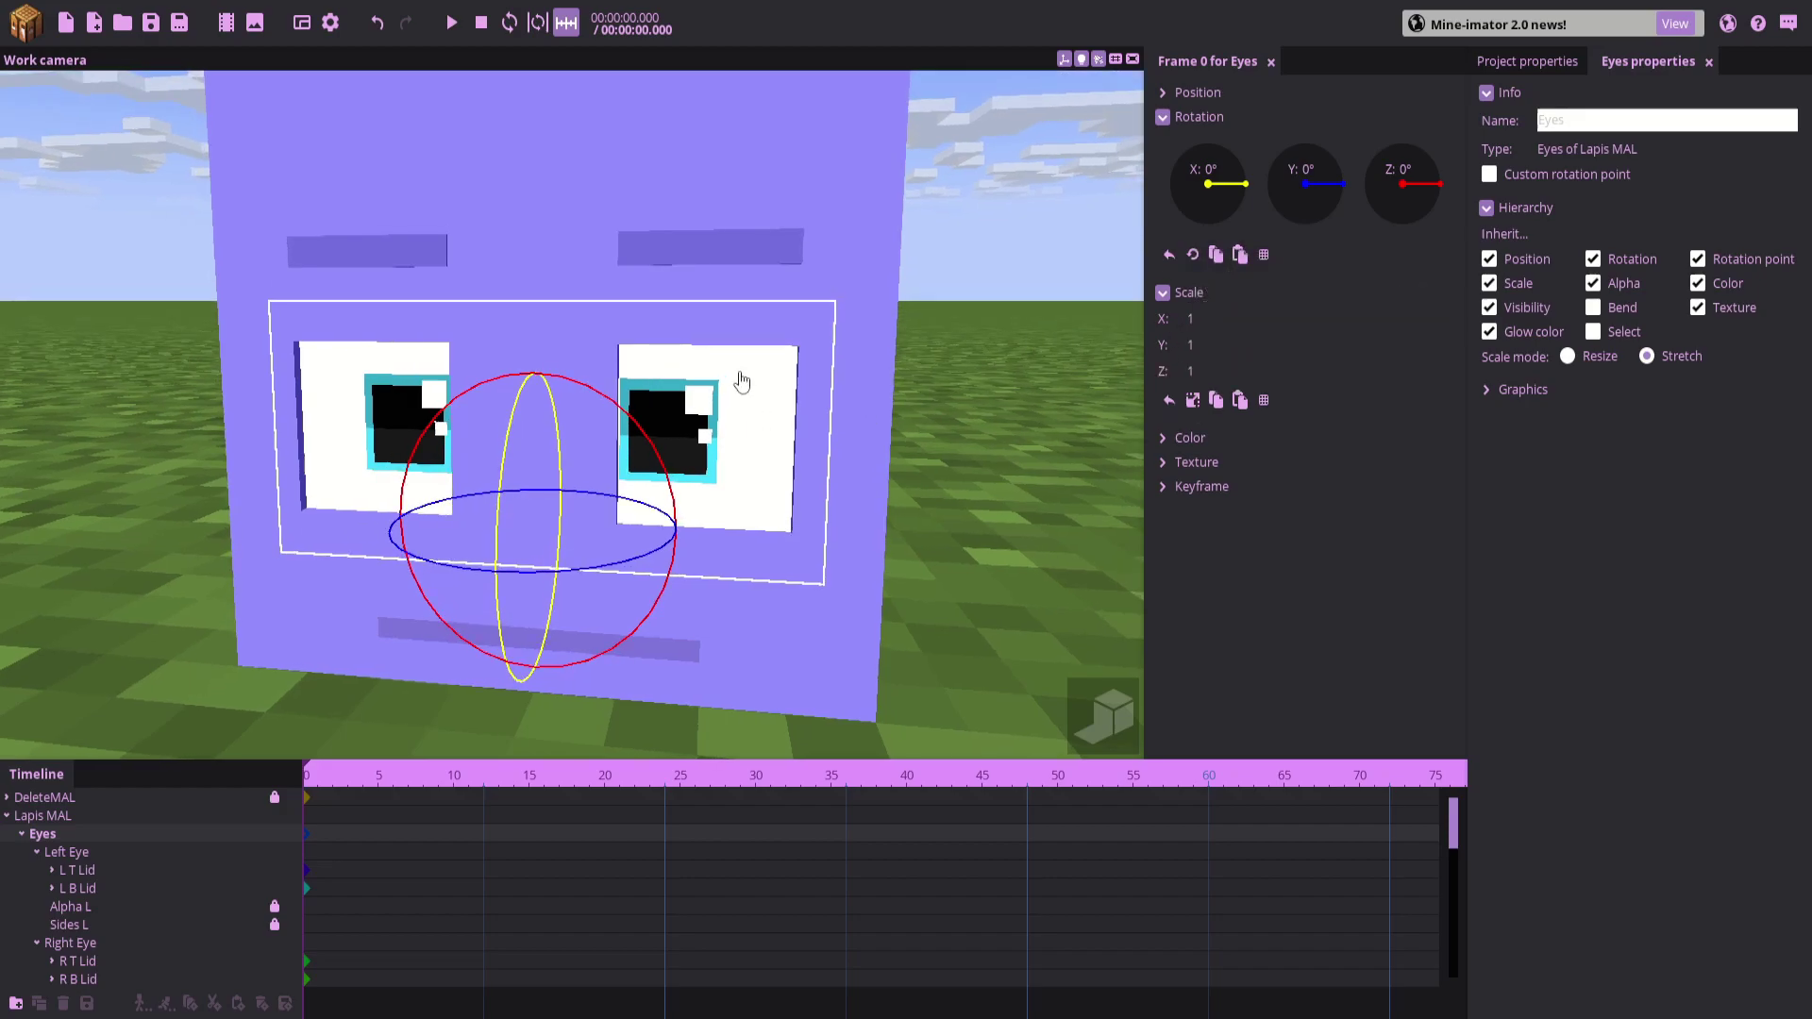
pyautogui.scroll(-3, 743, 380)
pyautogui.scroll(1, 754, 377)
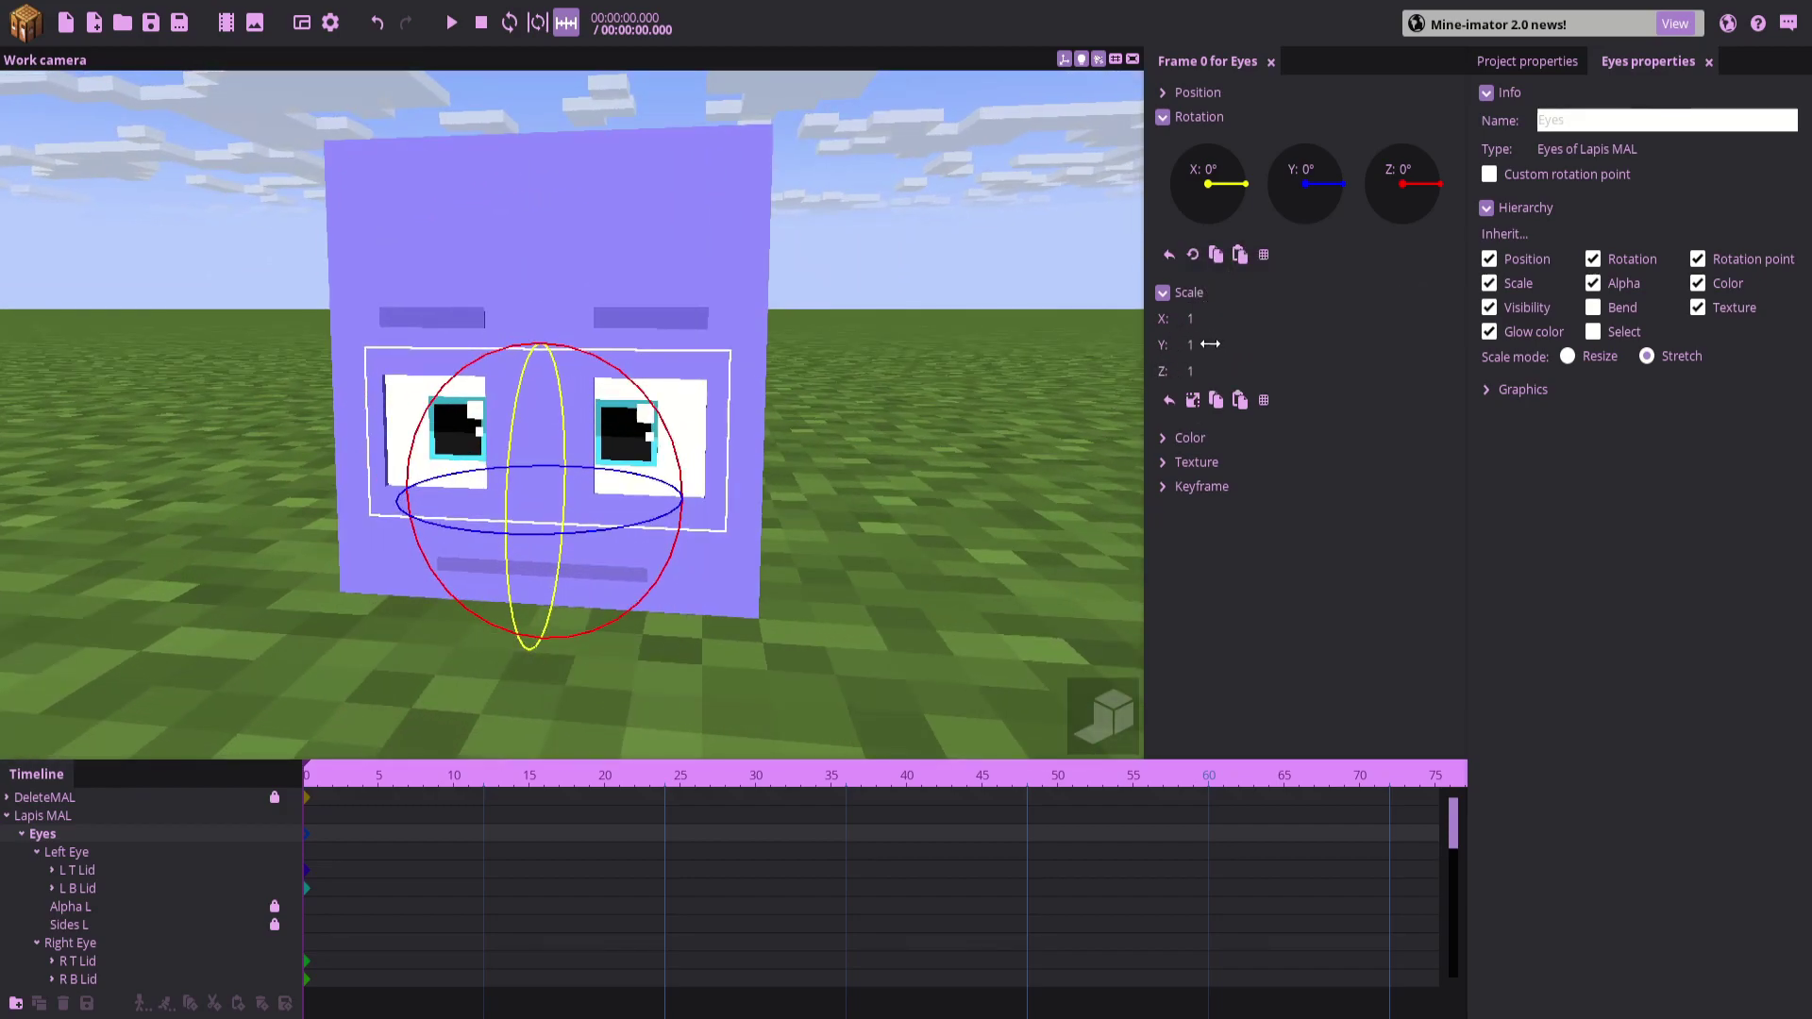
pyautogui.moveTo(1210, 344)
pyautogui.mouseDown()
pyautogui.moveTo(1228, 345)
pyautogui.moveTo(1204, 316)
pyautogui.moveTo(1241, 322)
pyautogui.moveTo(1187, 342)
pyautogui.mouseUp()
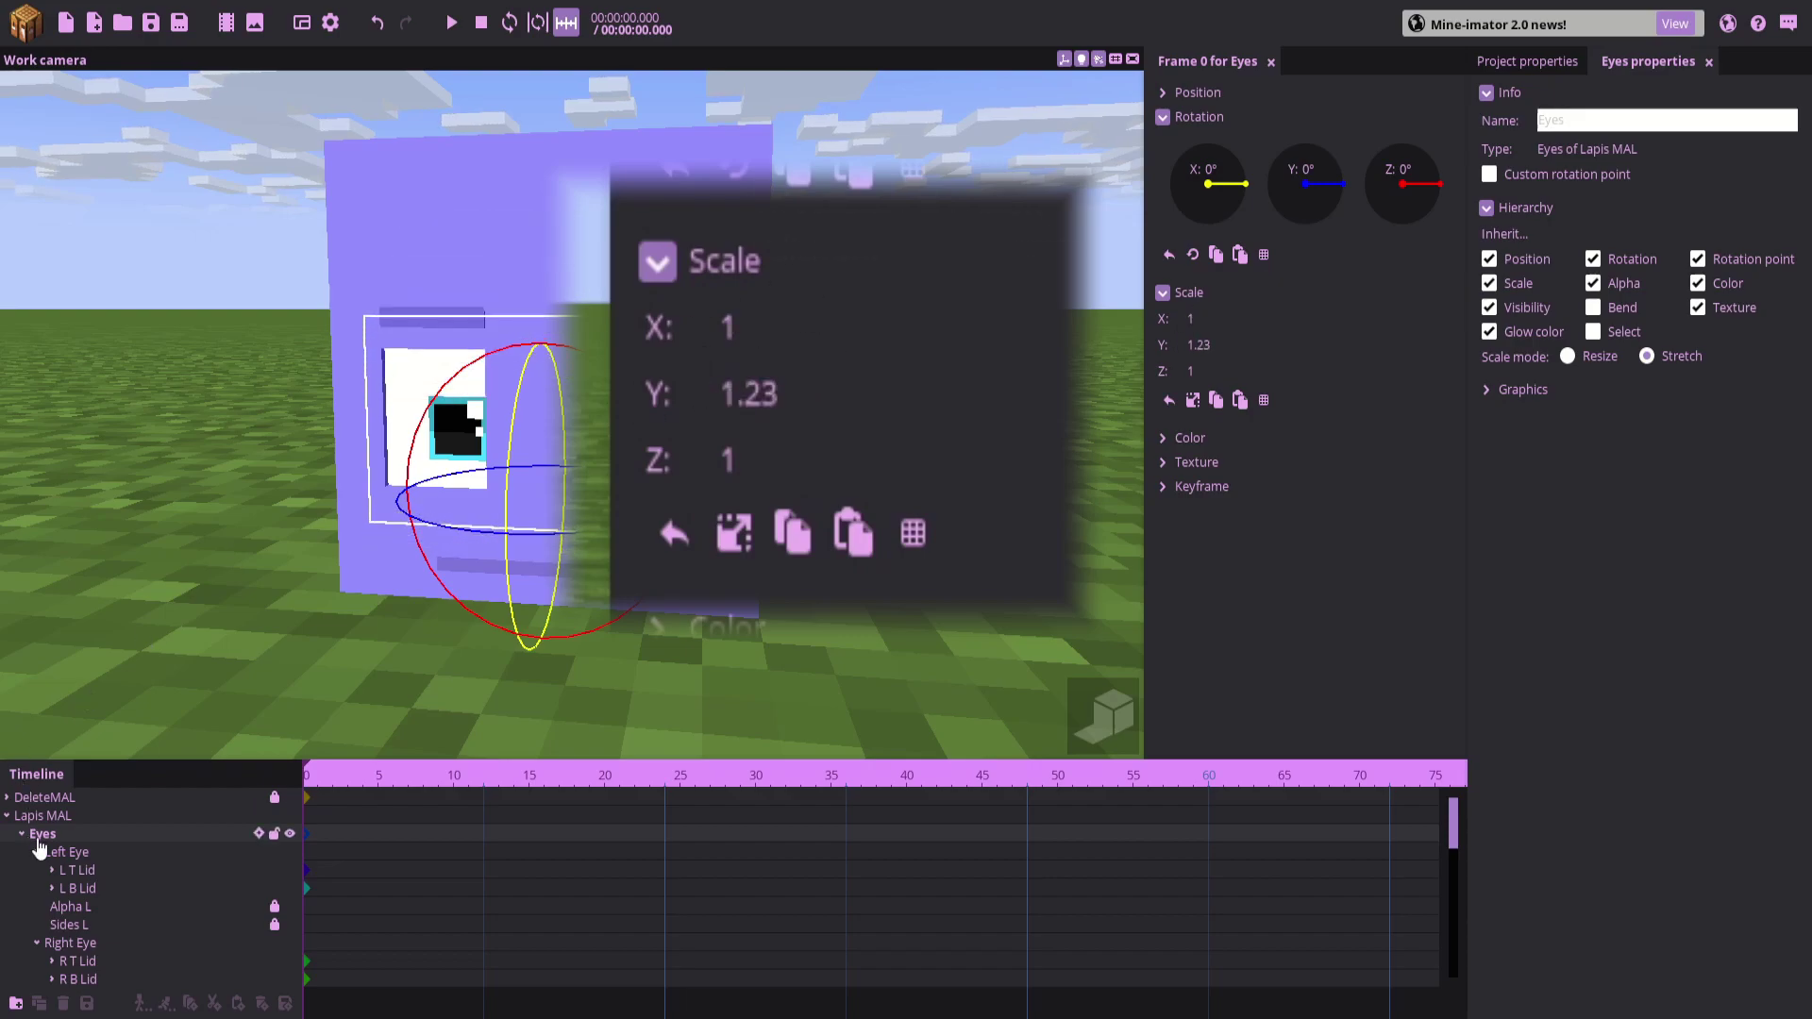
# Try stretching only the Left Eye along its Y scale, and undo the change
pyautogui.click(64, 852)
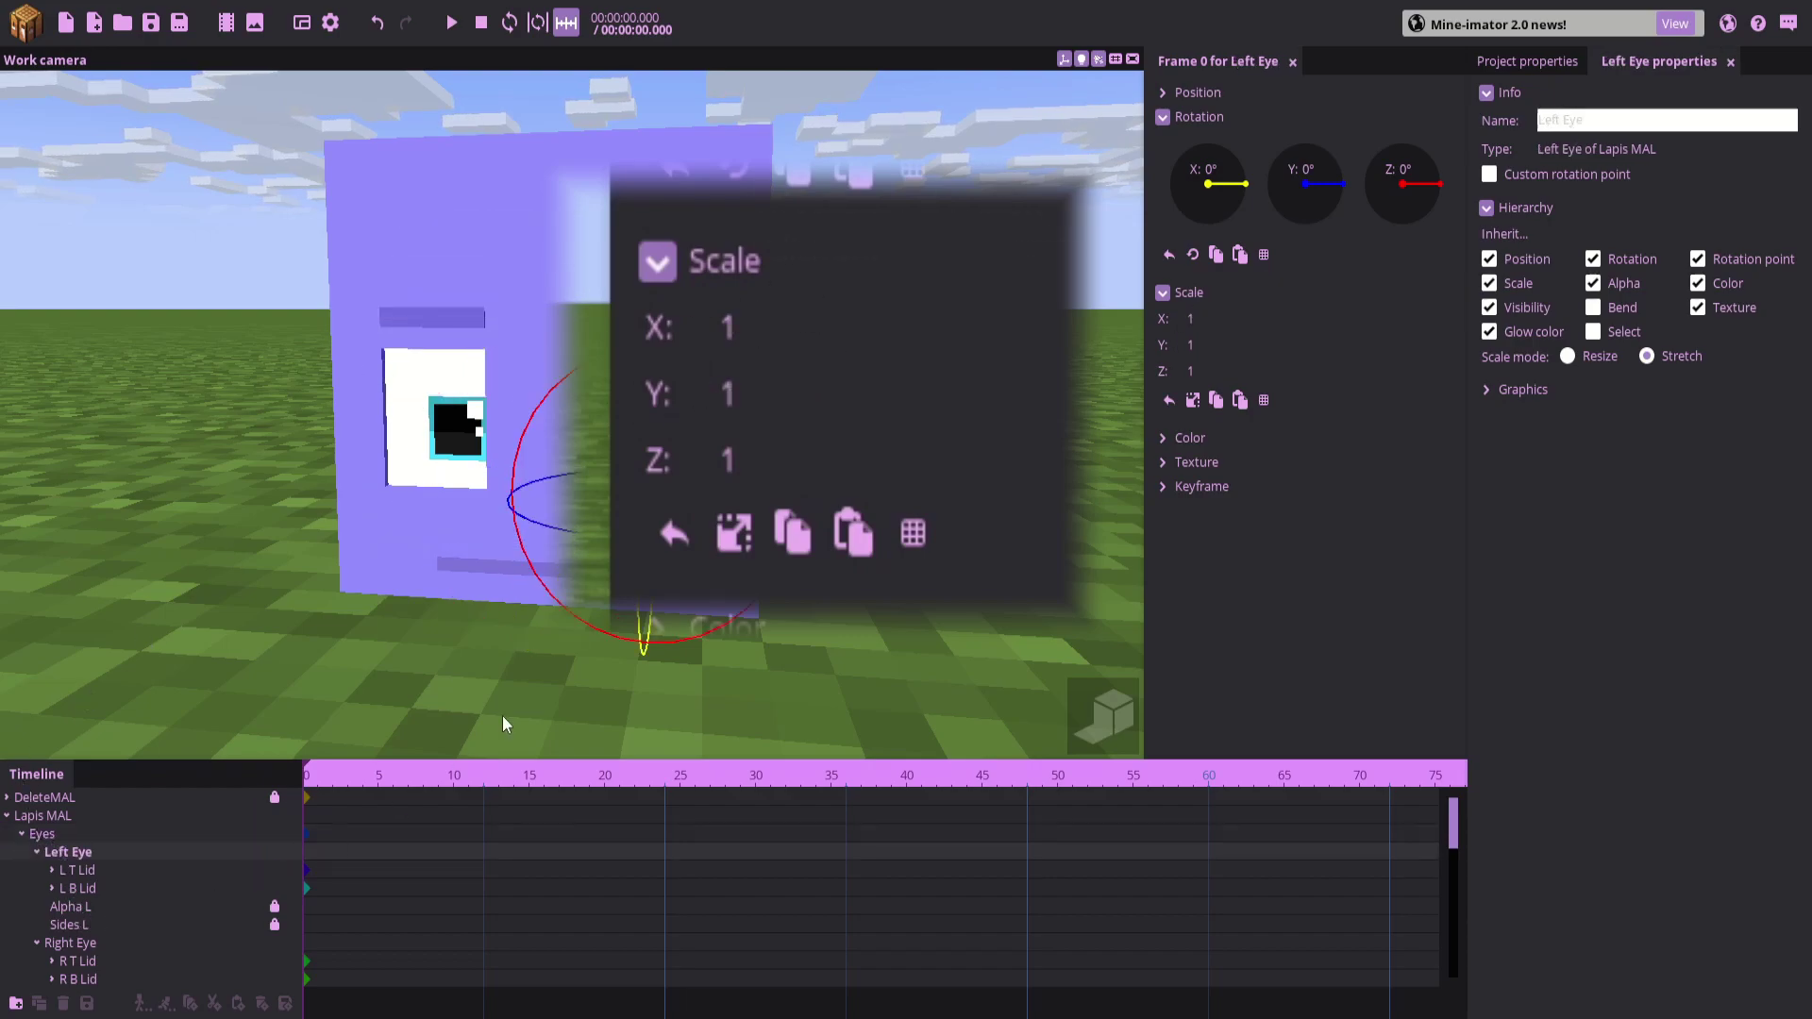
pyautogui.scroll(3, 457, 538)
pyautogui.moveTo(1191, 344); pyautogui.dragTo(1236, 338)
pyautogui.hotkey('ctrl', 'z')
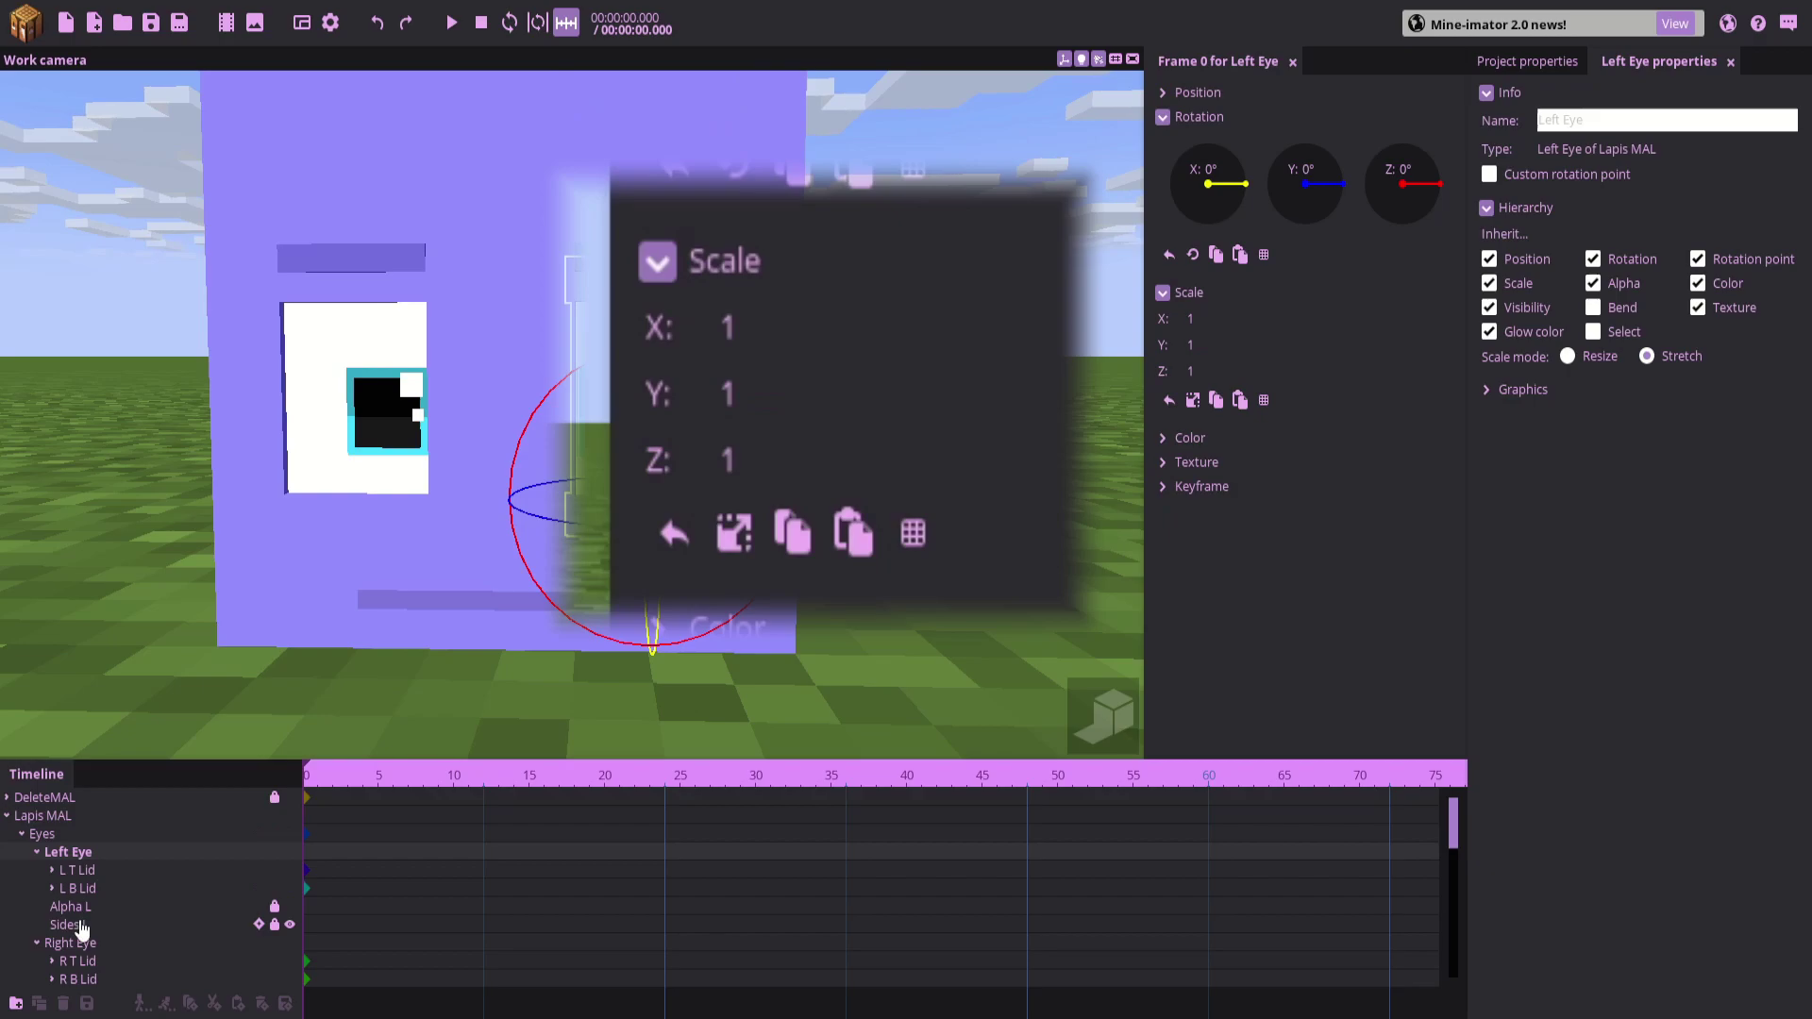
# Select the Alpha L and Alpha R parts of the eyes to examine their properties
pyautogui.click(84, 910)
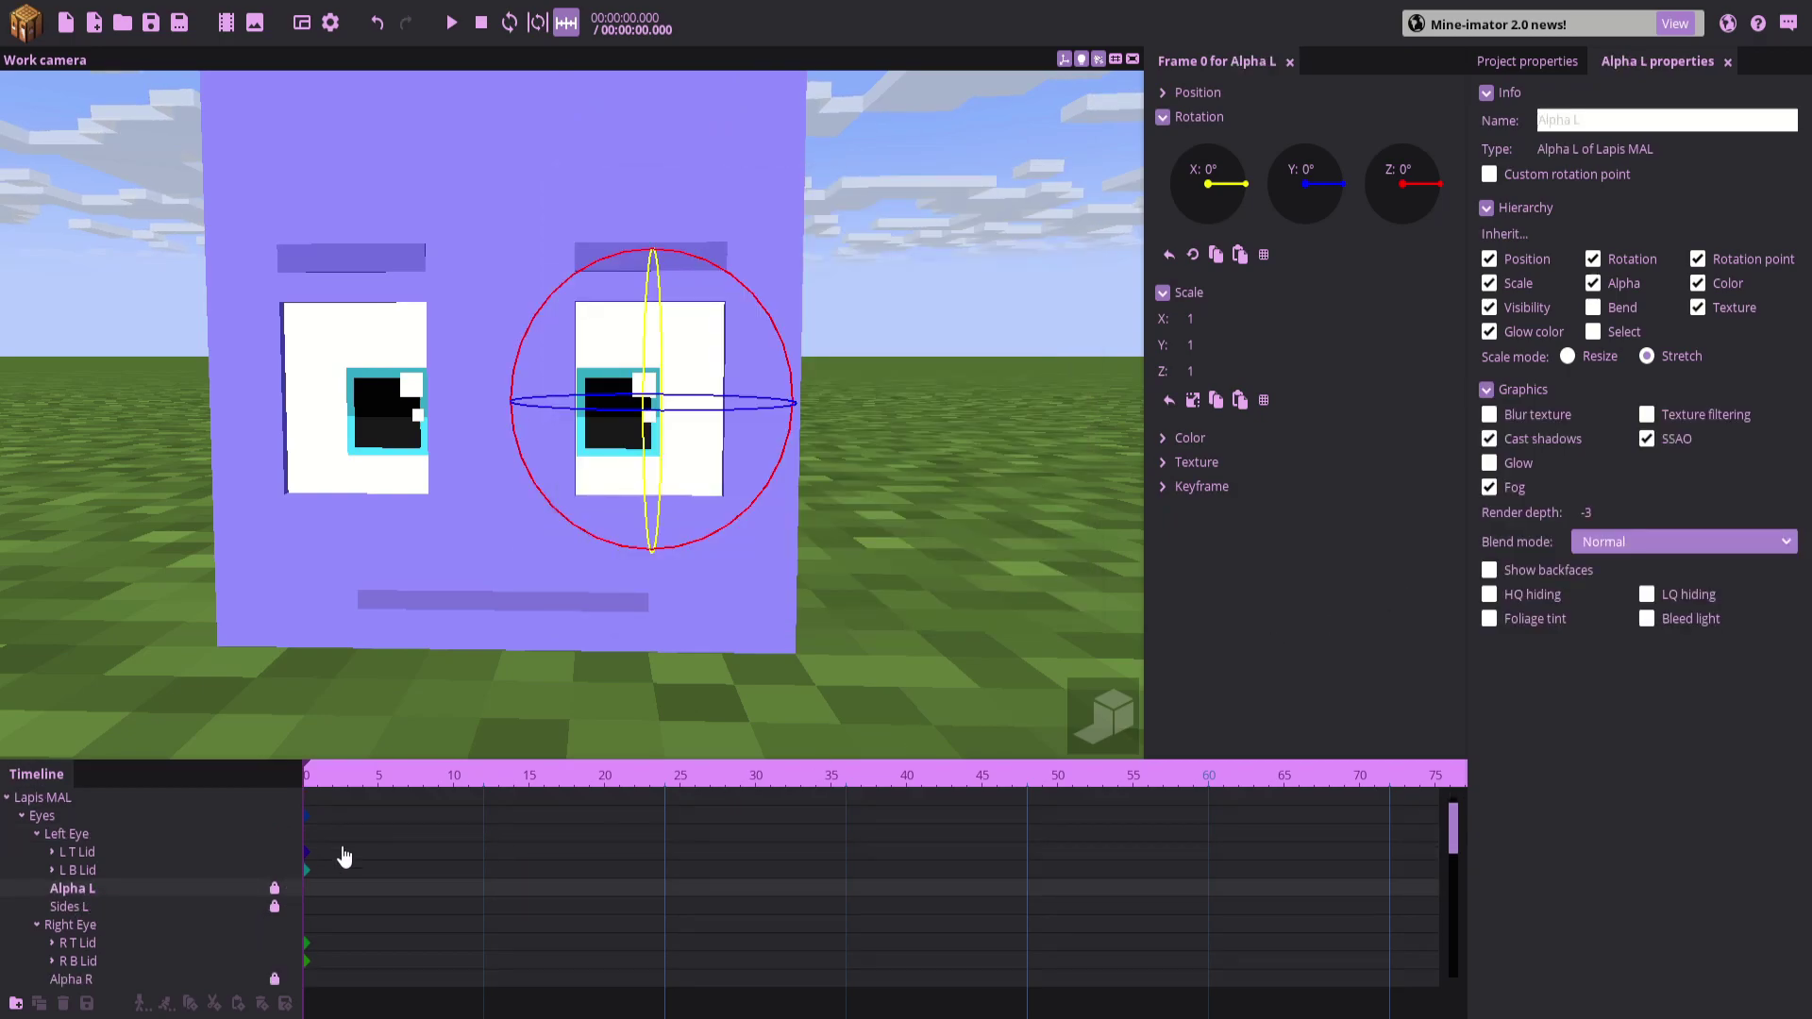
pyautogui.scroll(-1, 85, 948)
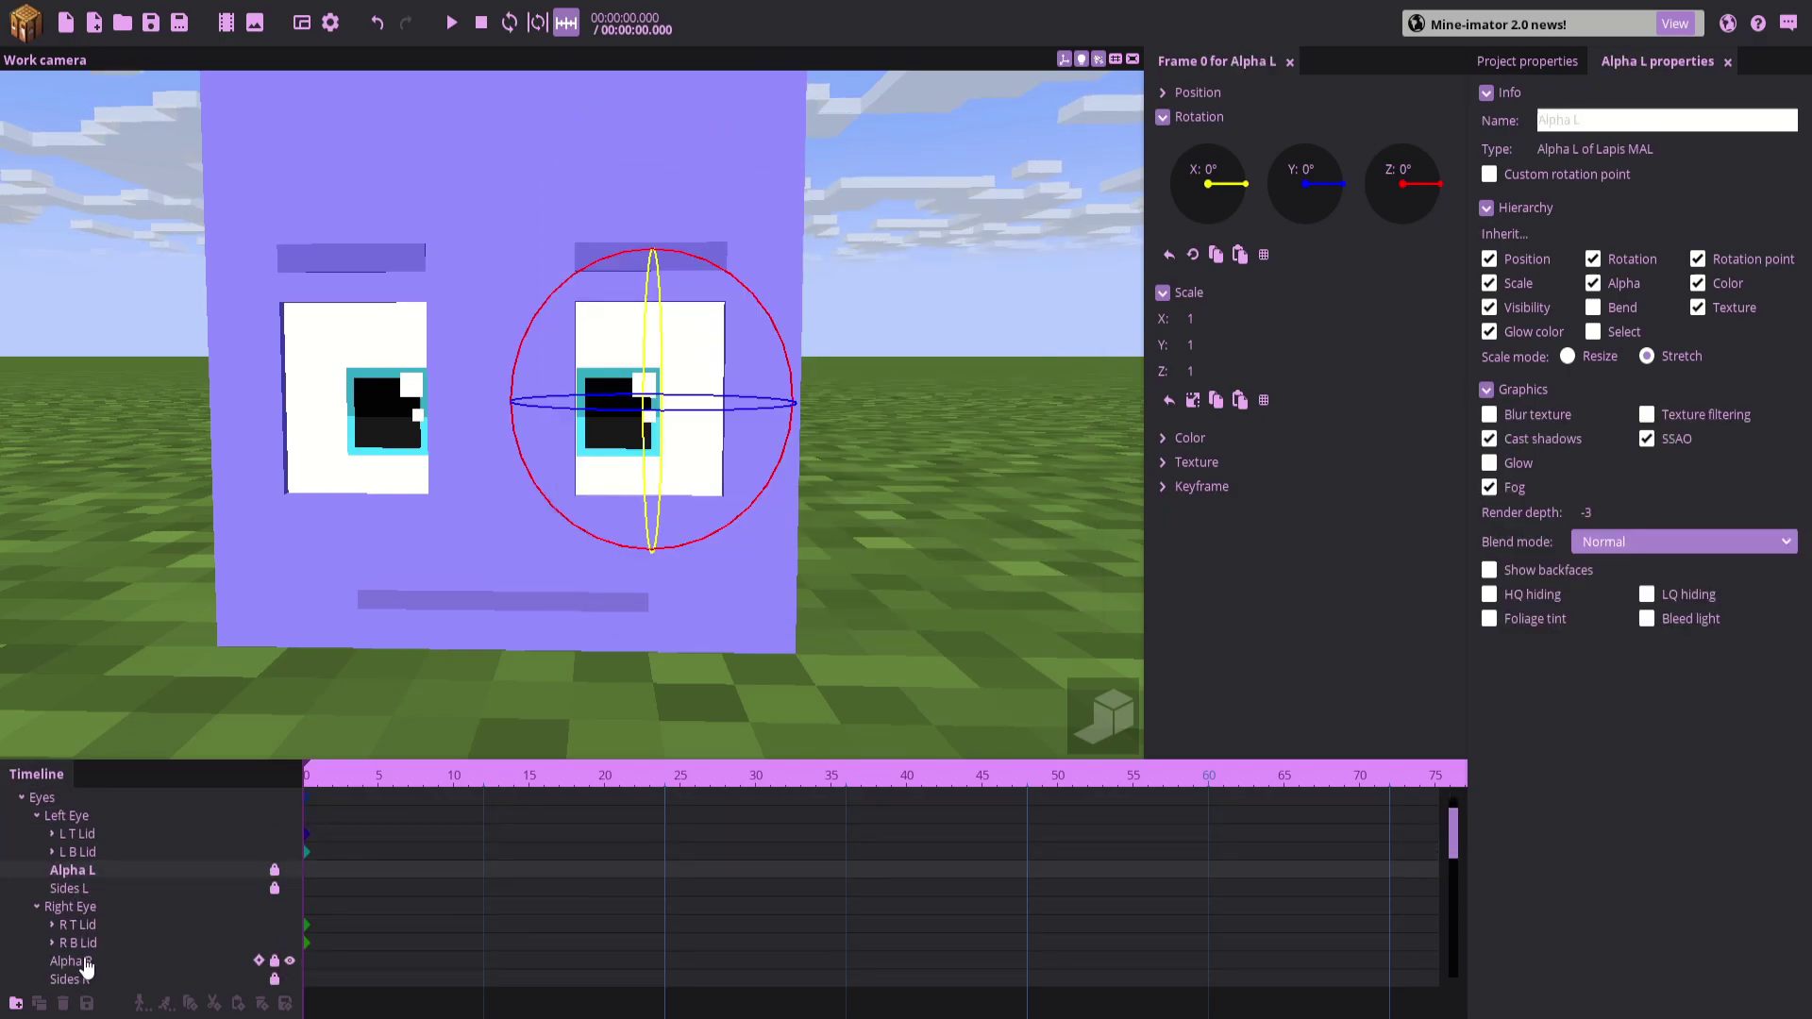
pyautogui.click(87, 964)
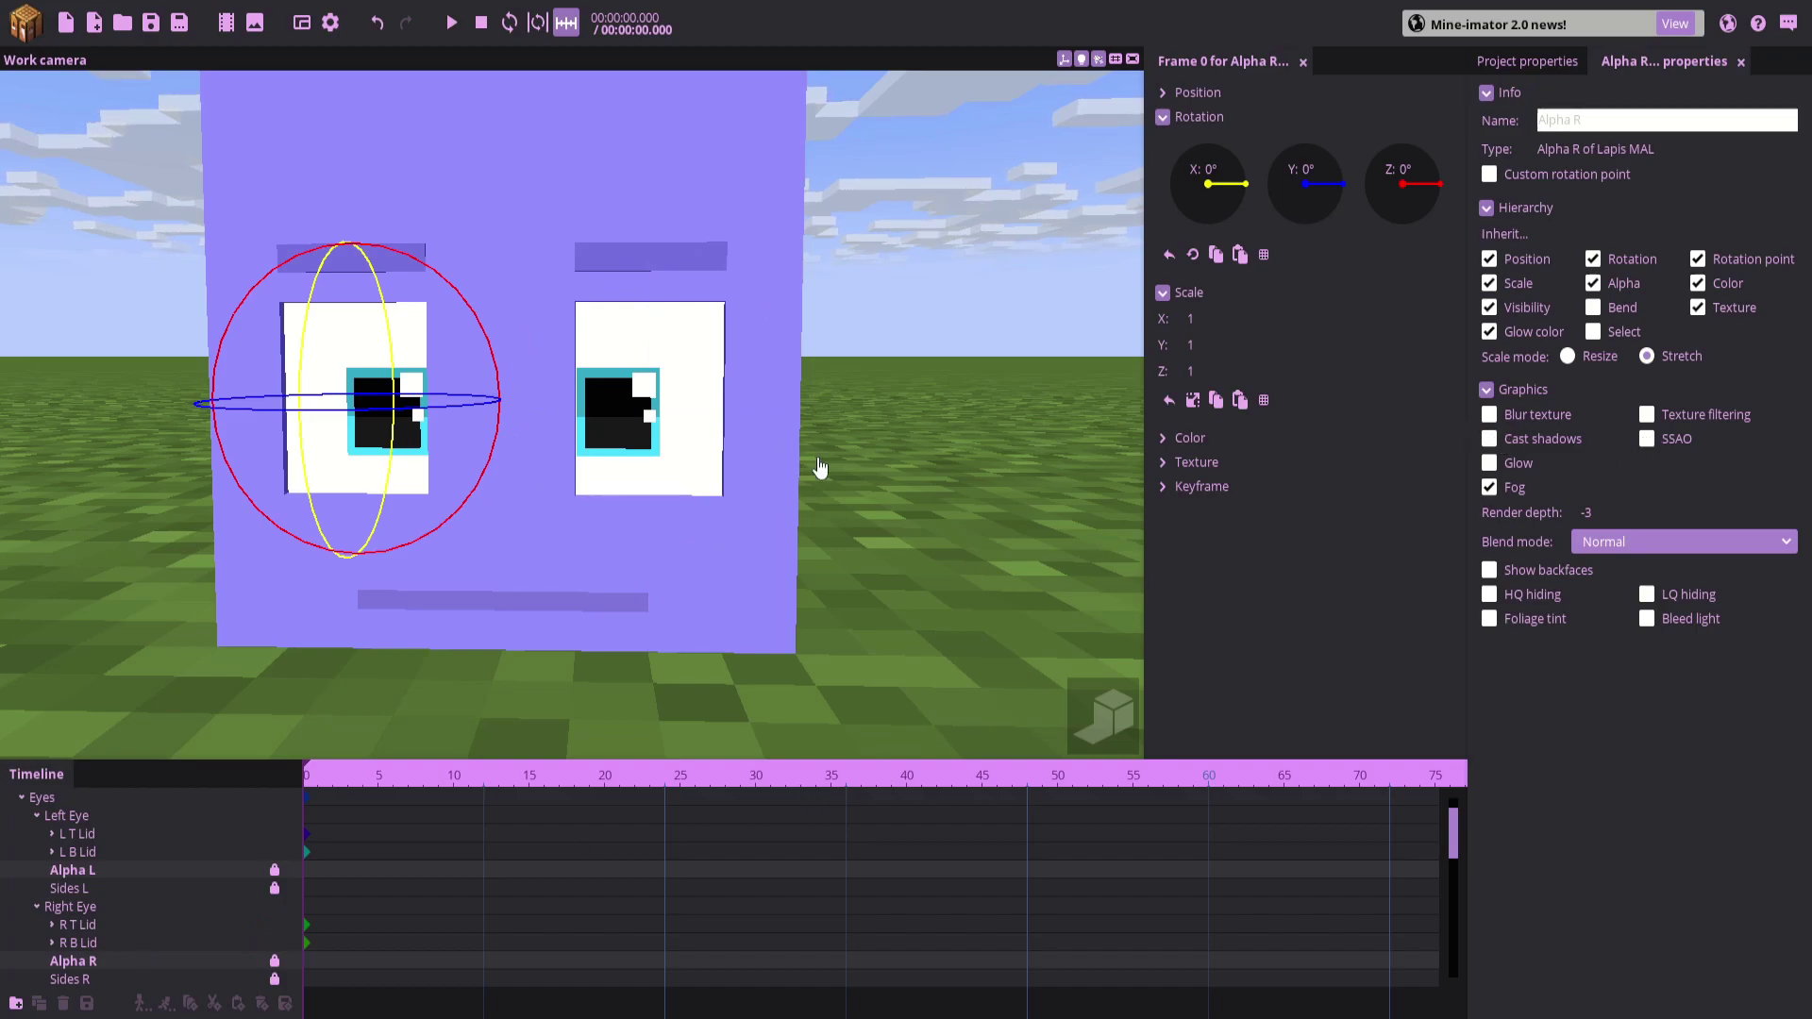
# Stretch the Eyes to a Y scale of 1.47 and select both top eyelids
pyautogui.click(94, 799)
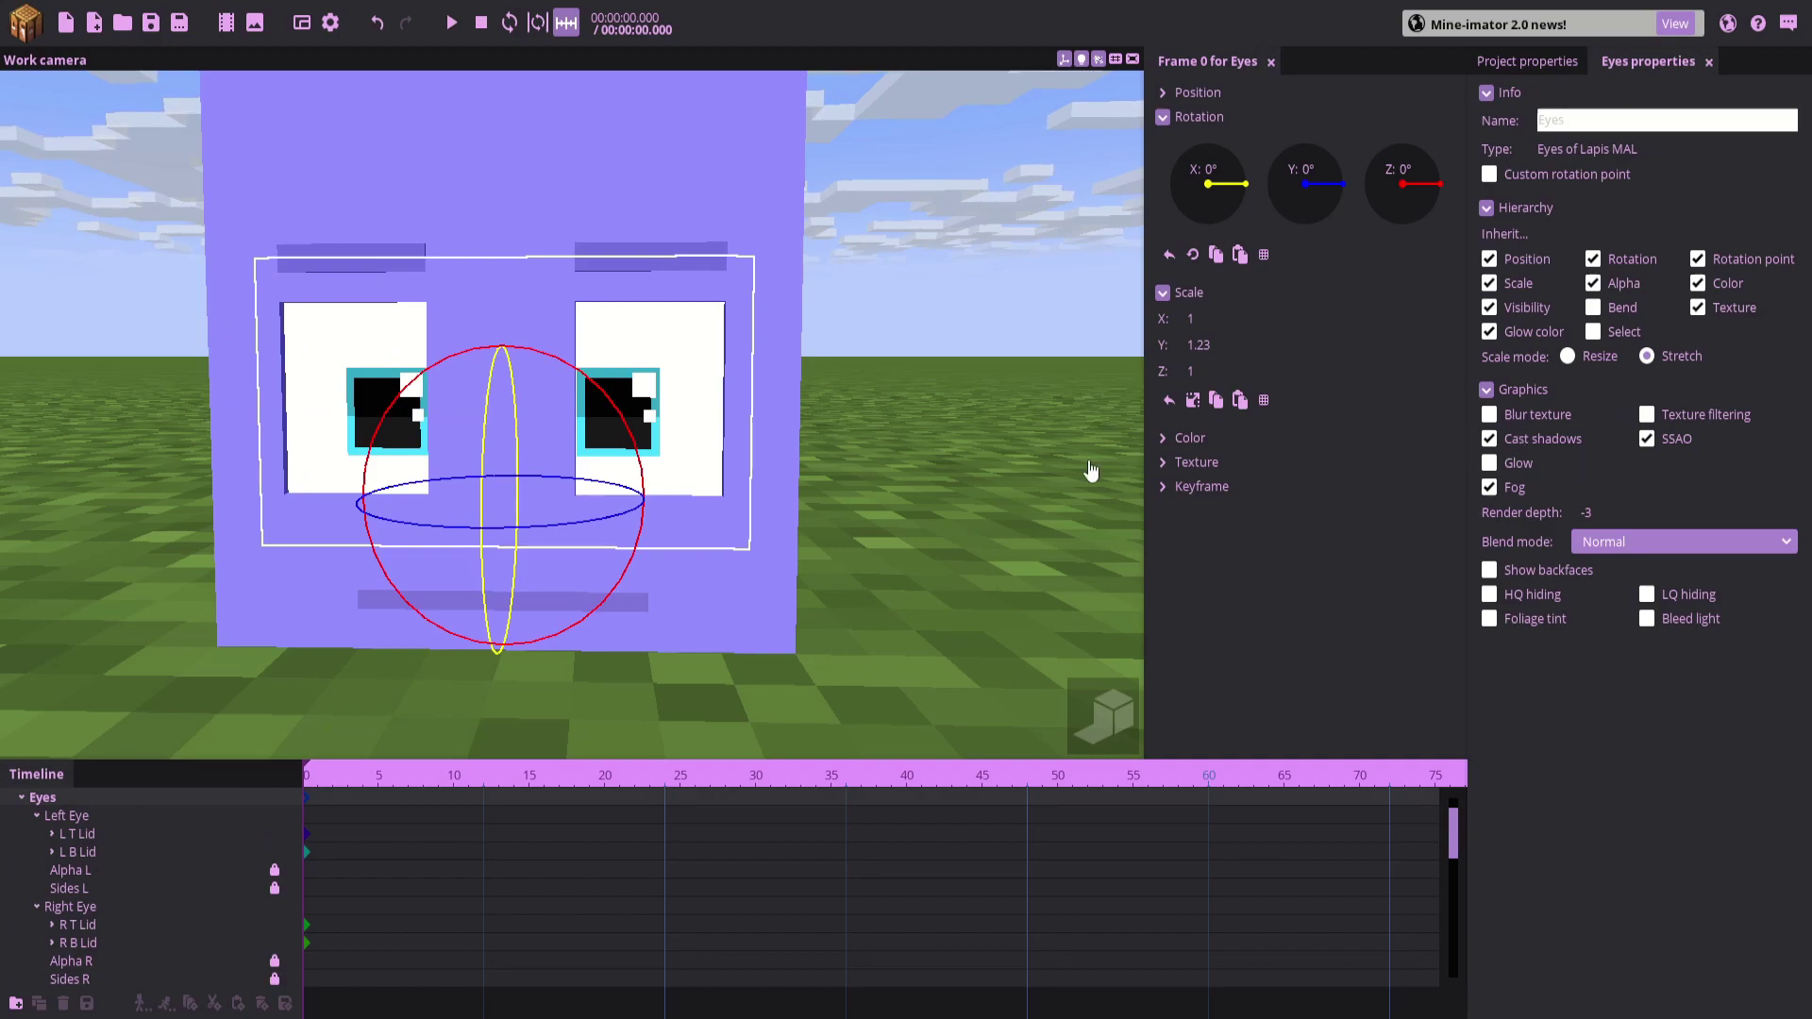
pyautogui.moveTo(1091, 471); pyautogui.dragTo(1113, 469)
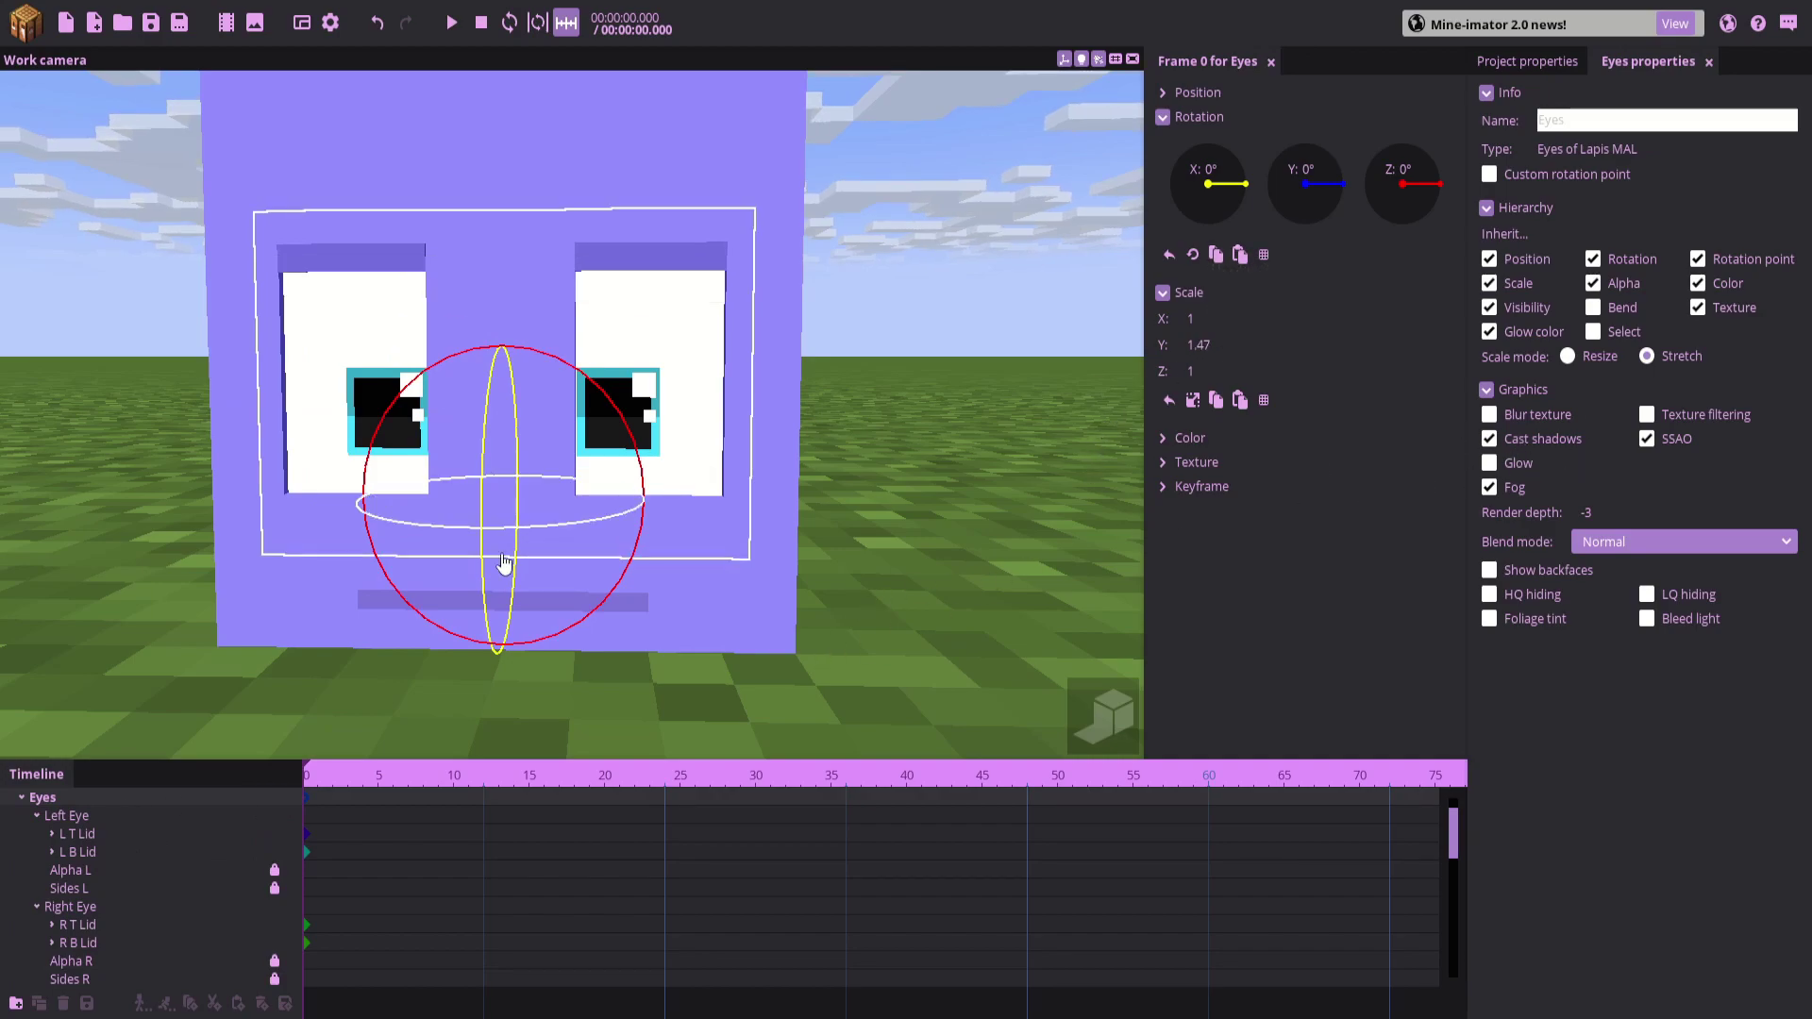
pyautogui.click(98, 841)
pyautogui.moveTo(351, 500); pyautogui.dragTo(389, 517)
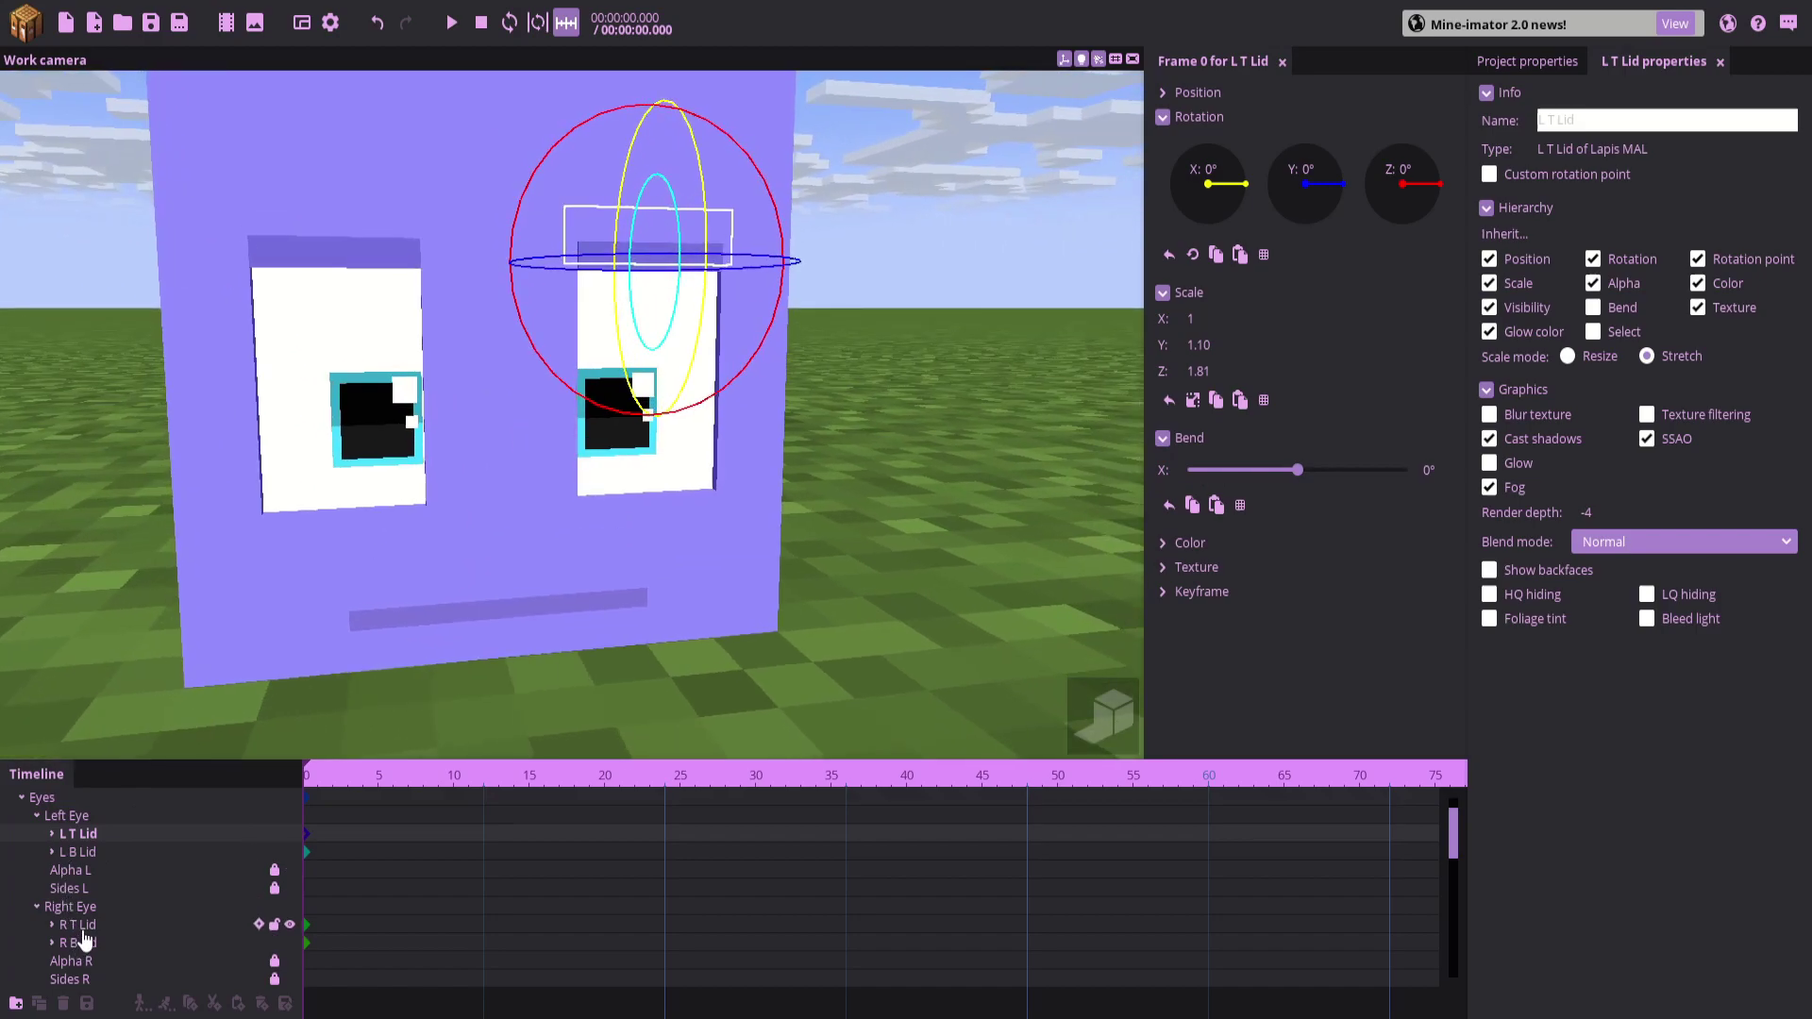
pyautogui.click(83, 929)
pyautogui.click(54, 946)
# Raise the Eyebrows above the eyes and arch both brows with a -6.28° bend and a 17.93° X rotation
pyautogui.scroll(-5, 58, 930)
pyautogui.click(72, 926)
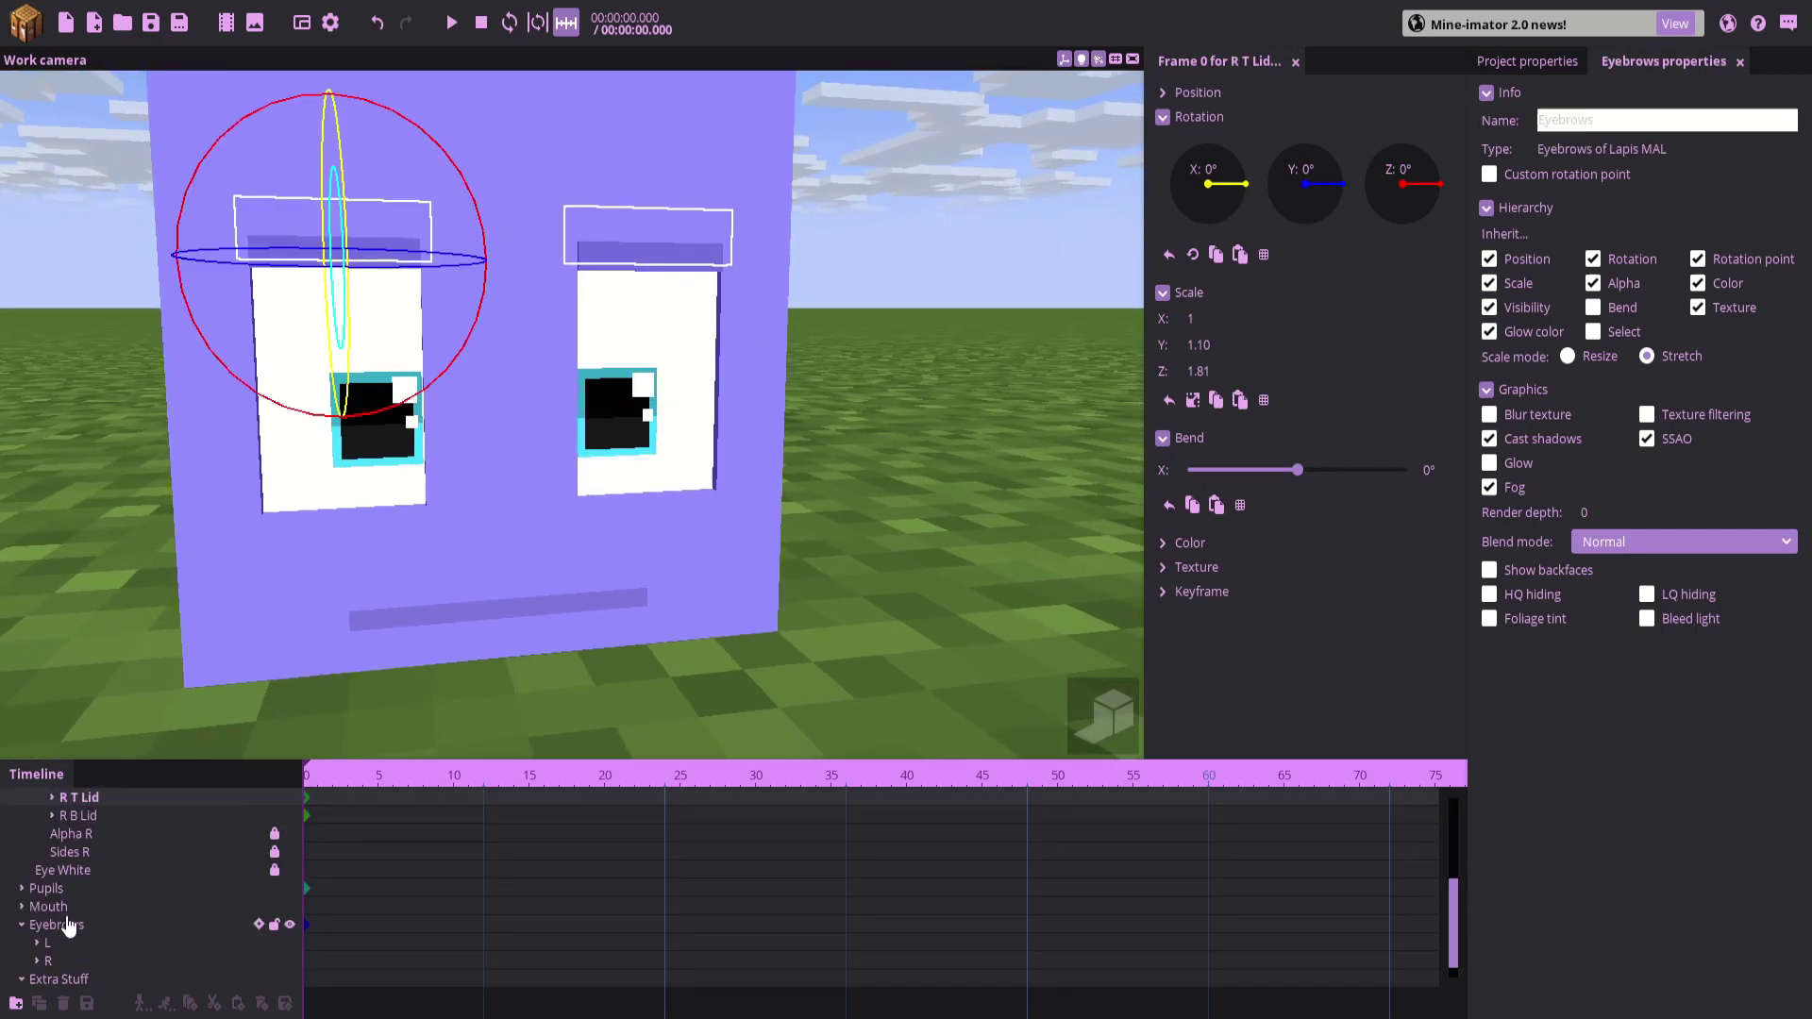
pyautogui.moveTo(393, 560); pyautogui.dragTo(430, 560, button='right')
pyautogui.moveTo(605, 327); pyautogui.dragTo(600, 200)
pyautogui.click(53, 945)
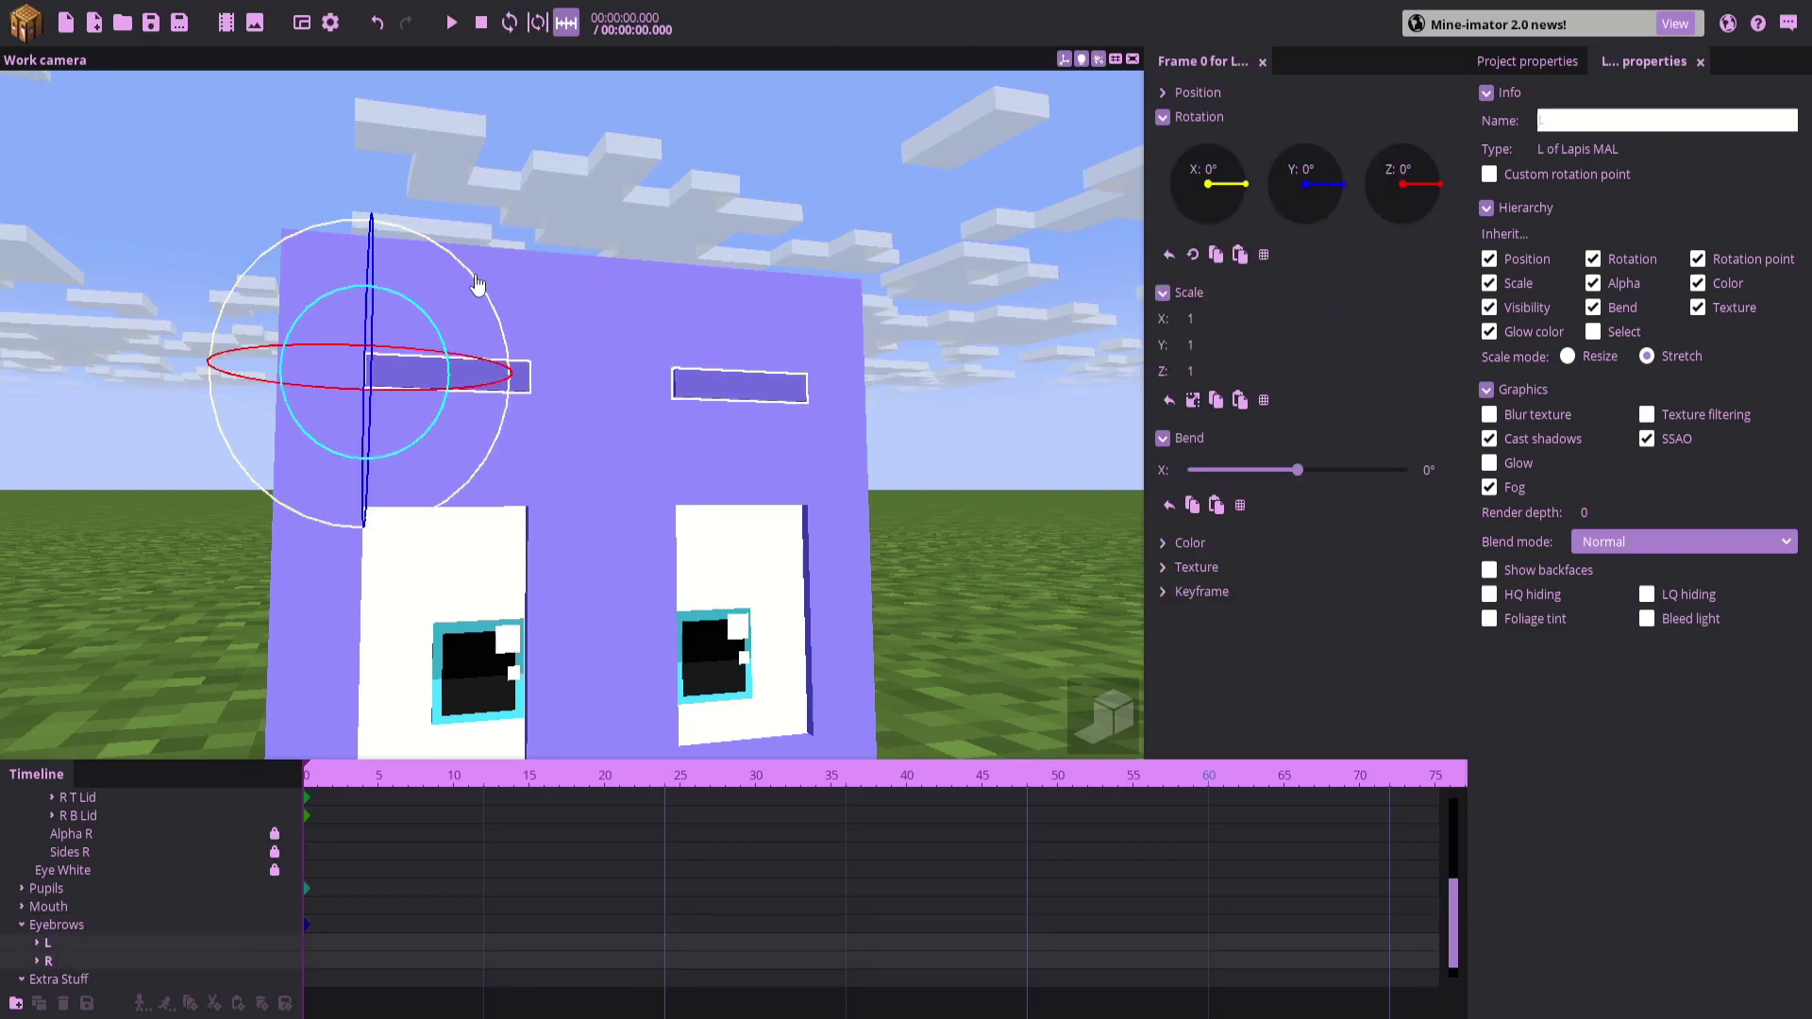
pyautogui.moveTo(497, 332); pyautogui.dragTo(449, 336)
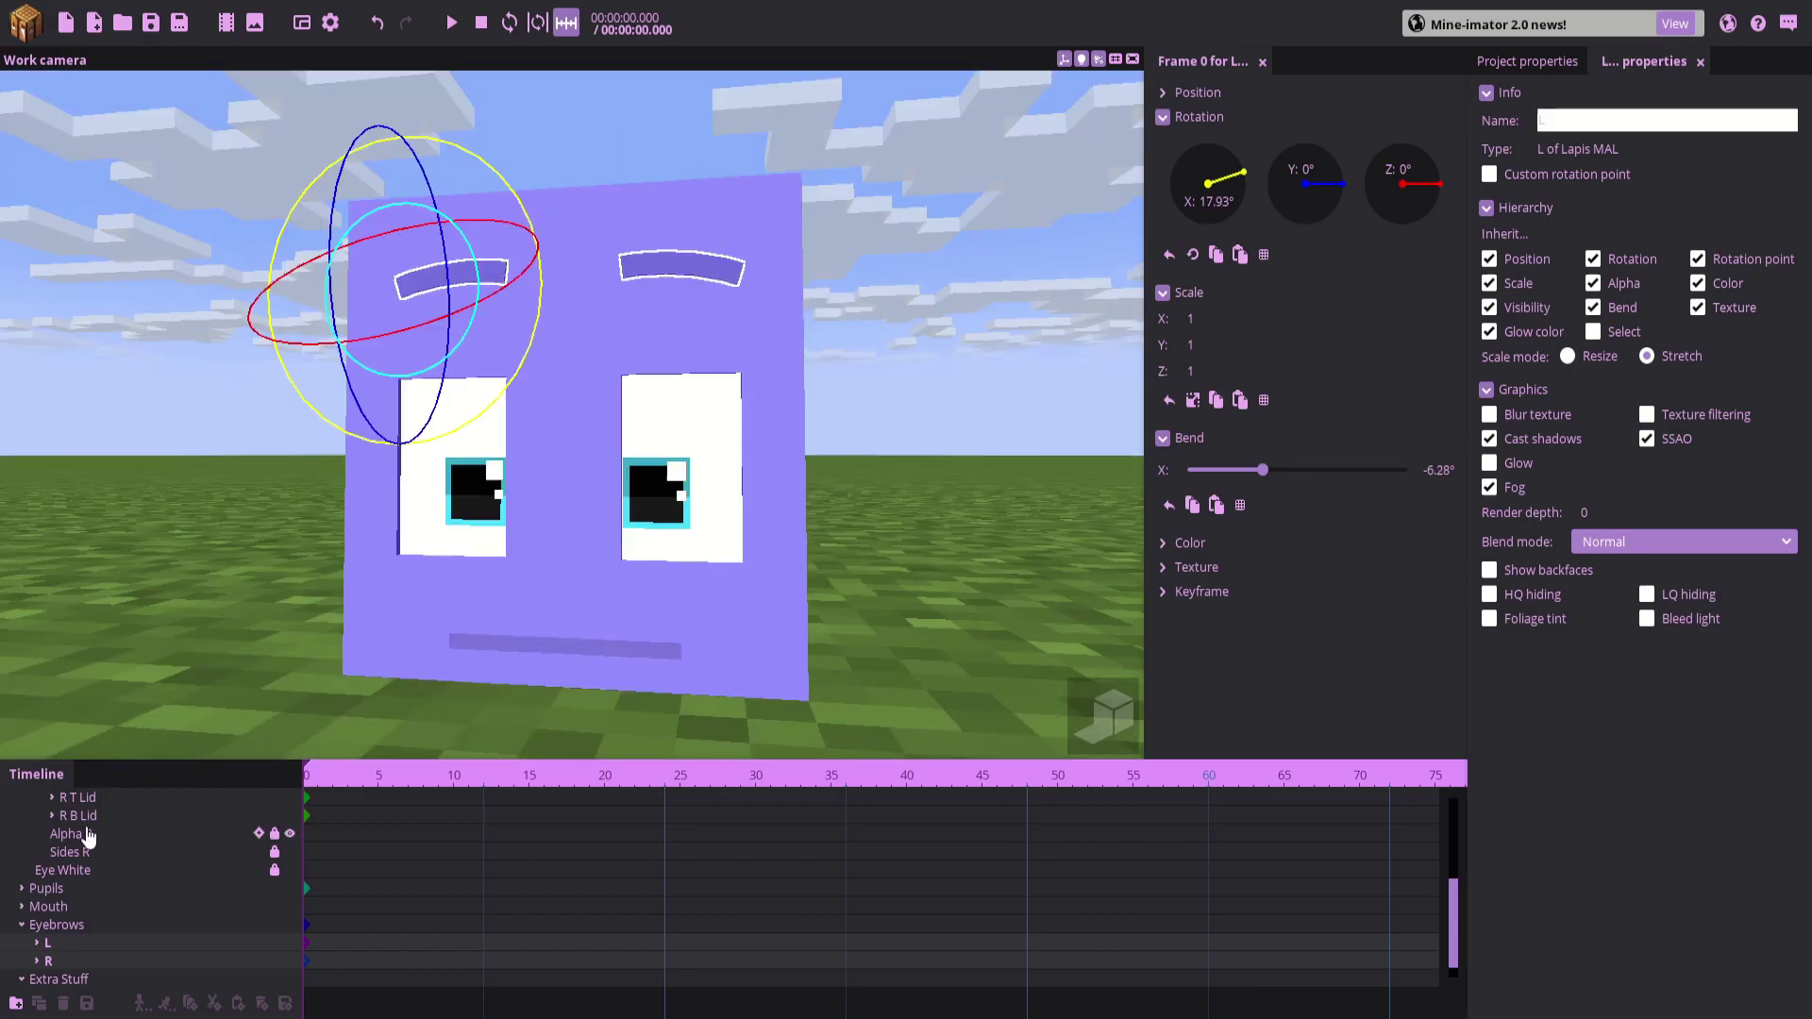
# Bend the left and right top eyelids to -3.30° and tilt them to about -2.24° on Z
pyautogui.click(79, 804)
pyautogui.scroll(3, 80, 806)
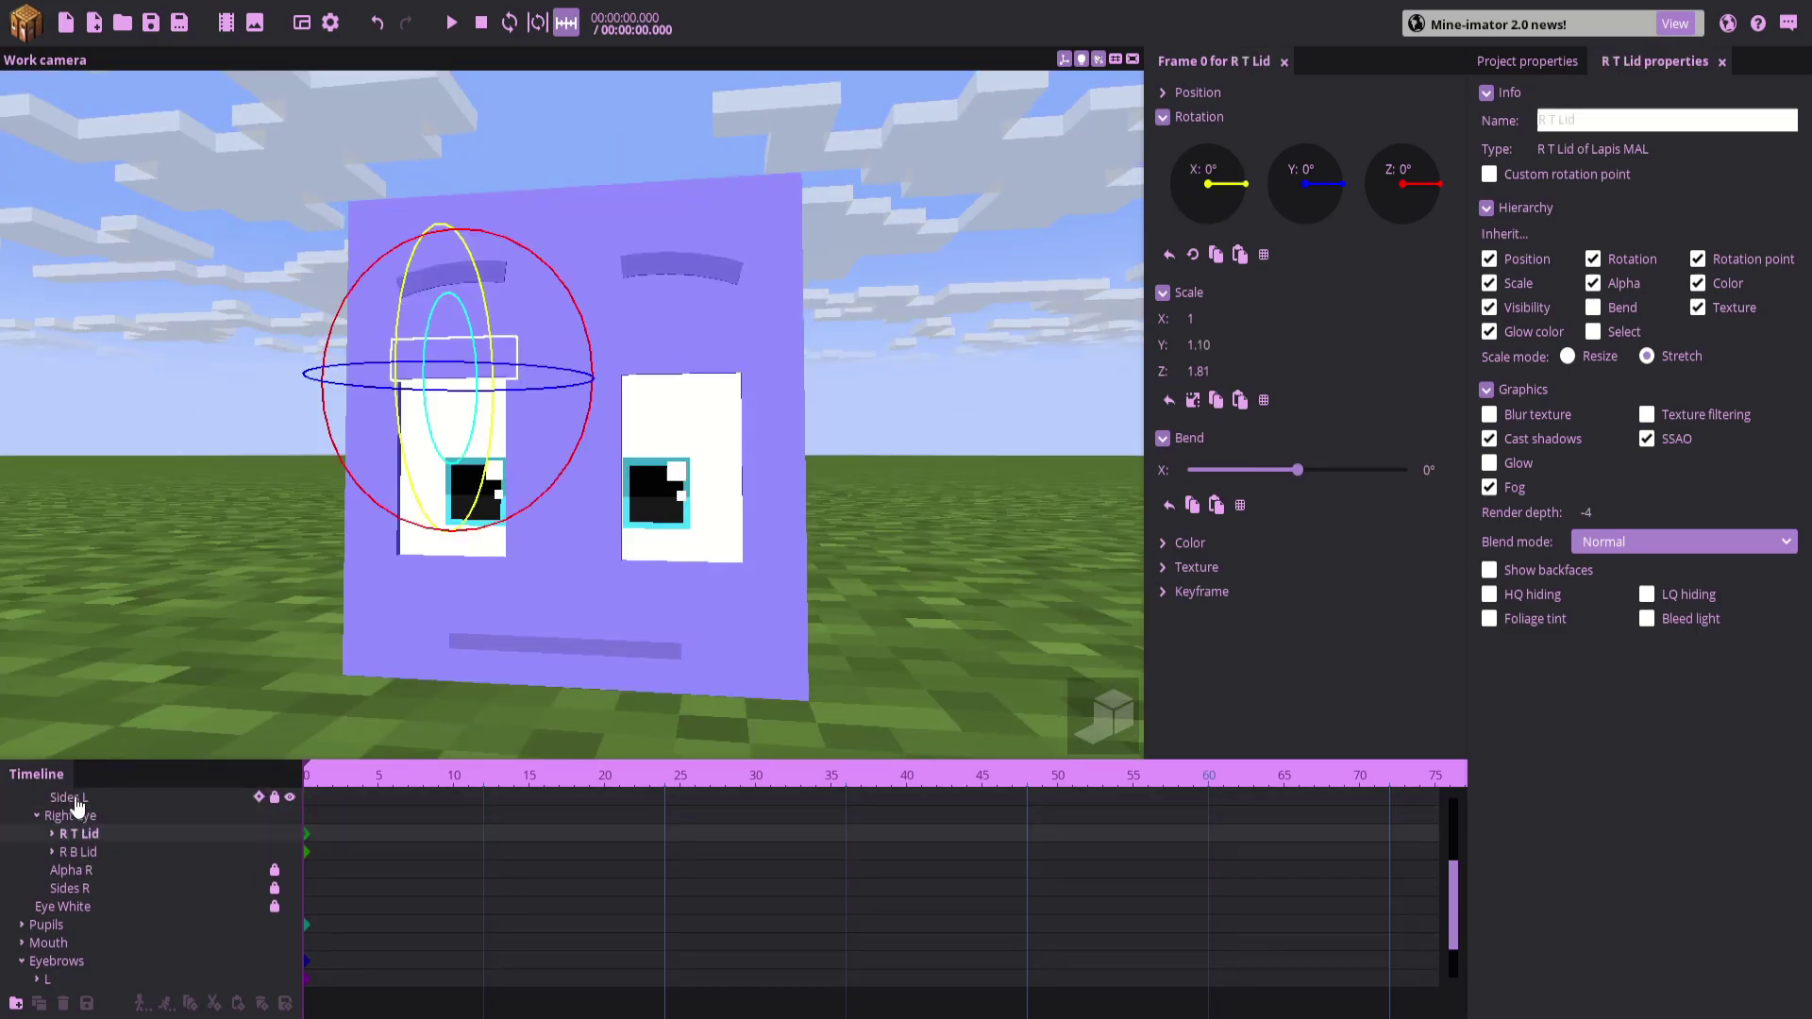
pyautogui.keyDown('shift'); pyautogui.click(79, 811); pyautogui.keyUp('shift')
pyautogui.moveTo(189, 565); pyautogui.dragTo(241, 574)
pyautogui.moveTo(240, 574); pyautogui.dragTo(316, 498, button='right')
pyautogui.moveTo(274, 432); pyautogui.dragTo(236, 410)
pyautogui.hotkey('ctrl', 'z')
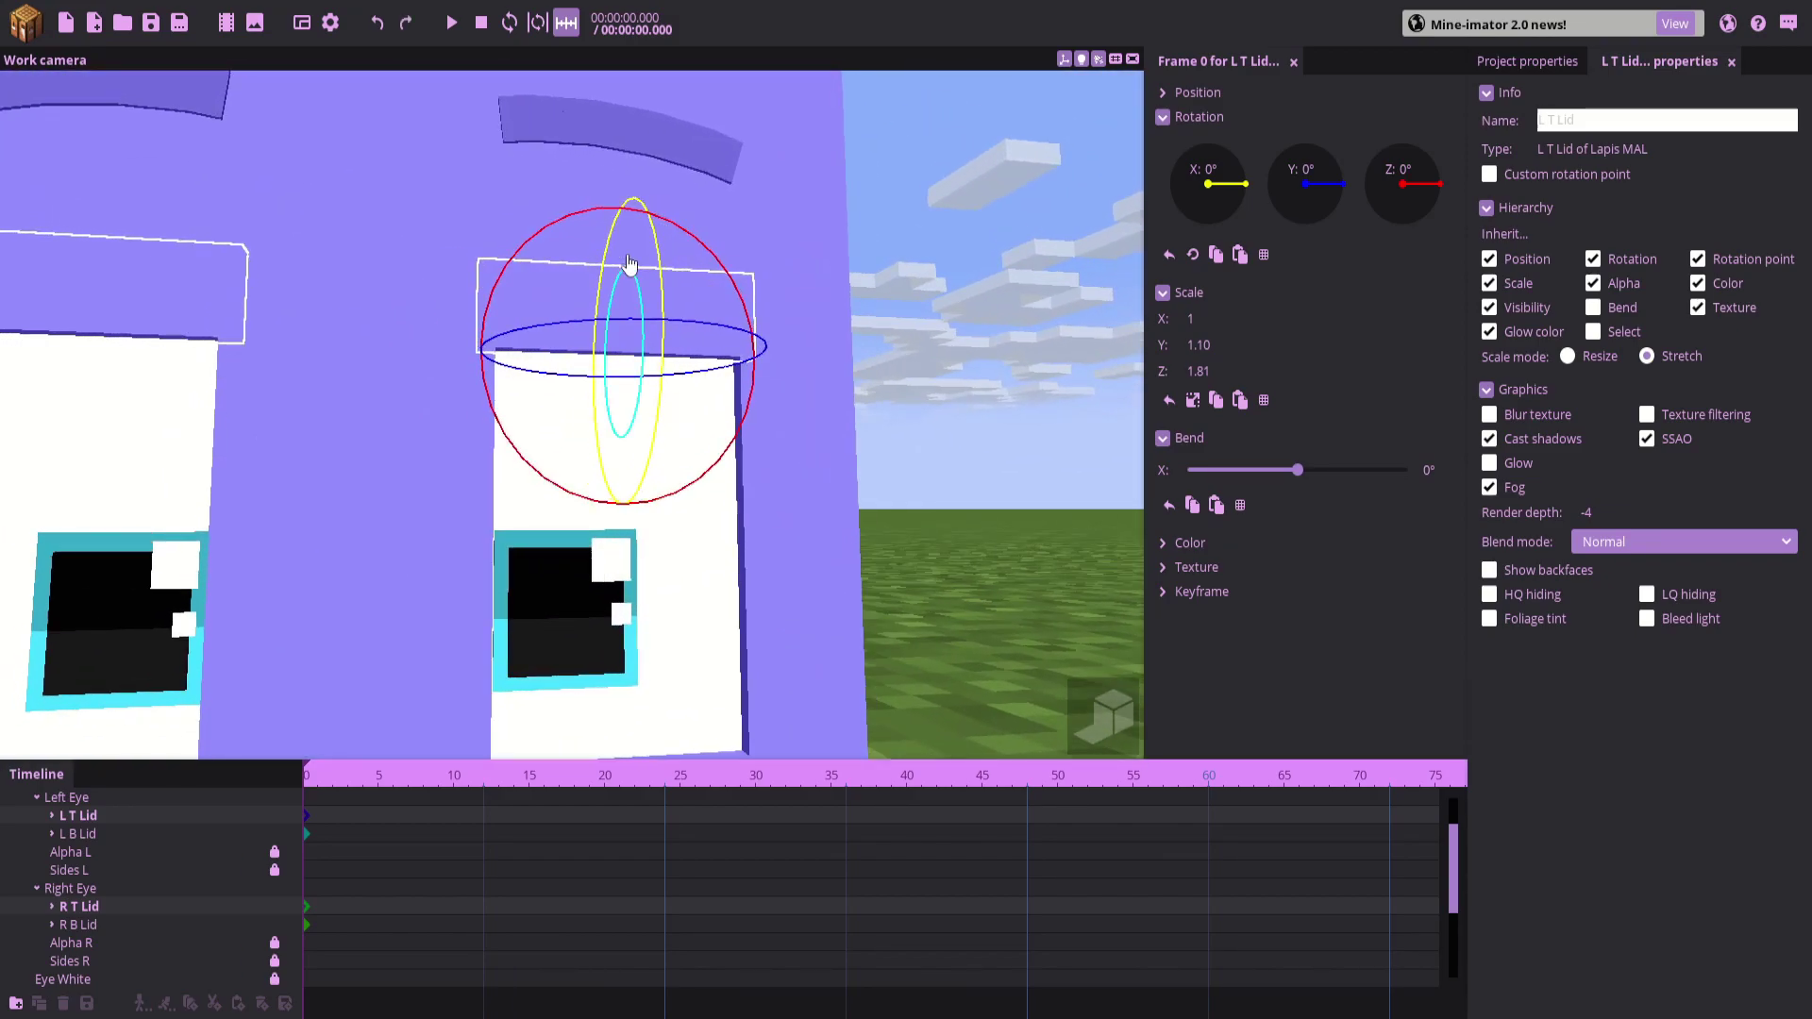
pyautogui.moveTo(630, 280); pyautogui.dragTo(660, 300)
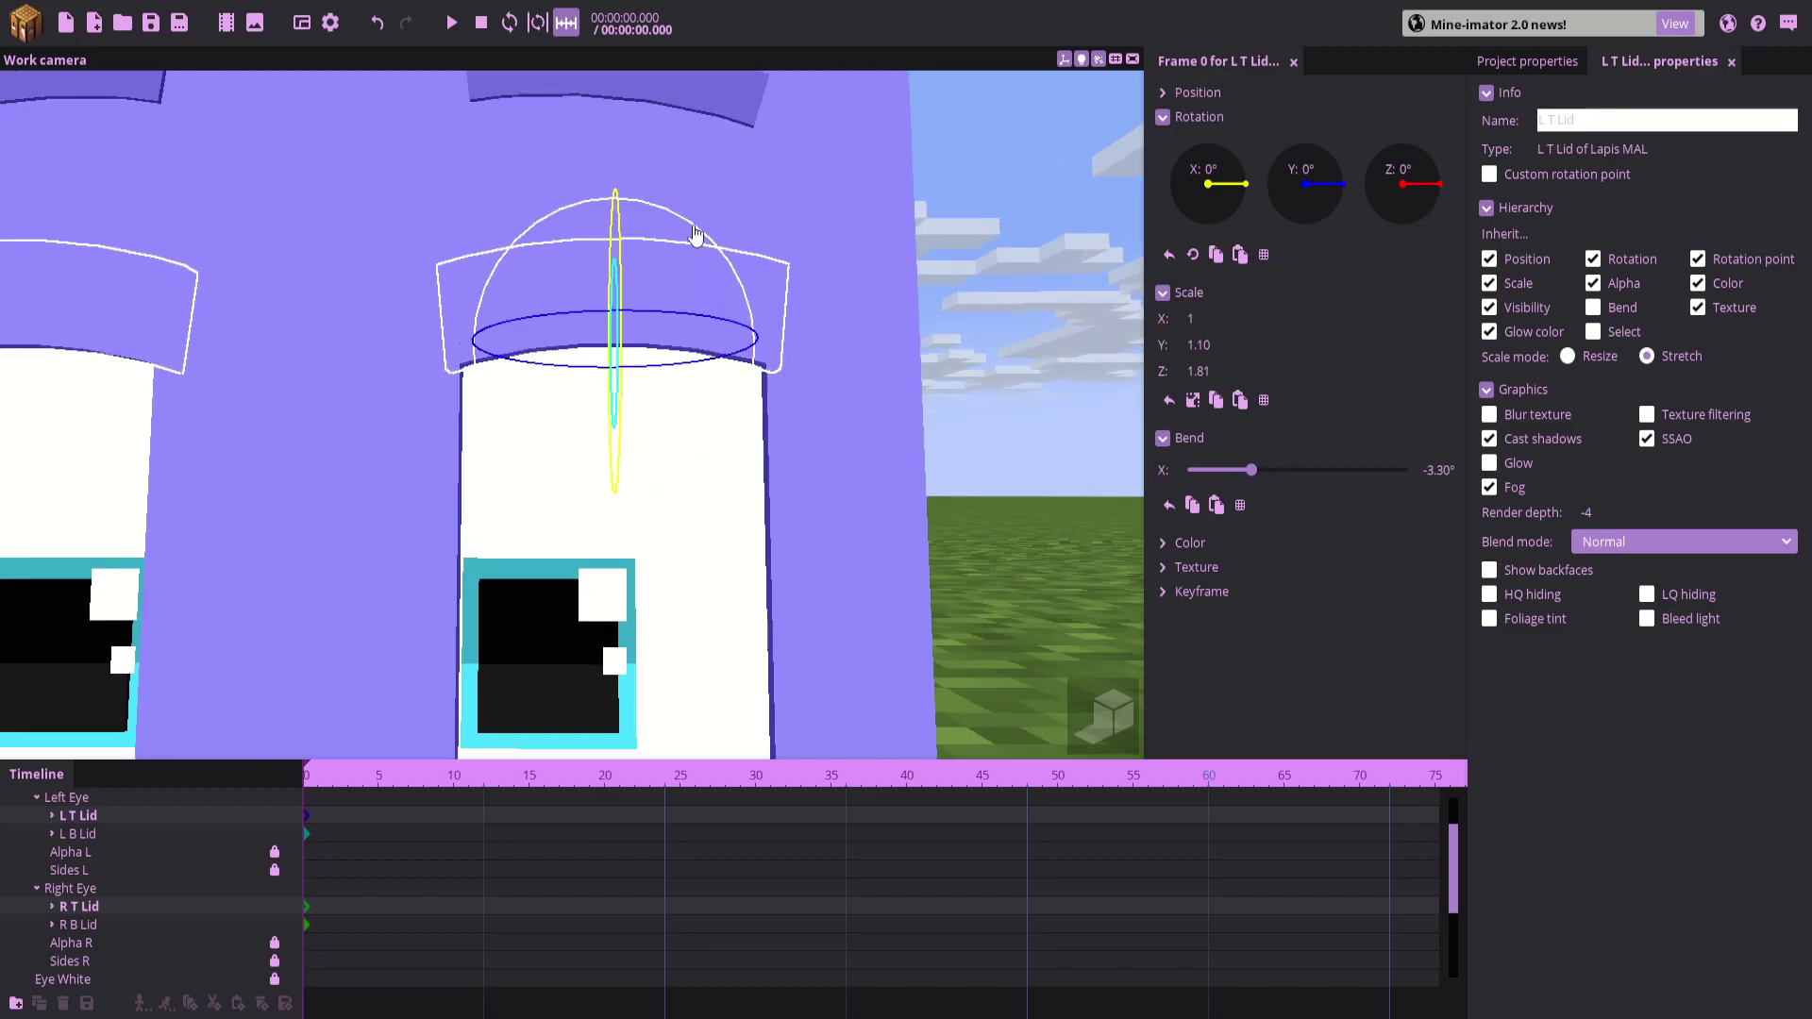
pyautogui.moveTo(696, 234); pyautogui.dragTo(752, 258)
pyautogui.moveTo(730, 249)
pyautogui.mouseDown()
pyautogui.moveTo(796, 247)
pyautogui.moveTo(715, 264)
pyautogui.moveTo(702, 248)
pyautogui.mouseUp()
# Adjust both bottom eyelids with a Y position offset of about 0.11 and a slight bend along the eyes' lower edges
pyautogui.scroll(4, 796, 246)
pyautogui.keyDown('shift'); pyautogui.click(89, 911); pyautogui.keyUp('shift')
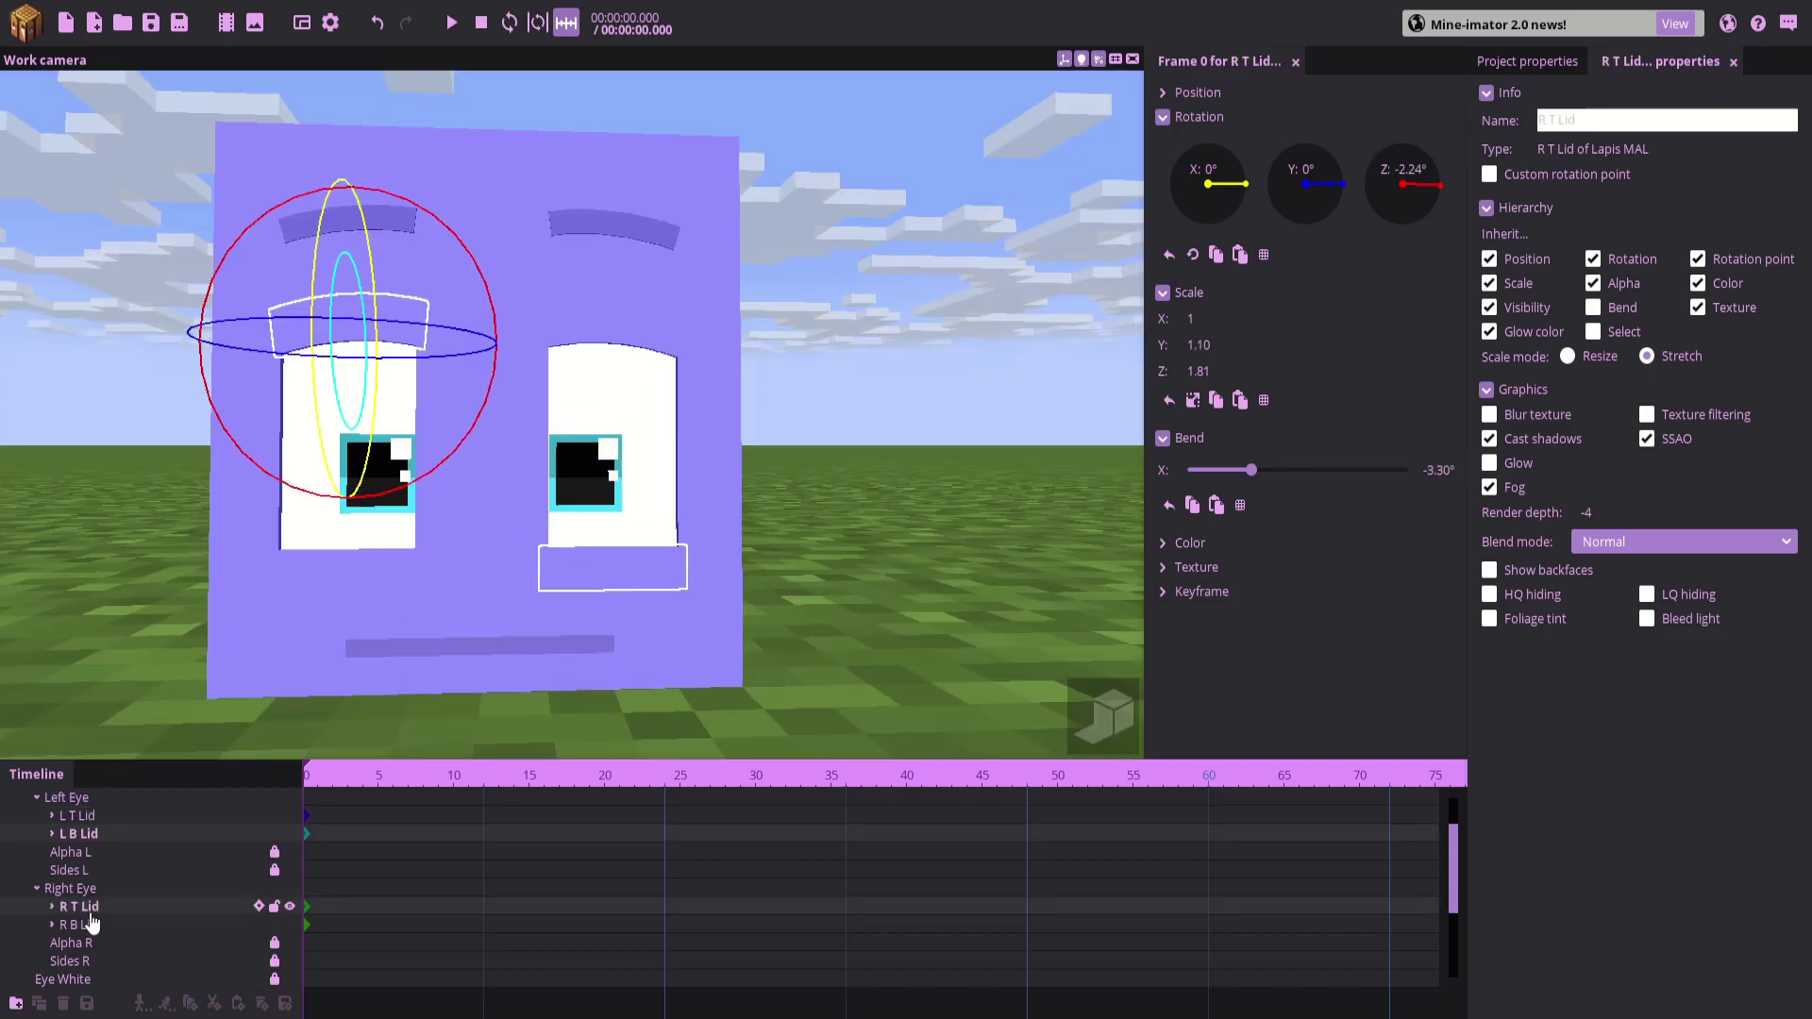
pyautogui.click(88, 925)
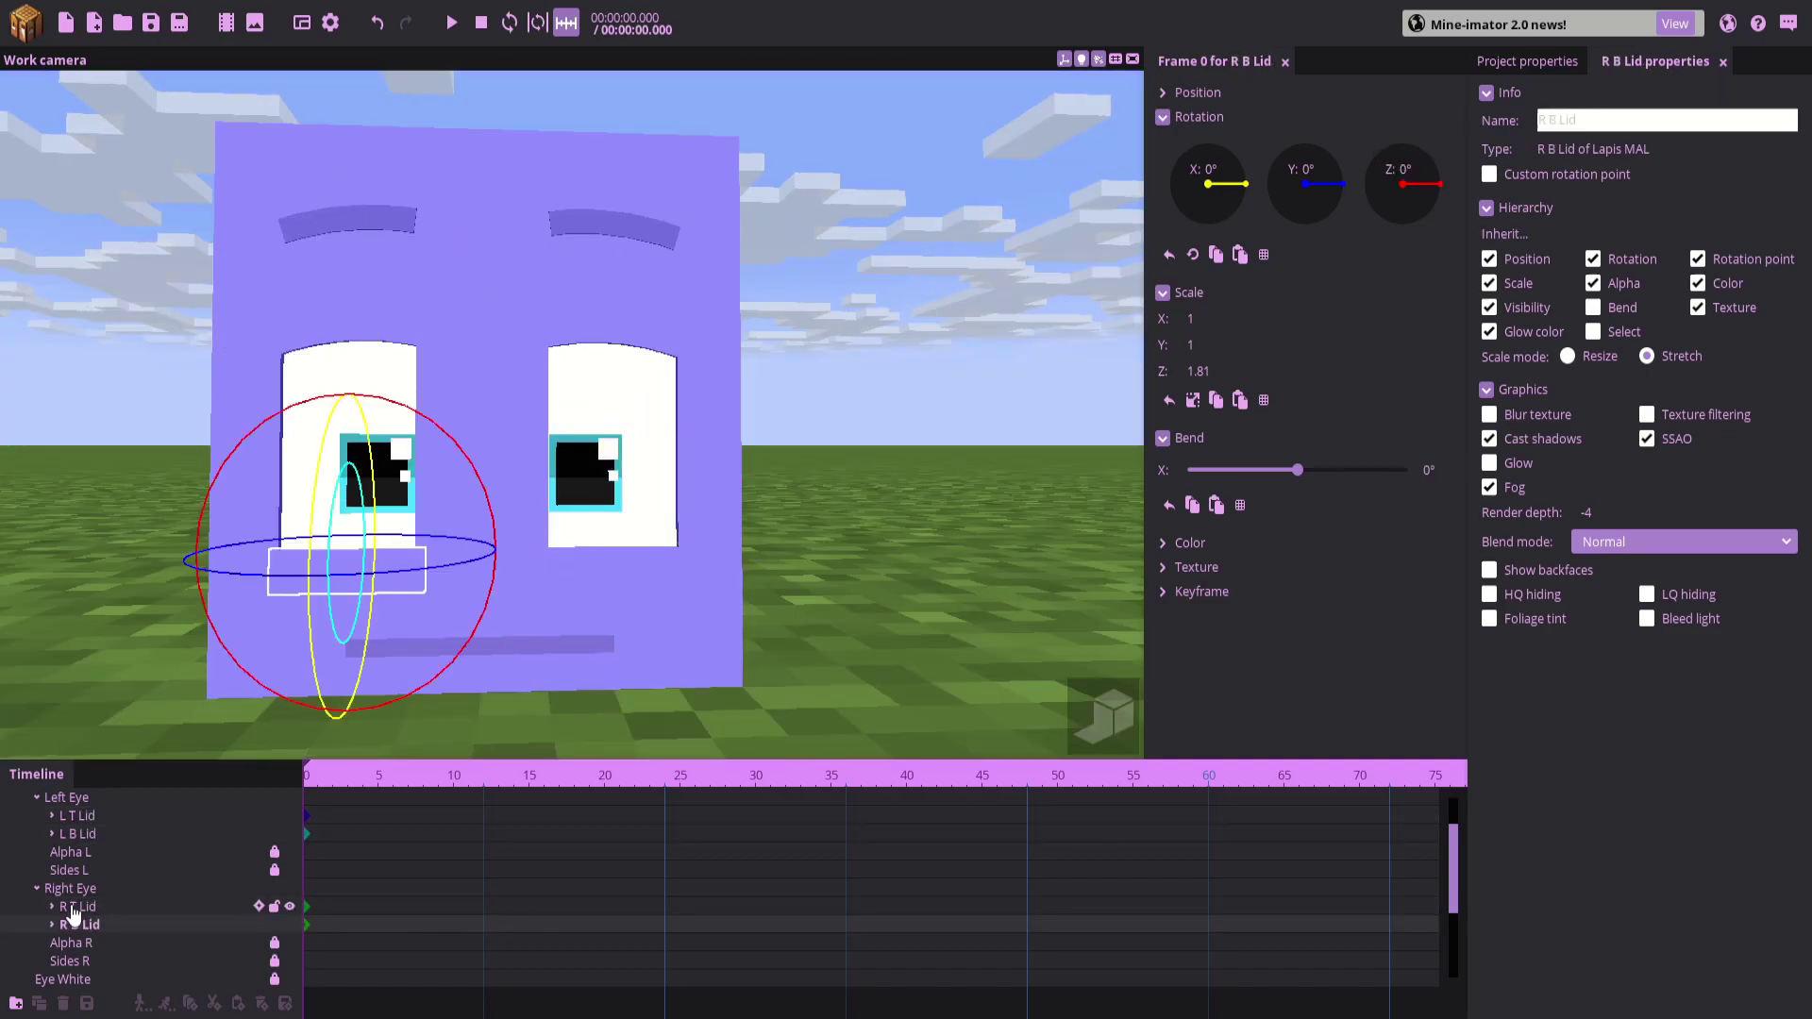
pyautogui.keyDown('shift'); pyautogui.click(68, 838); pyautogui.keyUp('shift')
pyautogui.press('w')
pyautogui.moveTo(202, 607); pyautogui.dragTo(202, 606, button='right')
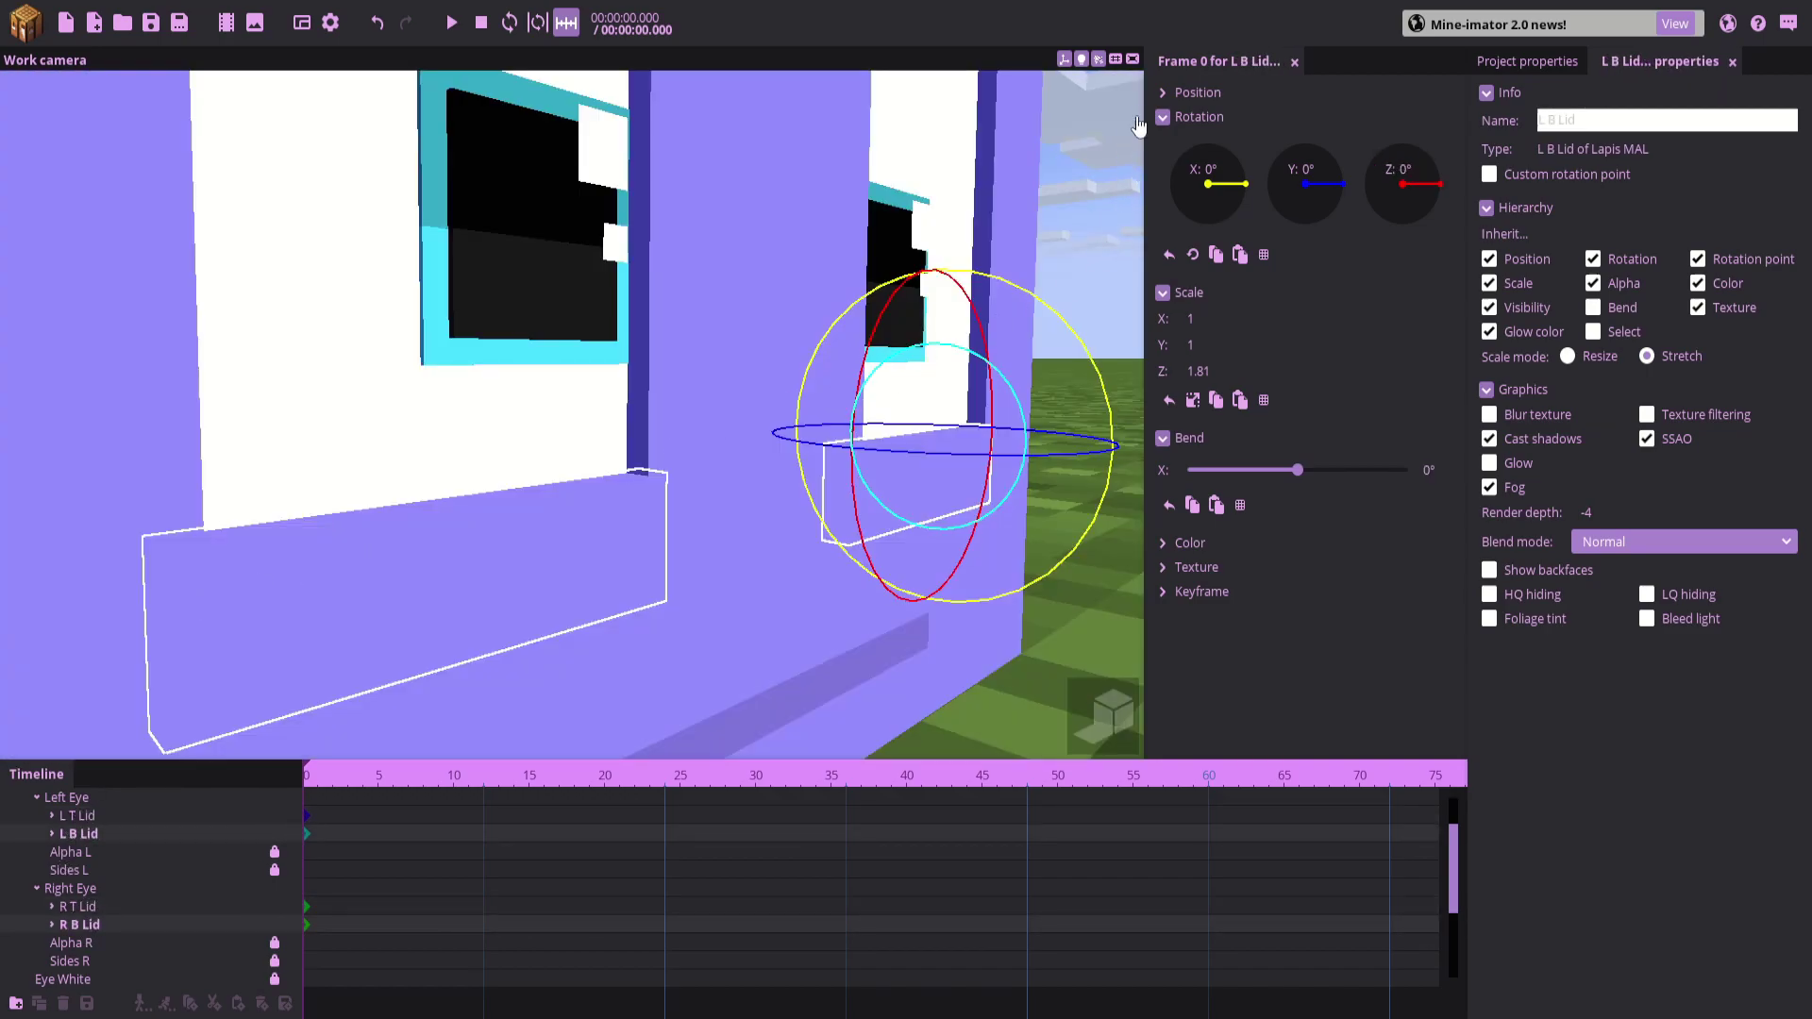
pyautogui.click(1166, 93)
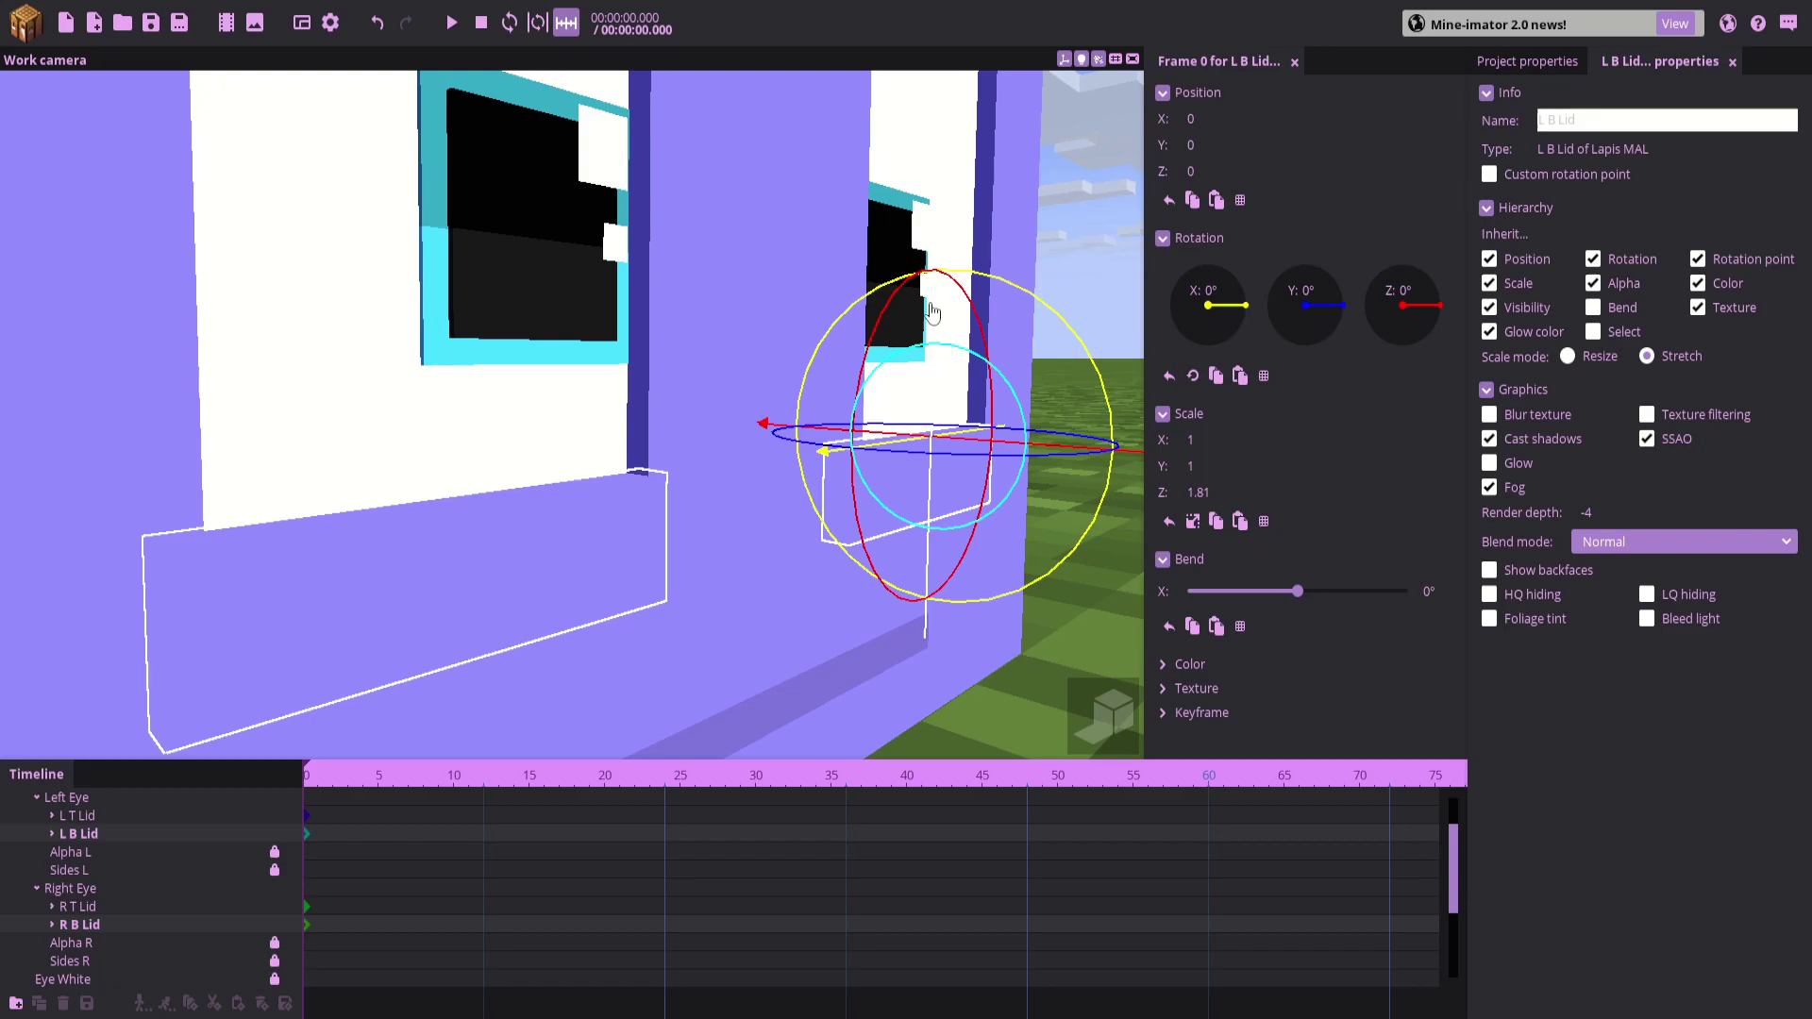
pyautogui.moveTo(930, 304)
pyautogui.mouseDown()
pyautogui.moveTo(931, 280)
pyautogui.moveTo(964, 332)
pyautogui.moveTo(922, 303)
pyautogui.mouseUp()
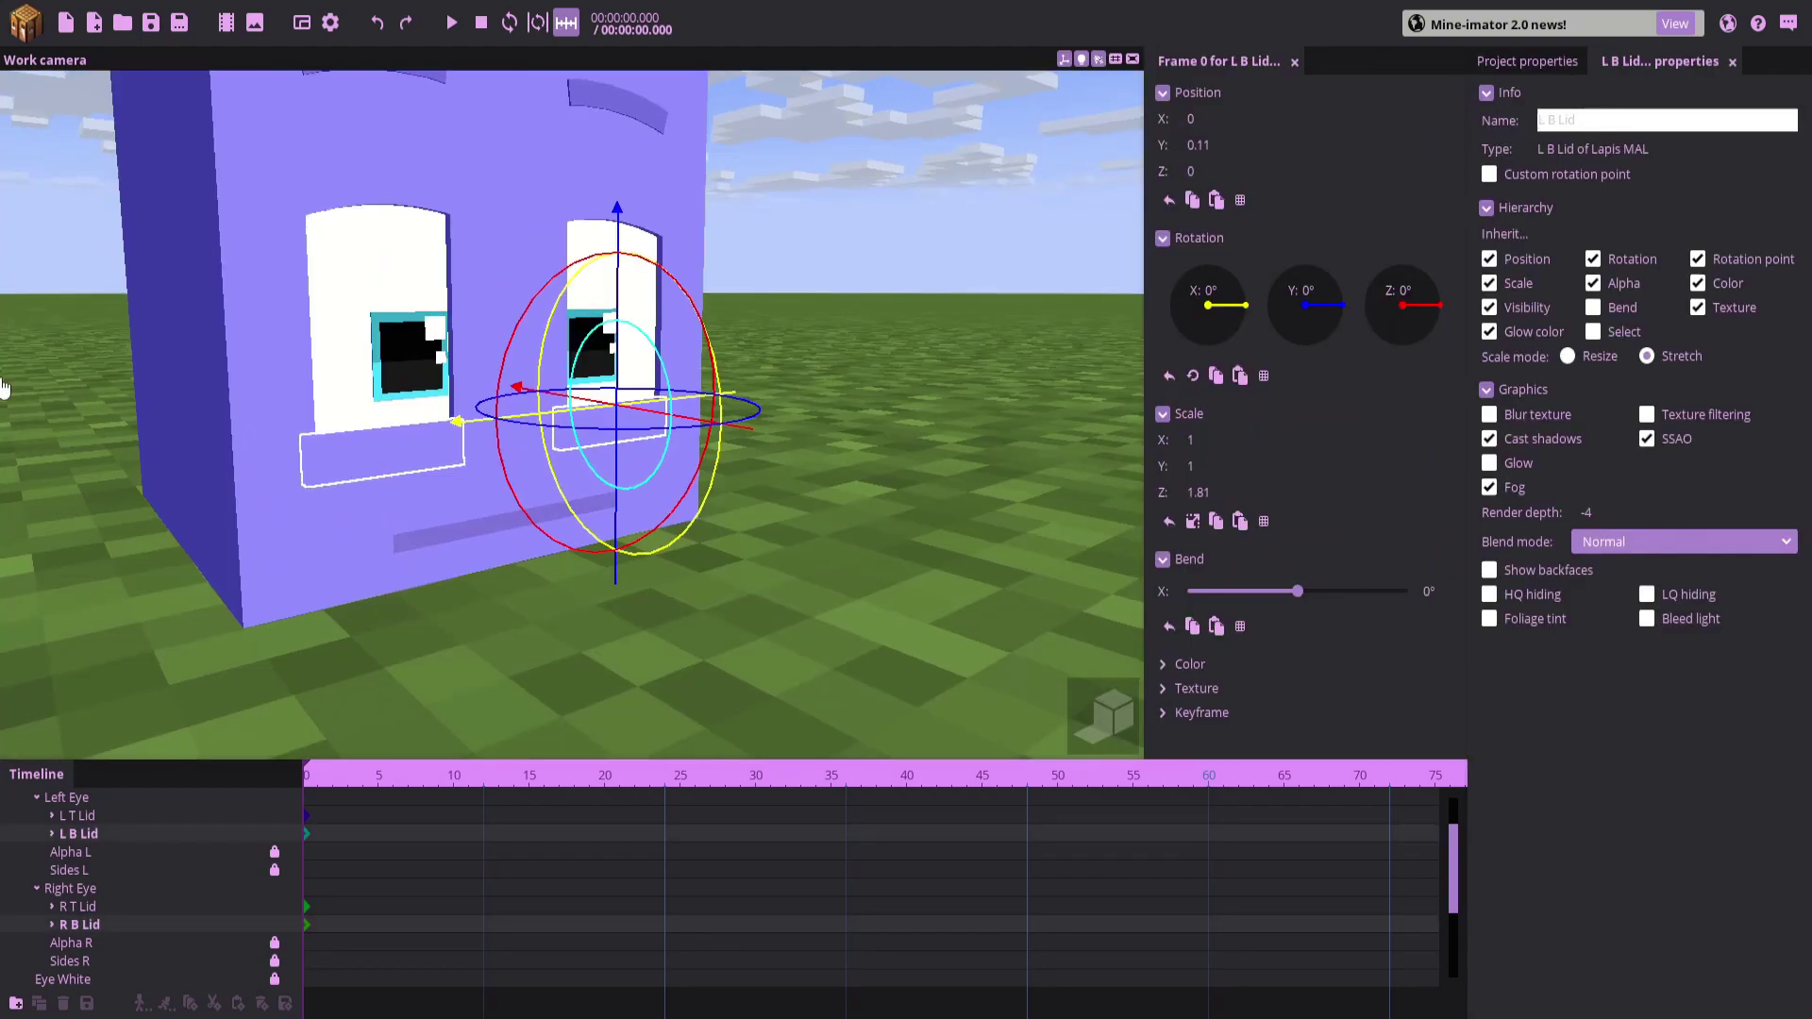
pyautogui.hotkey('ctrl', 'z')
# Link the scale axes of the Right Pupil Scale and Left Pupil Scale and shrink both to 0.50
pyautogui.moveTo(182, 347); pyautogui.dragTo(356, 324, button='right')
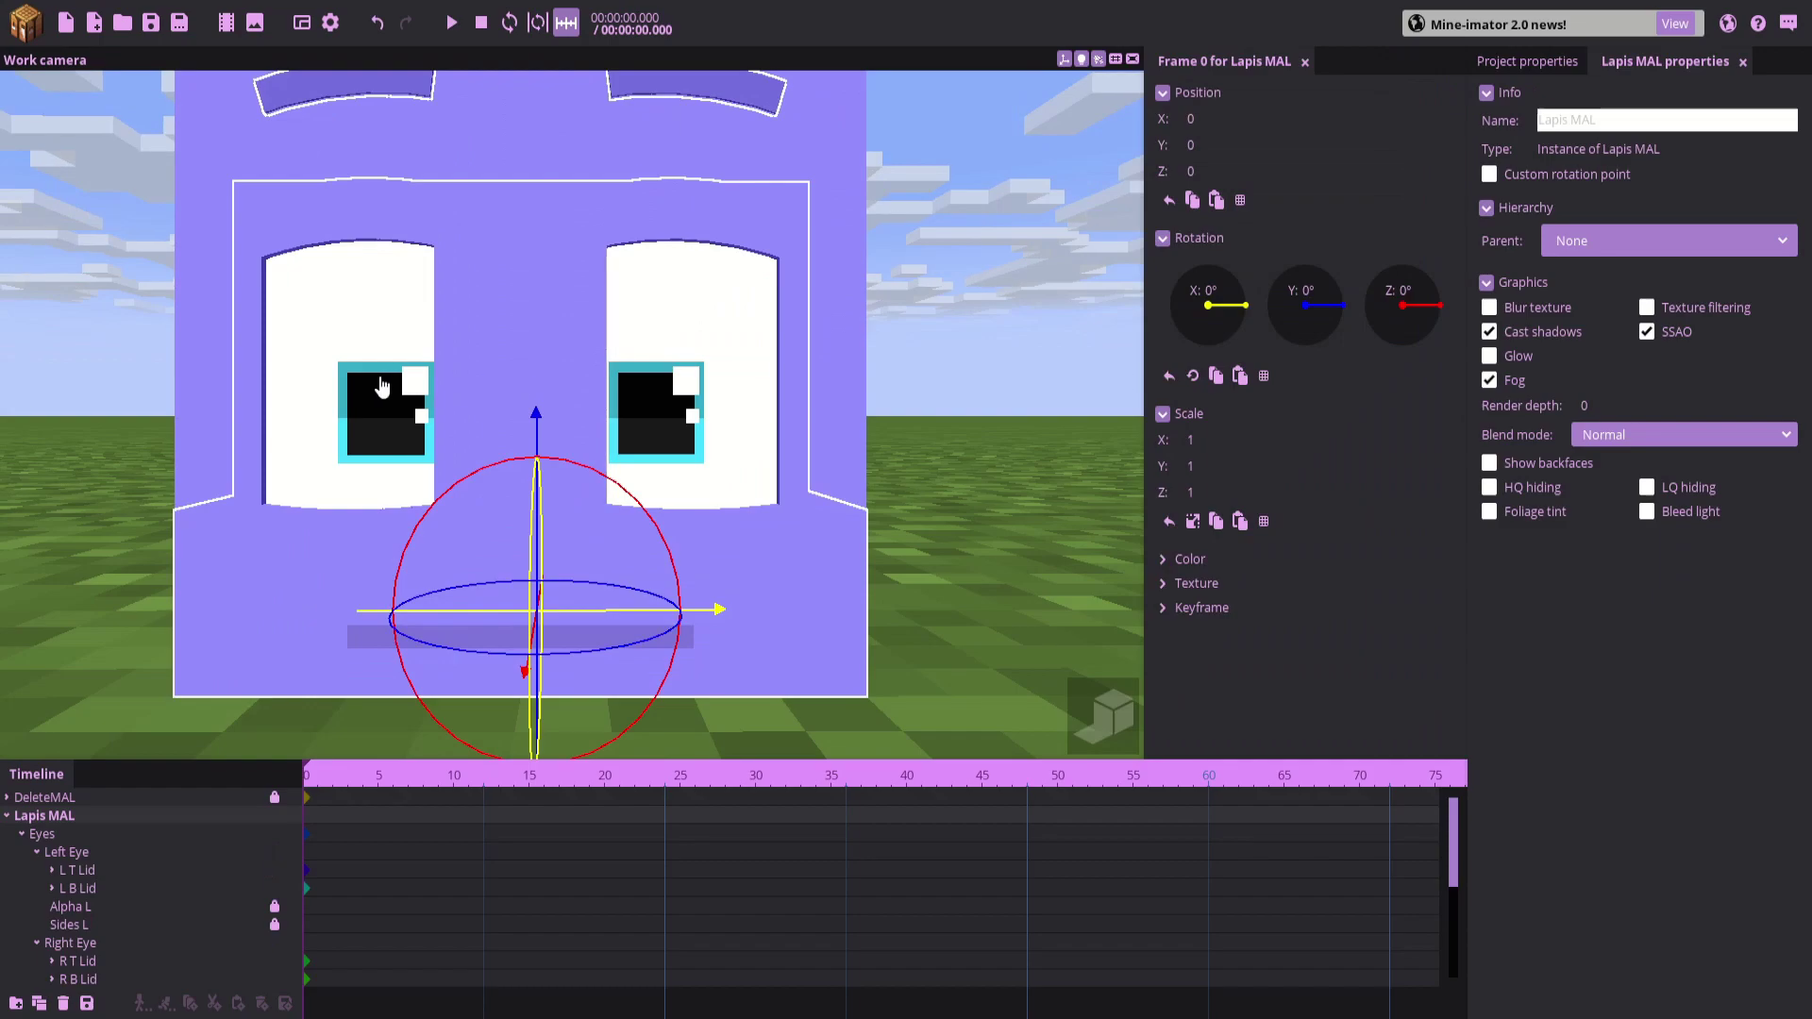
pyautogui.click(381, 387)
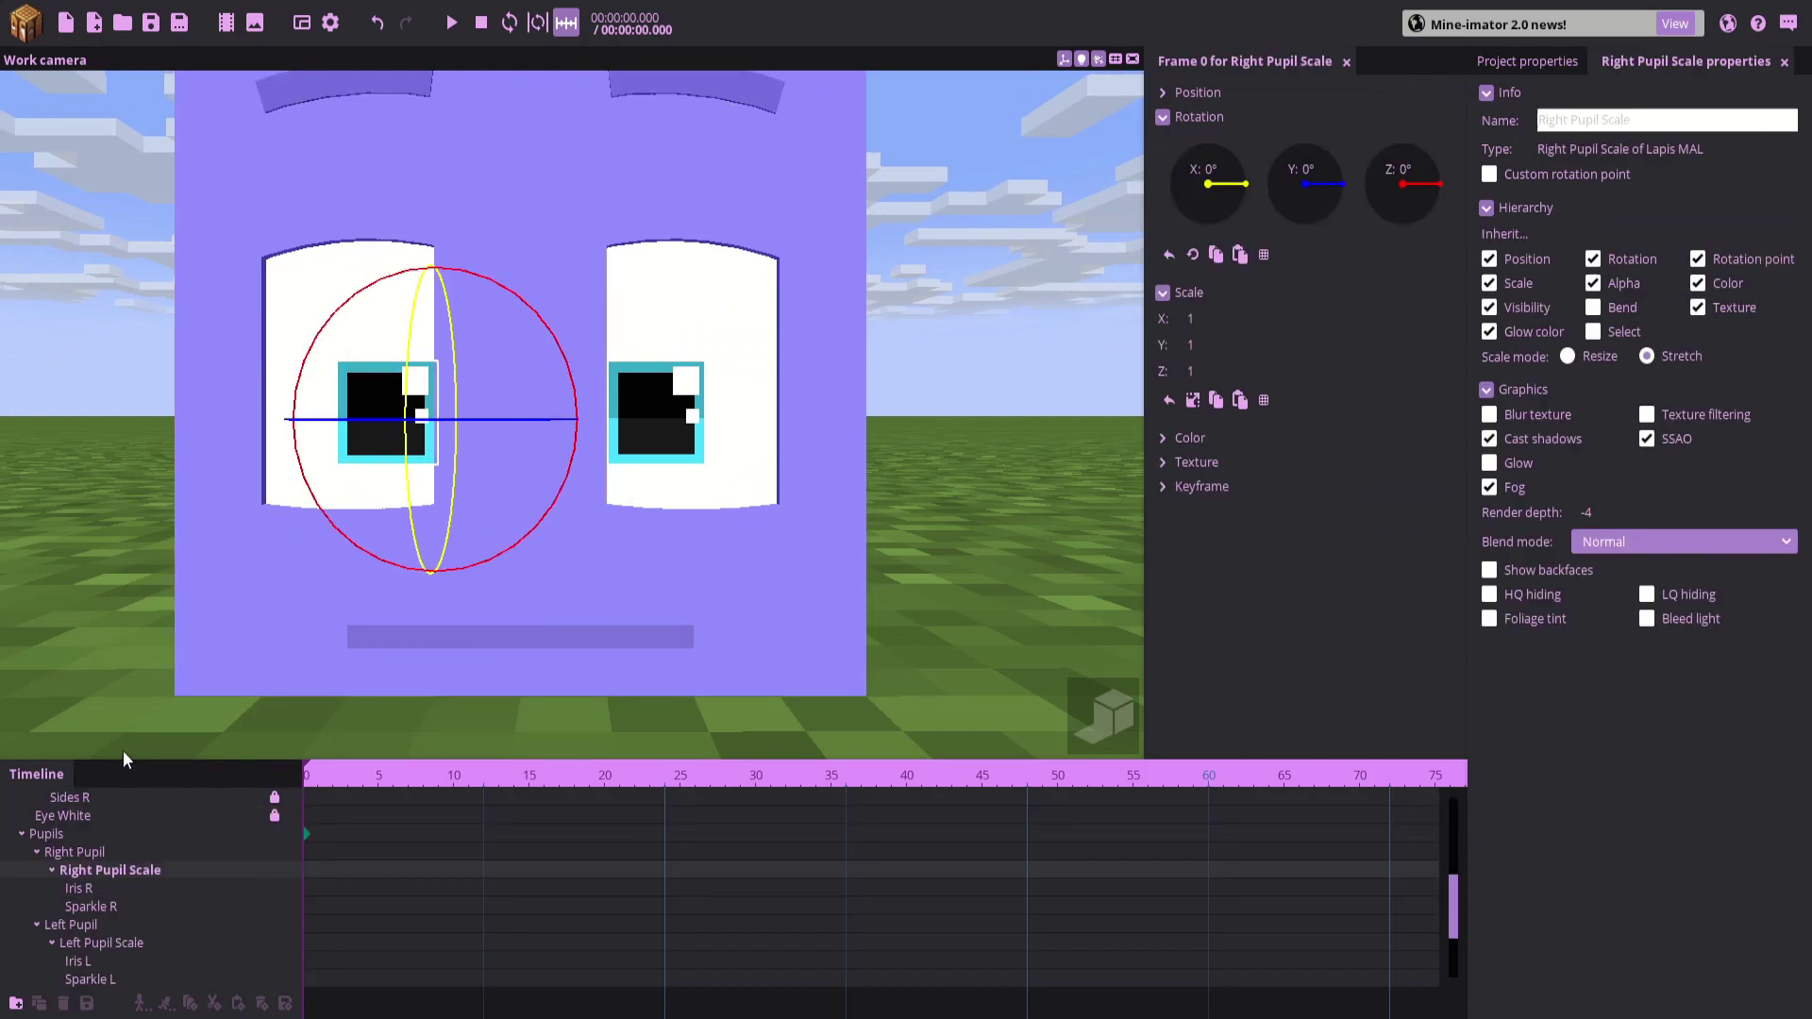
pyautogui.click(101, 944)
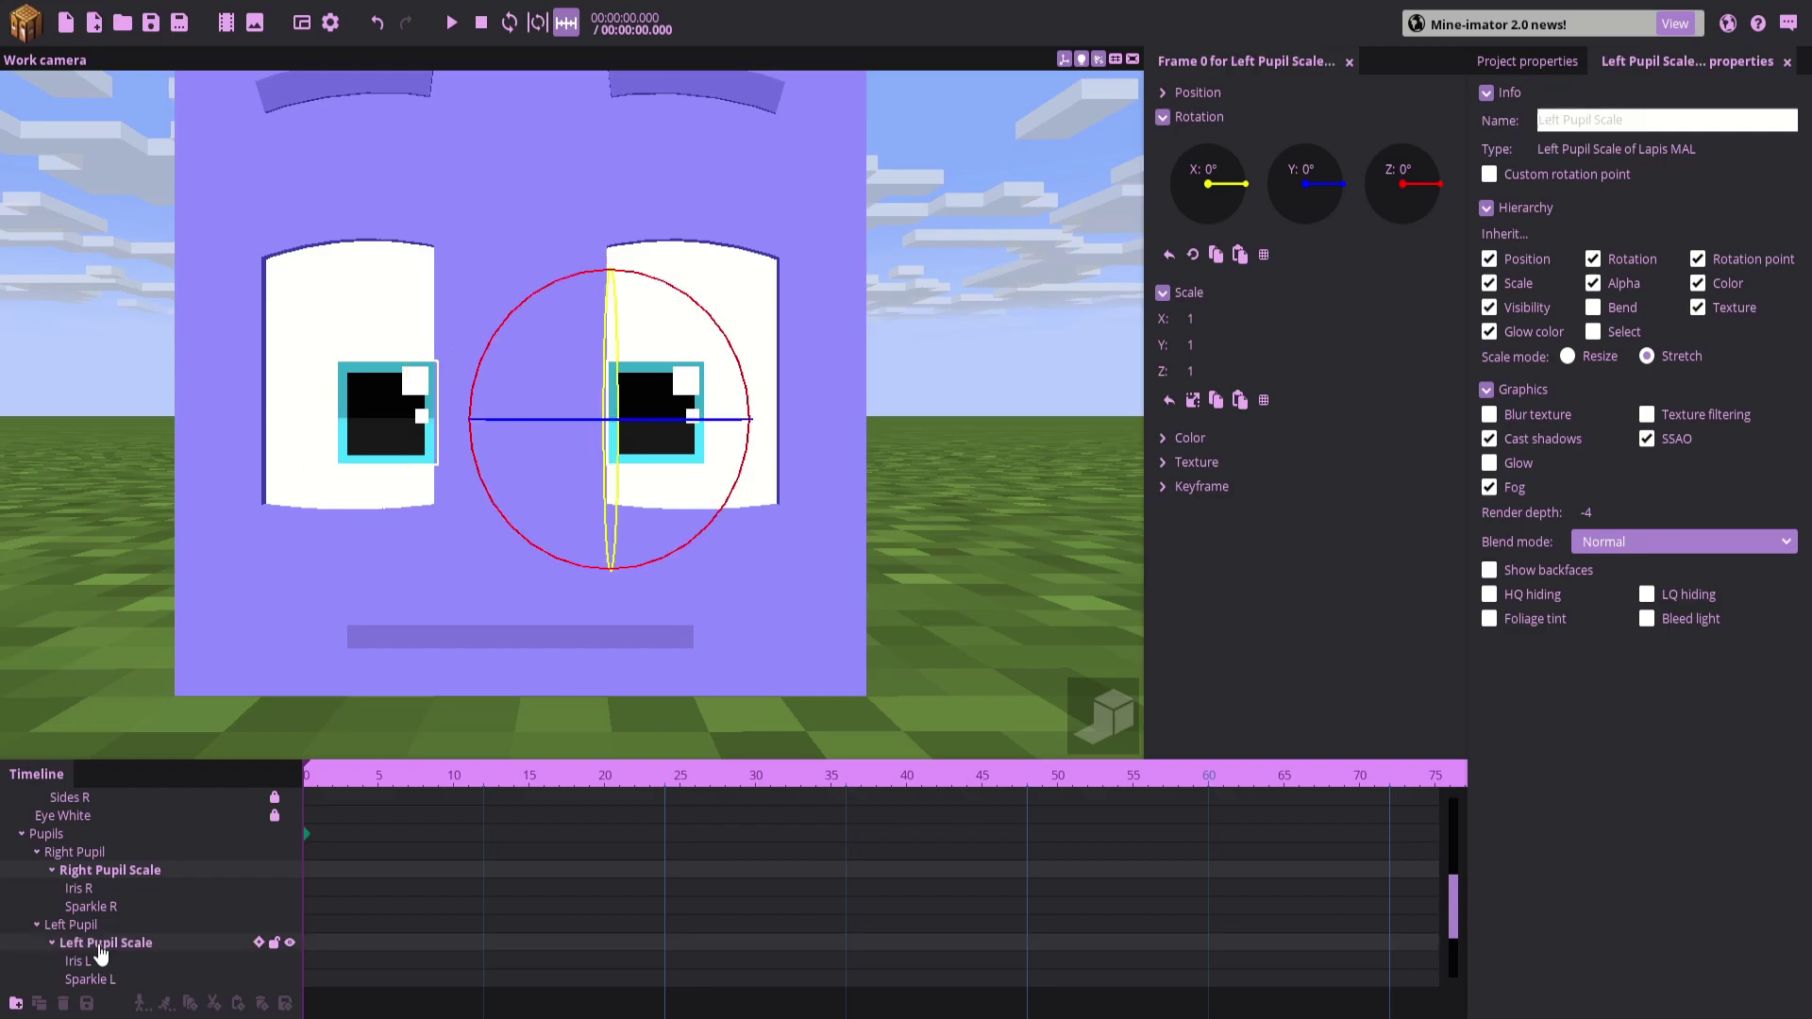
pyautogui.click(1191, 402)
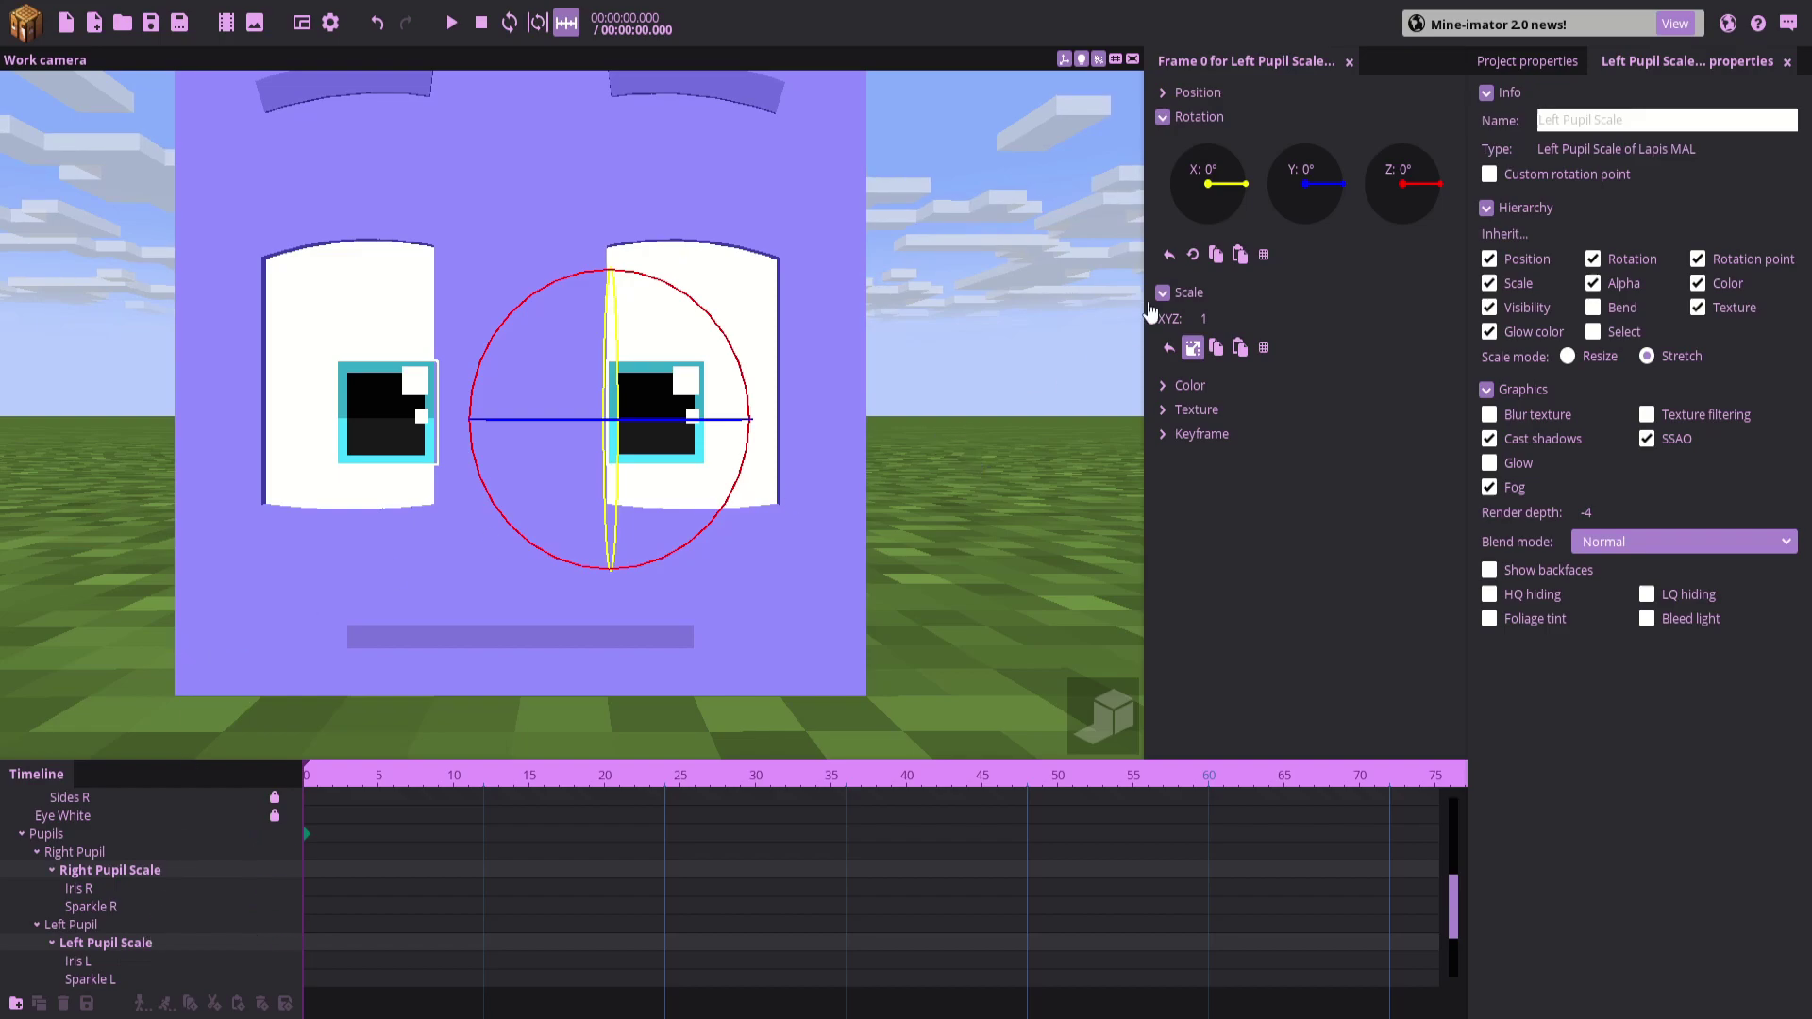
pyautogui.moveTo(1226, 321)
pyautogui.mouseDown()
pyautogui.moveTo(1193, 310)
pyautogui.moveTo(1339, 333)
pyautogui.moveTo(1194, 318)
pyautogui.mouseUp()
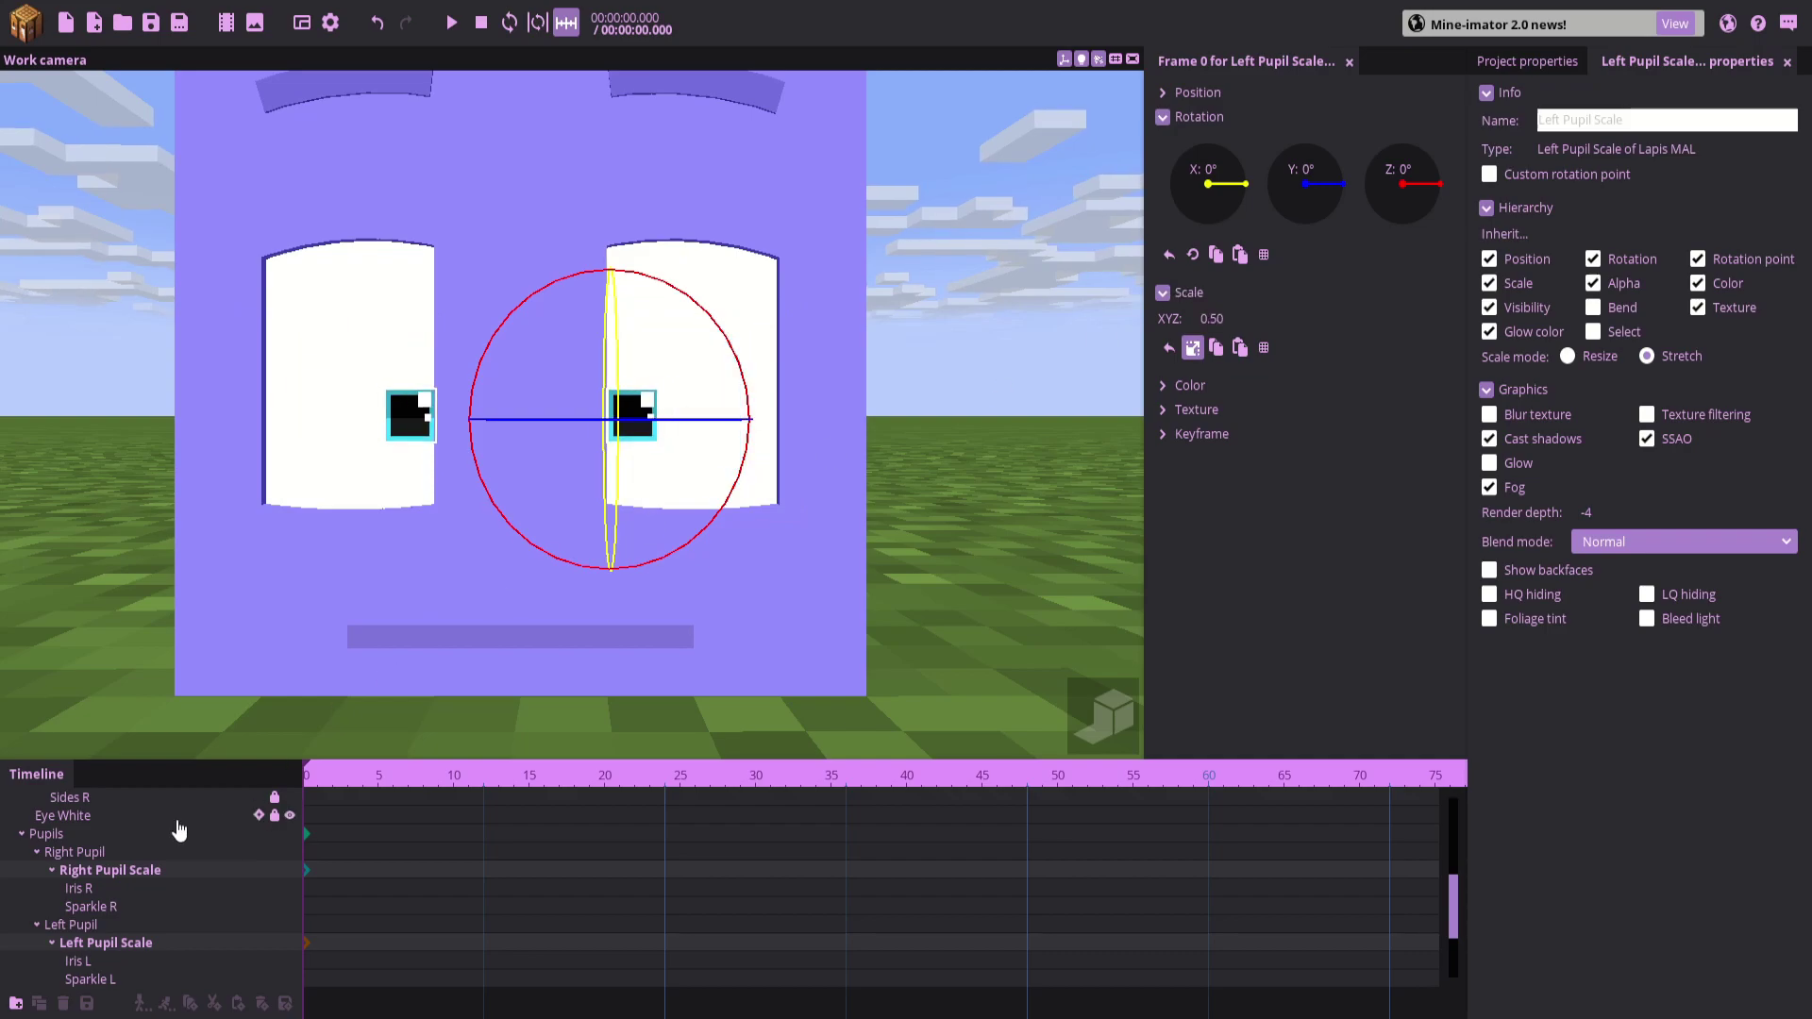
# Move the Right Pupil and Left Pupil outward from the inner eye edges, setting the Left Pupil's X position to -0.34
pyautogui.click(74, 852)
pyautogui.click(76, 925)
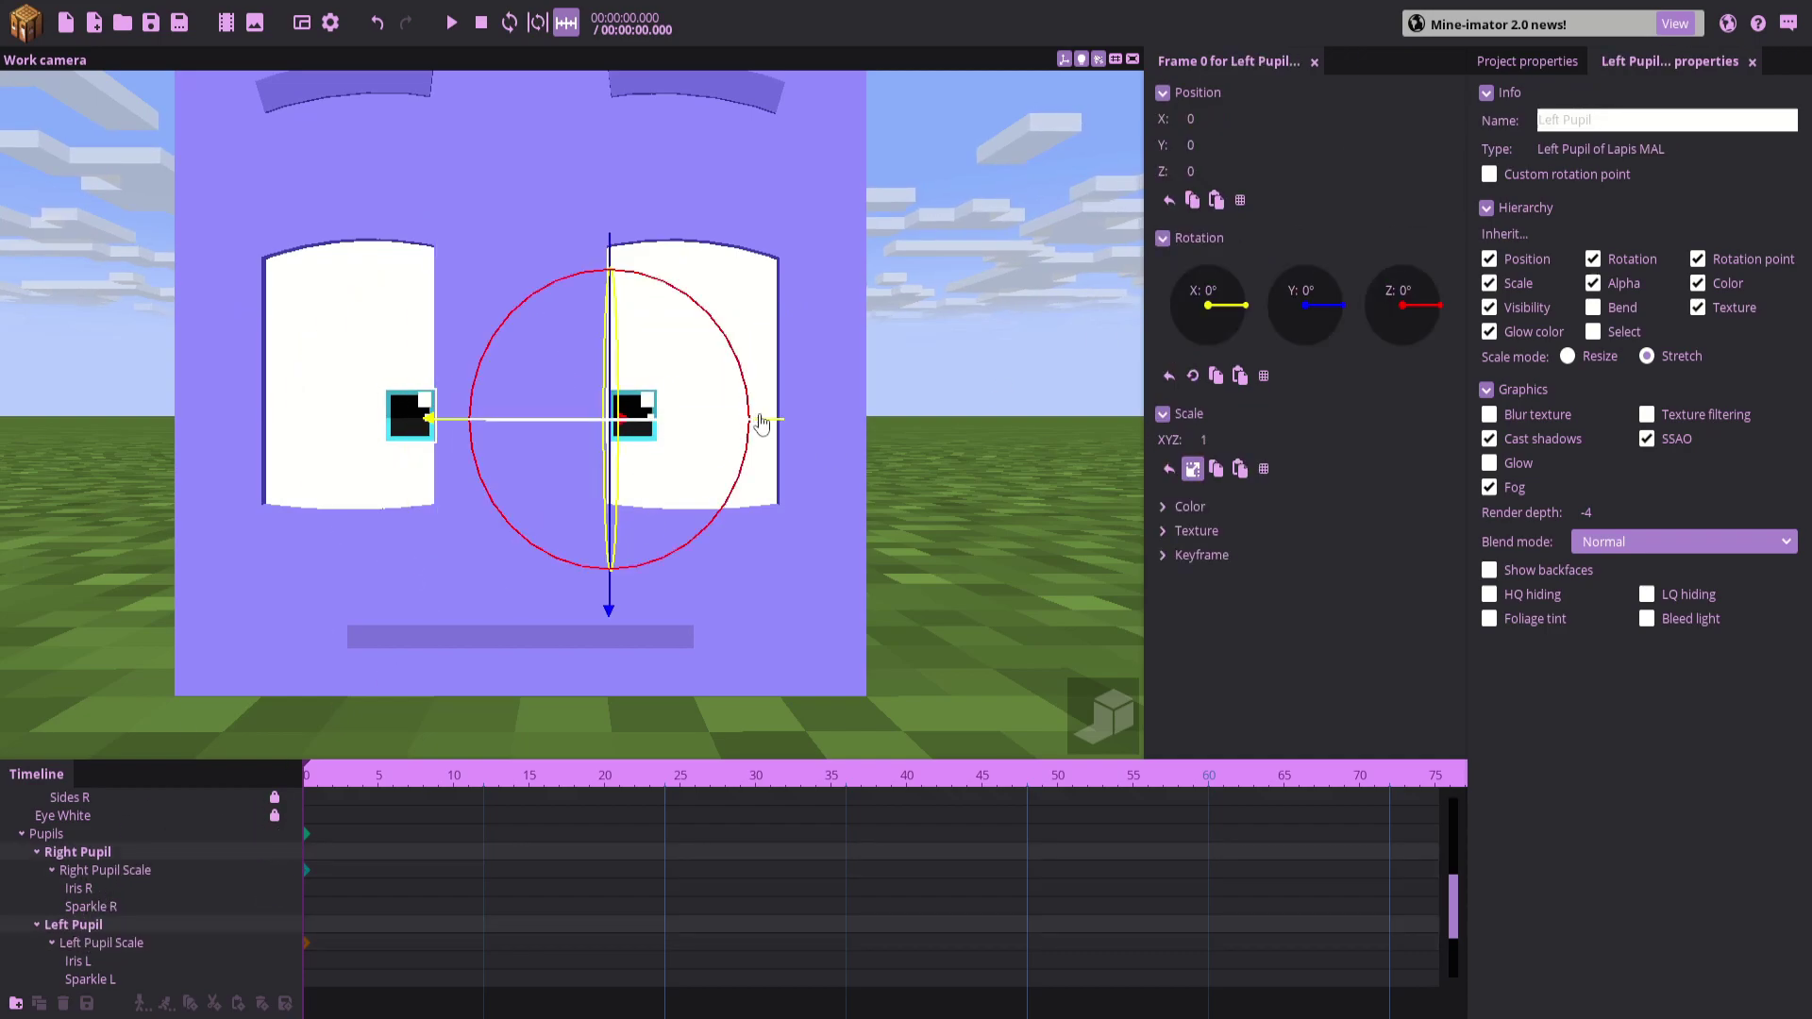
pyautogui.moveTo(756, 412); pyautogui.dragTo(675, 417, button='middle')
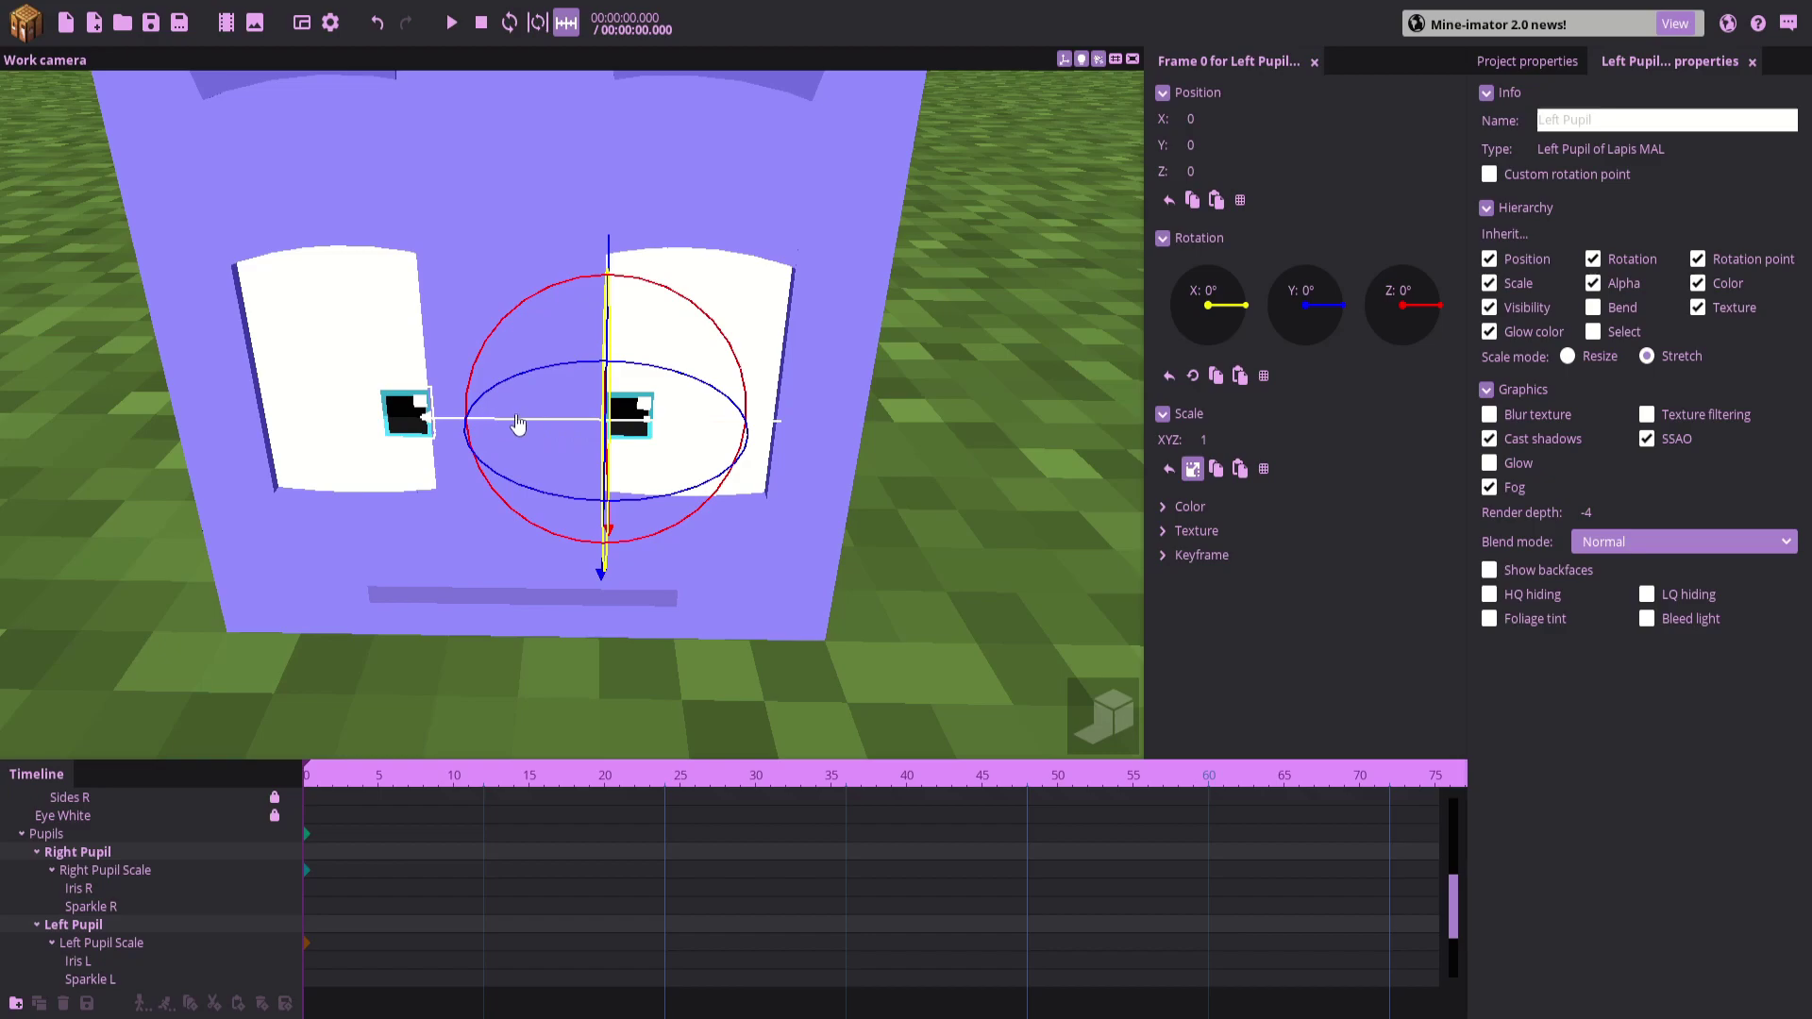
pyautogui.moveTo(518, 424); pyautogui.dragTo(611, 416)
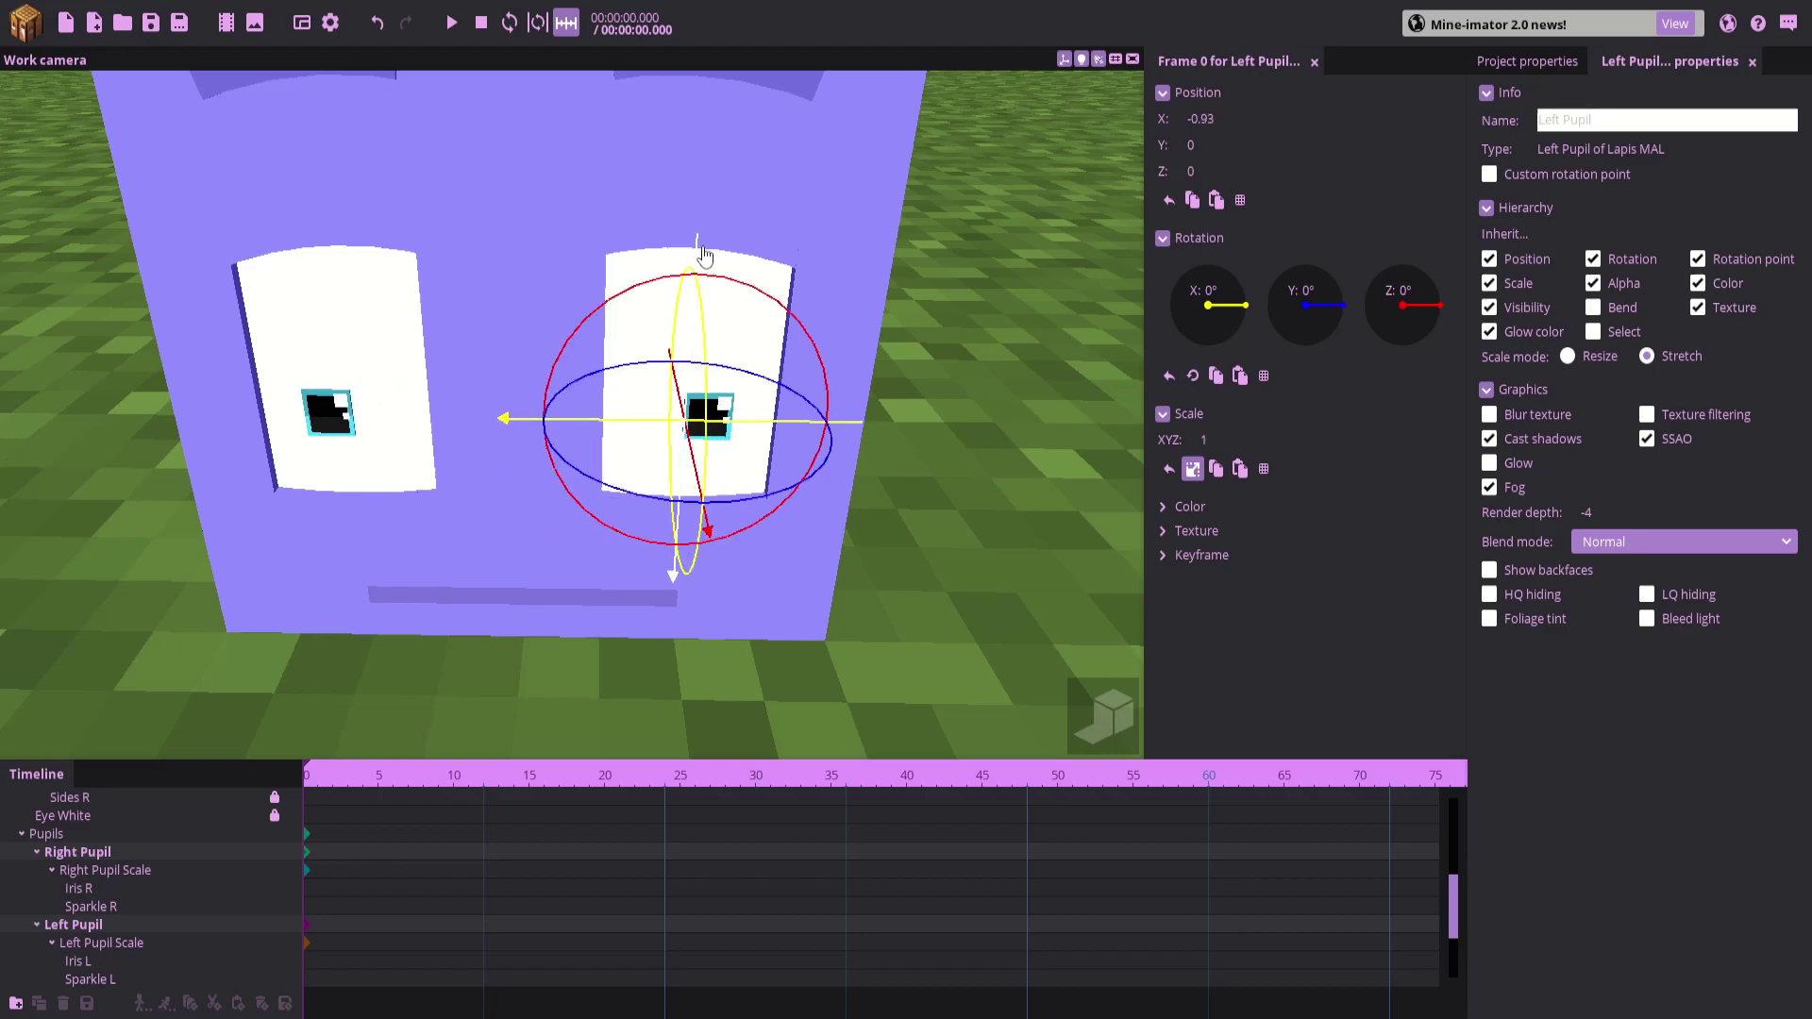
pyautogui.moveTo(704, 254); pyautogui.dragTo(711, 205)
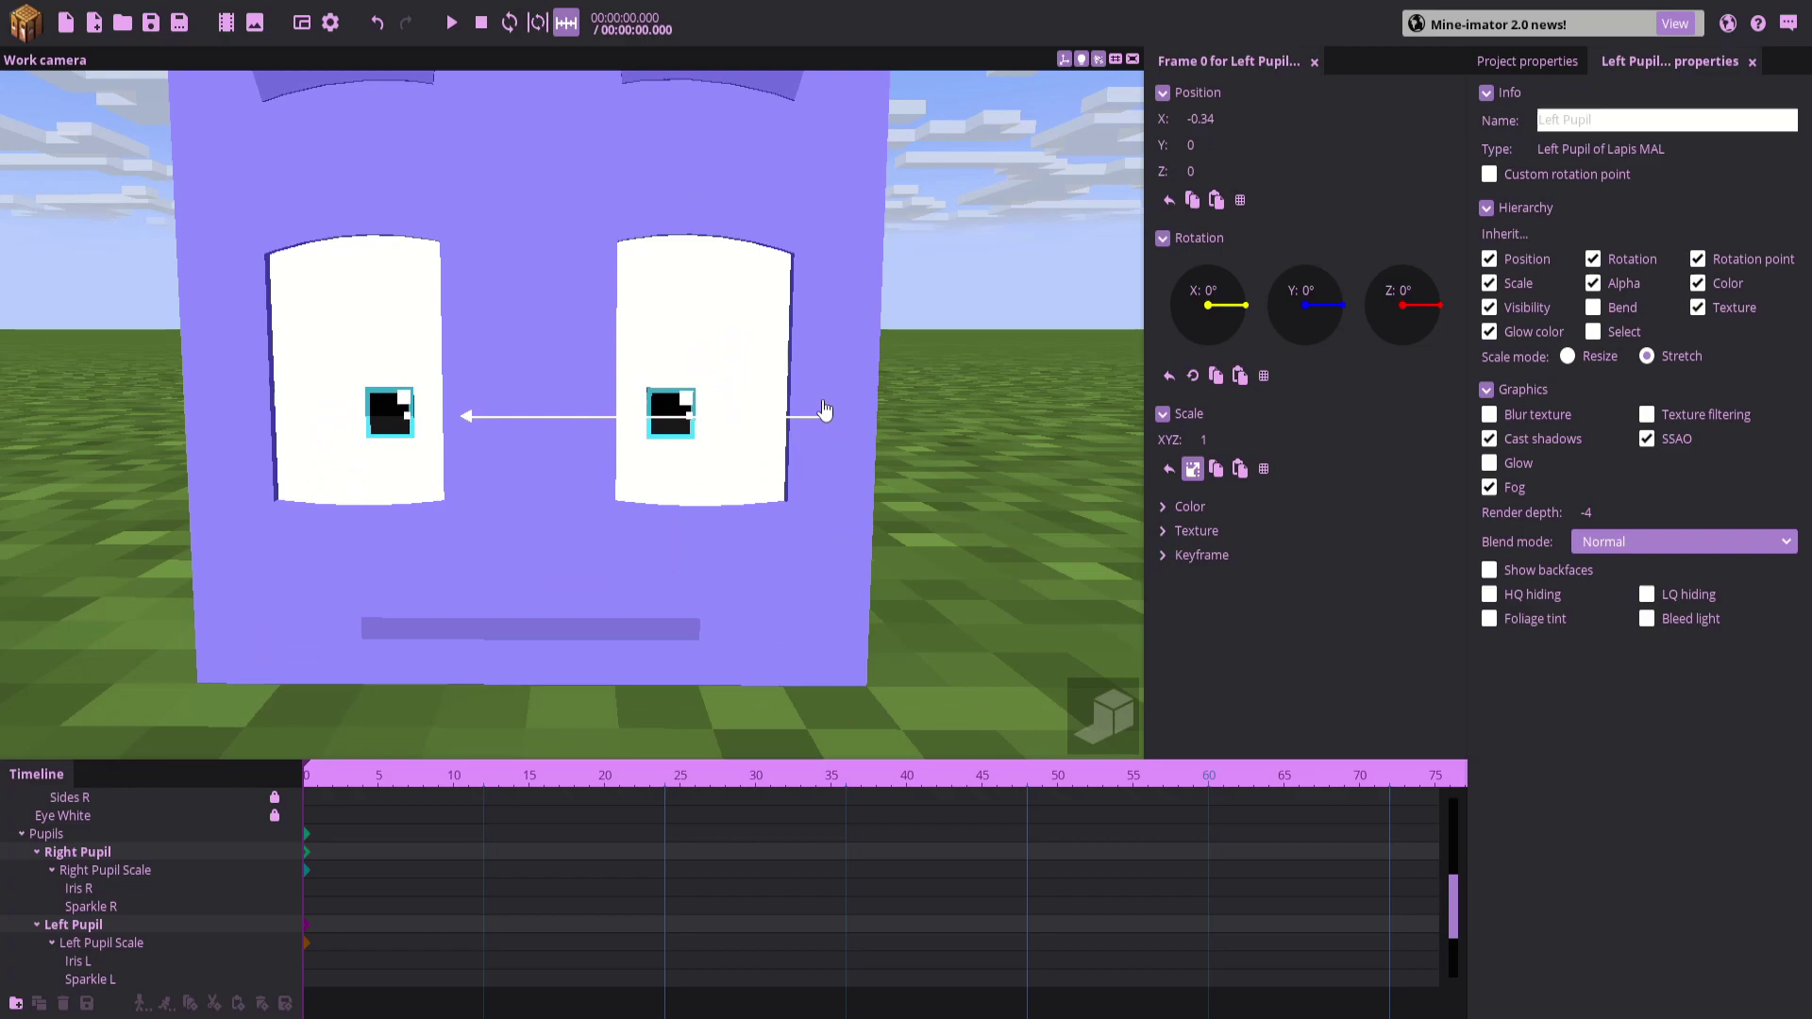
pyautogui.press('e')
pyautogui.scroll(-3, 572, 415)
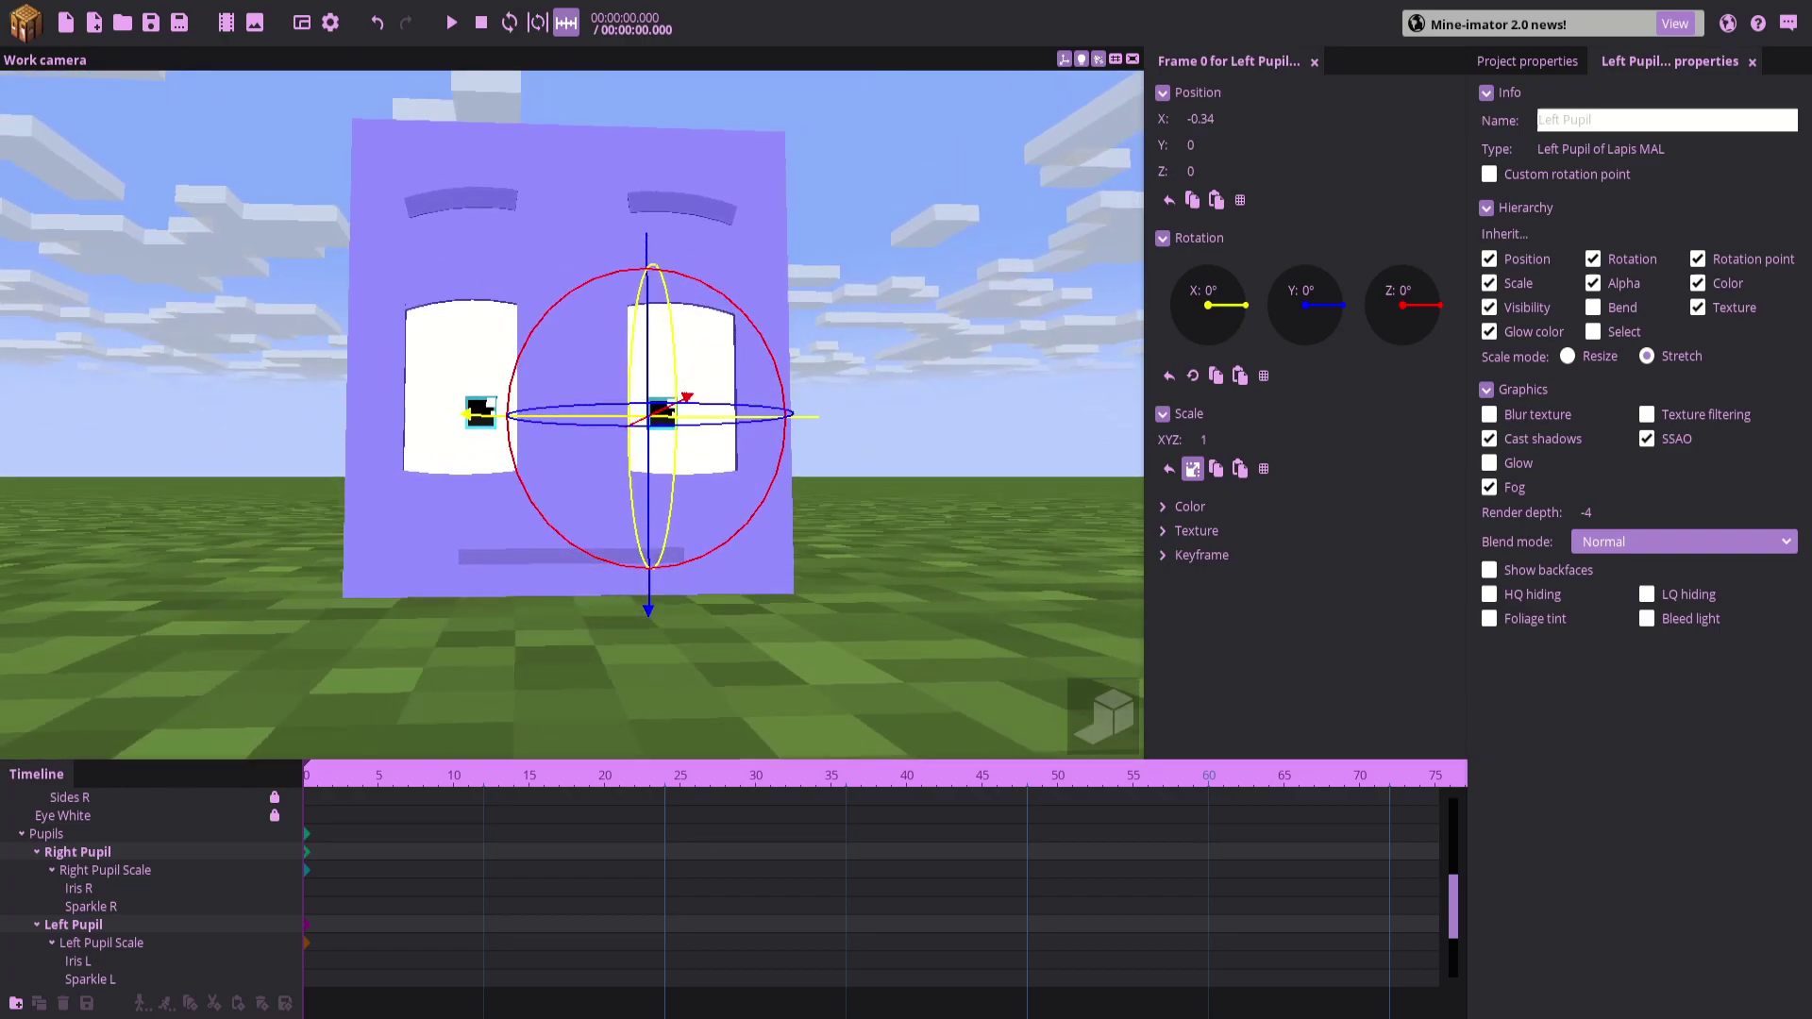
# Raise the whole Pupils group to a Y position of 0.24
pyautogui.scroll(3, 841, 405)
pyautogui.click(49, 836)
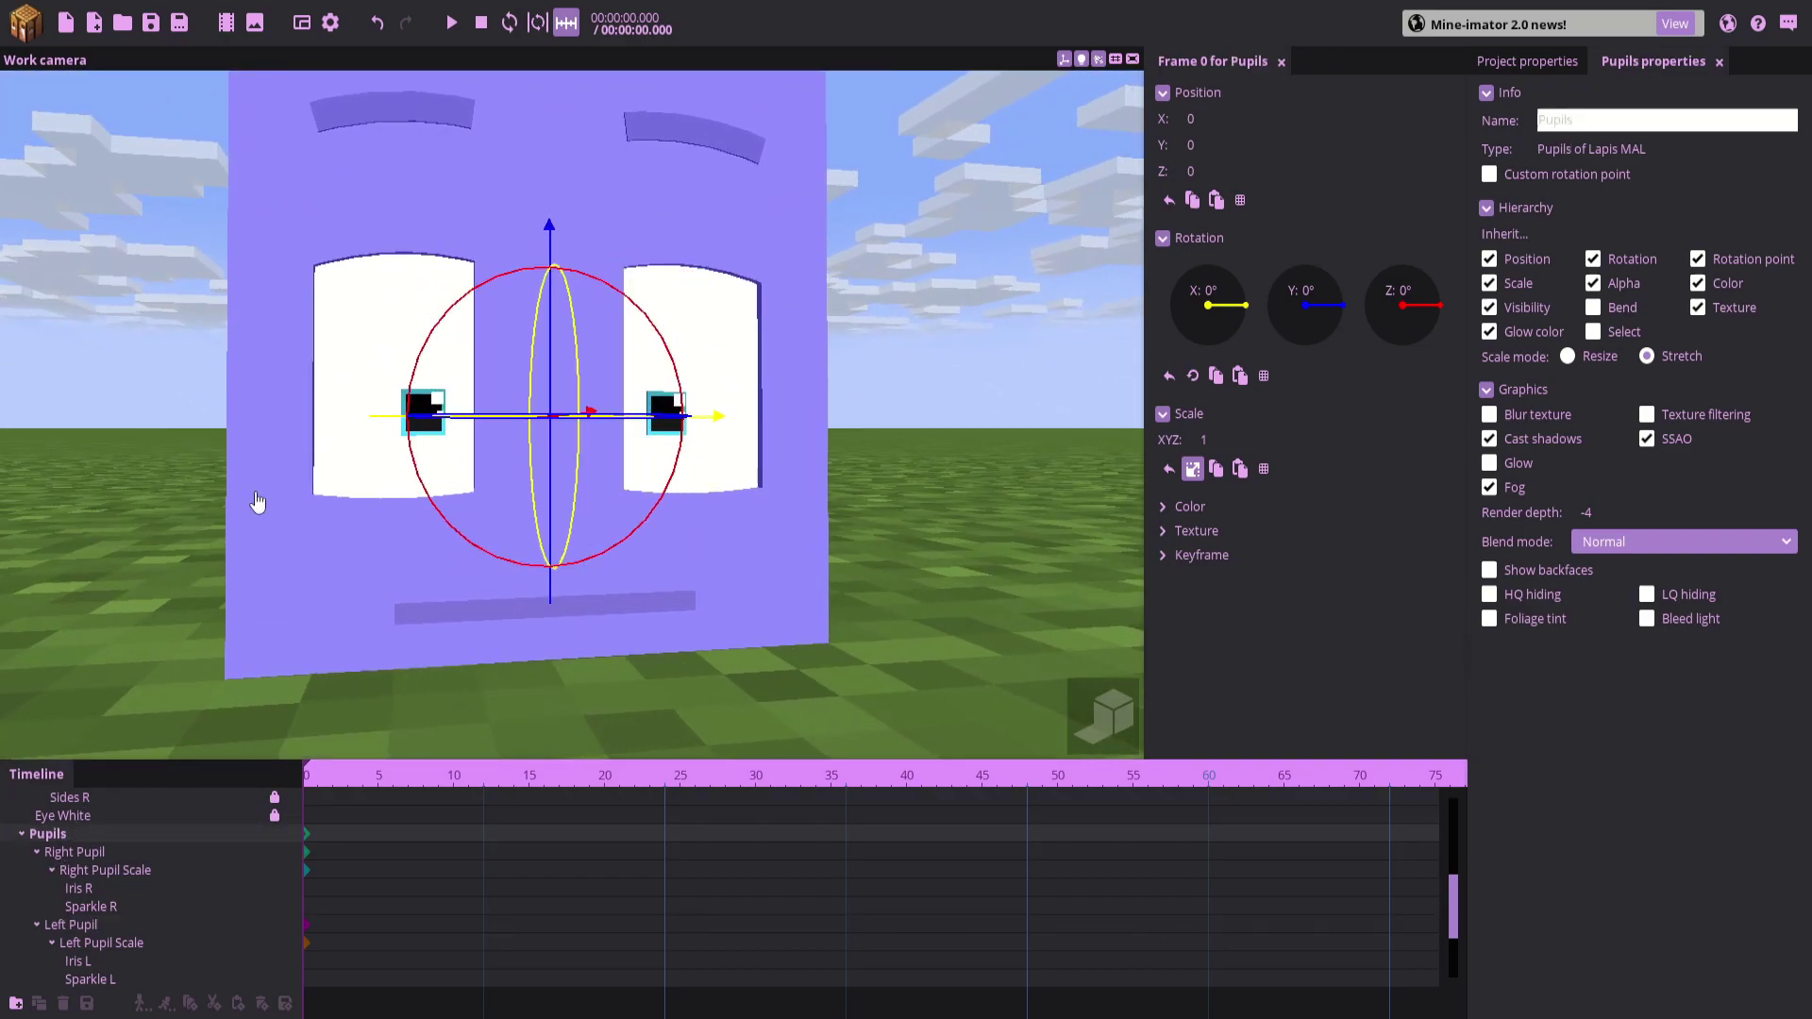
pyautogui.moveTo(557, 251); pyautogui.dragTo(560, 232)
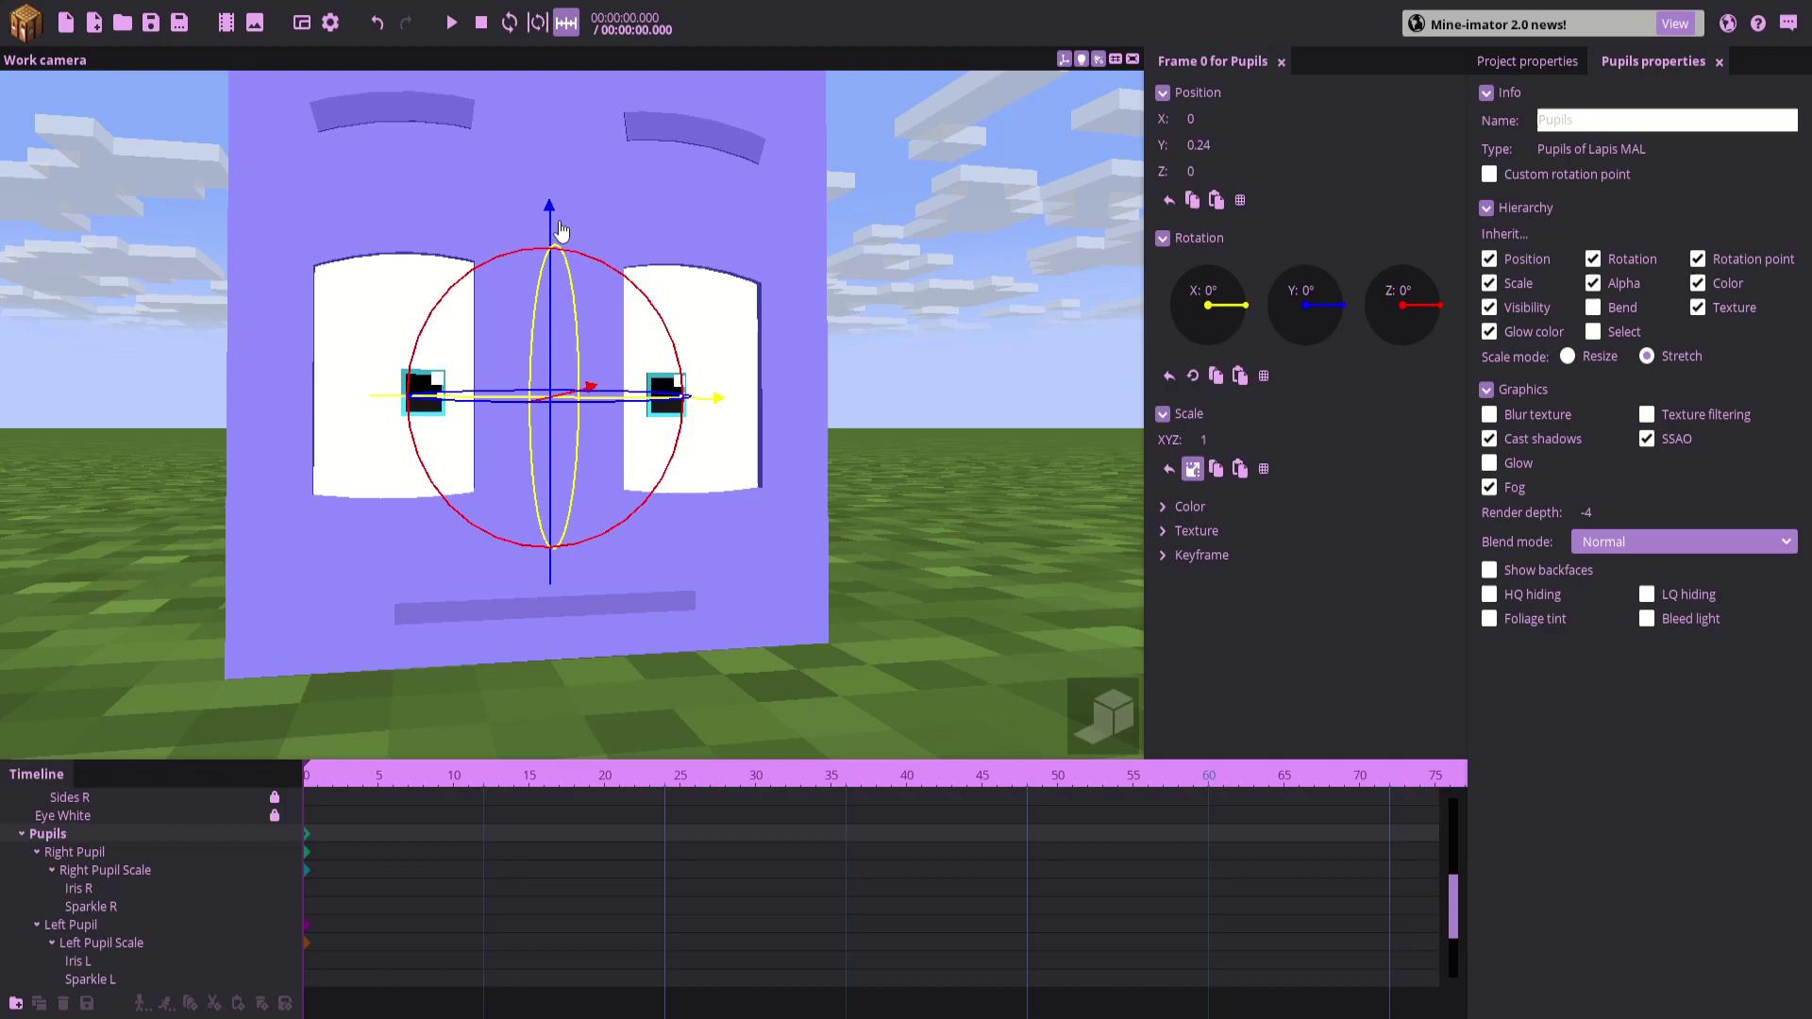
# Scale down Iris L and Iris R together so that the centres of both pupils become smaller
pyautogui.scroll(-1, 155, 945)
pyautogui.click(142, 925)
pyautogui.keyDown('shift'); pyautogui.click(138, 853); pyautogui.keyUp('shift')
pyautogui.moveTo(173, 635); pyautogui.dragTo(323, 575)
pyautogui.scroll(2, 324, 575)
pyautogui.moveTo(1217, 317); pyautogui.dragTo(1195, 314)
pyautogui.click(1026, 401)
pyautogui.scroll(-3, 1014, 404)
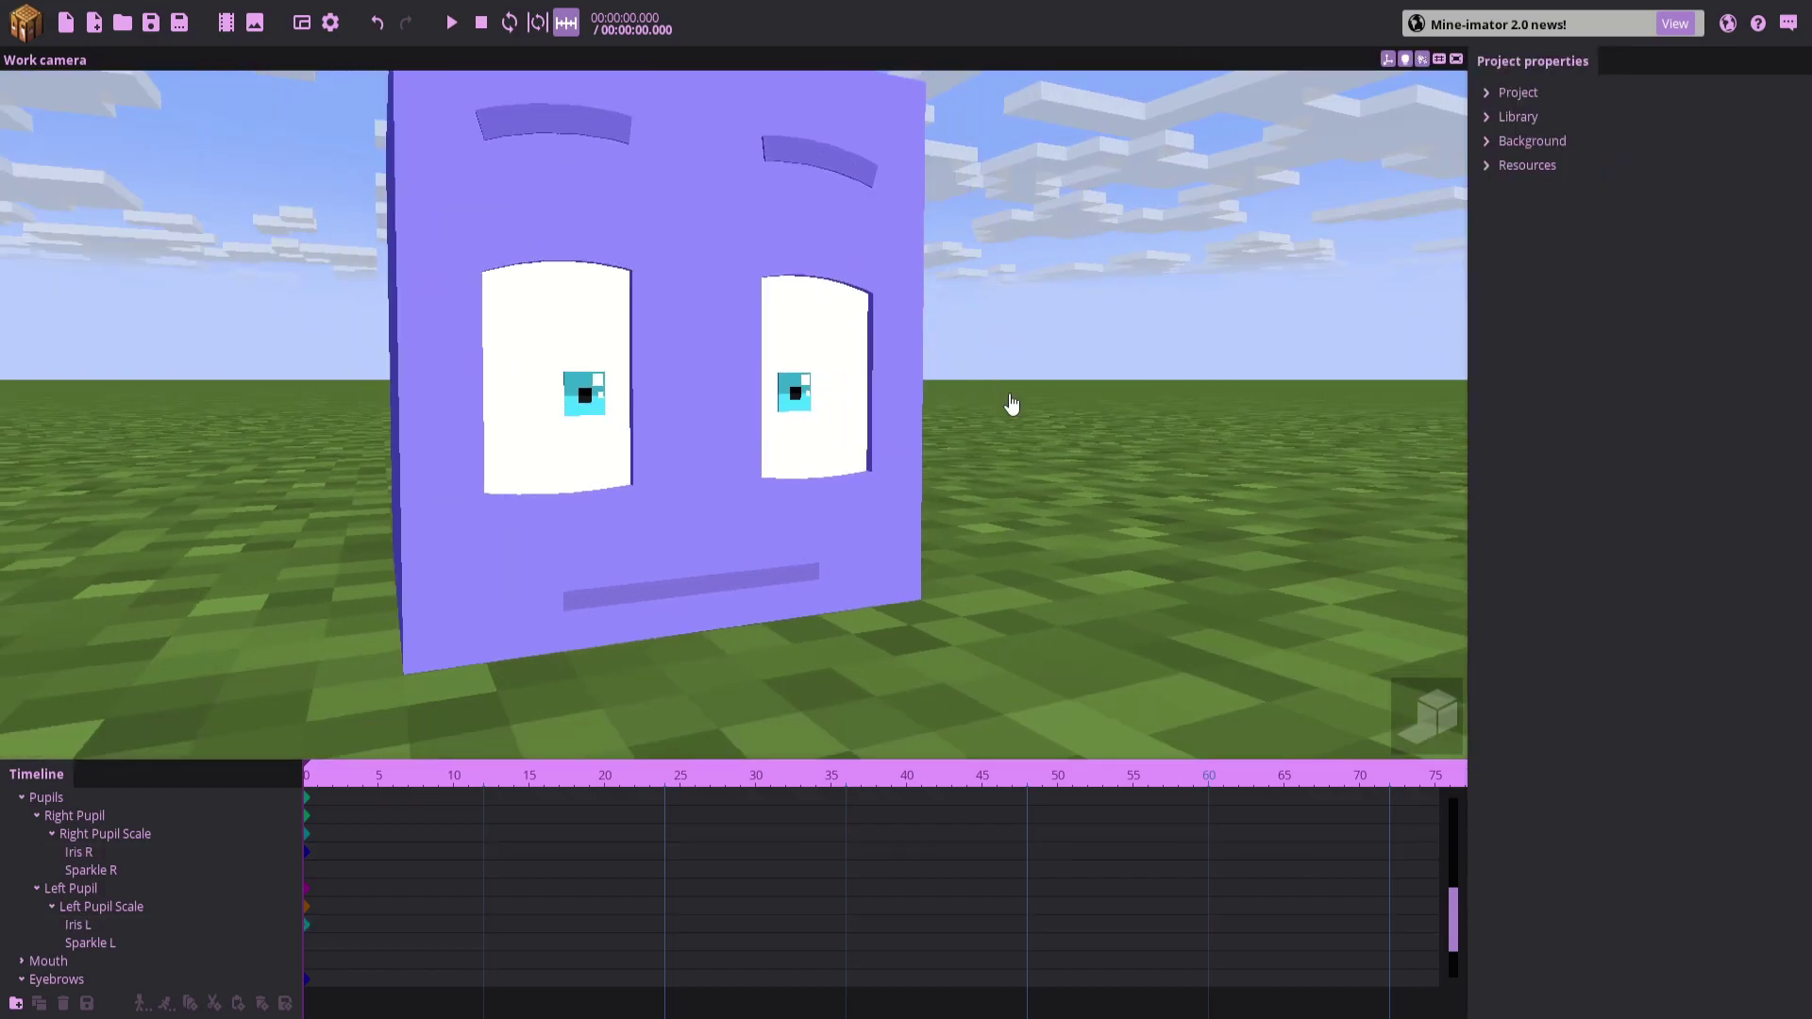
# Find the Lips part through the lip segment on the face, collapse its sub-parts and select Lips
pyautogui.scroll(2, 802, 529)
pyautogui.click(591, 653)
pyautogui.click(588, 642)
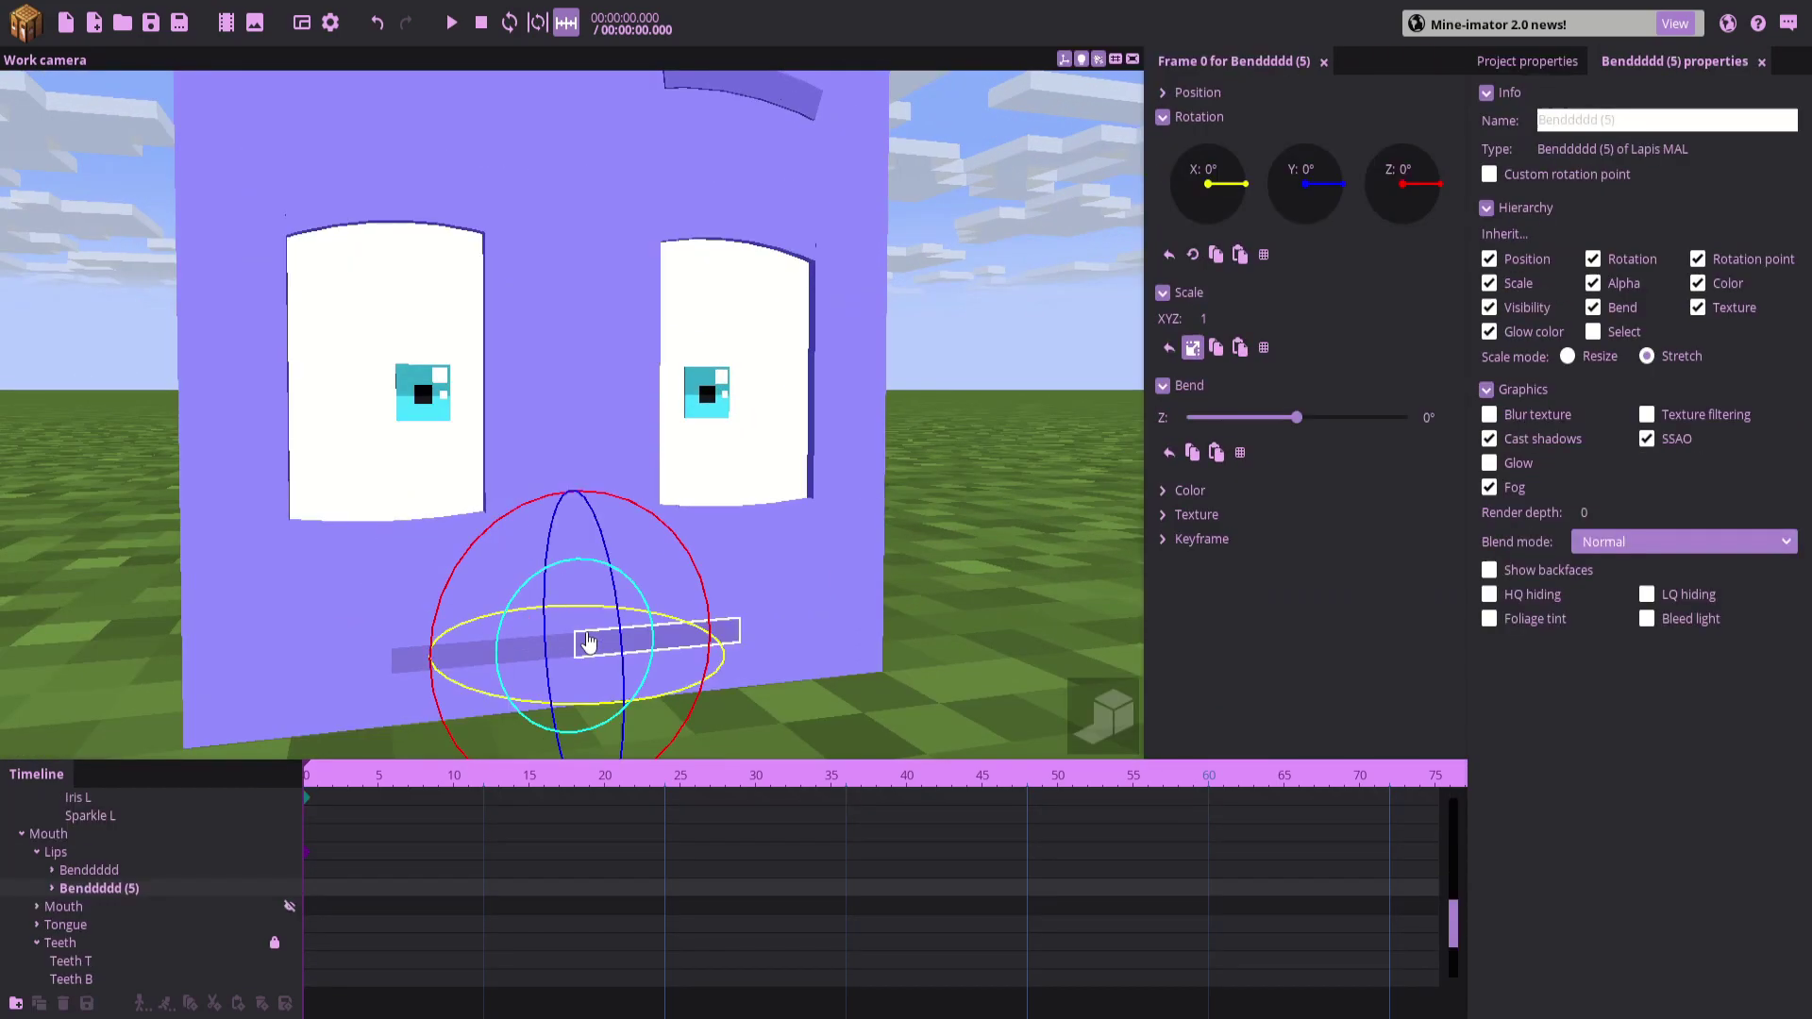
pyautogui.click(38, 852)
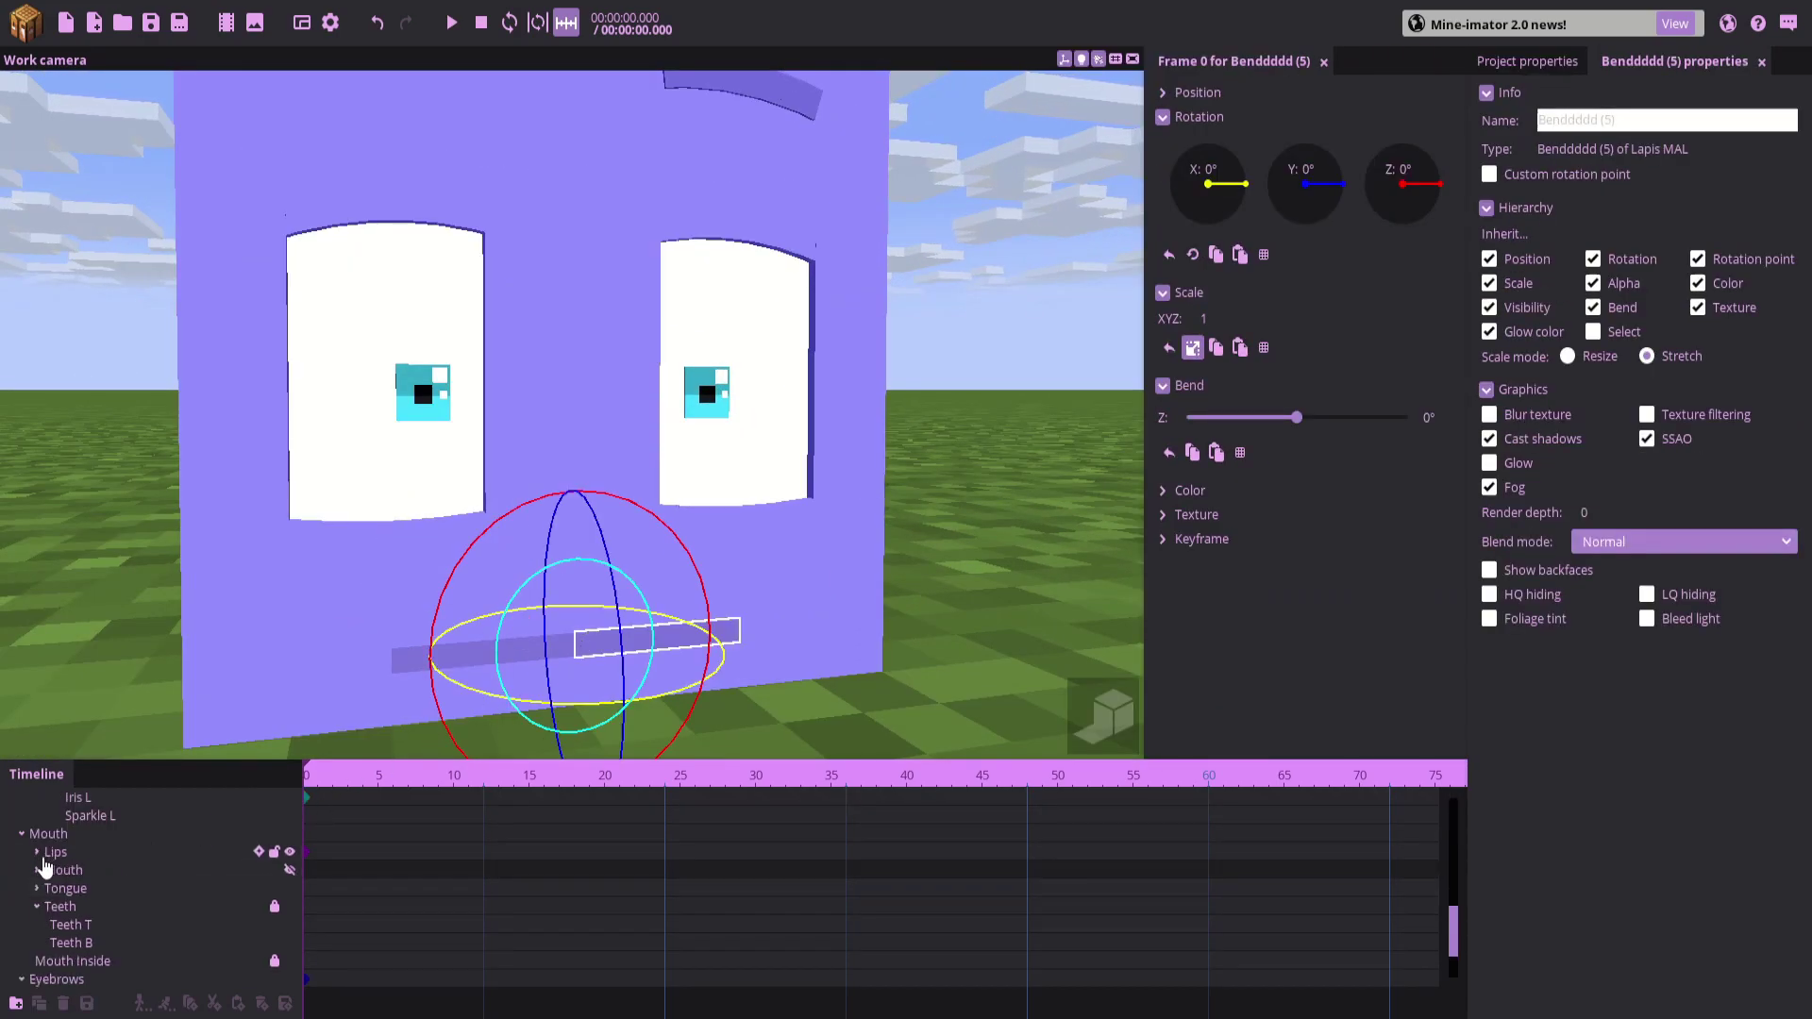
pyautogui.click(93, 854)
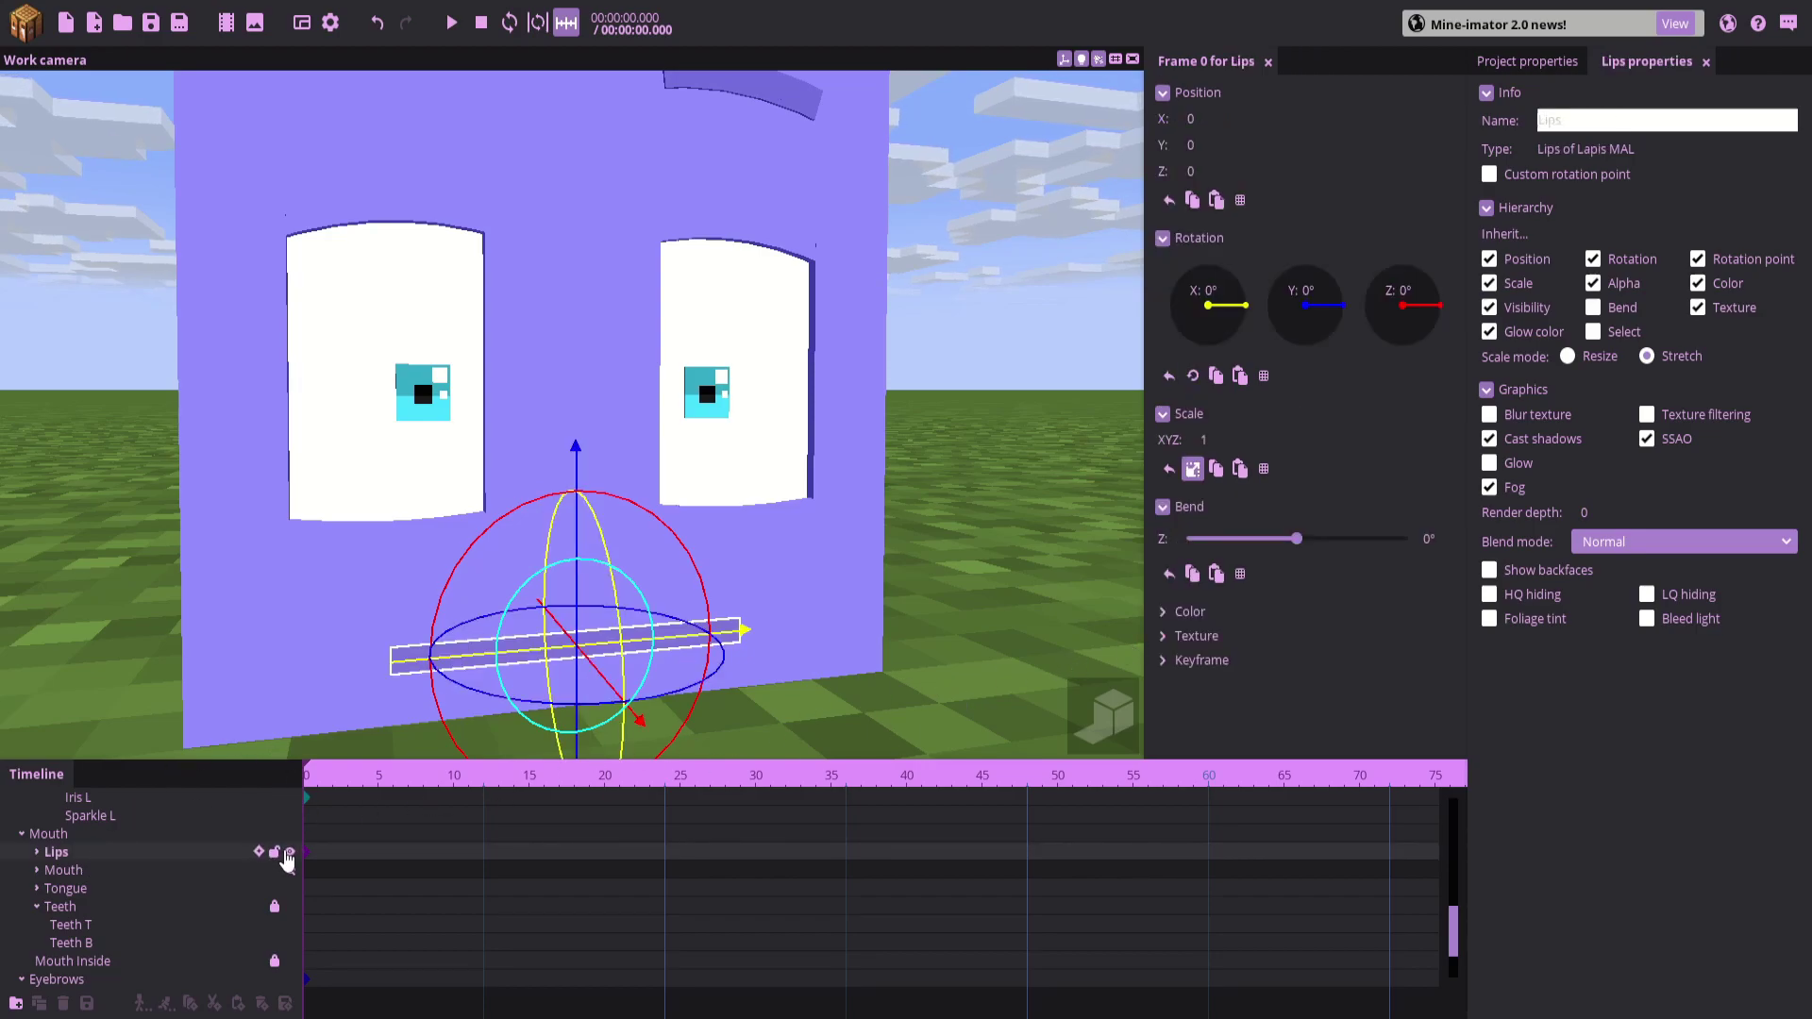
# Try swapping the closed Lips for the open Mouth by toggling the visibility of both parts
pyautogui.click(289, 852)
pyautogui.click(290, 869)
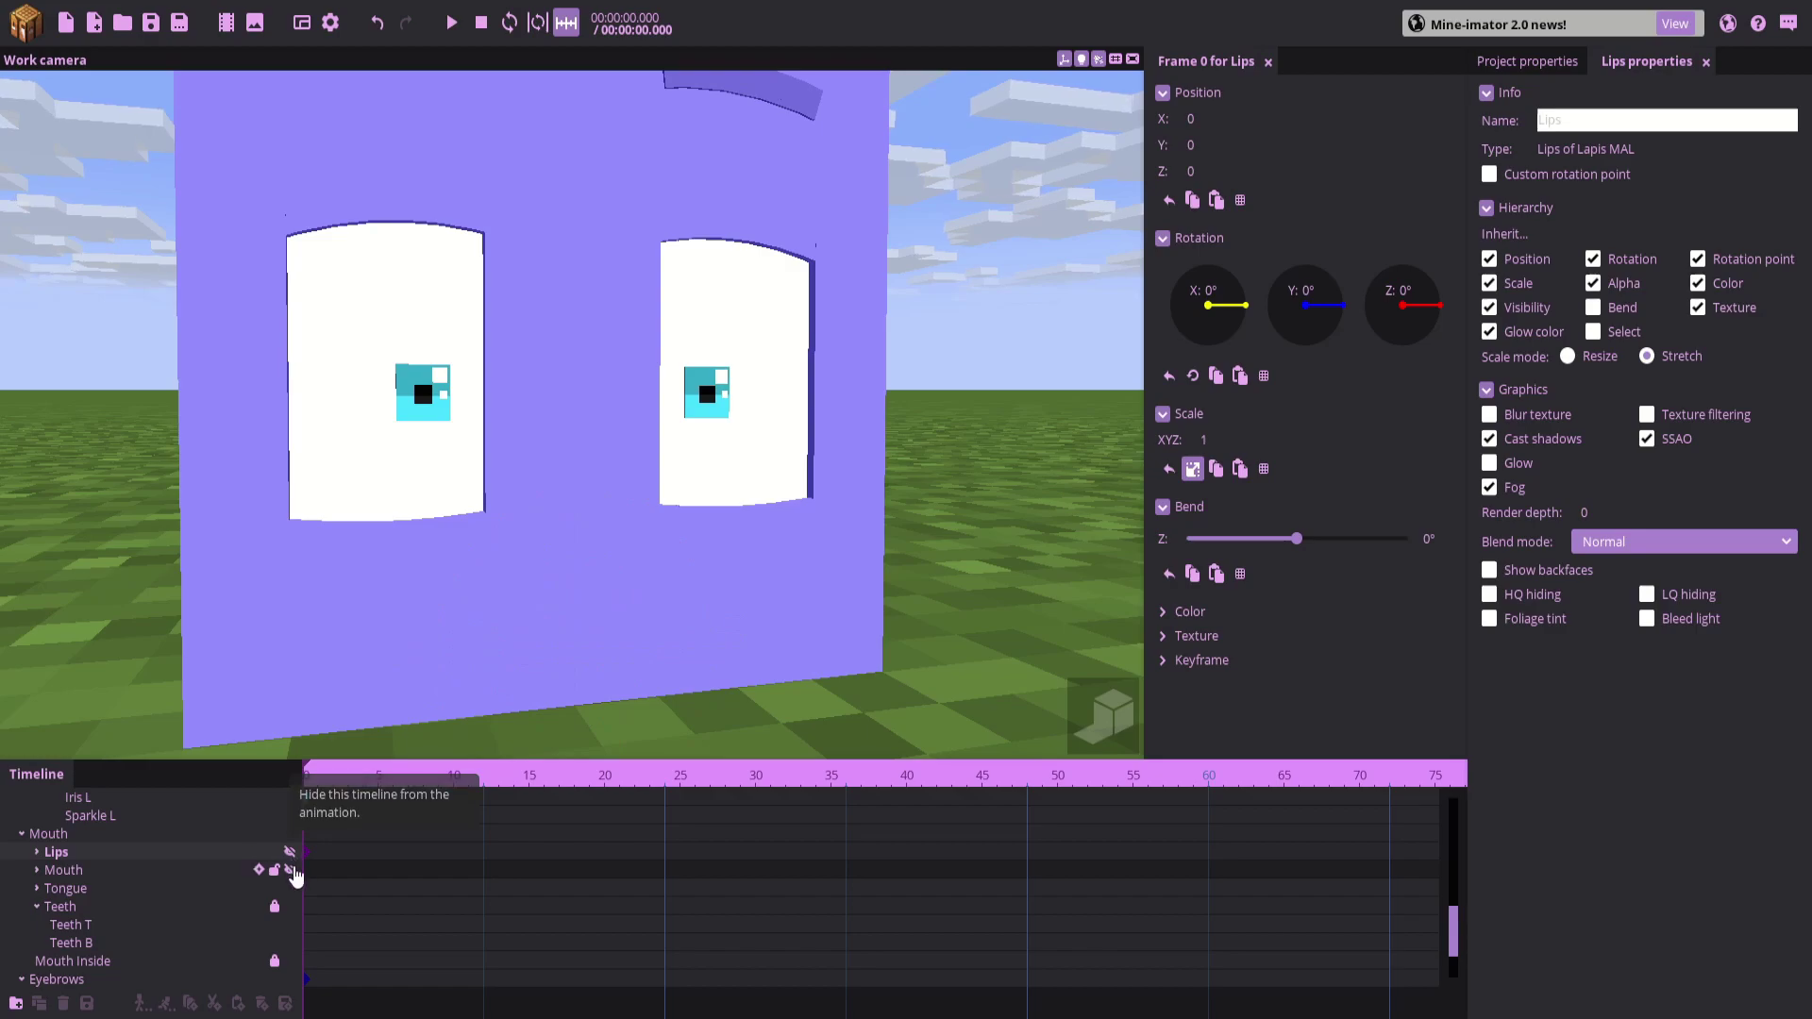
pyautogui.click(290, 870)
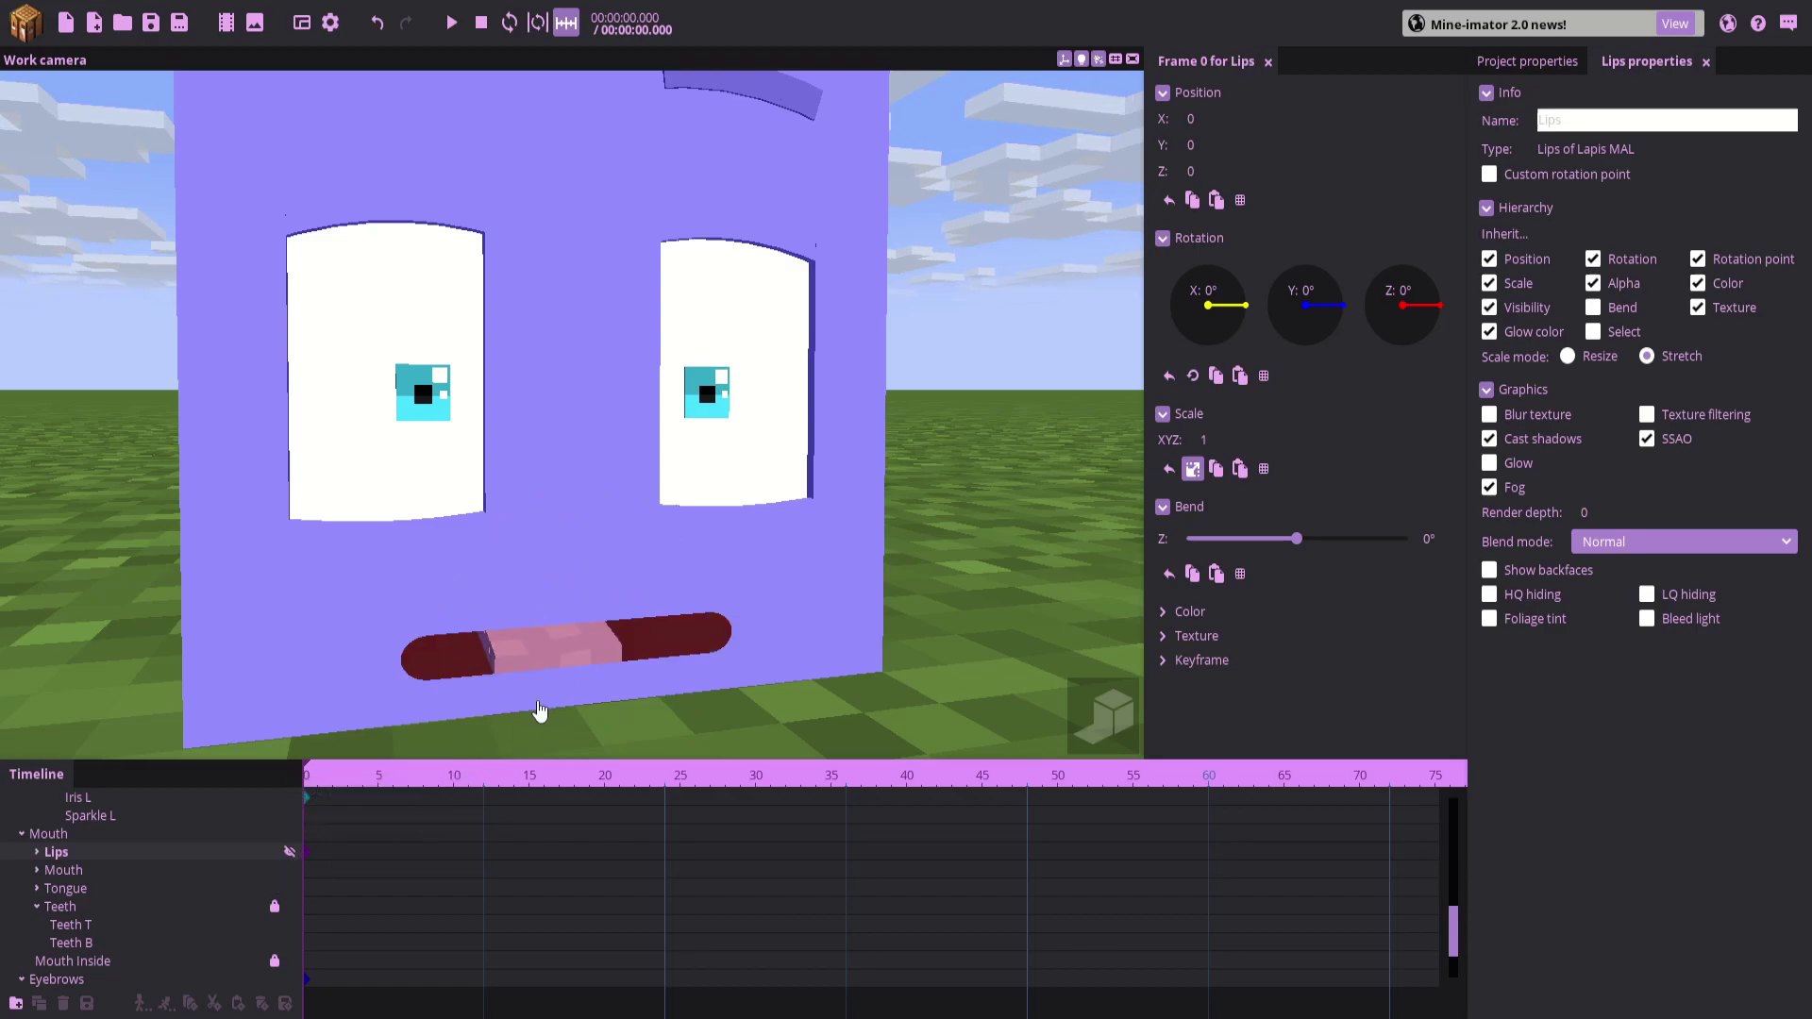
pyautogui.click(290, 869)
pyautogui.click(290, 853)
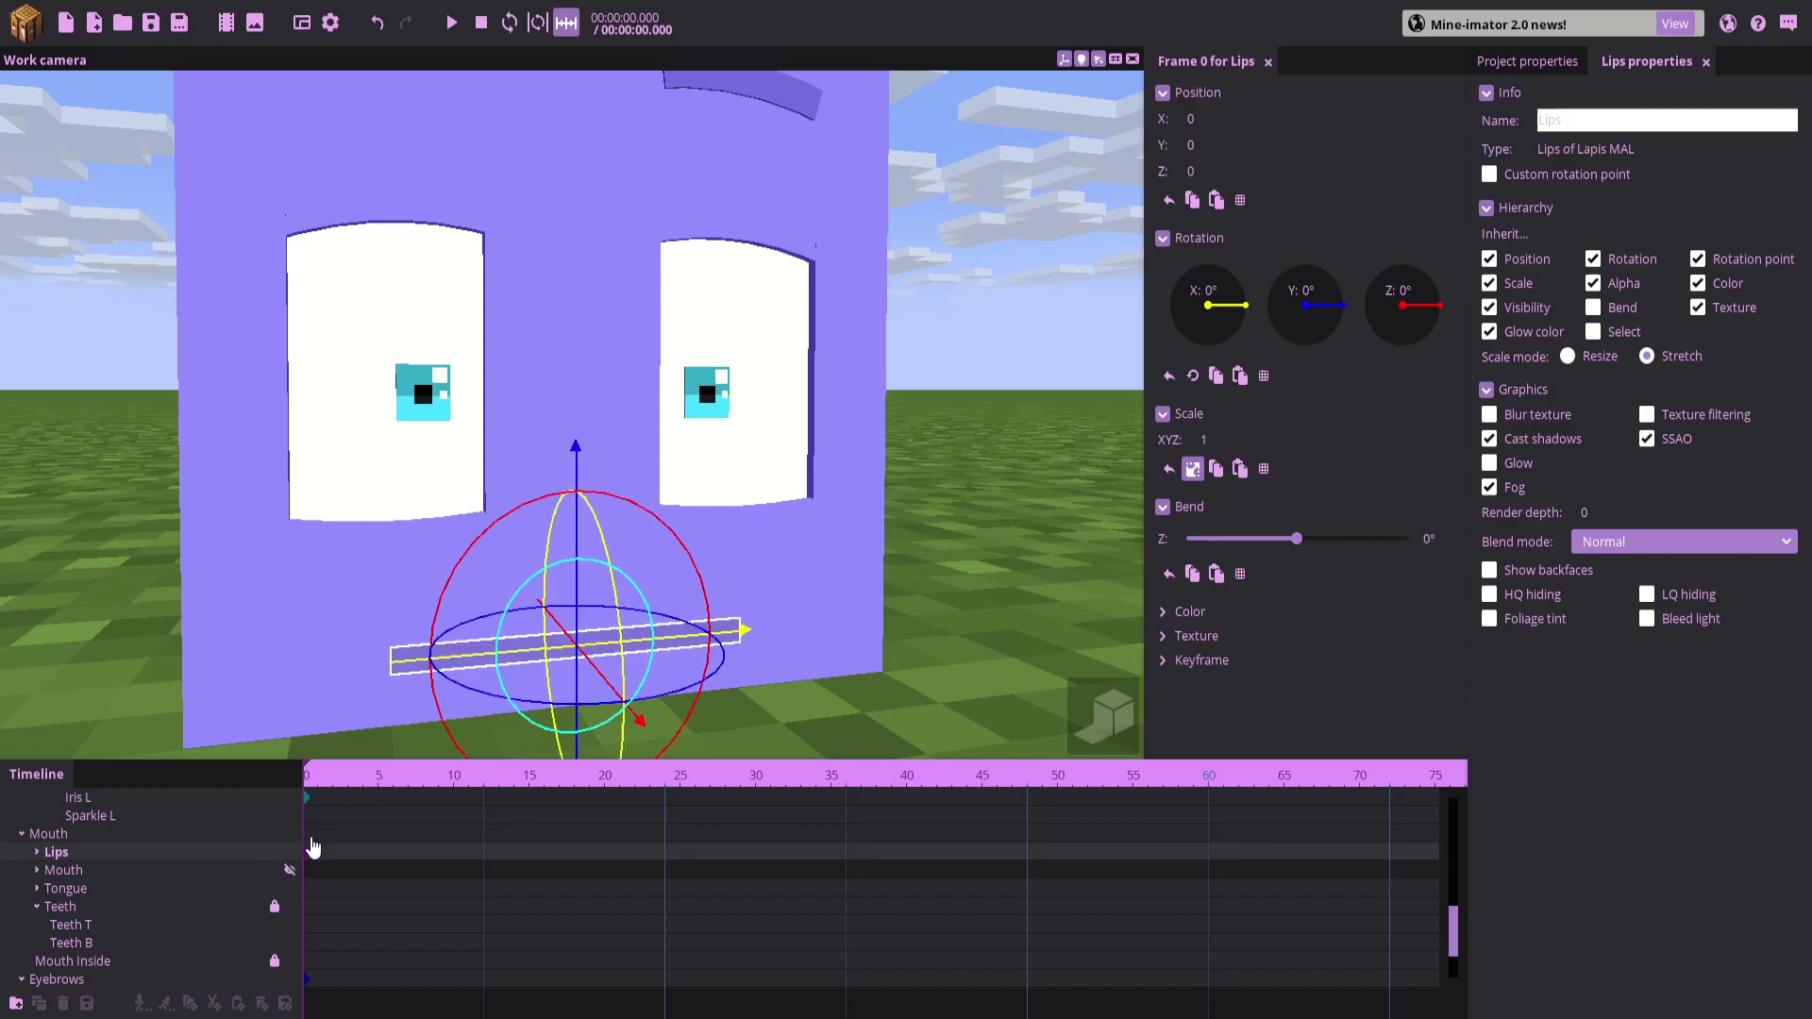
# Hide the Lips, make the open Mouth visible and have the Mouth selected with its keyframe settings expanded
pyautogui.click(1187, 659)
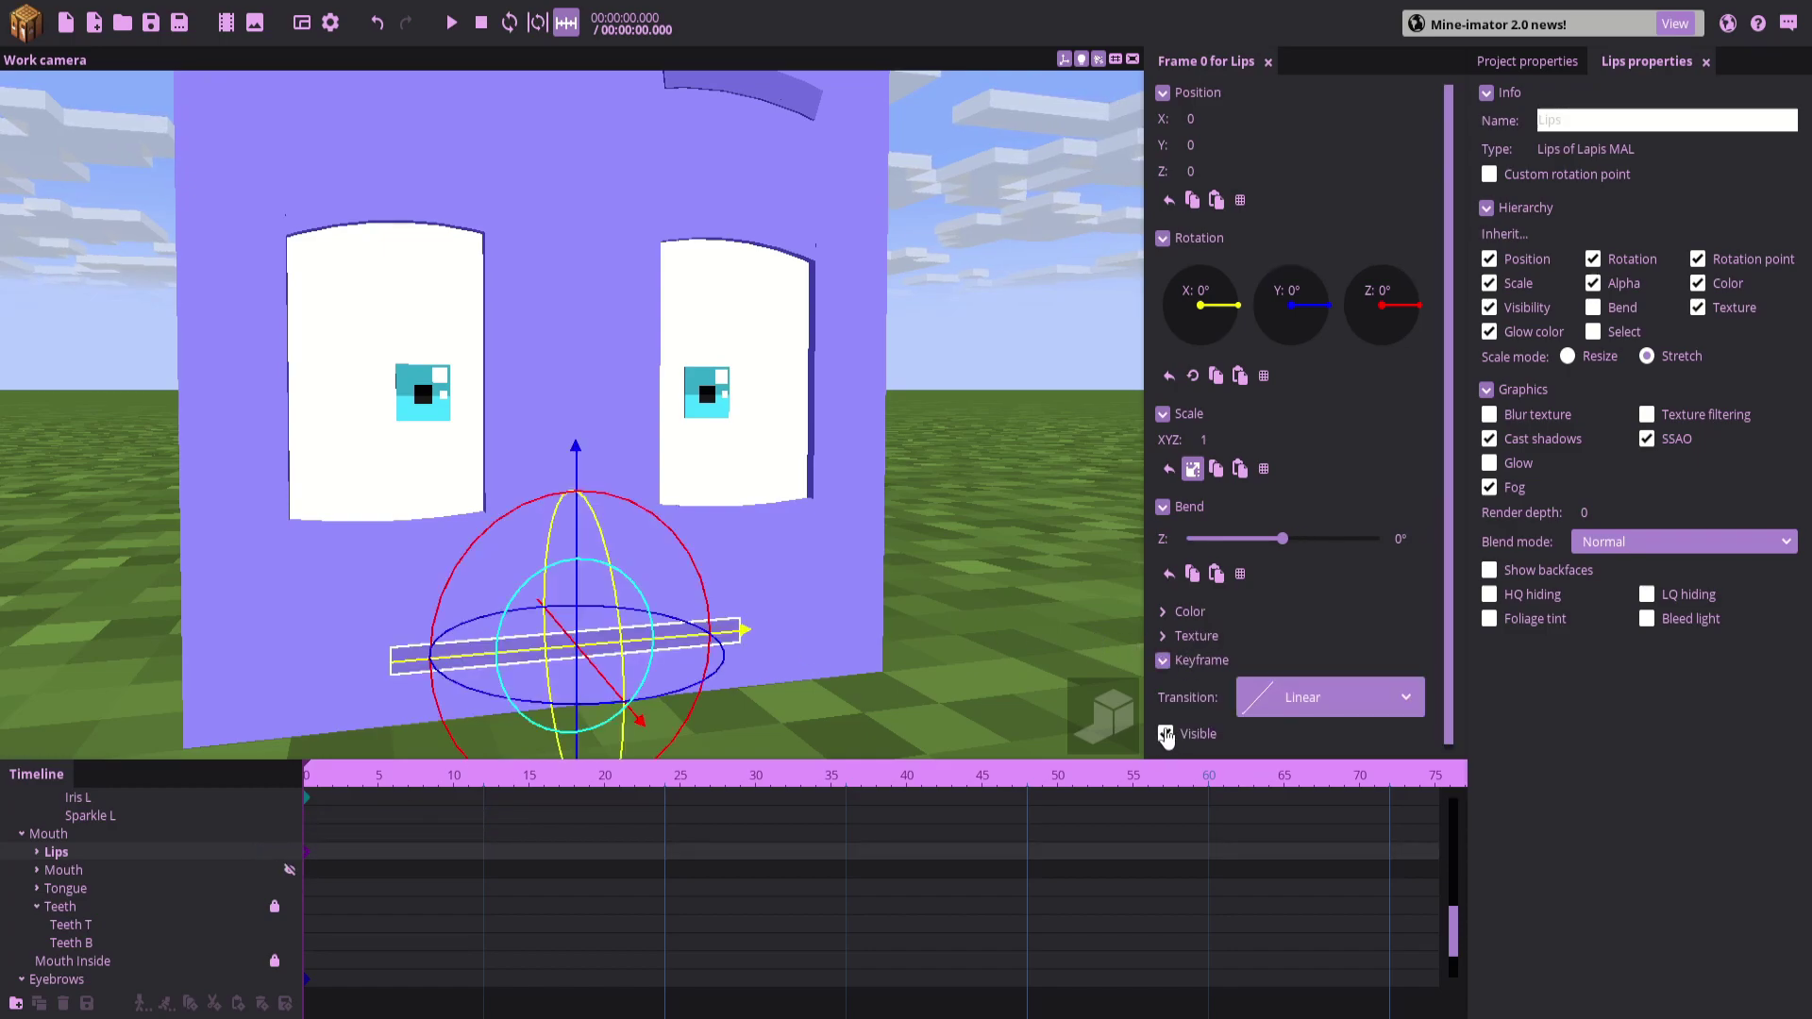
pyautogui.click(189, 870)
pyautogui.click(290, 853)
pyautogui.click(289, 870)
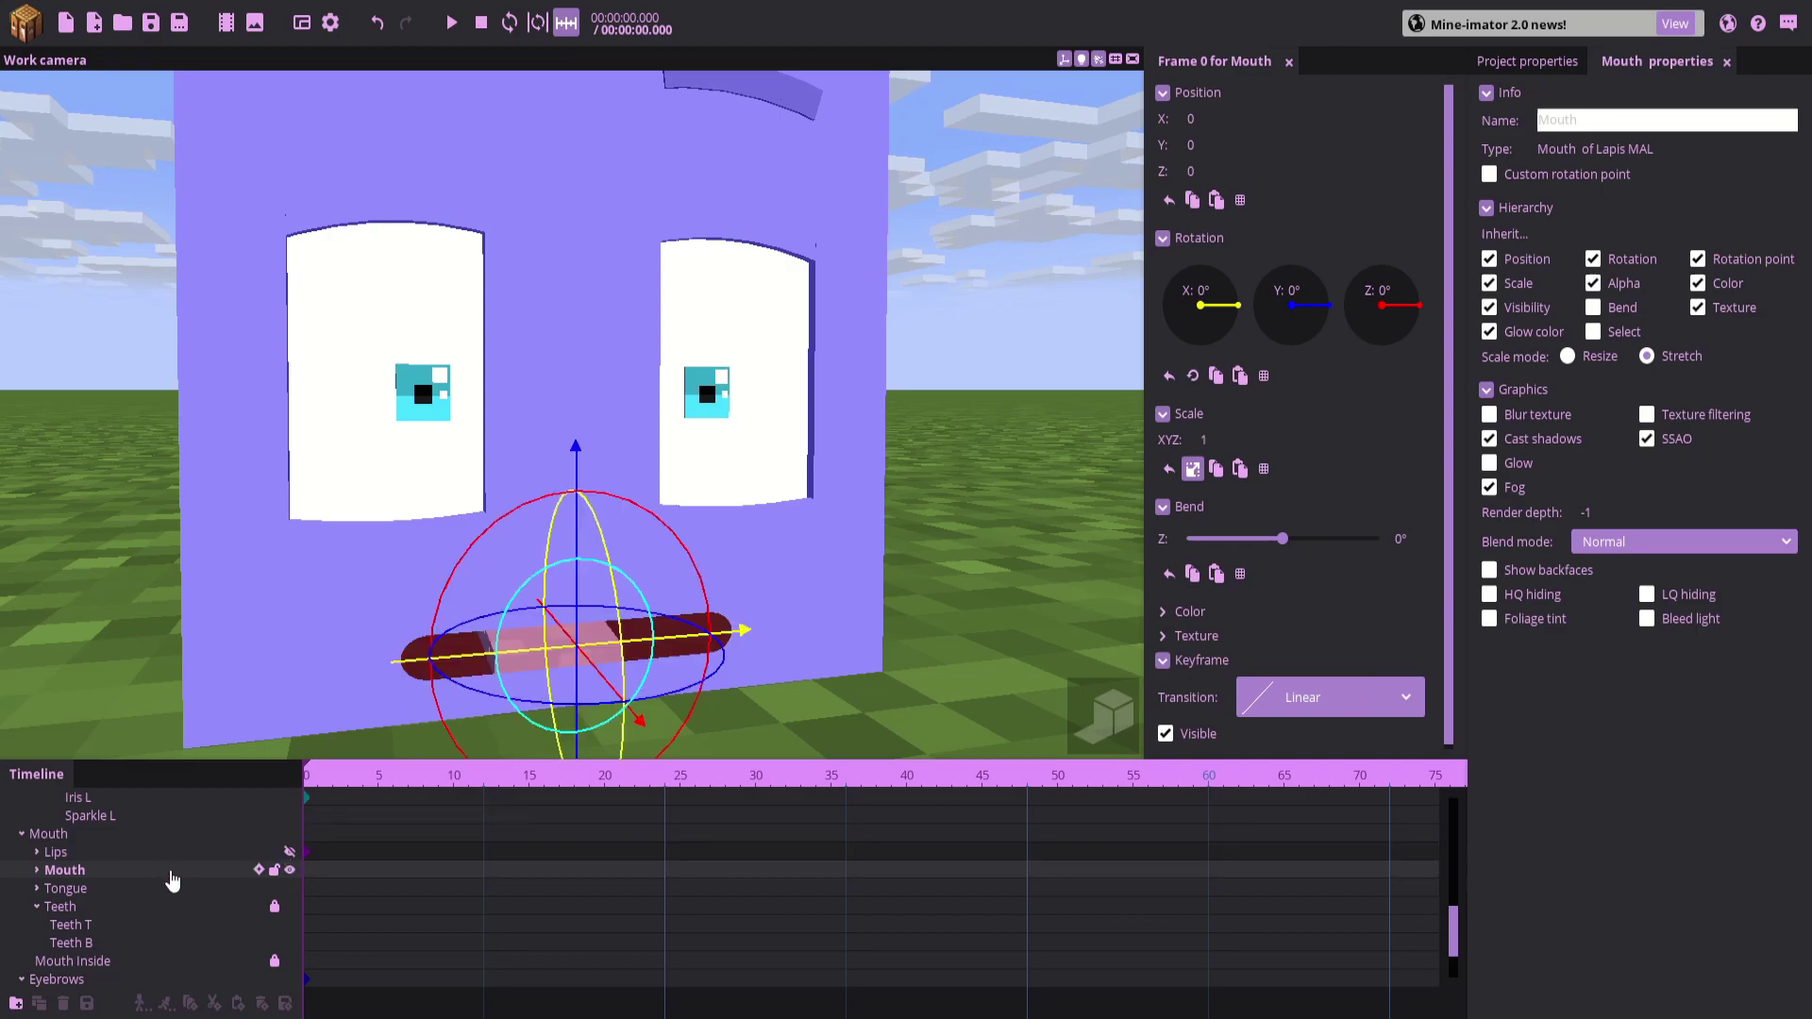
# Bend the Mouth 2.73° on Z, rotate it 4.18° on Z and raise it to a Y position of 0.15
pyautogui.moveTo(201, 699); pyautogui.dragTo(222, 623)
pyautogui.moveTo(223, 623); pyautogui.dragTo(300, 655, button='right')
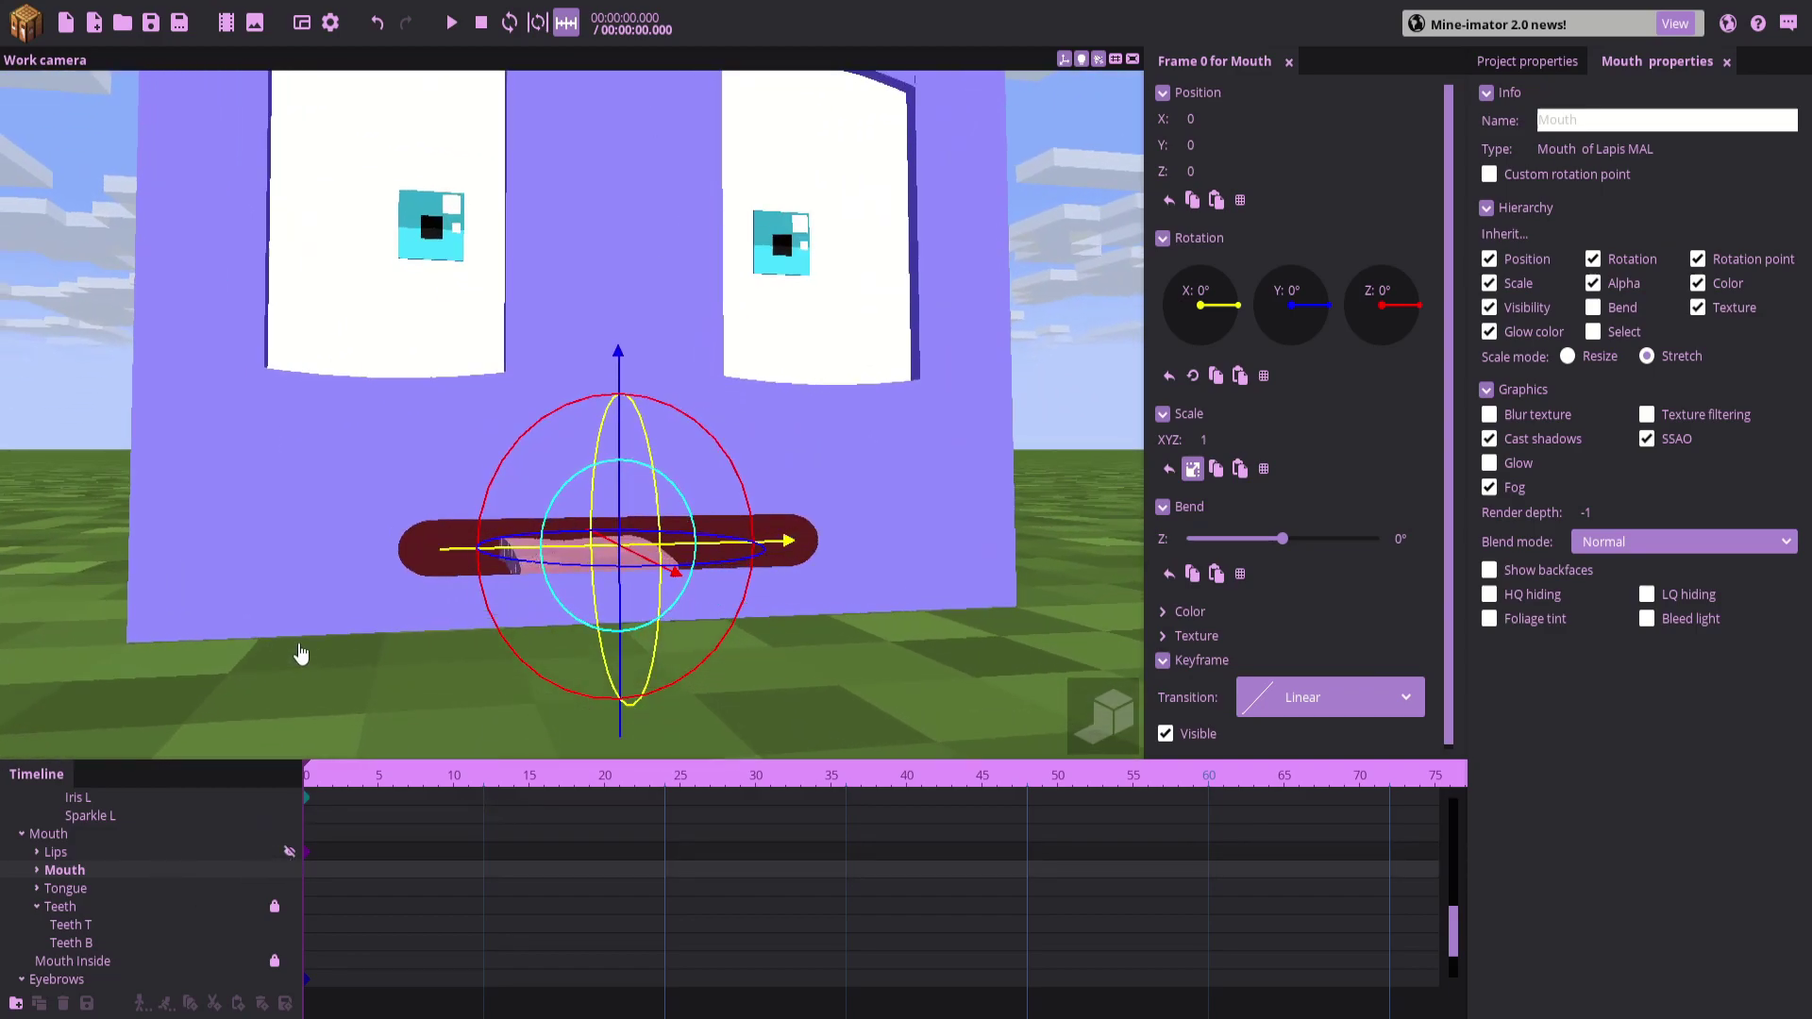
pyautogui.moveTo(299, 655); pyautogui.dragTo(330, 651)
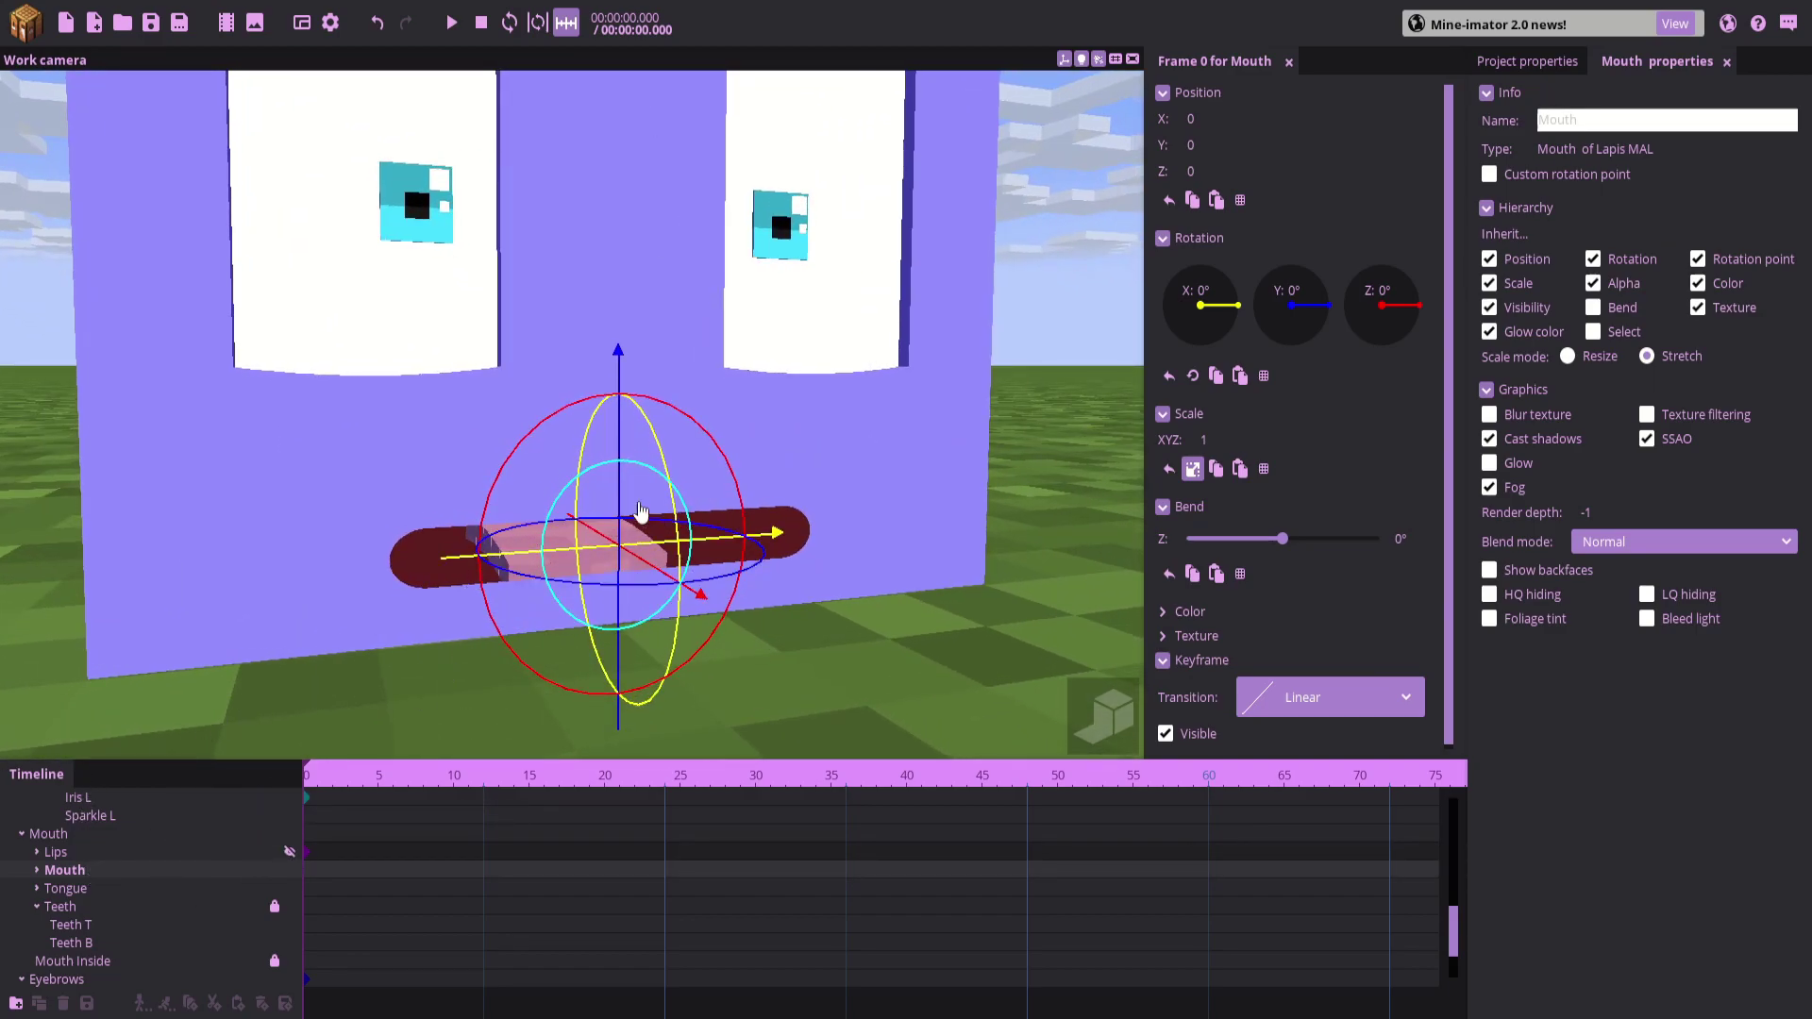
pyautogui.moveTo(635, 475); pyautogui.dragTo(686, 406)
pyautogui.moveTo(620, 356); pyautogui.dragTo(621, 335)
# Unlink the Mouth's scale axes and enlarge it to 1.22 on X and 1.51 on Y
pyautogui.click(1195, 470)
pyautogui.moveTo(1199, 465); pyautogui.dragTo(1219, 459)
pyautogui.moveTo(1200, 441); pyautogui.dragTo(1218, 442)
pyautogui.moveTo(991, 408); pyautogui.dragTo(845, 428)
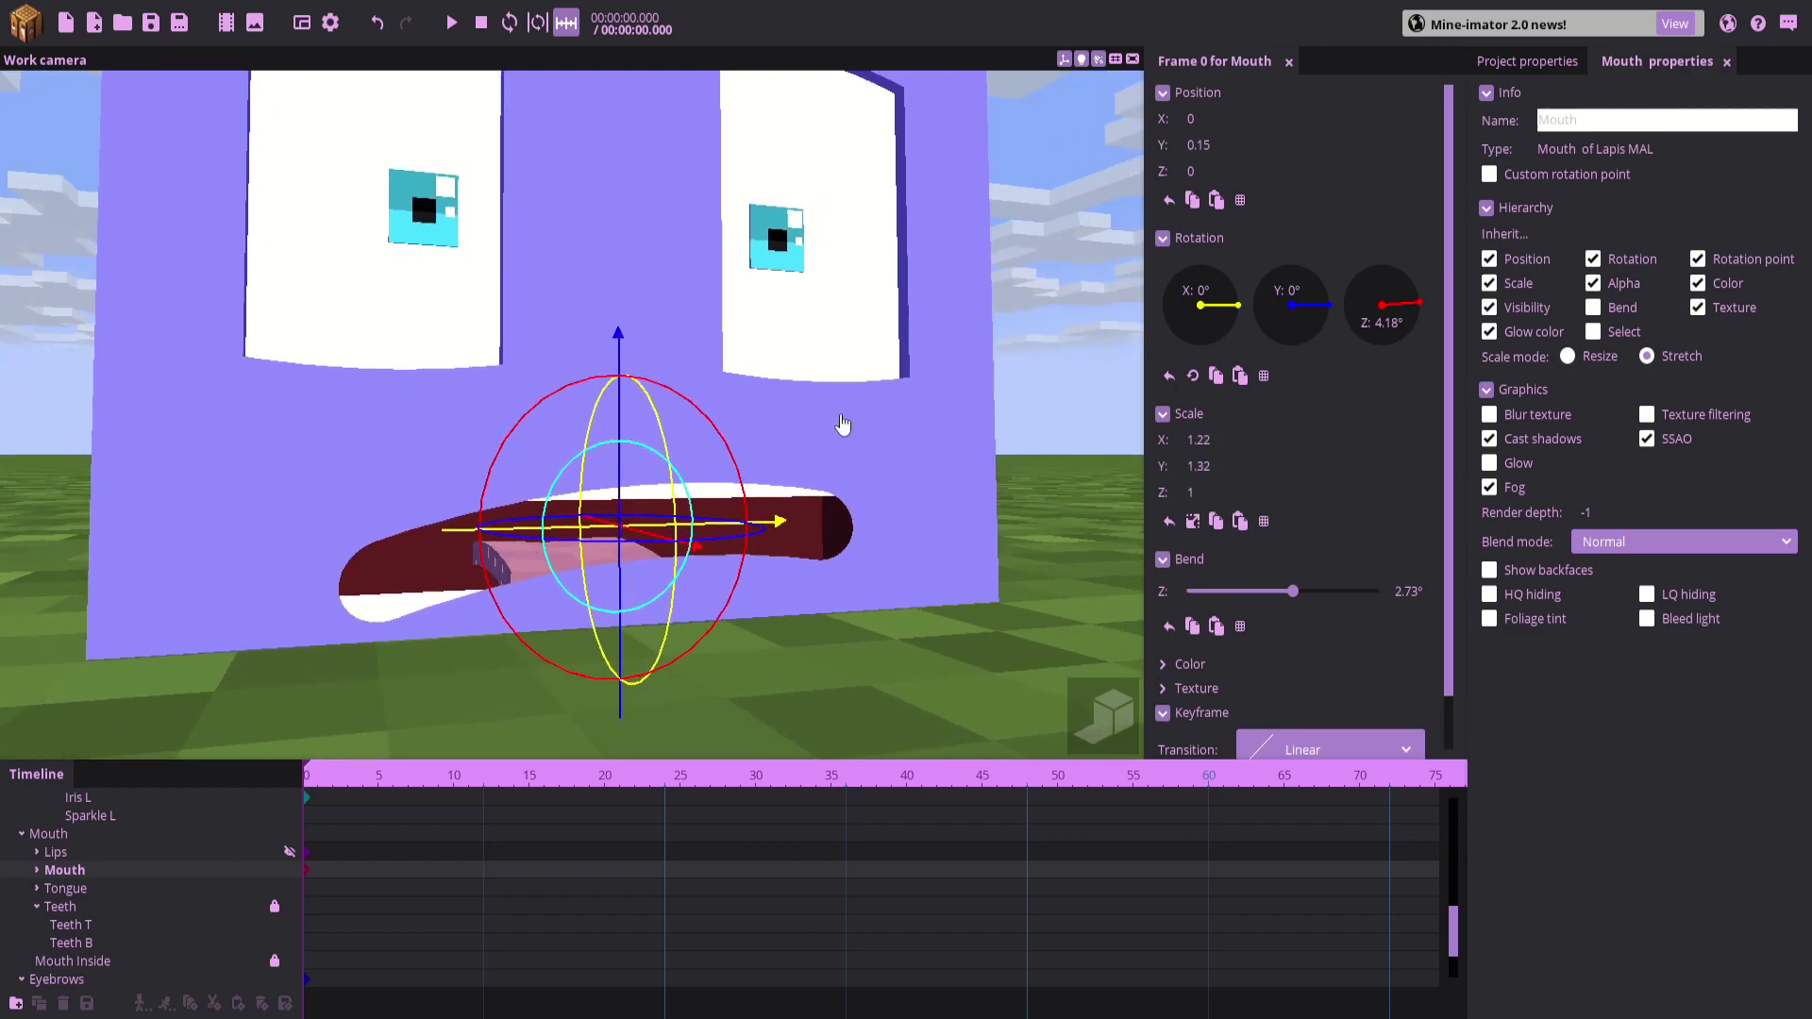
pyautogui.scroll(-4, 807, 409)
pyautogui.scroll(2, 805, 409)
pyautogui.moveTo(1242, 465); pyautogui.dragTo(1215, 463)
pyautogui.click(1016, 470)
pyautogui.scroll(-5, 1017, 471)
pyautogui.moveTo(1017, 471); pyautogui.dragTo(954, 452)
pyautogui.scroll(1, 953, 451)
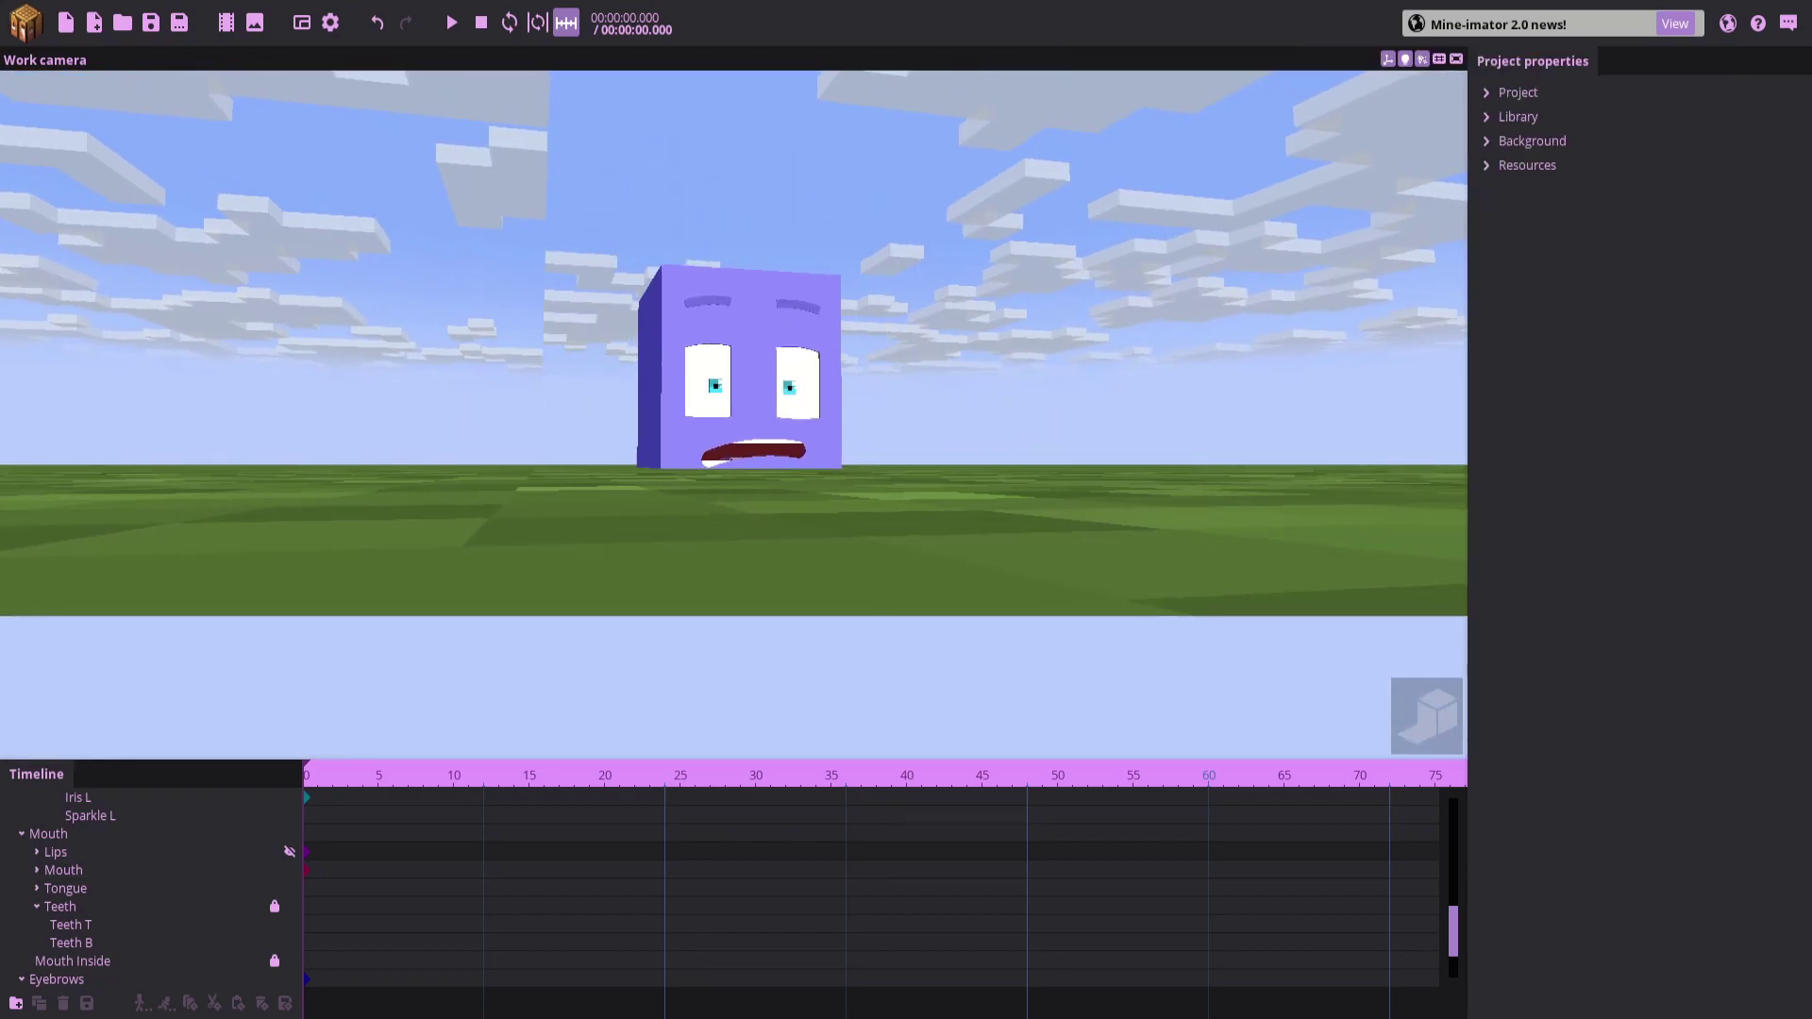
# Rotate the Tongue inside the open mouth to 9.48° on X
pyautogui.press('w')
pyautogui.moveTo(954, 451); pyautogui.dragTo(722, 397, button='right')
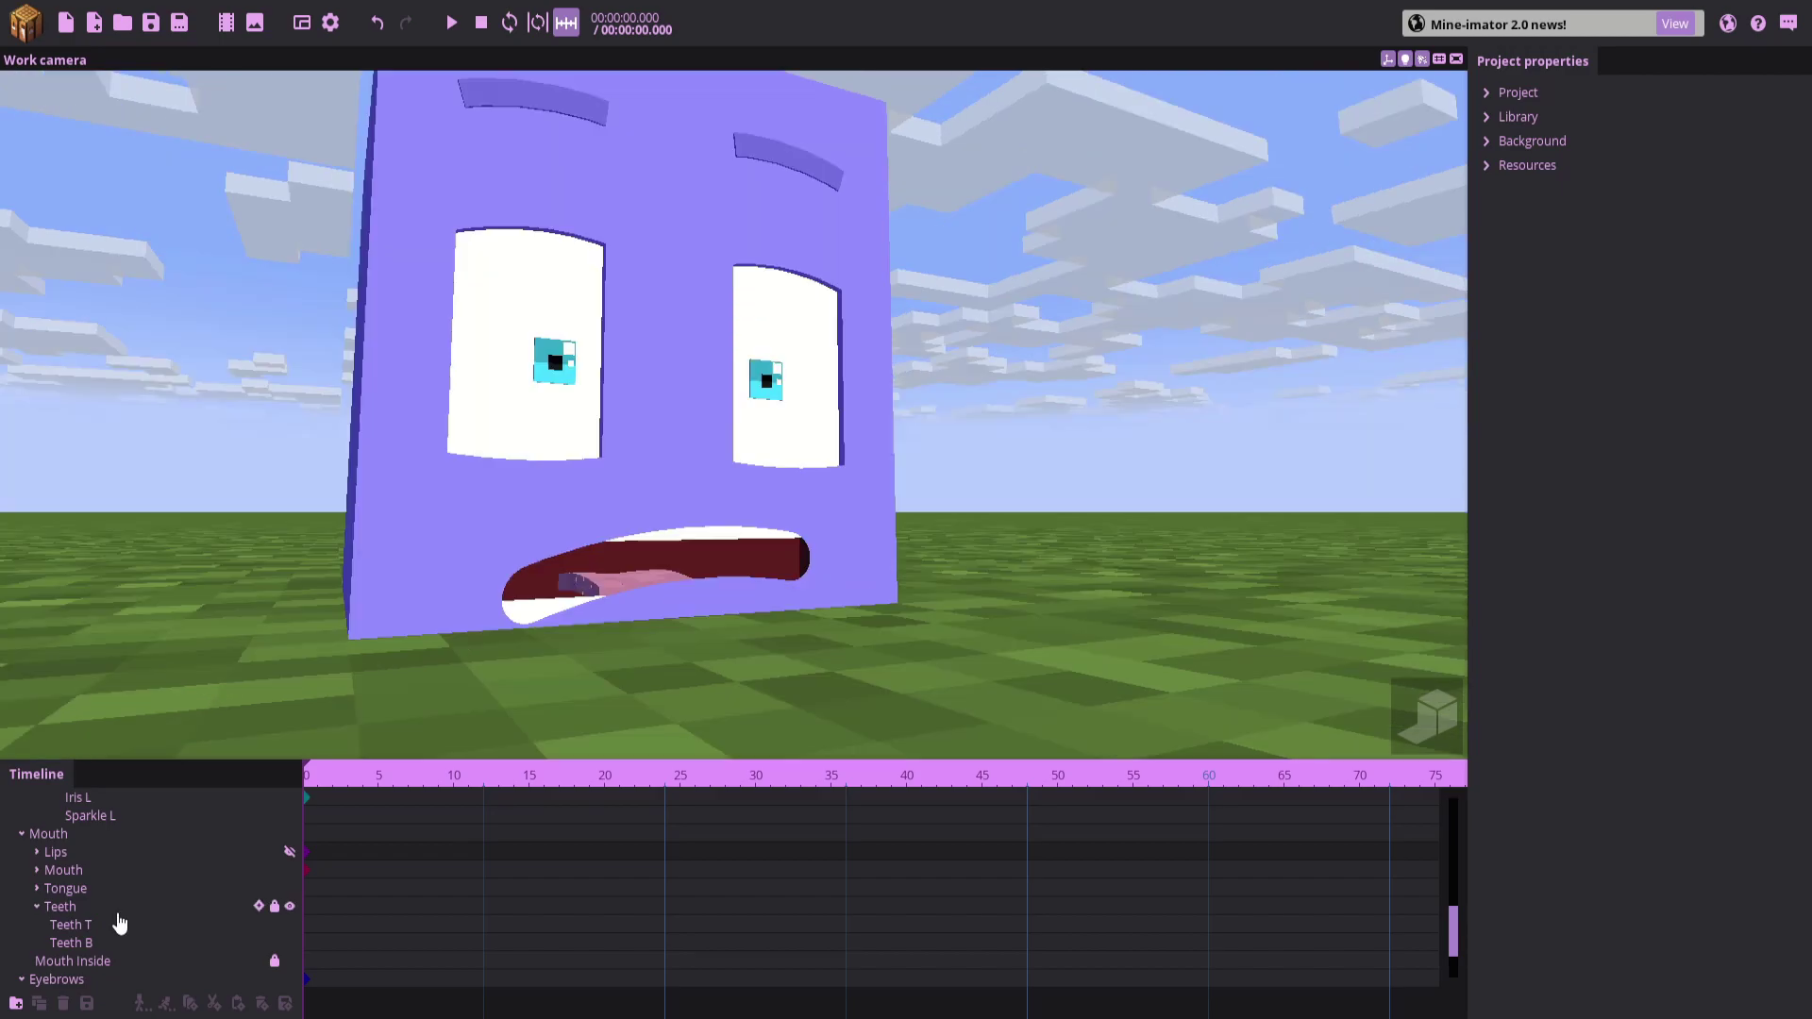
pyautogui.click(65, 871)
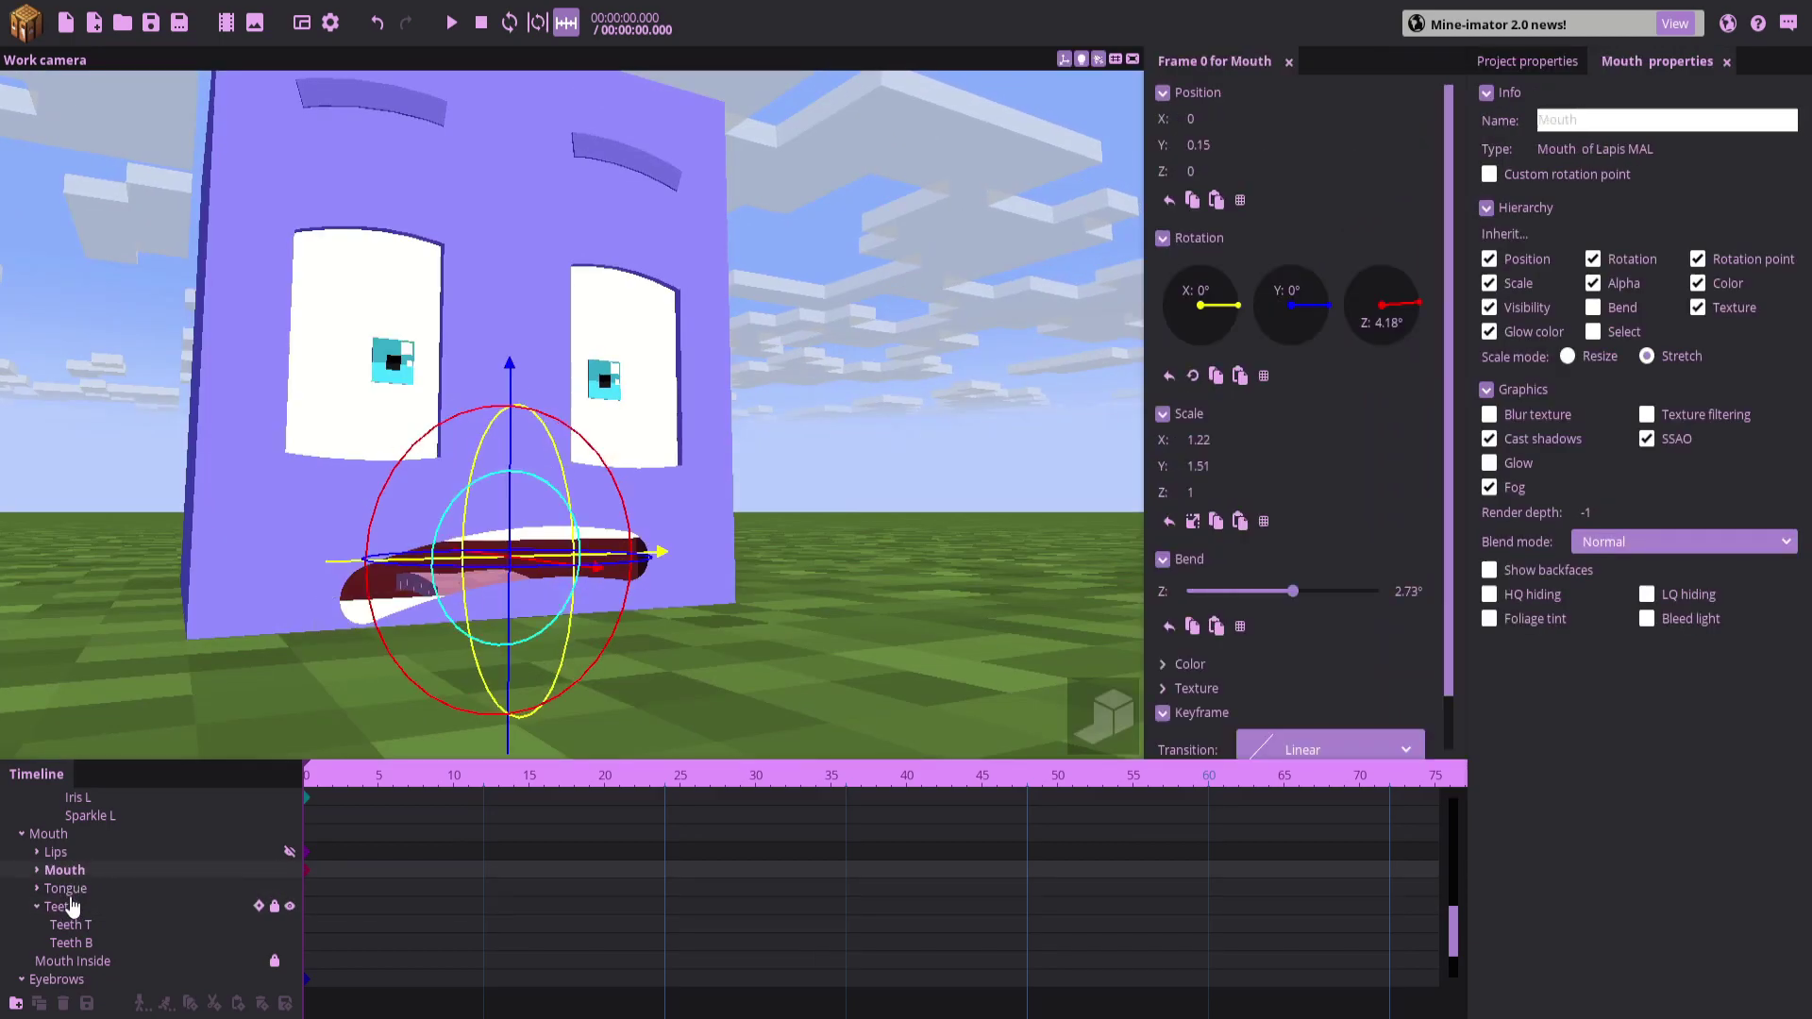
pyautogui.click(64, 888)
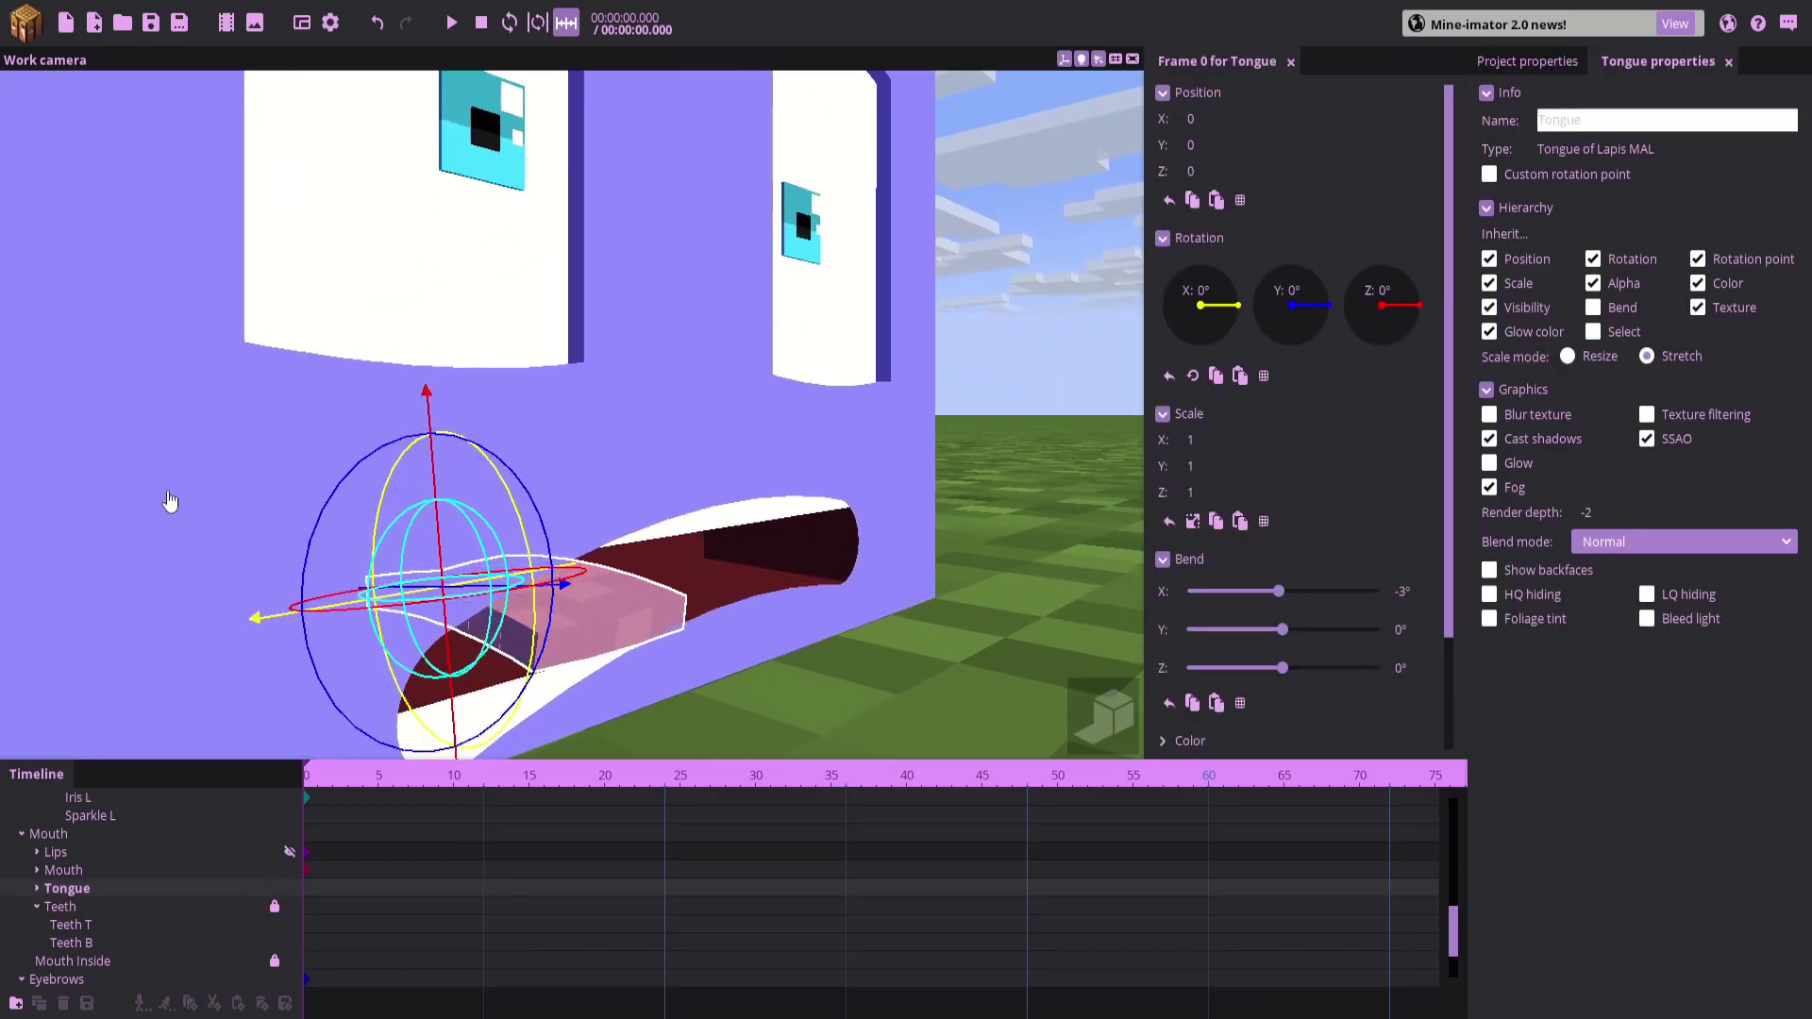
pyautogui.moveTo(170, 501); pyautogui.dragTo(246, 462)
pyautogui.scroll(-5, 453, 354)
pyautogui.scroll(5, 462, 349)
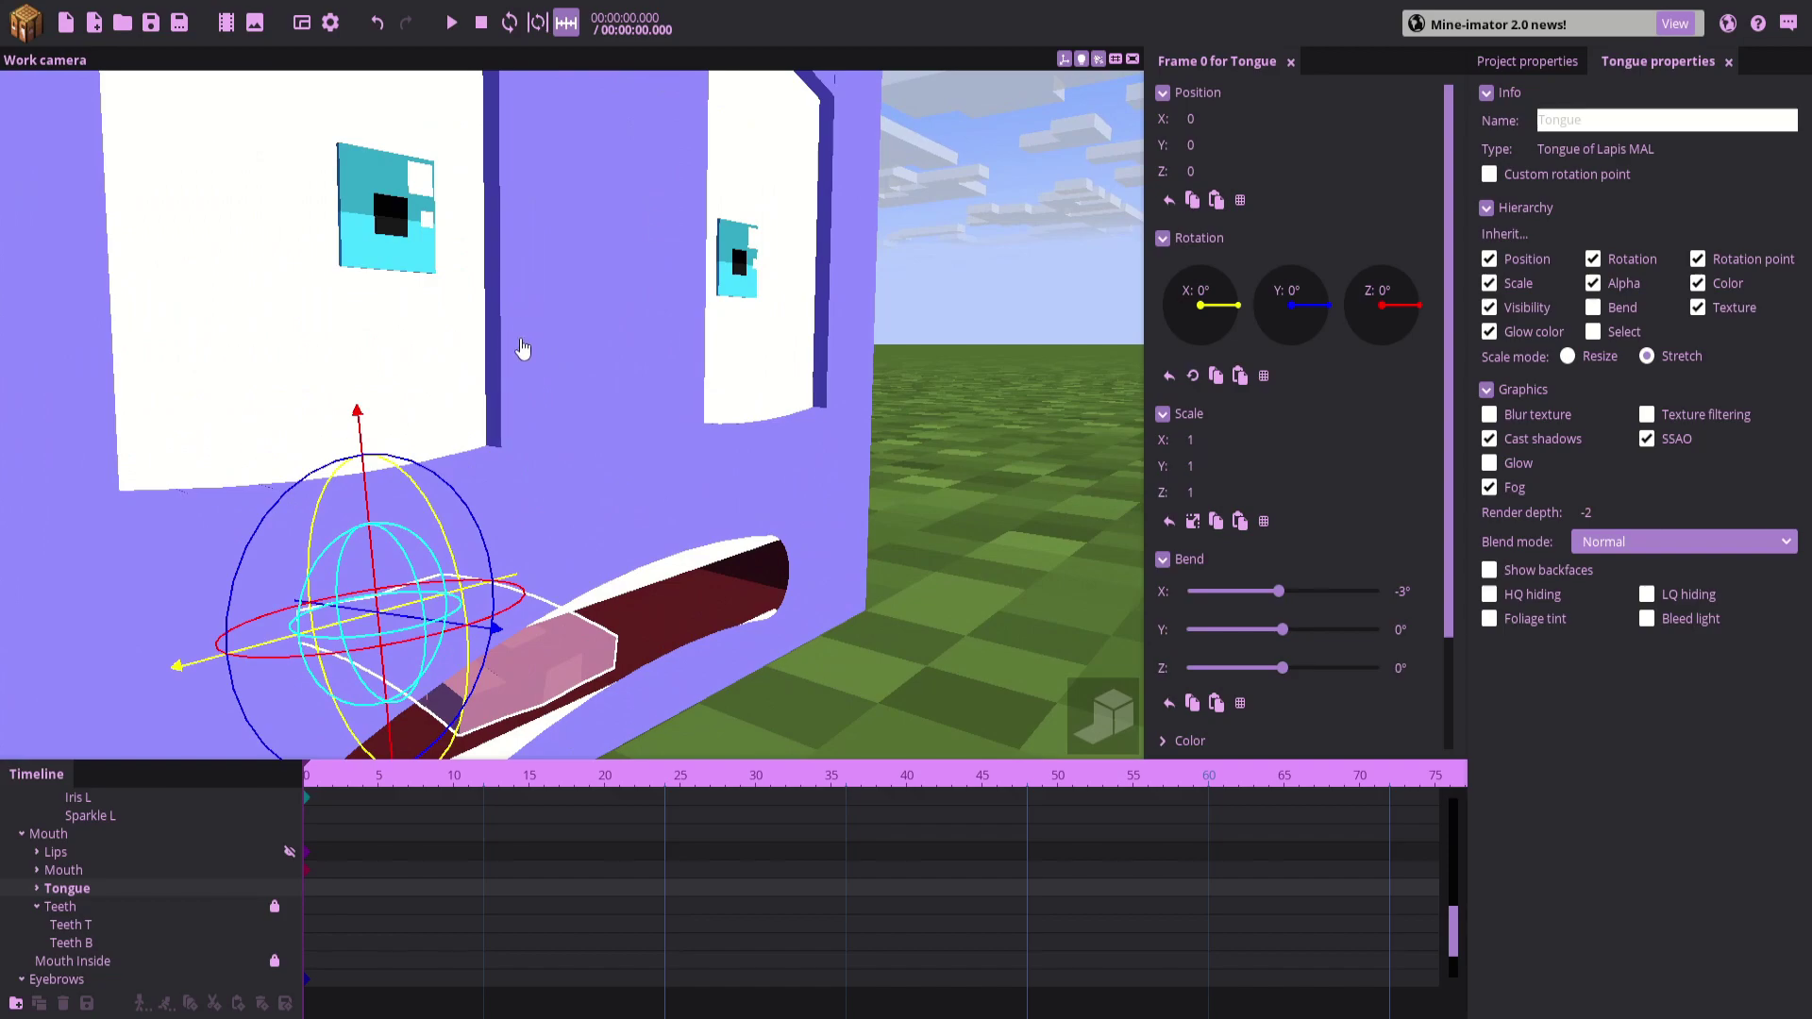
pyautogui.moveTo(433, 508); pyautogui.dragTo(423, 511)
pyautogui.moveTo(478, 461); pyautogui.dragTo(480, 488)
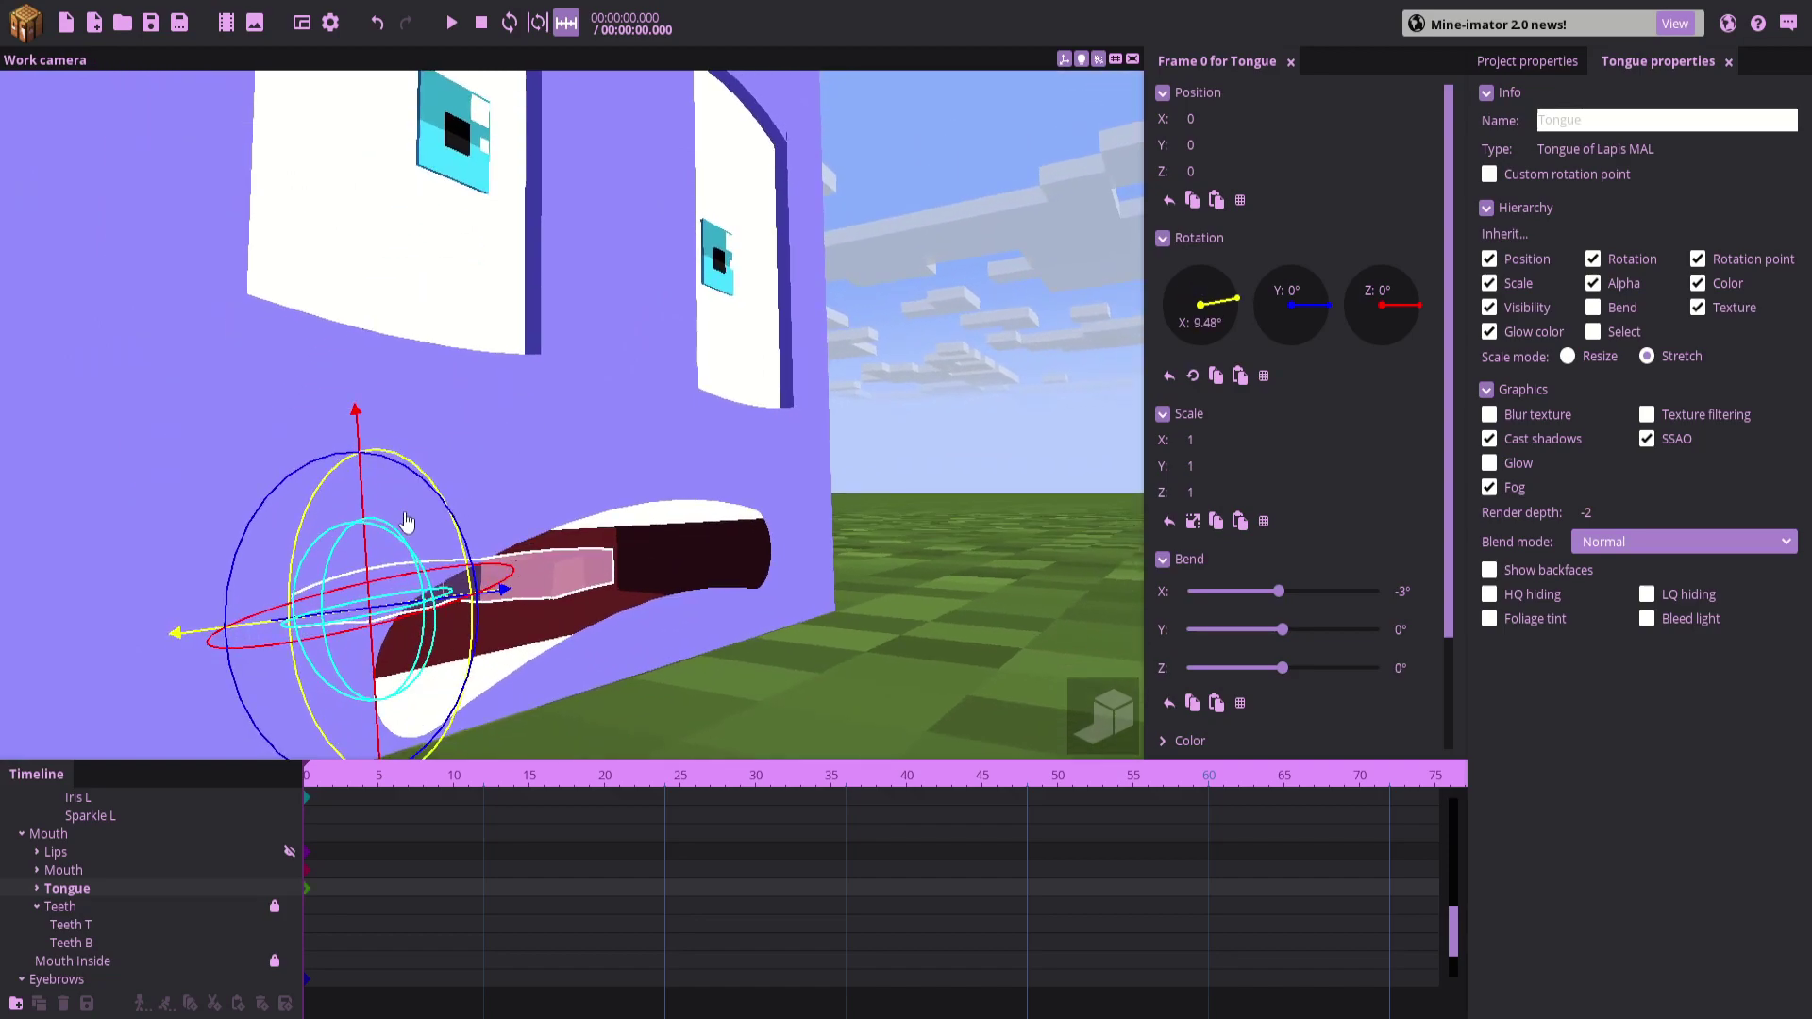
# Adjust the Tongue's X bend to -4.08° so it curves within the mouth
pyautogui.moveTo(336, 559); pyautogui.dragTo(341, 555)
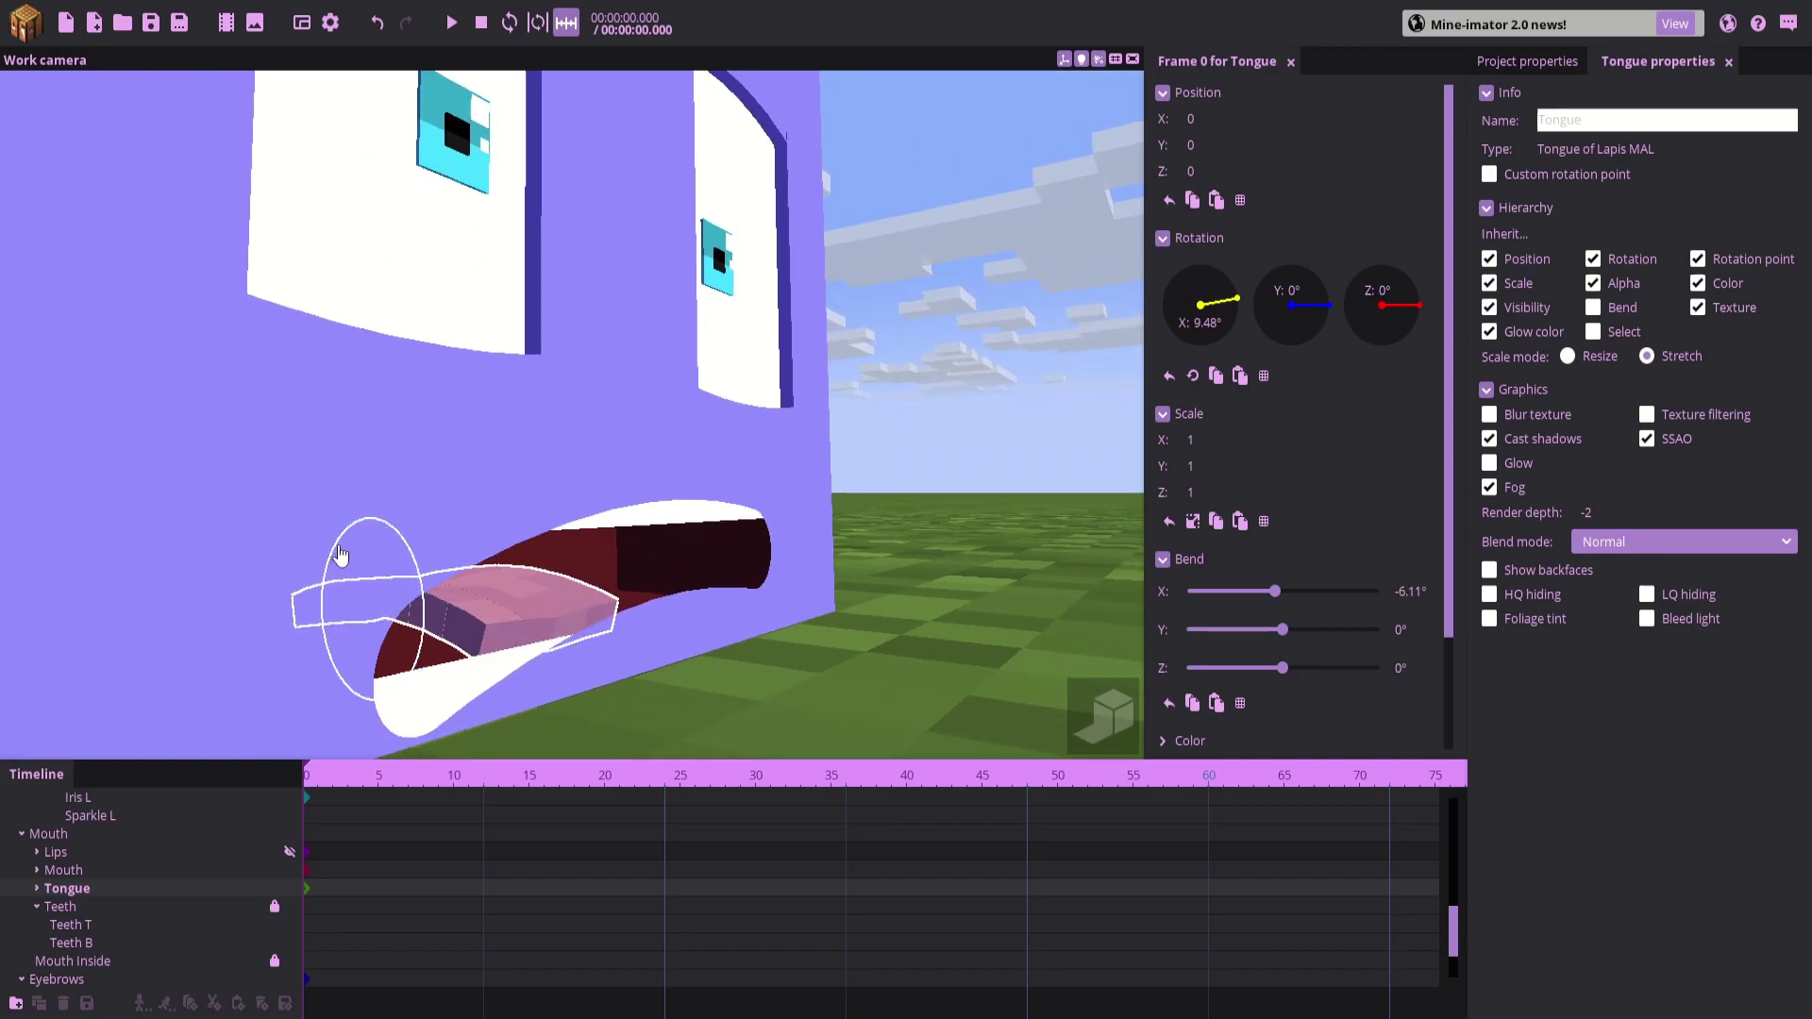
pyautogui.press('y')
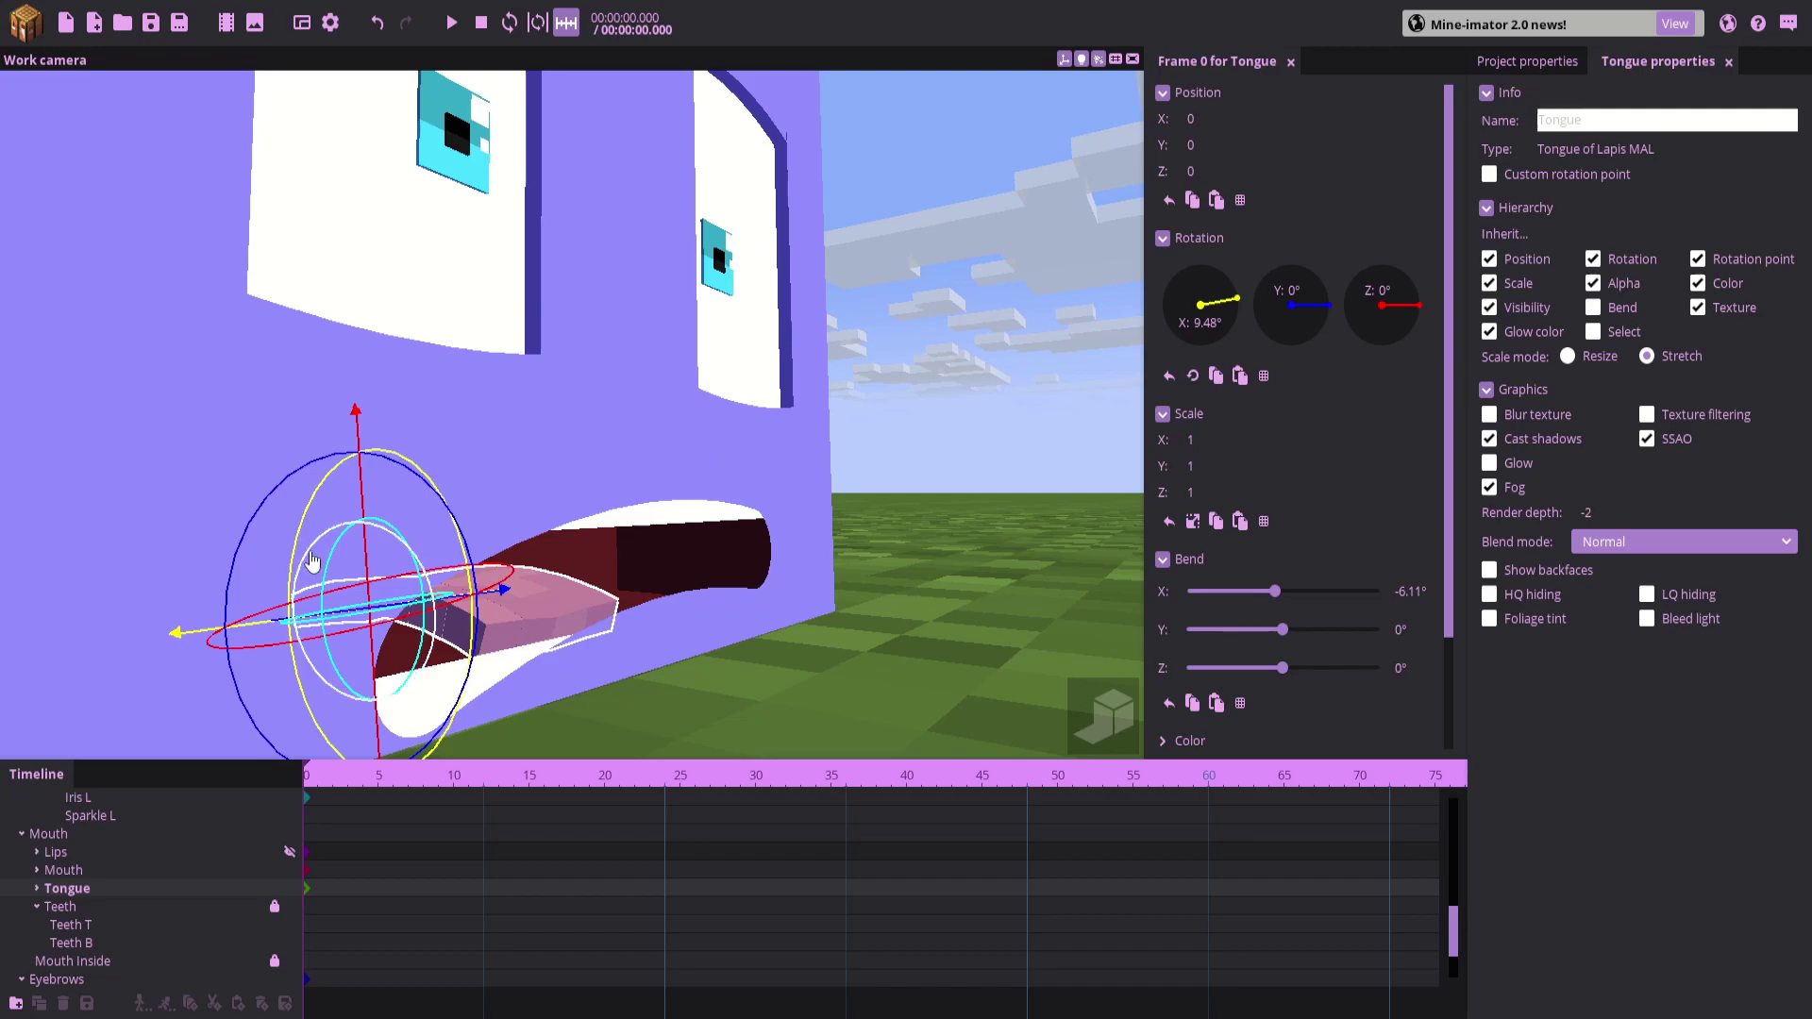
pyautogui.press('t')
pyautogui.moveTo(335, 563); pyautogui.dragTo(331, 569)
pyautogui.press('y')
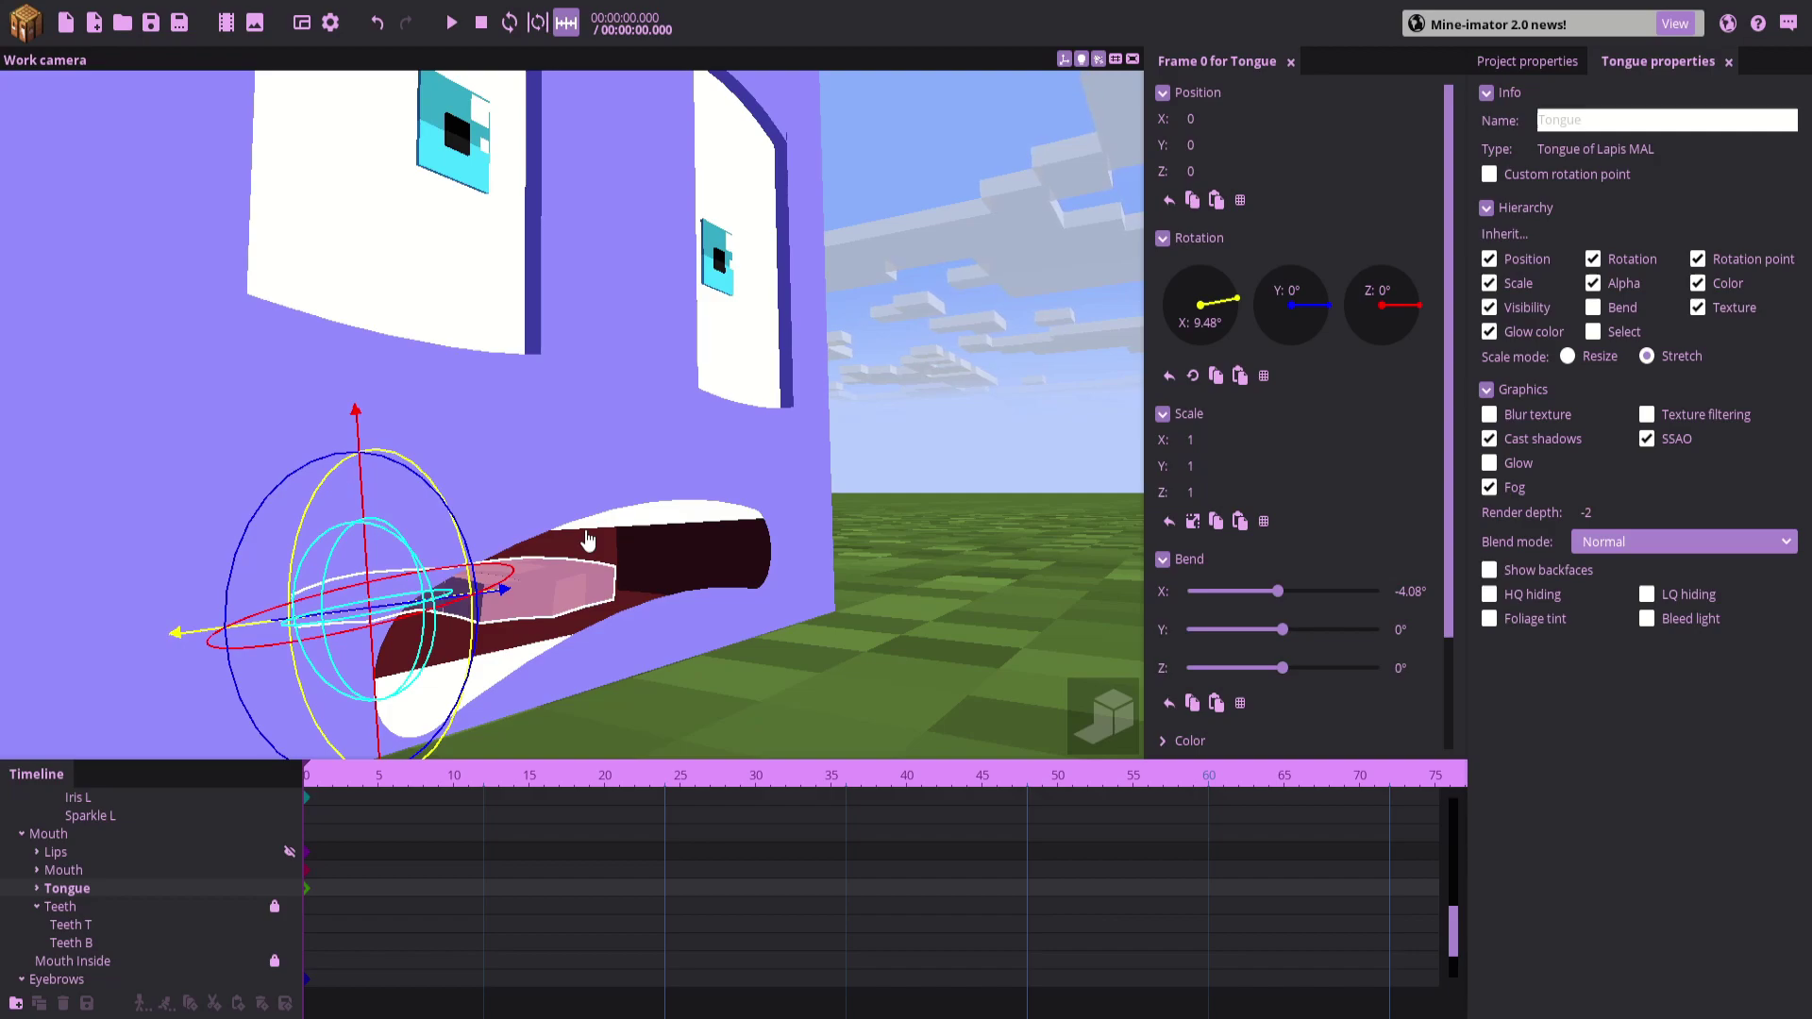
pyautogui.click(873, 514)
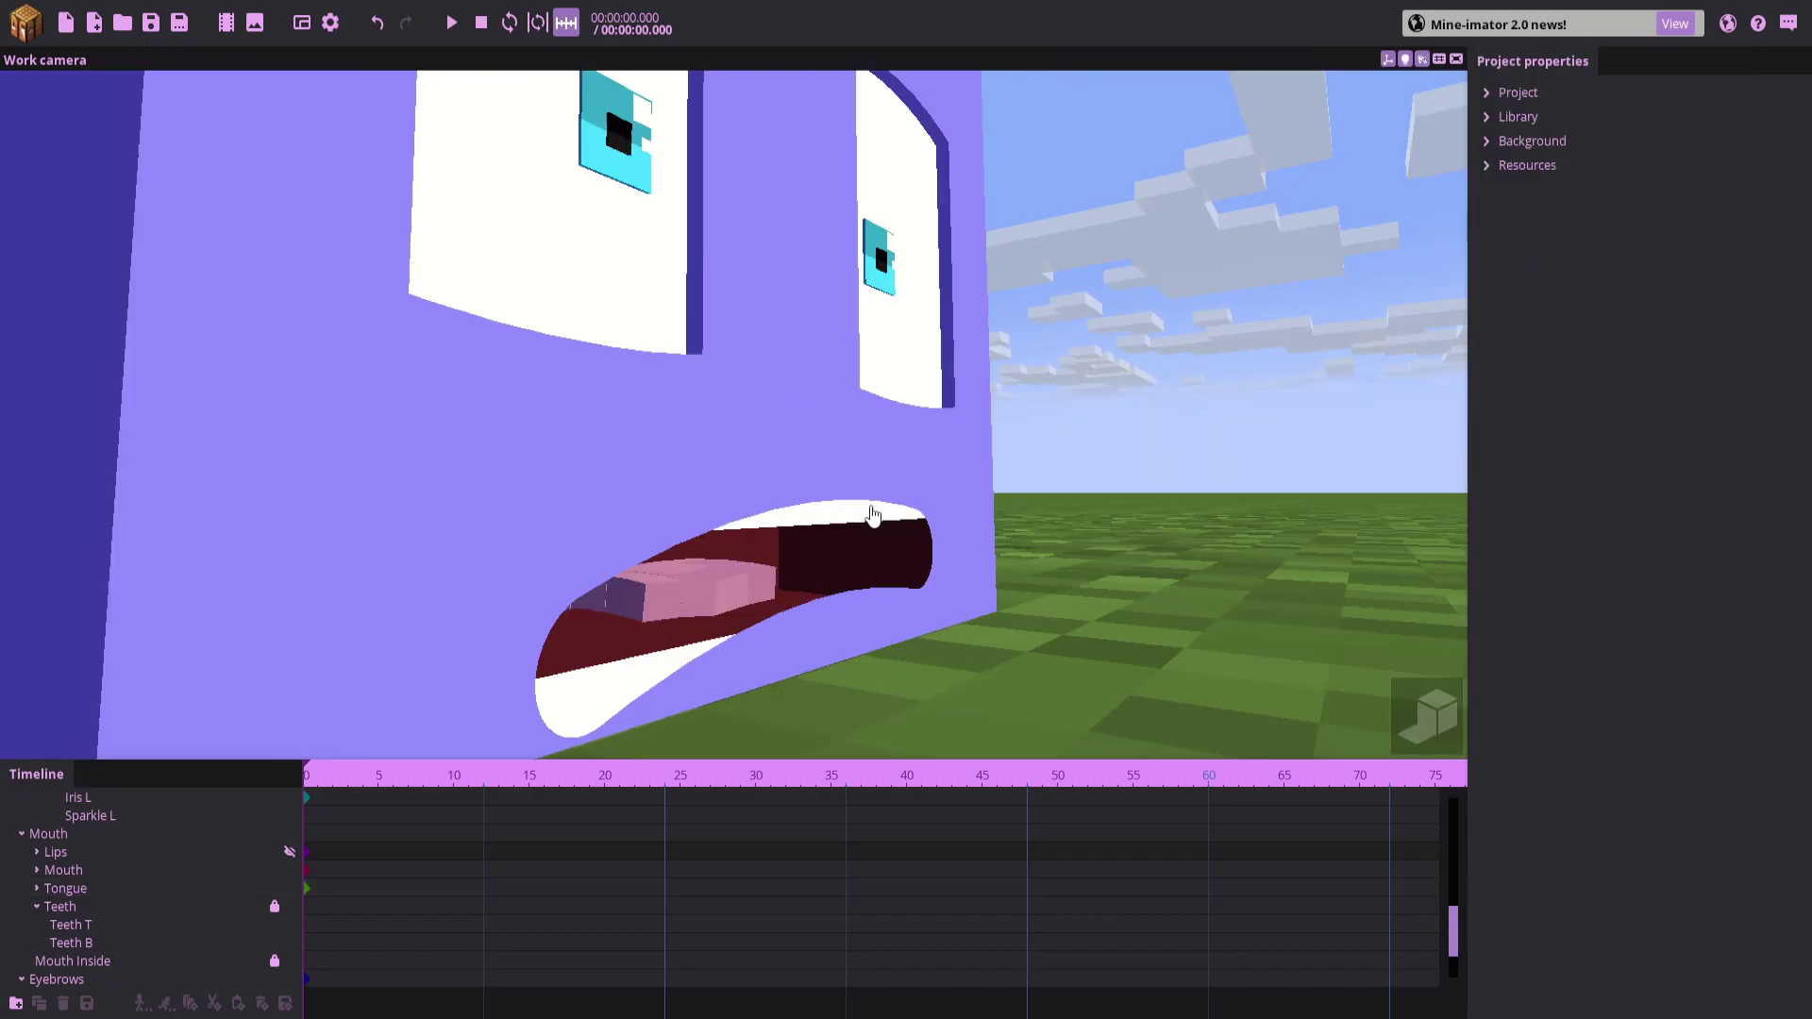
pyautogui.scroll(-2, 873, 514)
pyautogui.moveTo(873, 514); pyautogui.dragTo(521, 560)
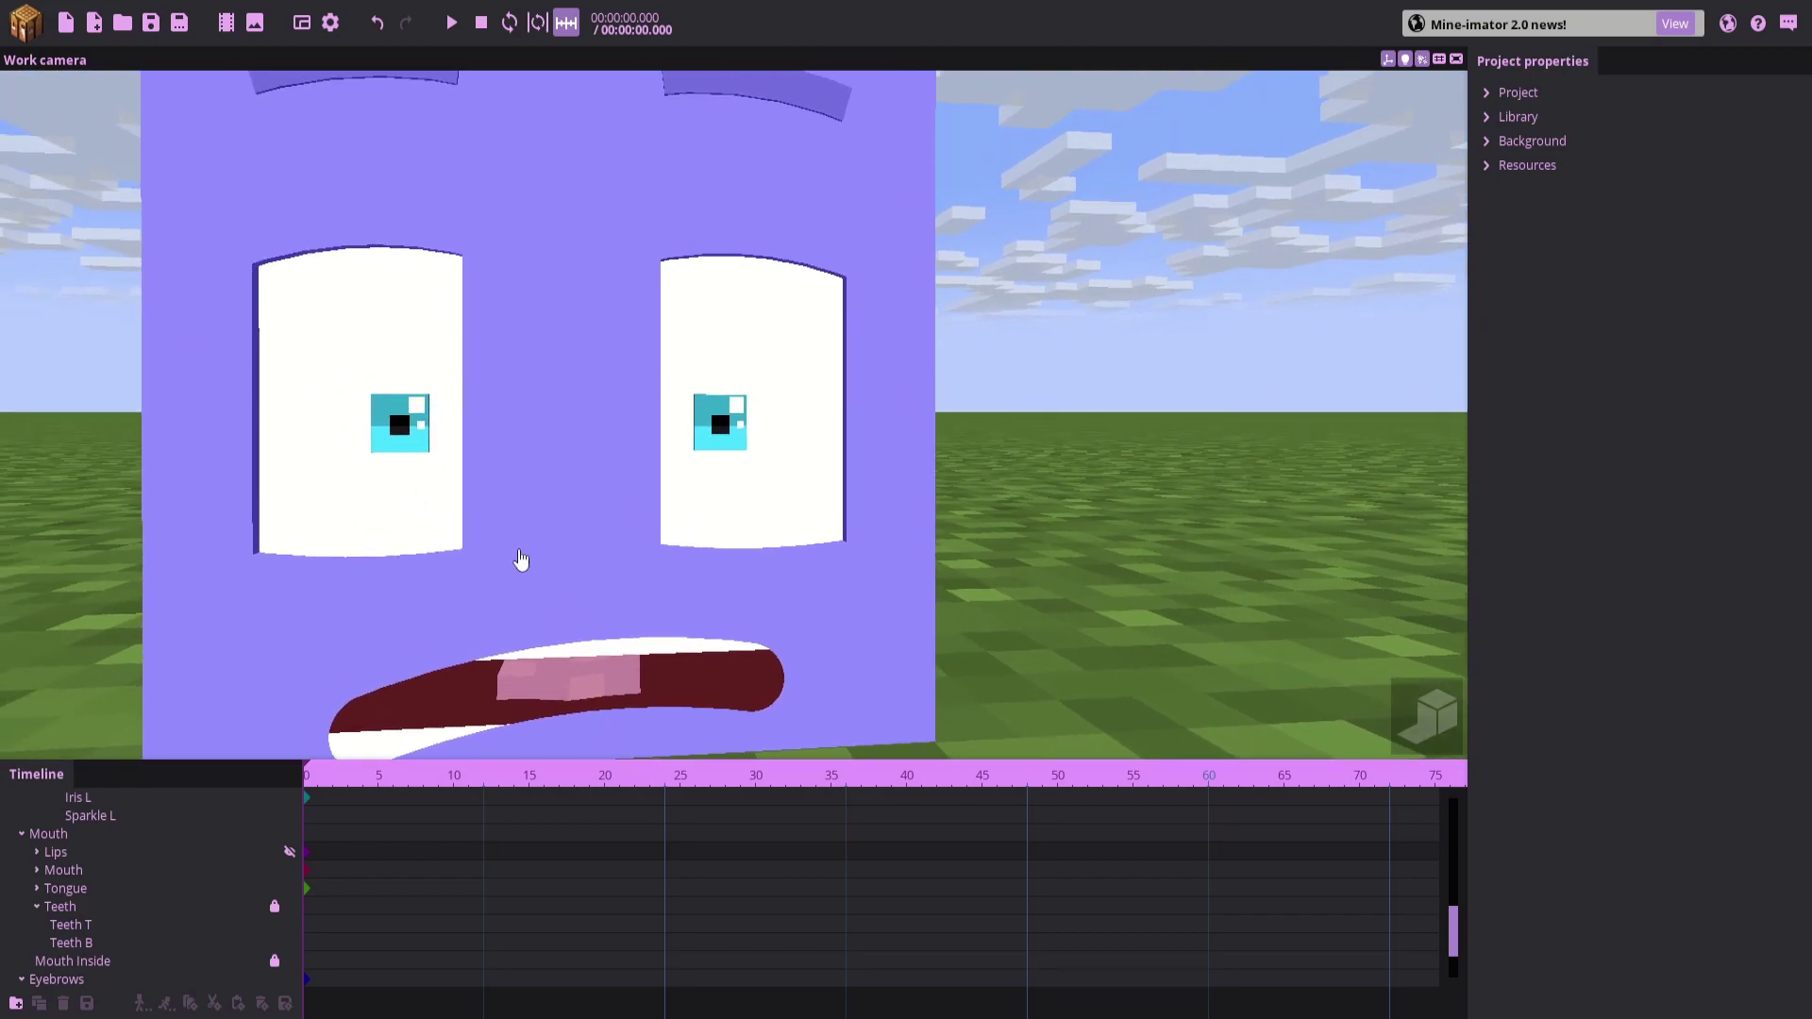
# Slightly widen Teeth T and Teeth B together by increasing their X scale
pyautogui.click(94, 869)
pyautogui.click(102, 930)
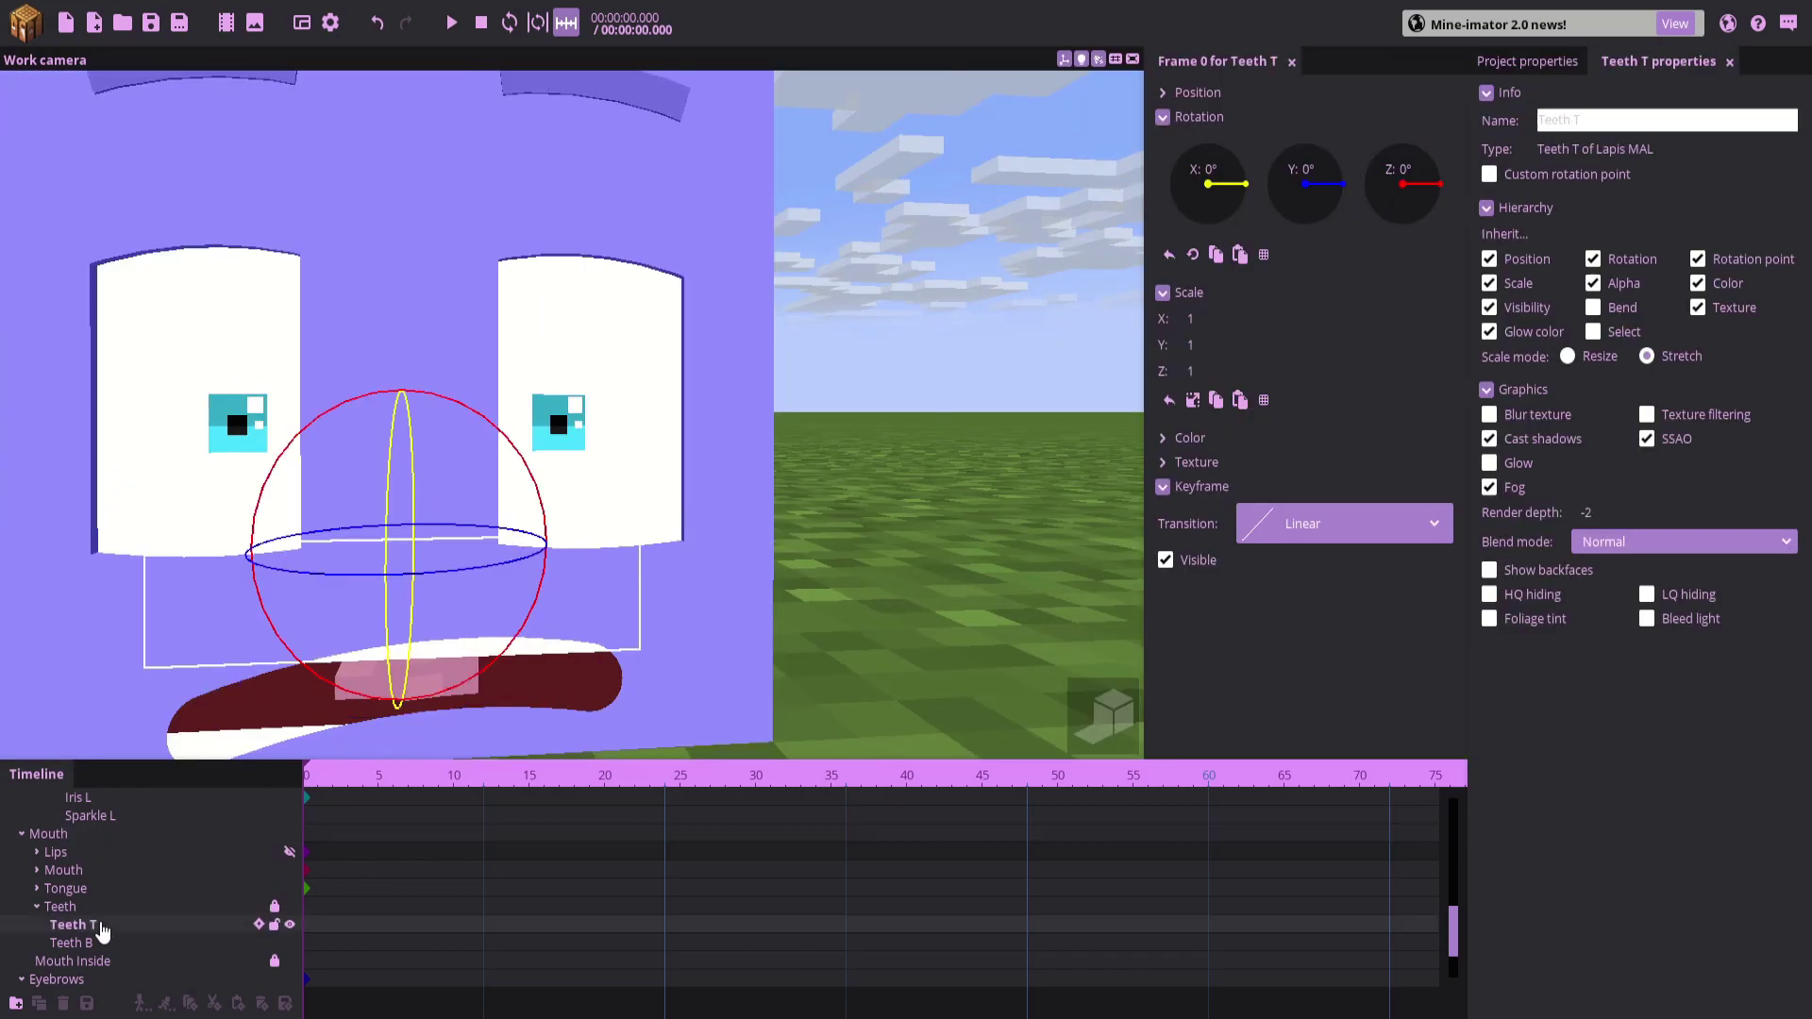
pyautogui.keyDown('shift'); pyautogui.click(97, 943); pyautogui.keyUp('shift')
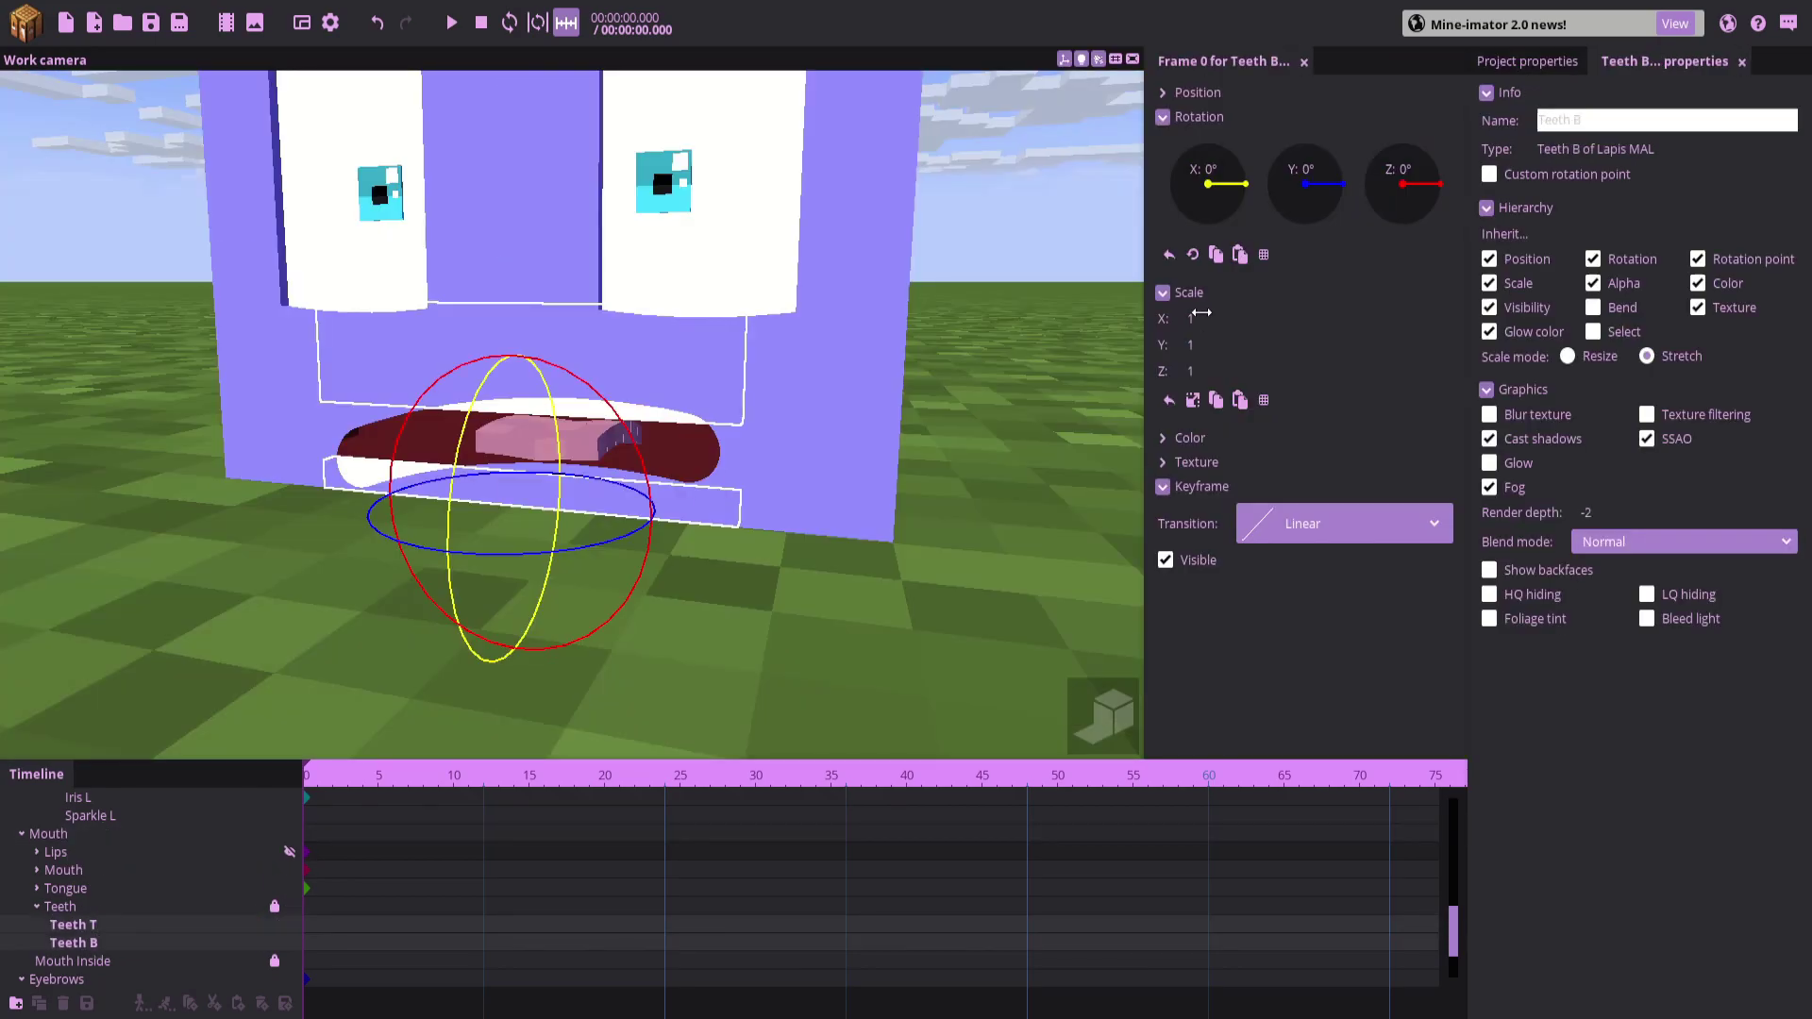
pyautogui.moveTo(1201, 313); pyautogui.dragTo(1213, 310)
# Turn off shadow casting and SSAO for both the Lips and the Mouth
pyautogui.click(676, 451)
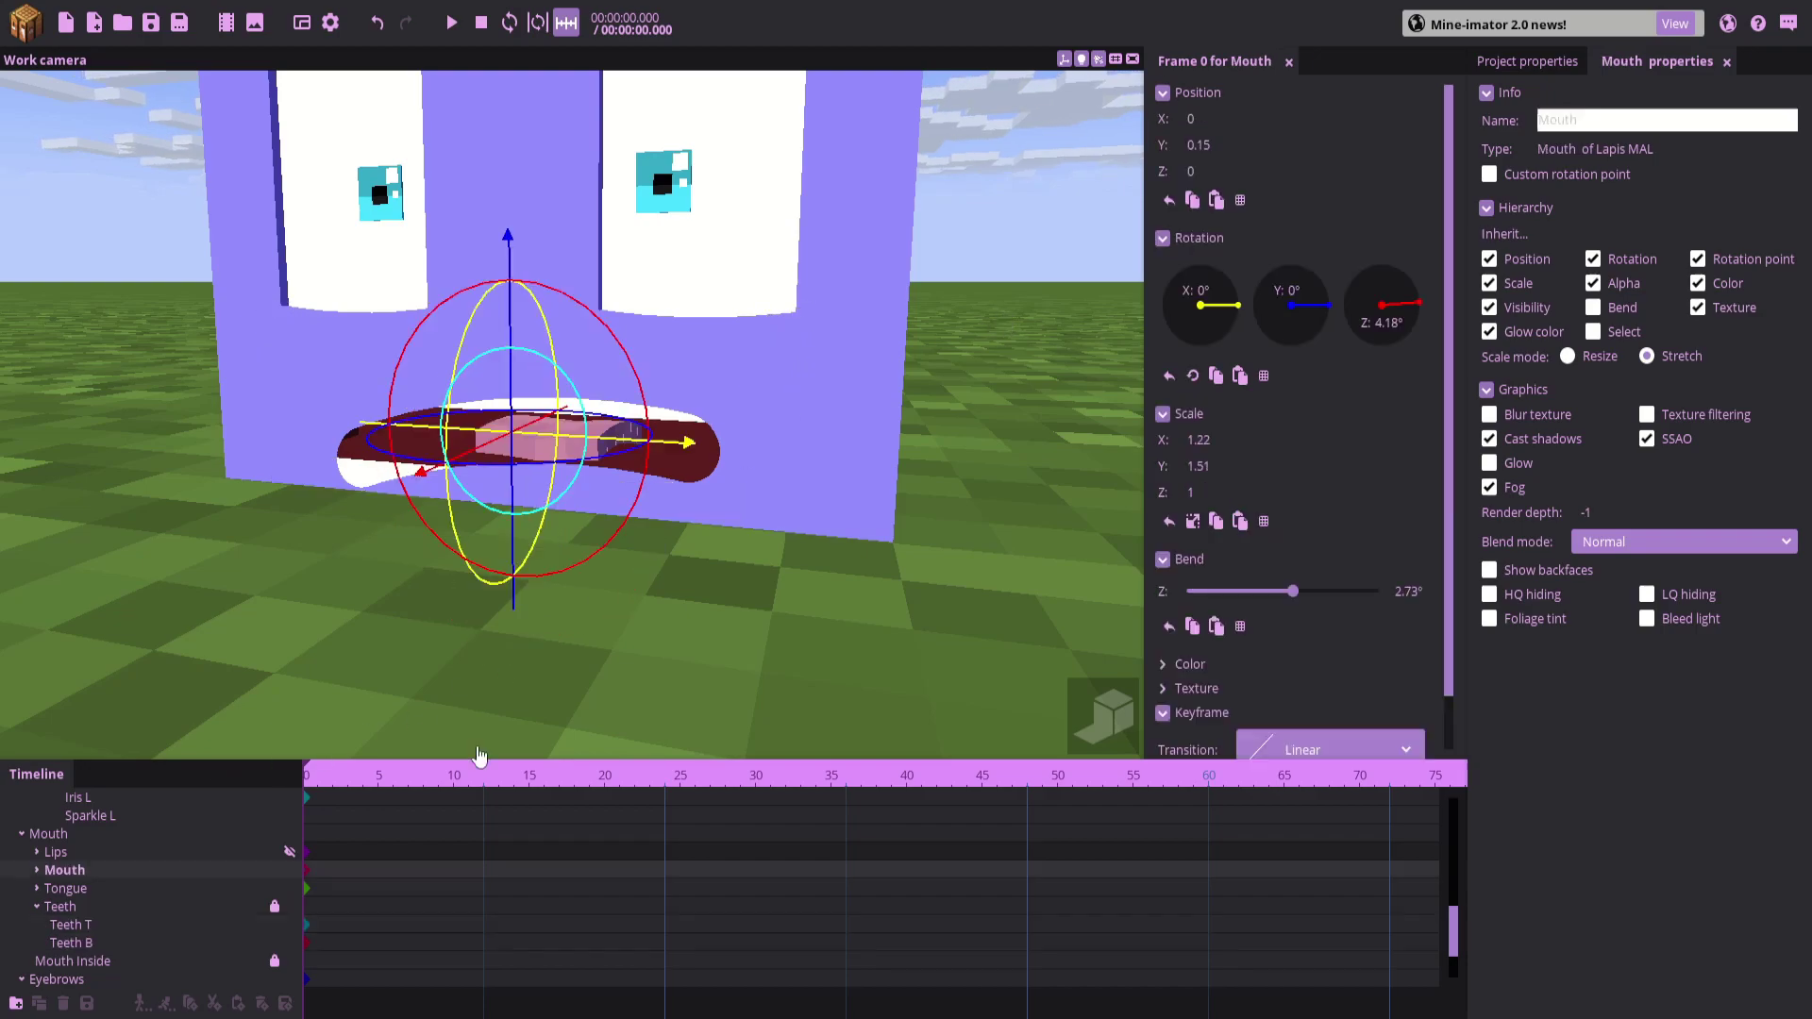
pyautogui.scroll(-2, 1454, 604)
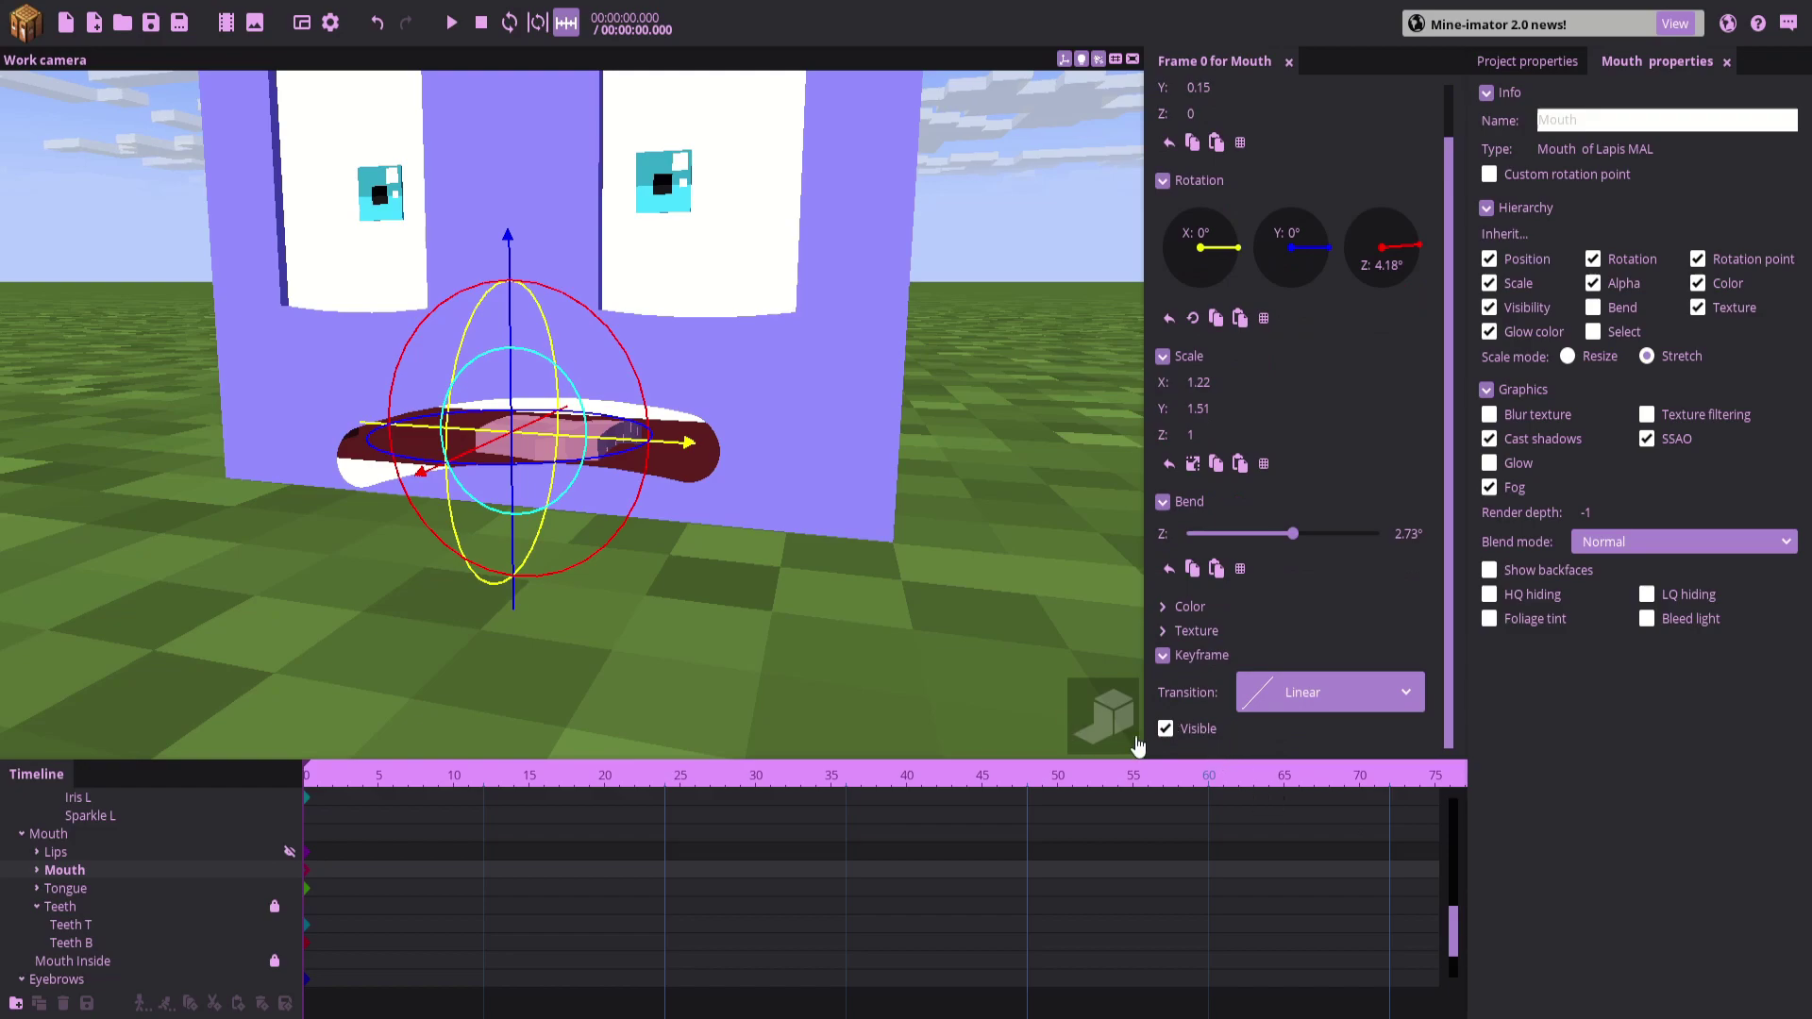
pyautogui.scroll(1, 104, 840)
pyautogui.click(84, 890)
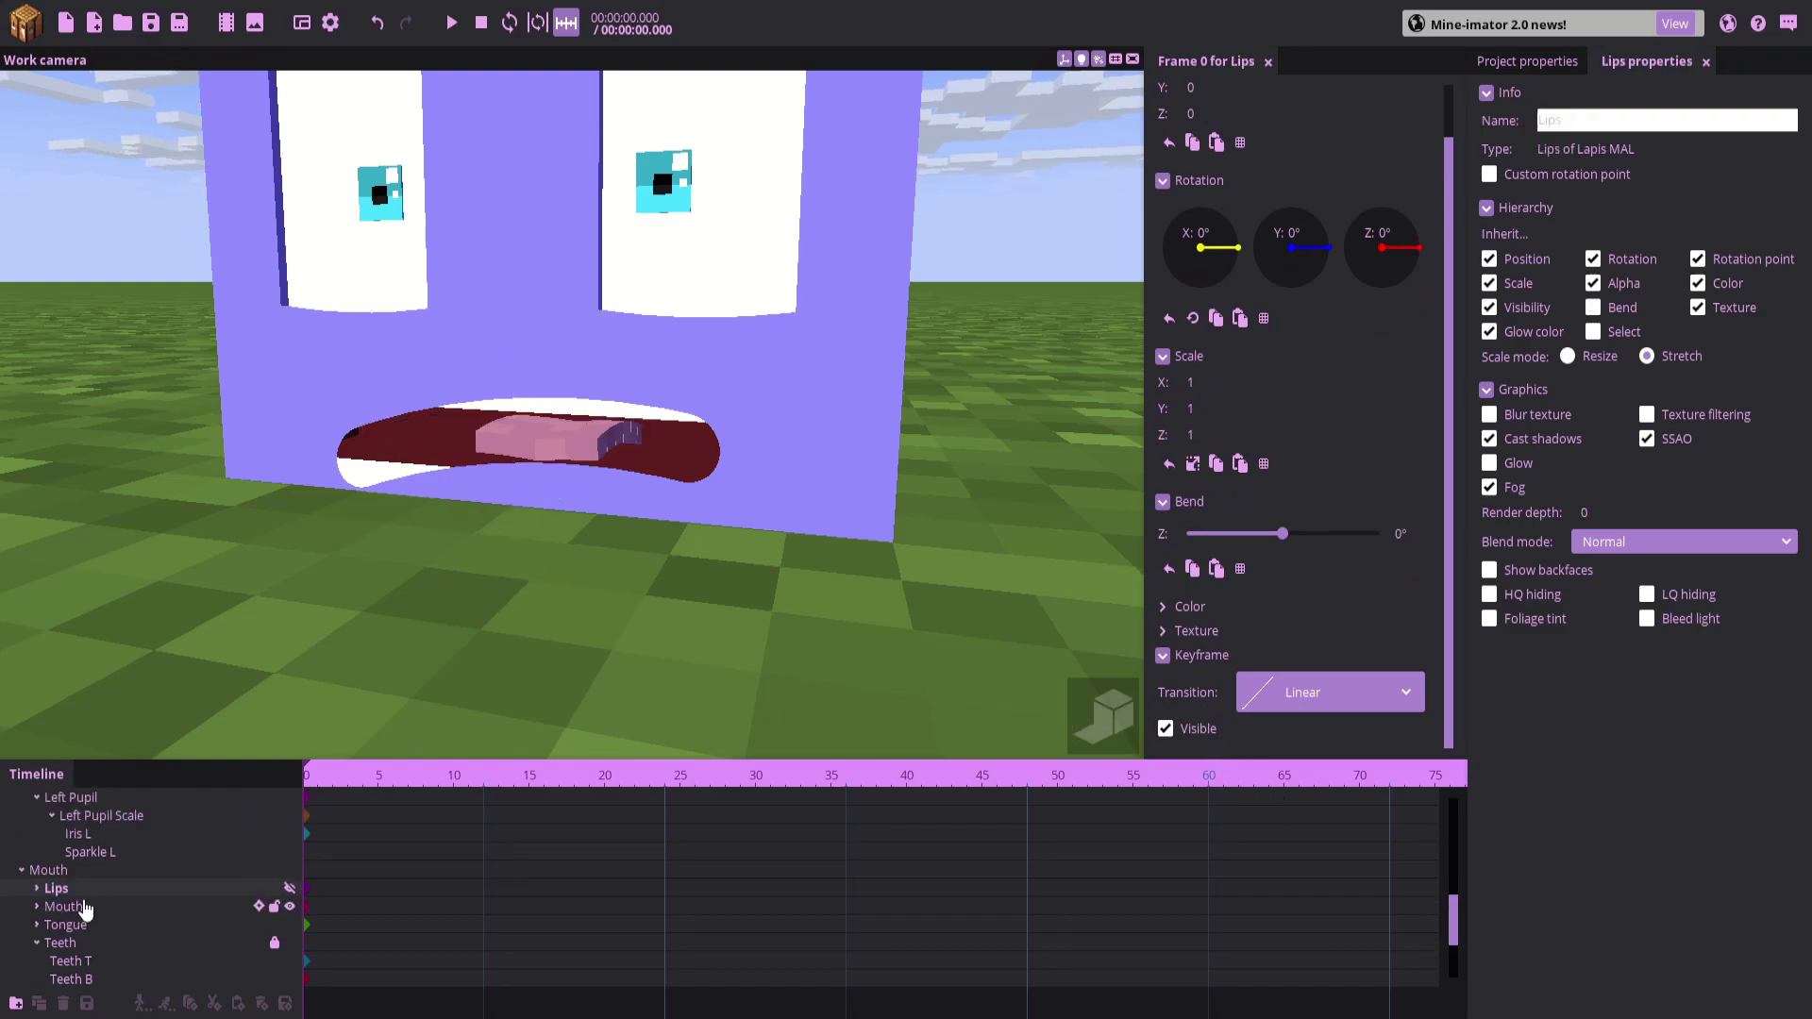
pyautogui.click(83, 906)
pyautogui.keyDown('shift'); pyautogui.click(81, 891); pyautogui.keyUp('shift')
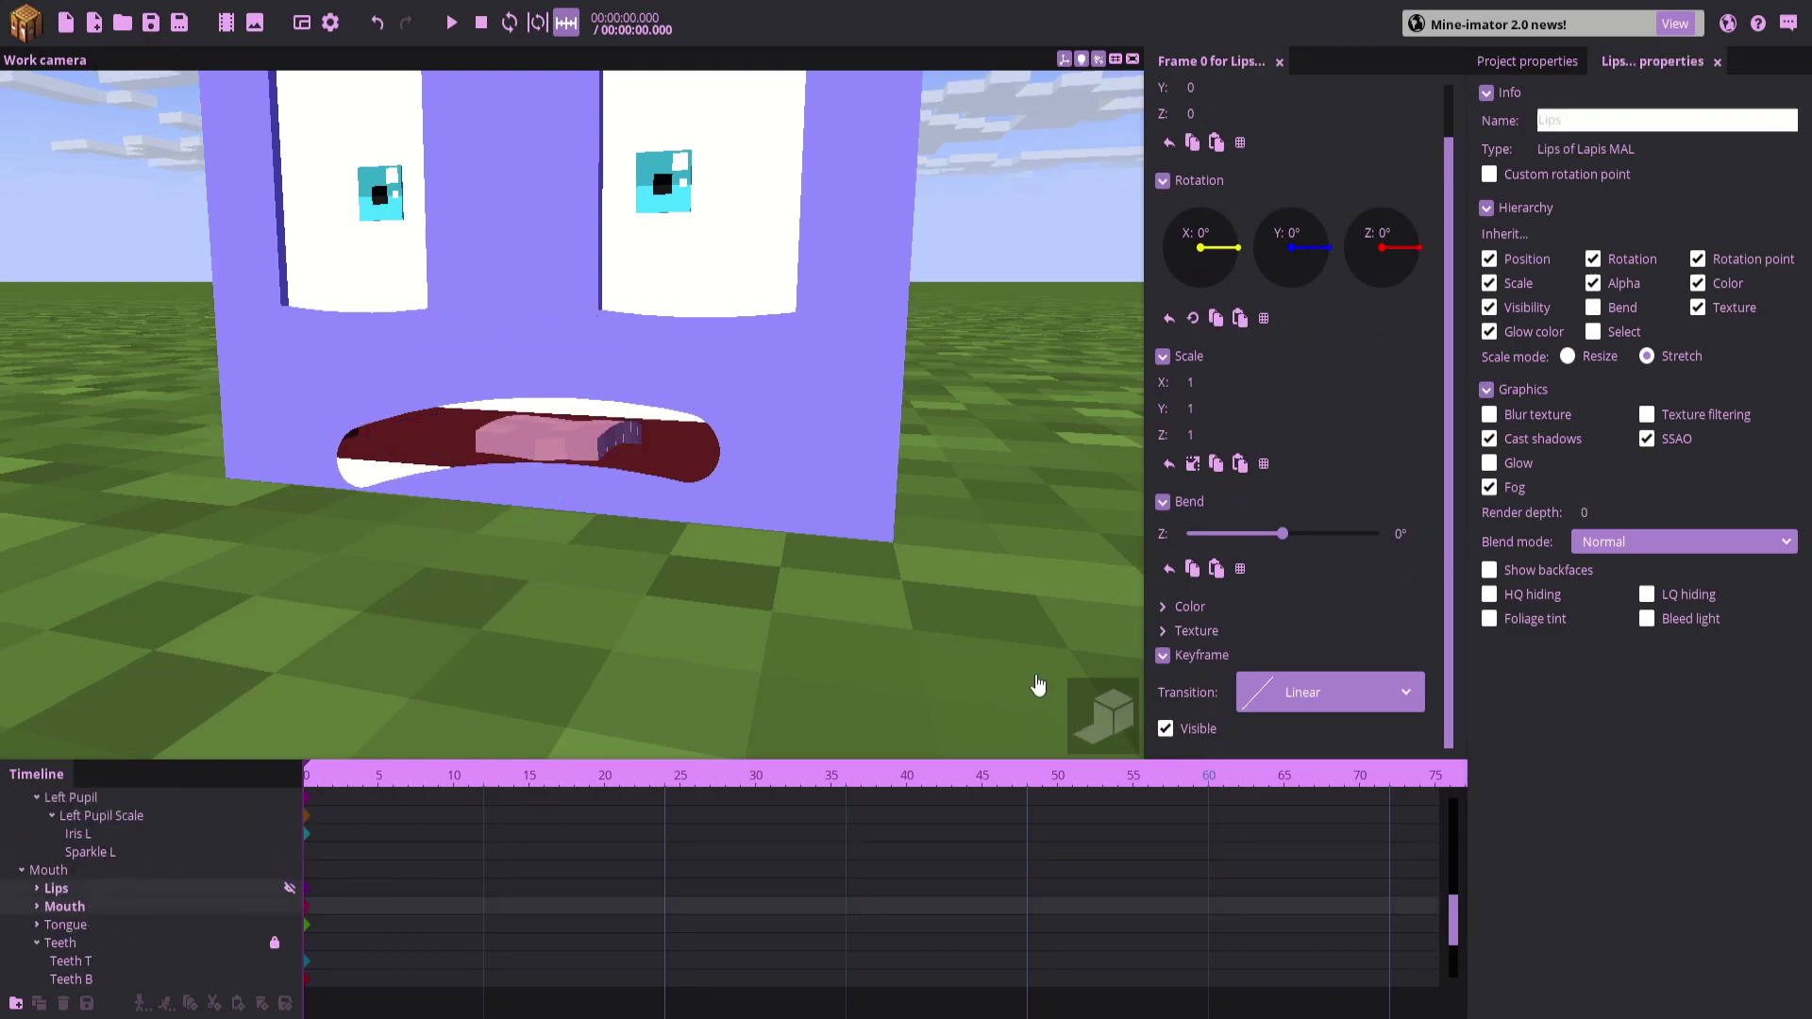
pyautogui.click(1518, 445)
pyautogui.click(1666, 445)
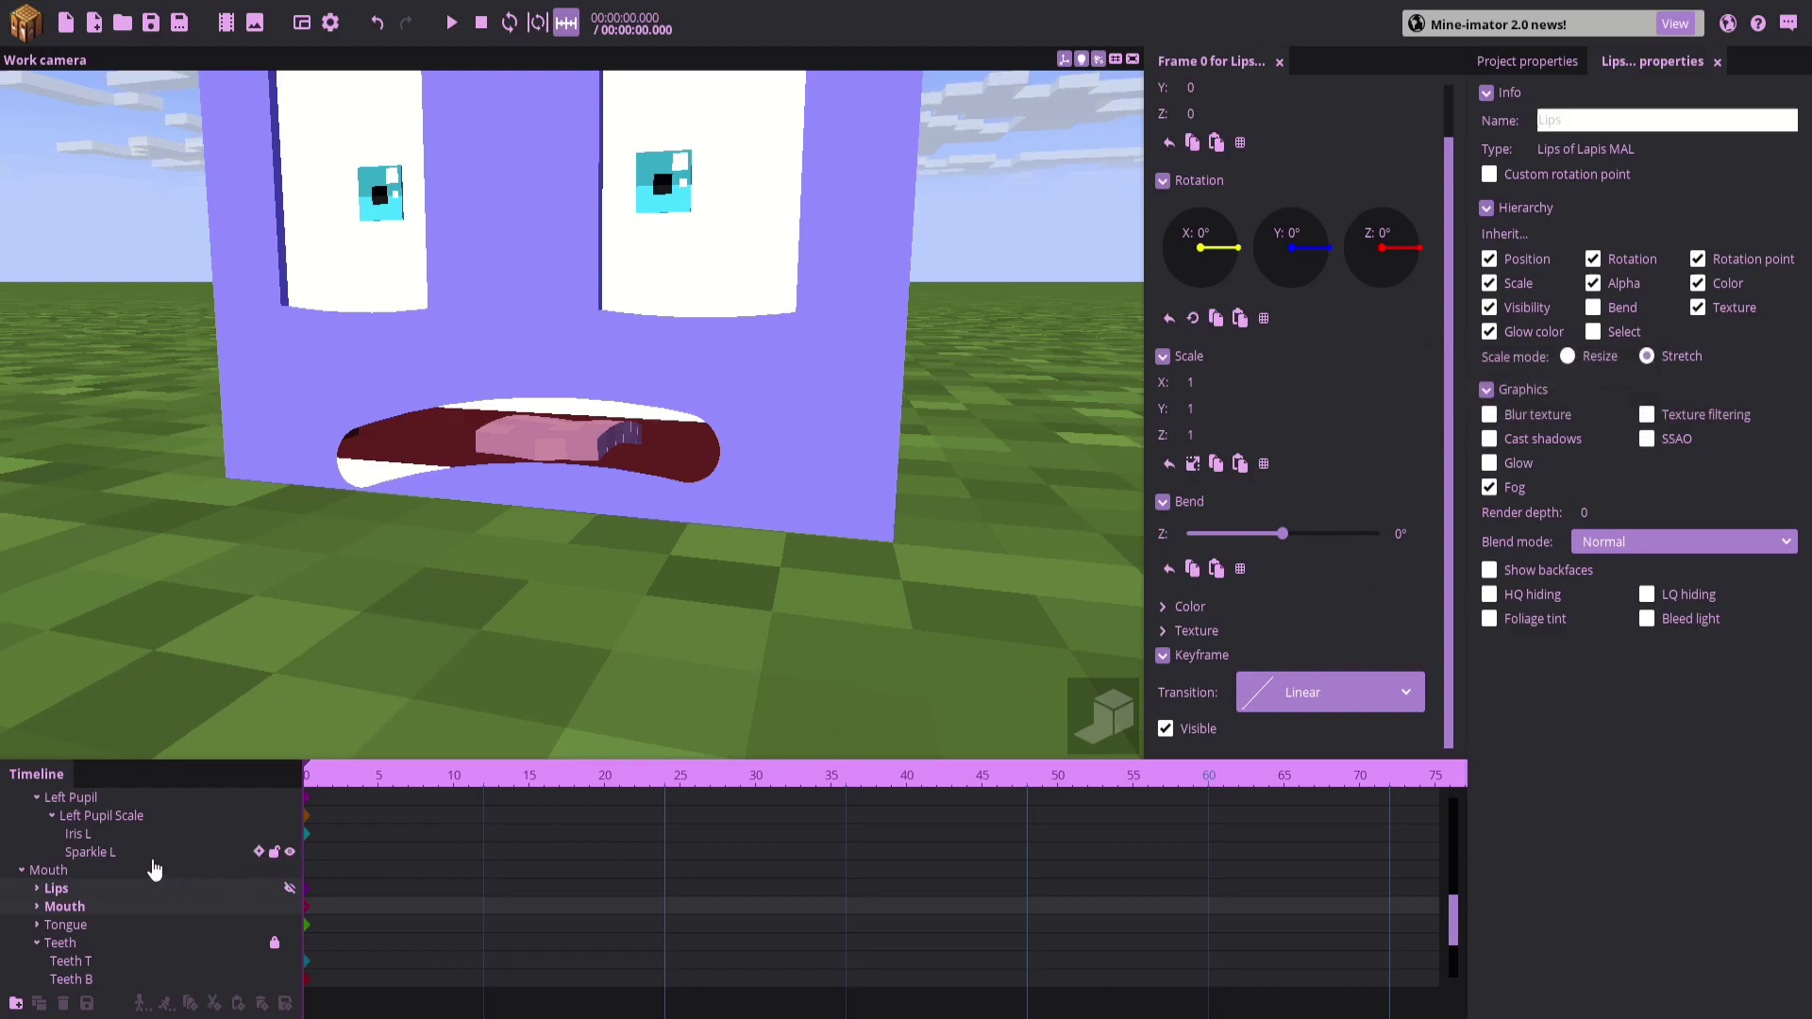
# Turn off shadow casting and SSAO for both eye alpha parts, Alpha L and Alpha R
pyautogui.click(102, 816)
pyautogui.scroll(2, 97, 829)
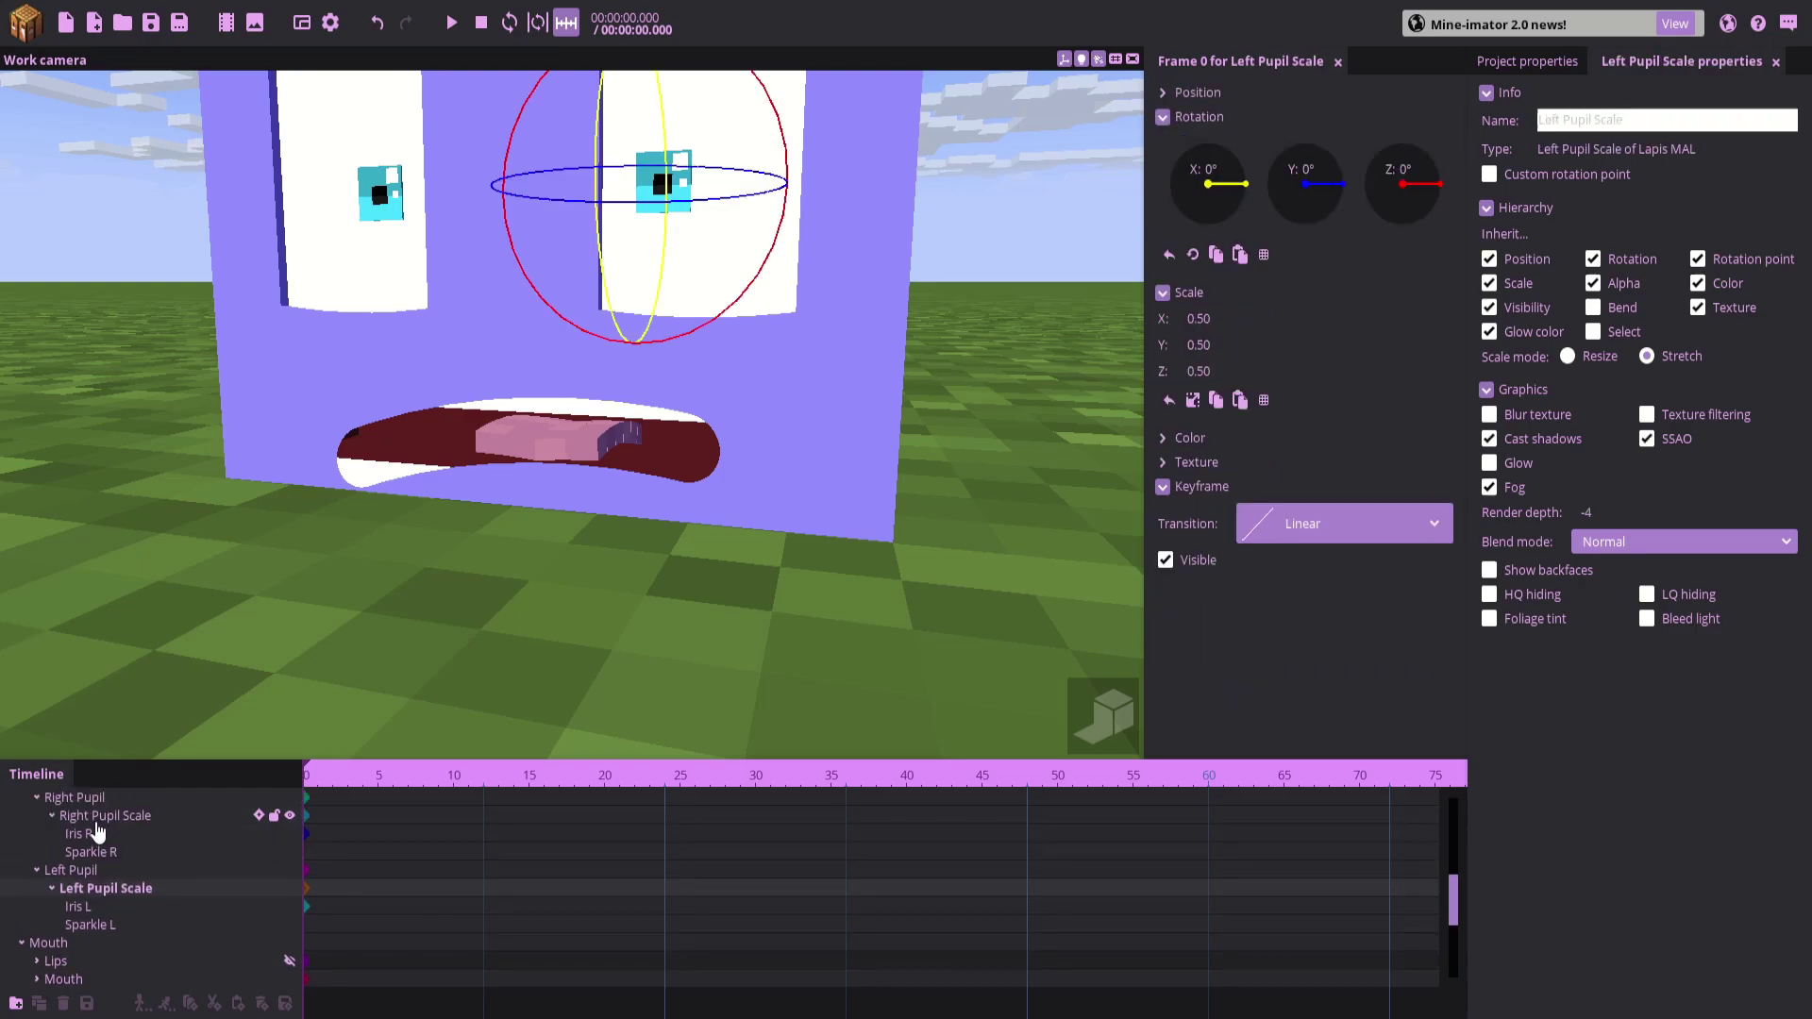
pyautogui.scroll(5, 97, 849)
pyautogui.click(97, 908)
pyautogui.keyDown('shift'); pyautogui.click(85, 817); pyautogui.keyUp('shift')
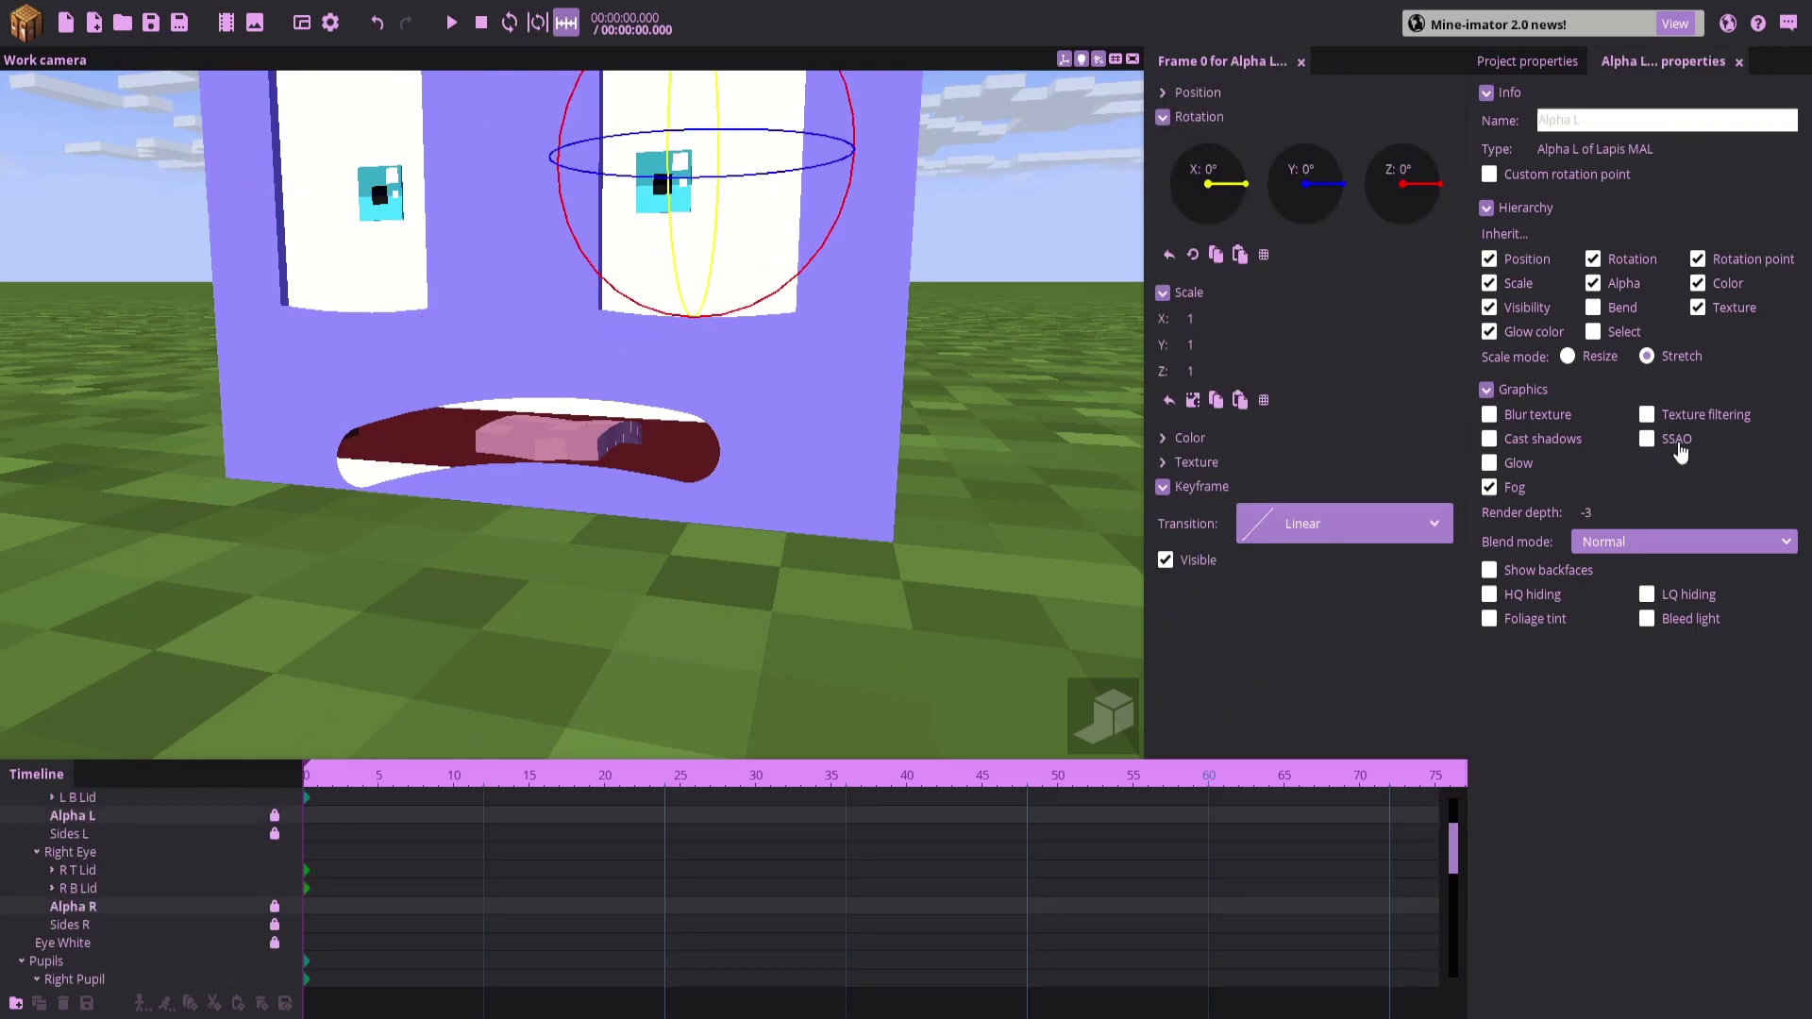
# Examine the Sides L part and the shading of the eyes and mouth from several angles
pyautogui.click(90, 836)
pyautogui.scroll(2, 90, 840)
pyautogui.moveTo(243, 689); pyautogui.dragTo(251, 692)
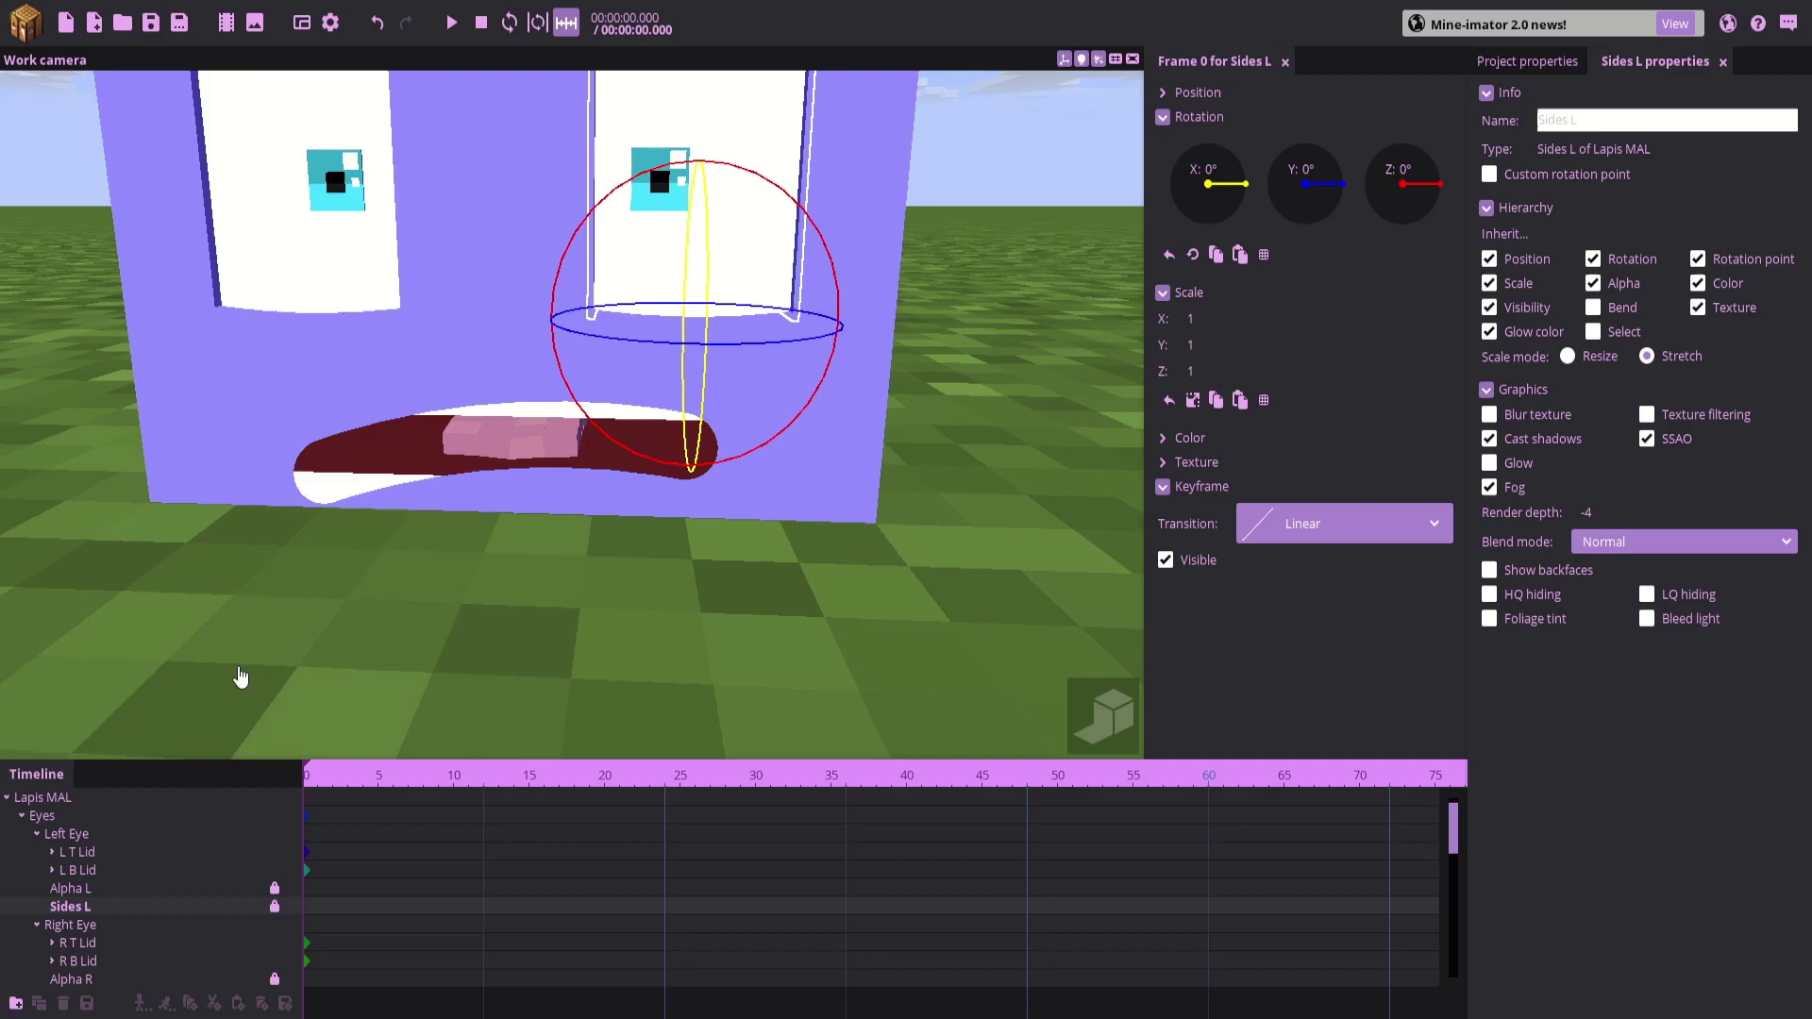
pyautogui.moveTo(202, 659); pyautogui.dragTo(209, 652, button='middle')
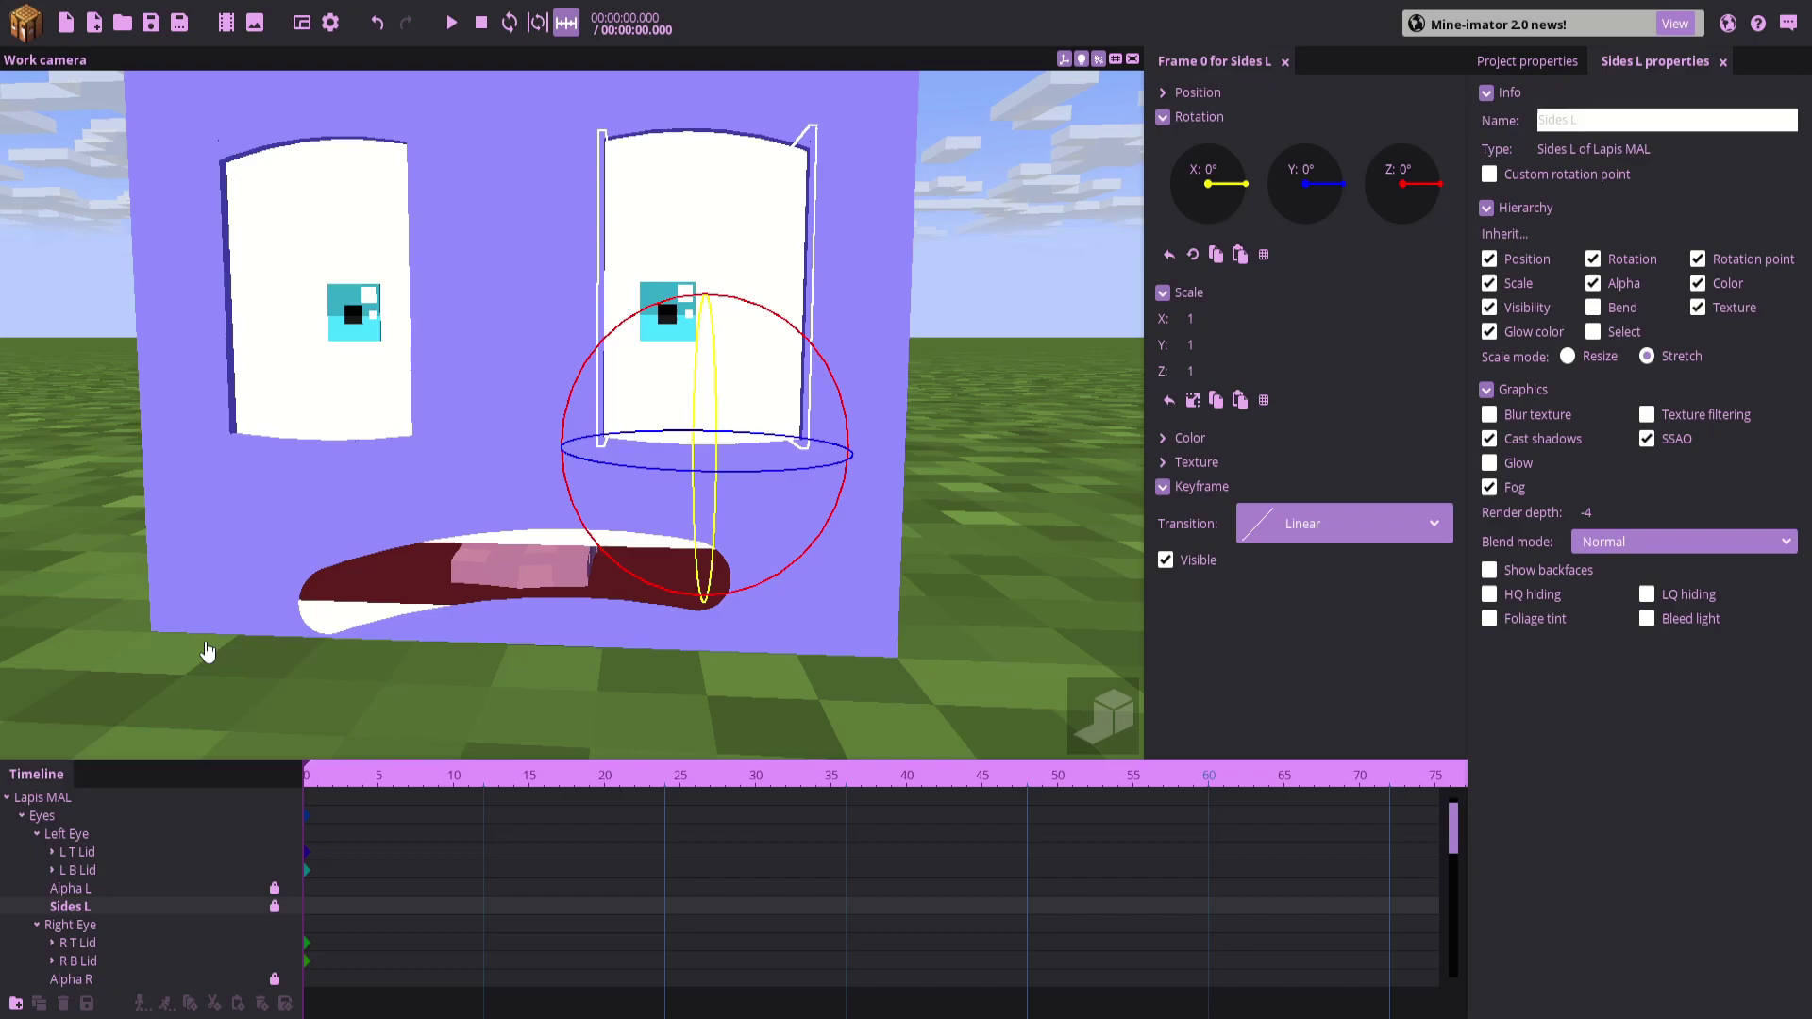
pyautogui.moveTo(193, 542); pyautogui.dragTo(193, 542)
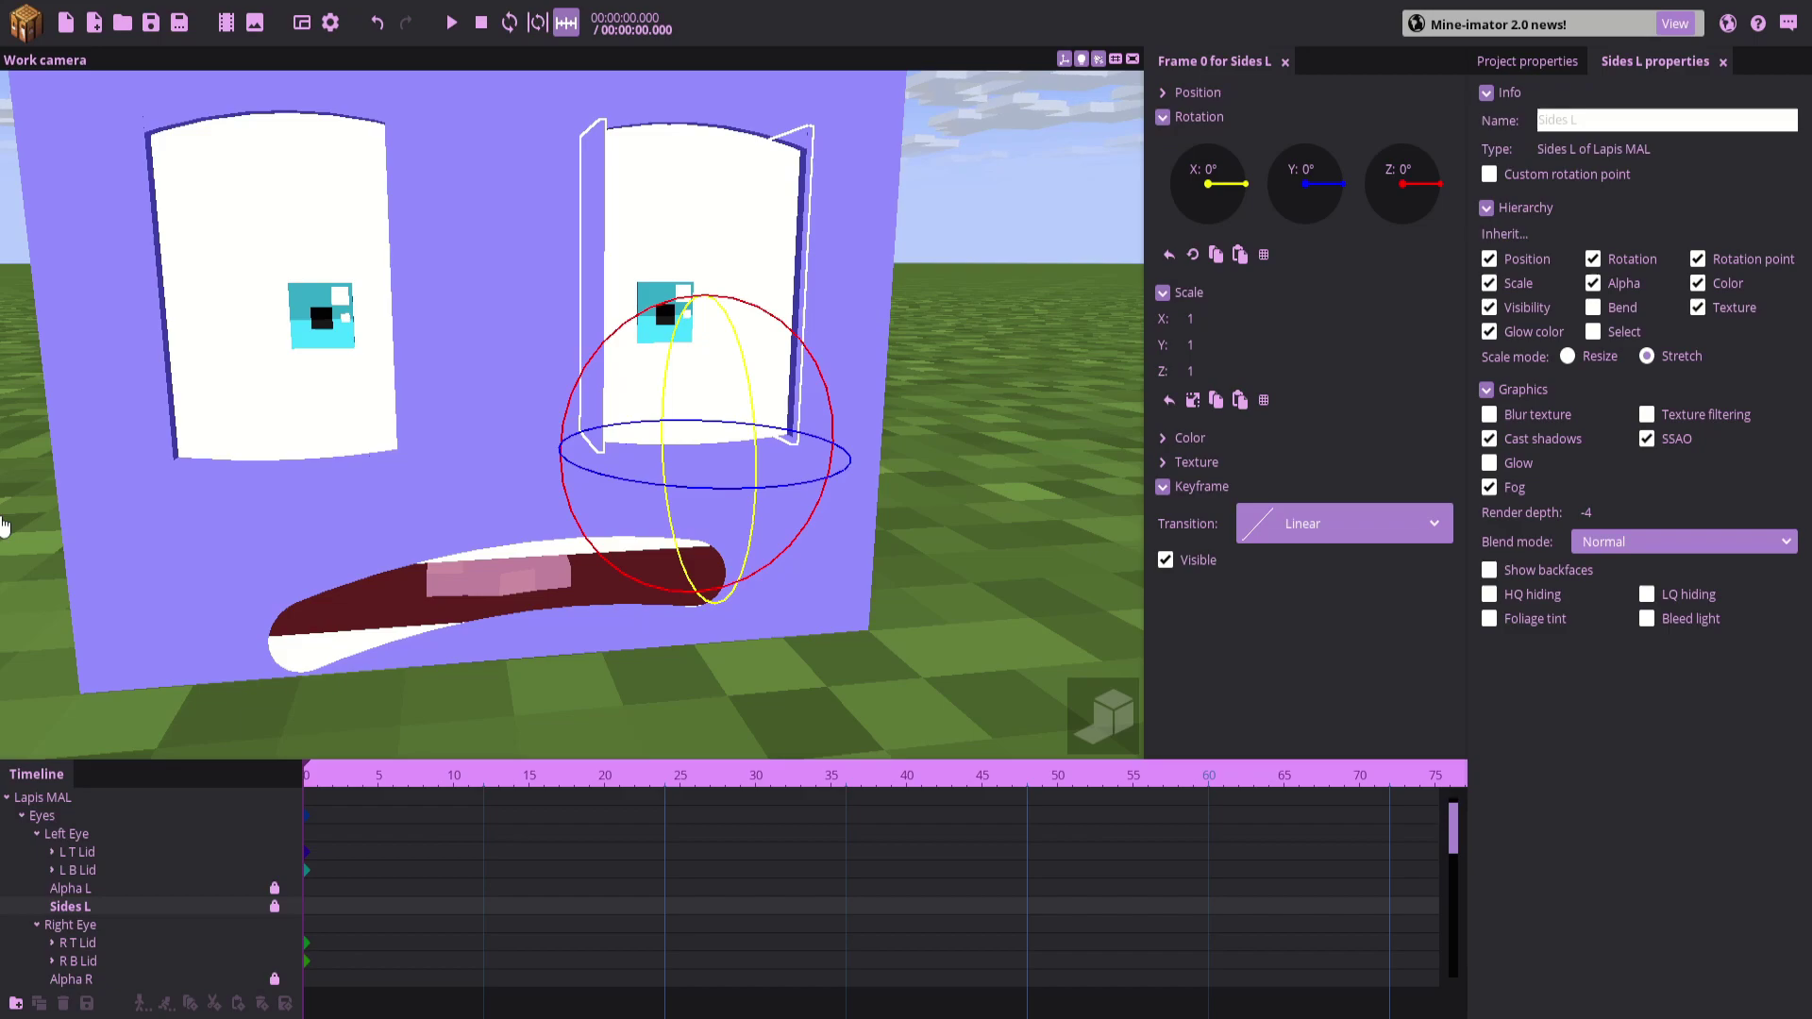
pyautogui.click(40, 541)
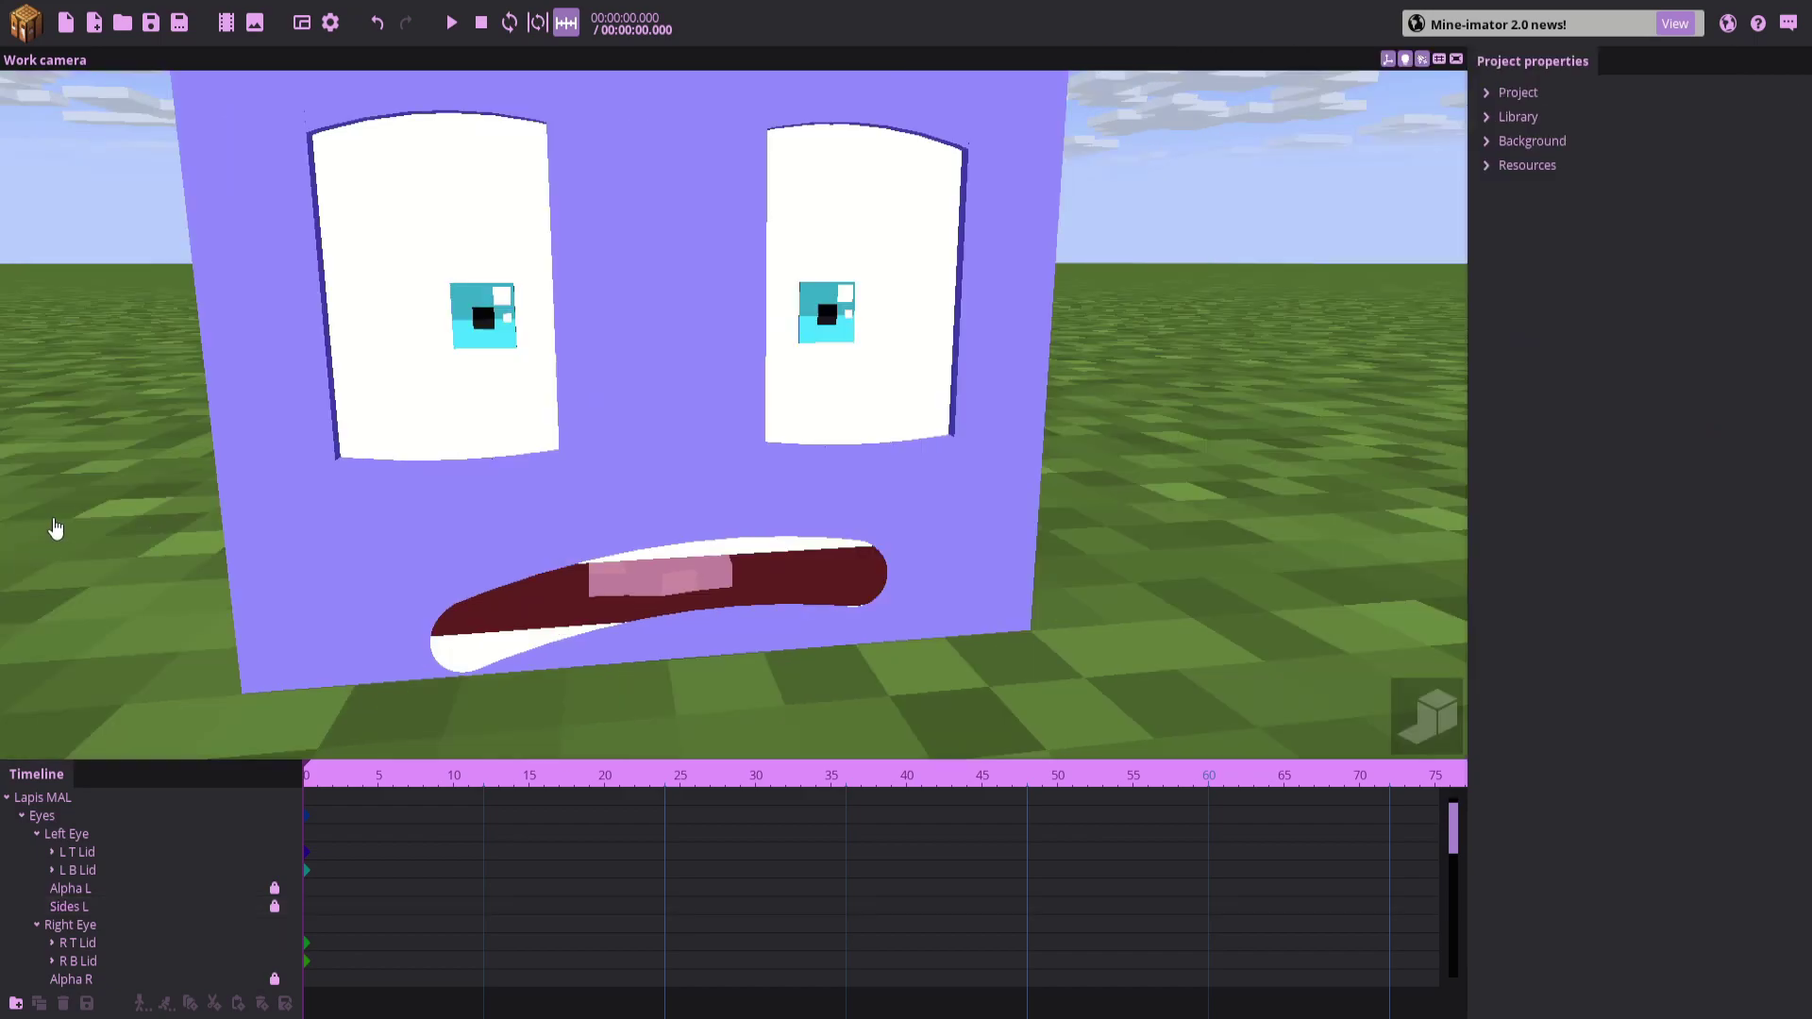
pyautogui.moveTo(129, 451); pyautogui.dragTo(127, 447, button='right')
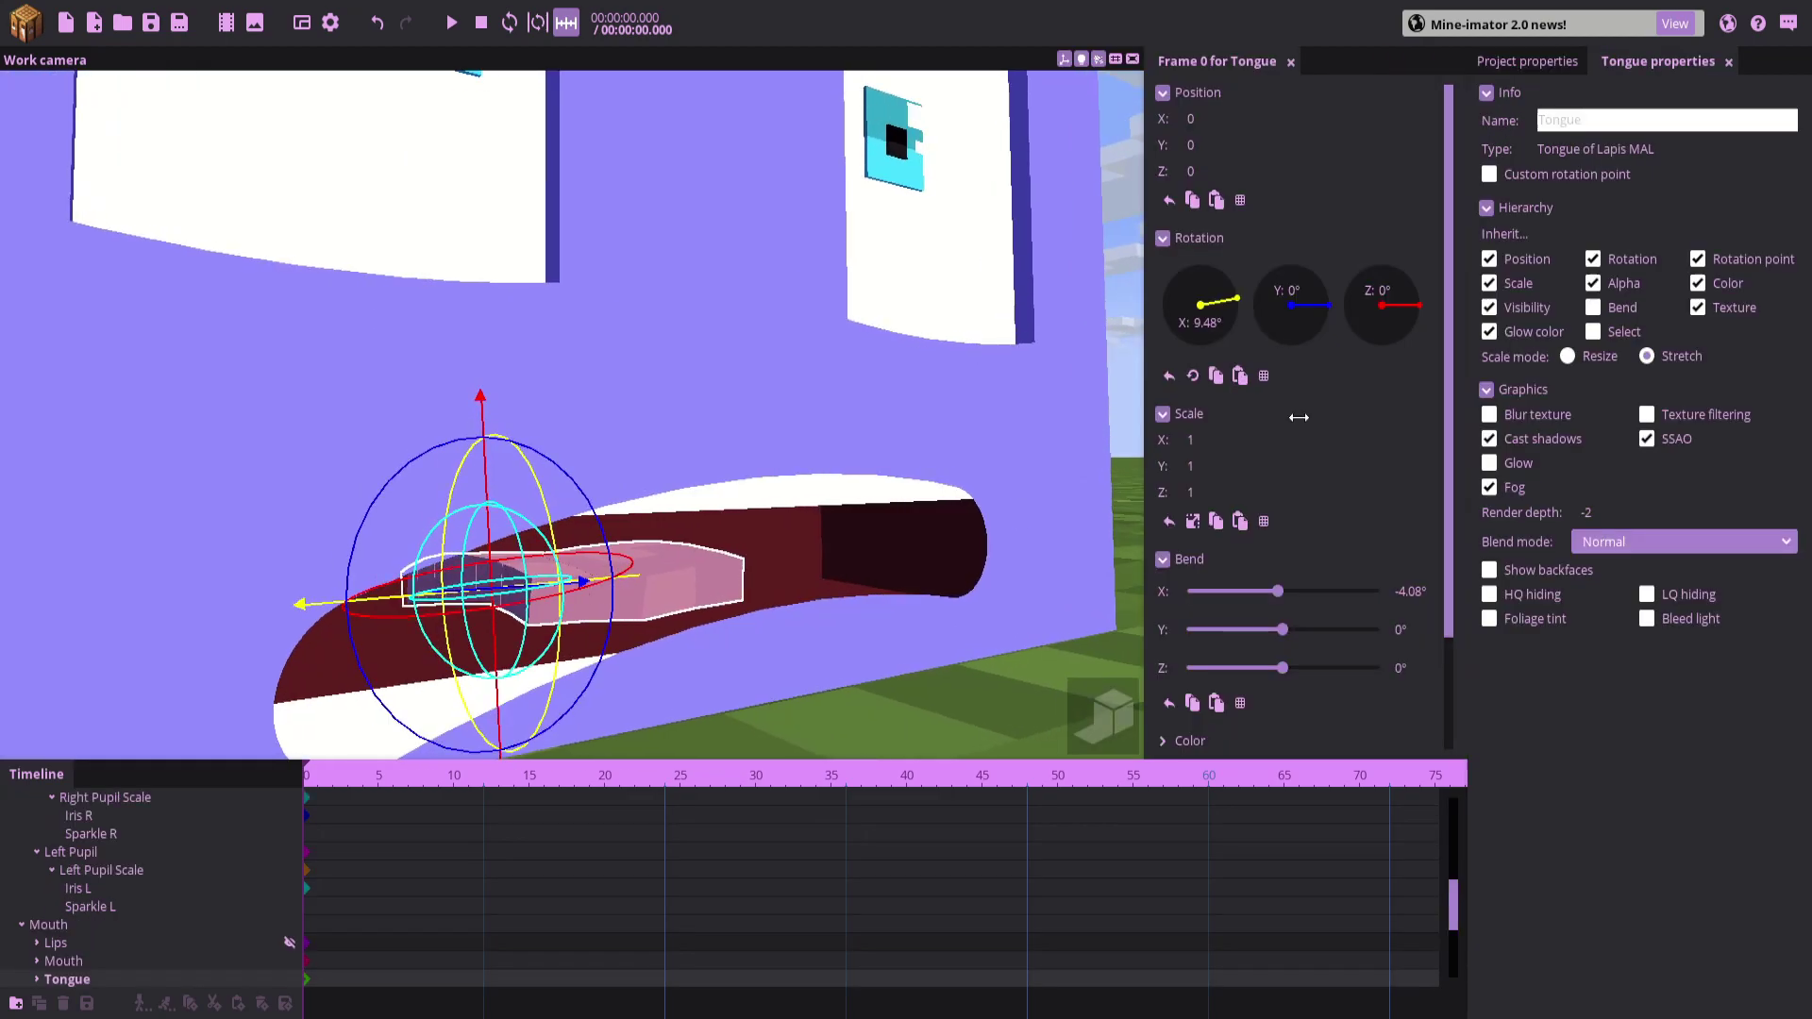
# Move the Tongue forward to 1.02 on Y and curl it with 8.74° X rotation and -8.73° X bend
pyautogui.moveTo(1241, 288); pyautogui.dragTo(1241, 294)
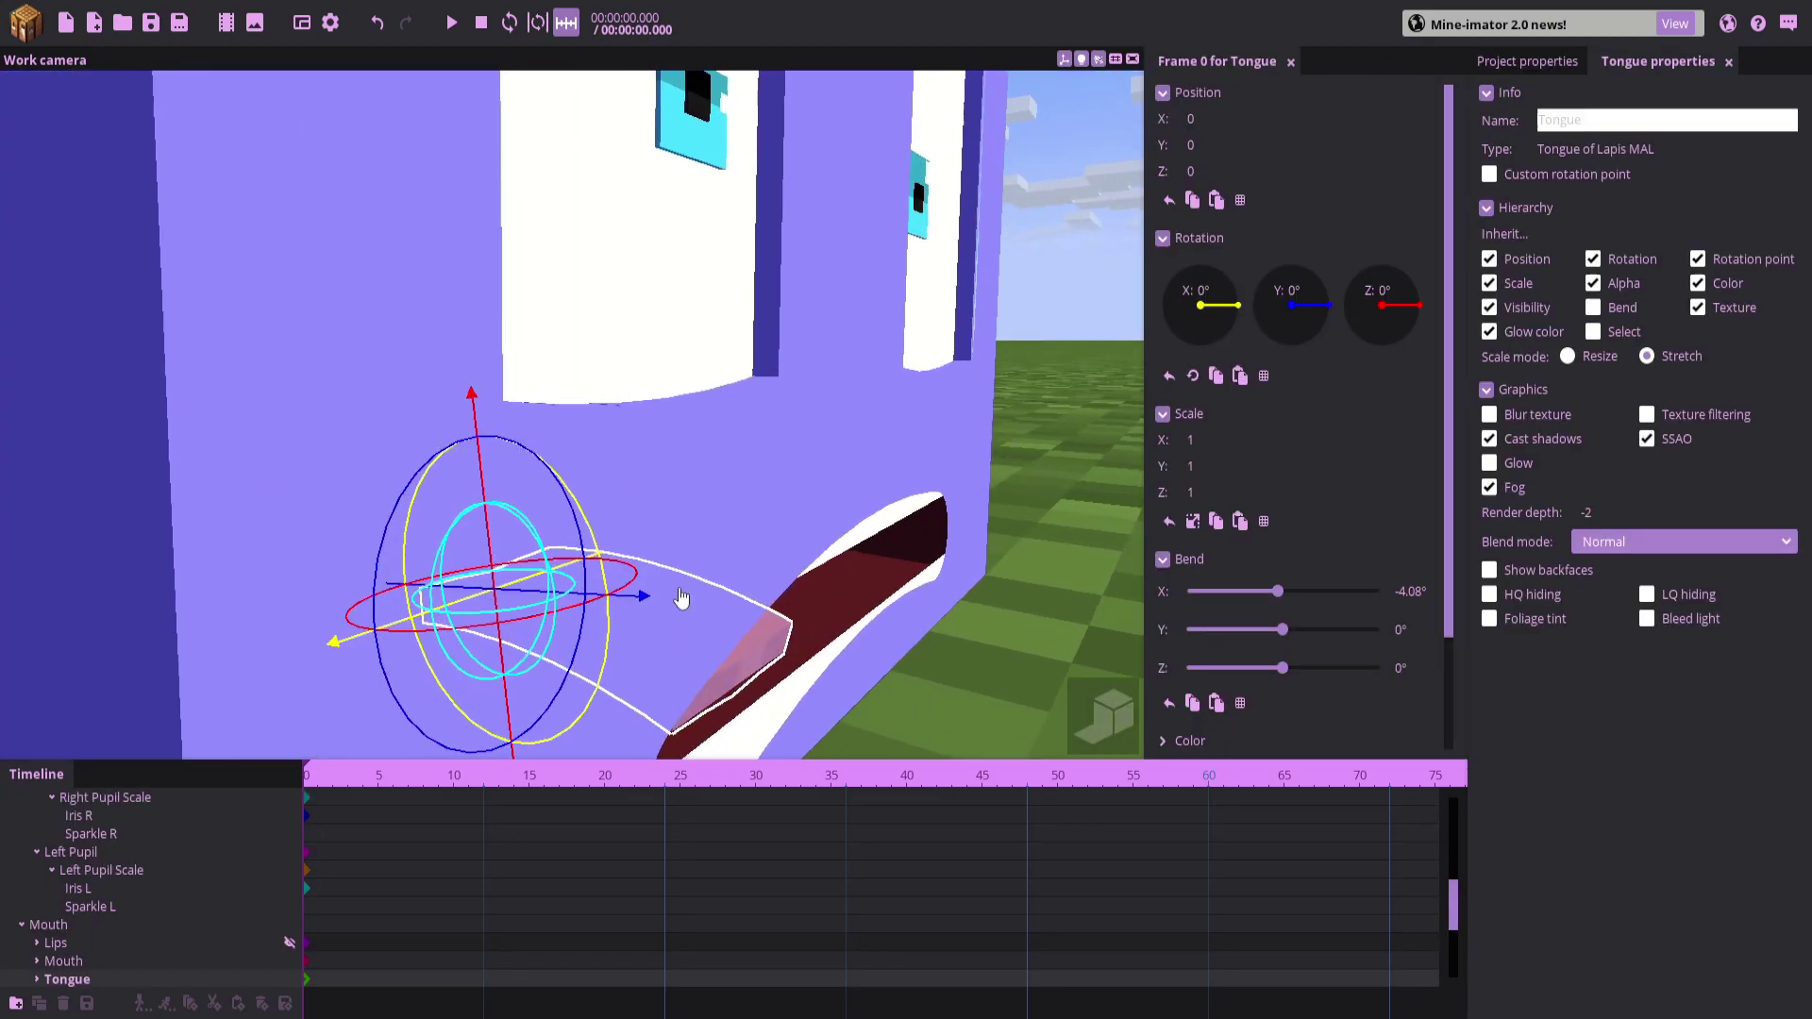
pyautogui.moveTo(632, 596); pyautogui.dragTo(733, 644)
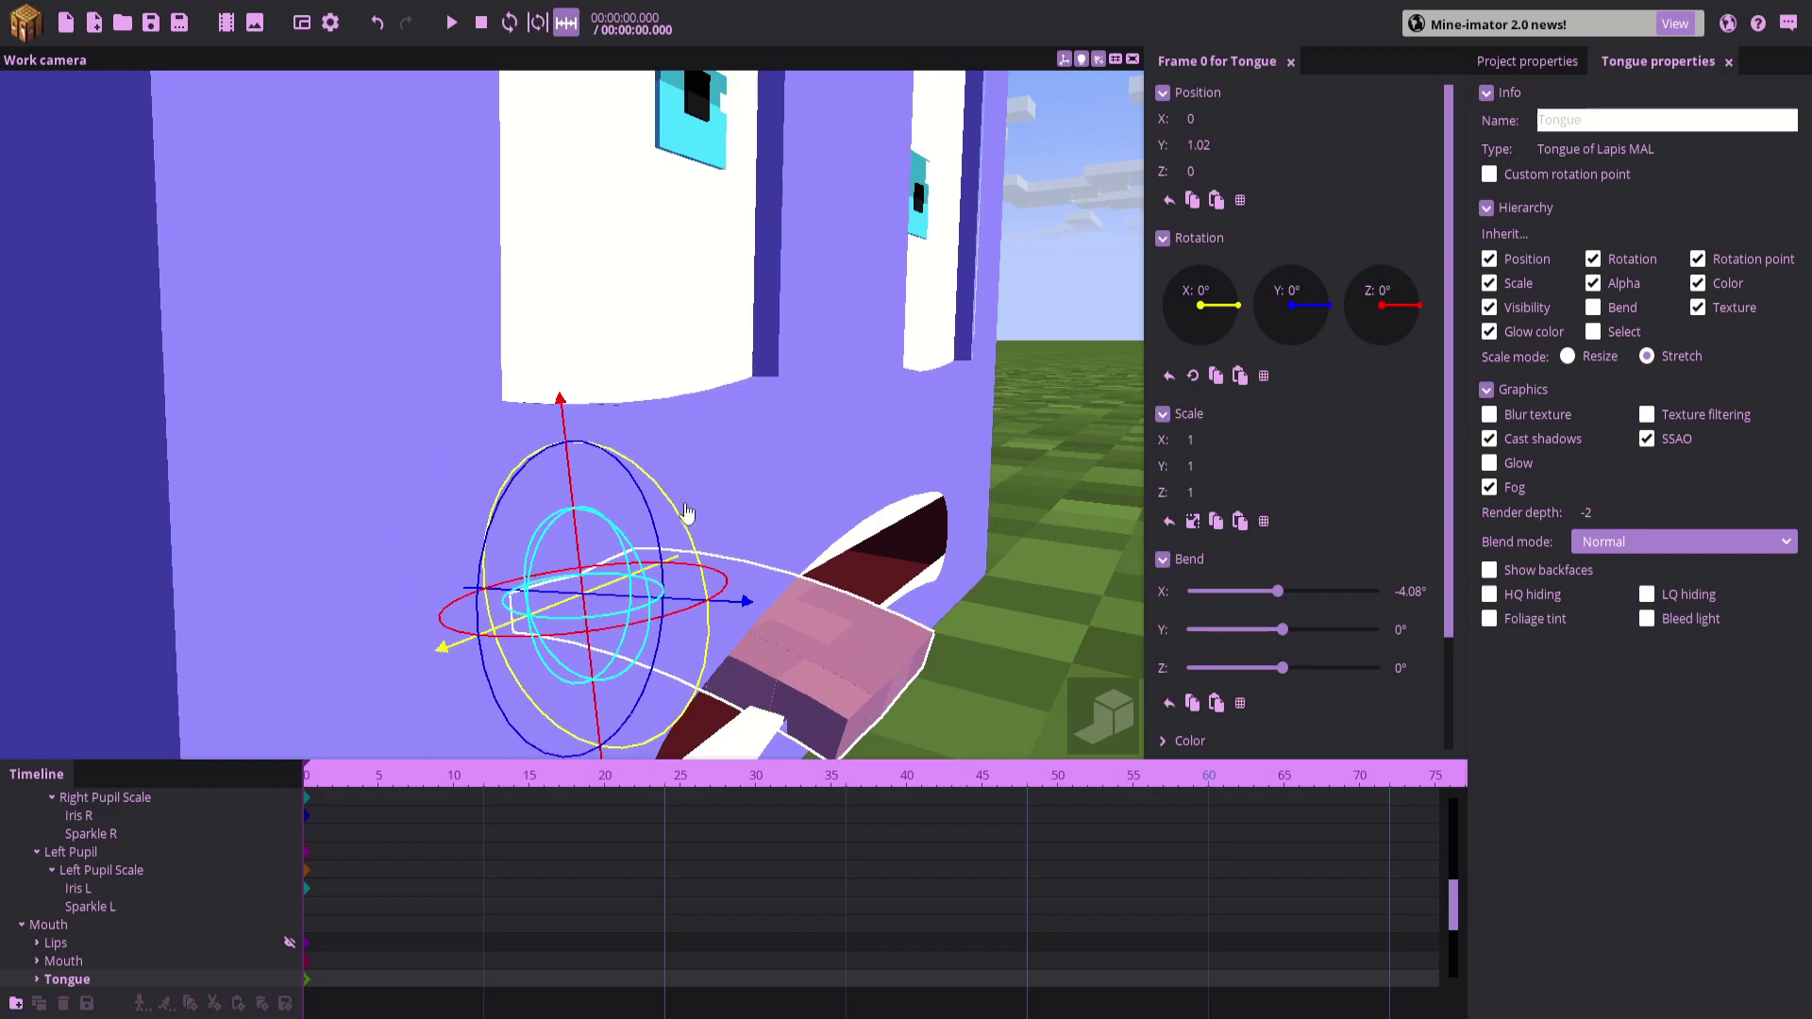
pyautogui.moveTo(685, 514); pyautogui.dragTo(665, 507)
pyautogui.moveTo(676, 529); pyautogui.dragTo(624, 585)
pyautogui.hotkey('ctrl', 'z')
pyautogui.hotkey('ctrl', 'z')
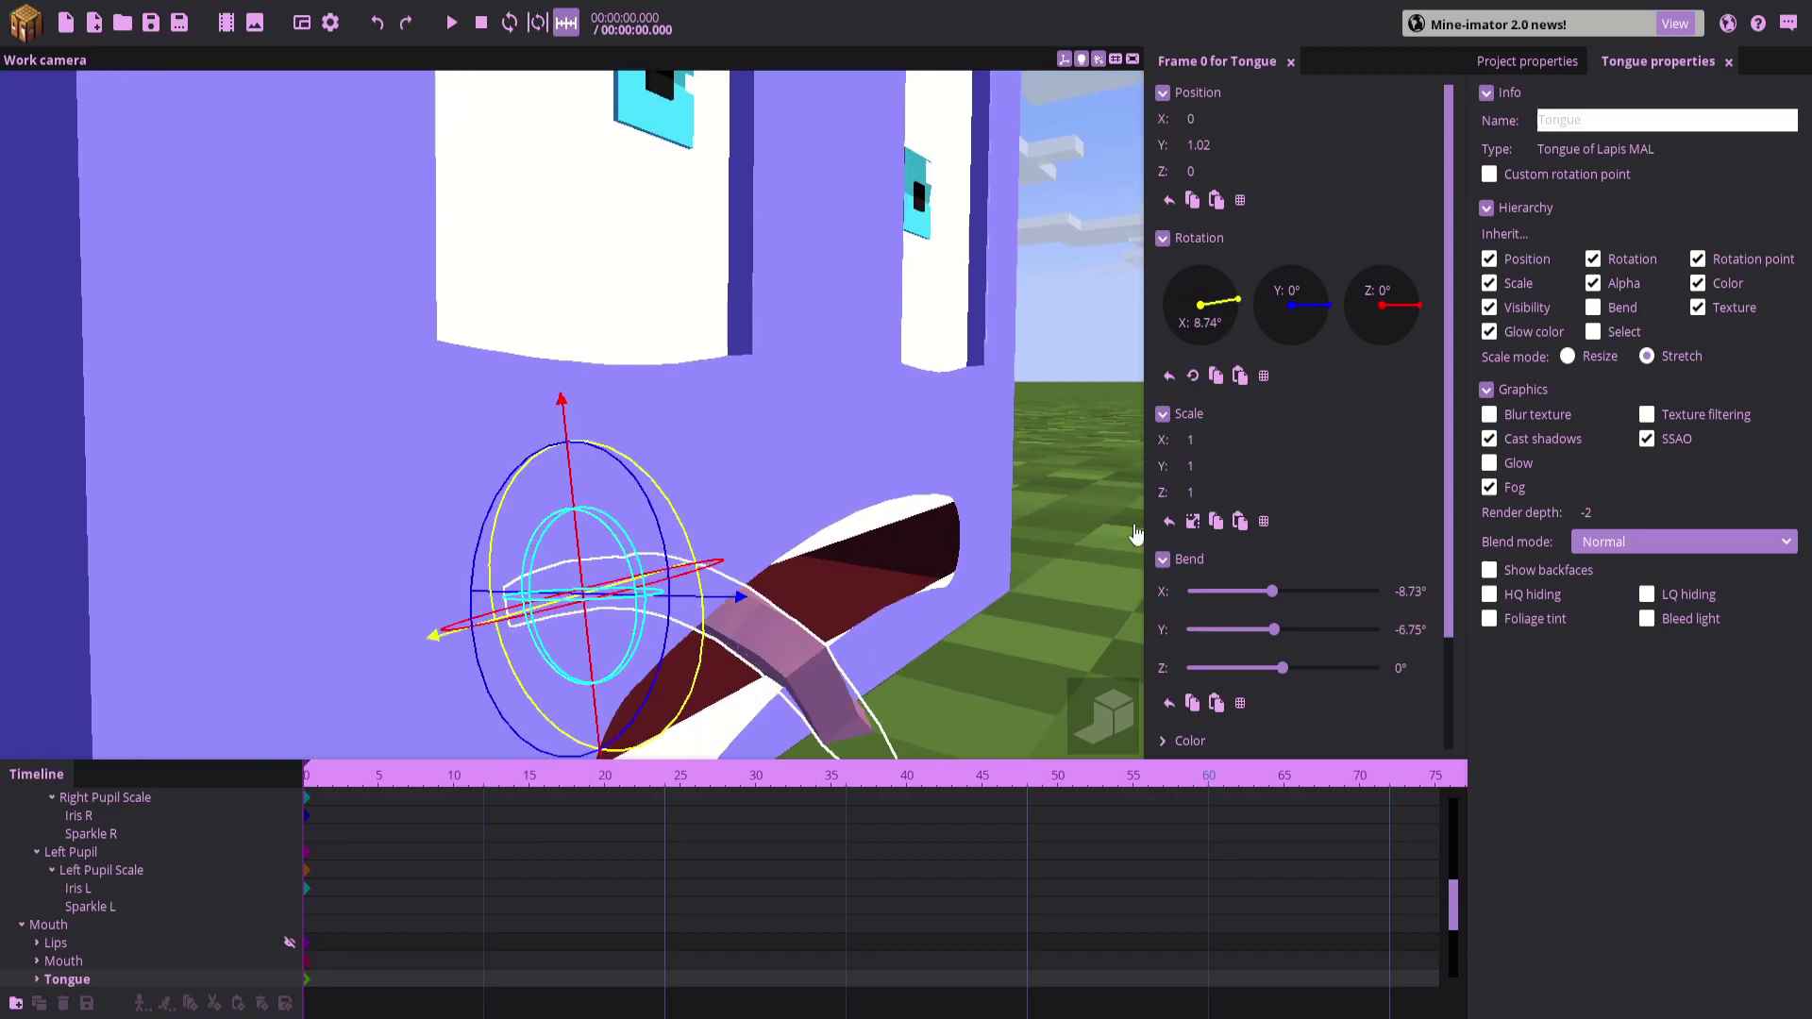
# Remove the Tongue's sideways curl by returning its Y bend to 0°
pyautogui.moveTo(1203, 466); pyautogui.dragTo(1223, 463)
pyautogui.scroll(-4, 767, 454)
pyautogui.moveTo(766, 454)
pyautogui.mouseDown()
pyautogui.moveTo(877, 378)
pyautogui.moveTo(859, 453)
pyautogui.moveTo(755, 459)
pyautogui.moveTo(783, 445)
pyautogui.mouseUp()
pyautogui.moveTo(534, 464); pyautogui.dragTo(474, 457)
pyautogui.hotkey('ctrl', 'z')
pyautogui.moveTo(1189, 465); pyautogui.dragTo(1111, 478)
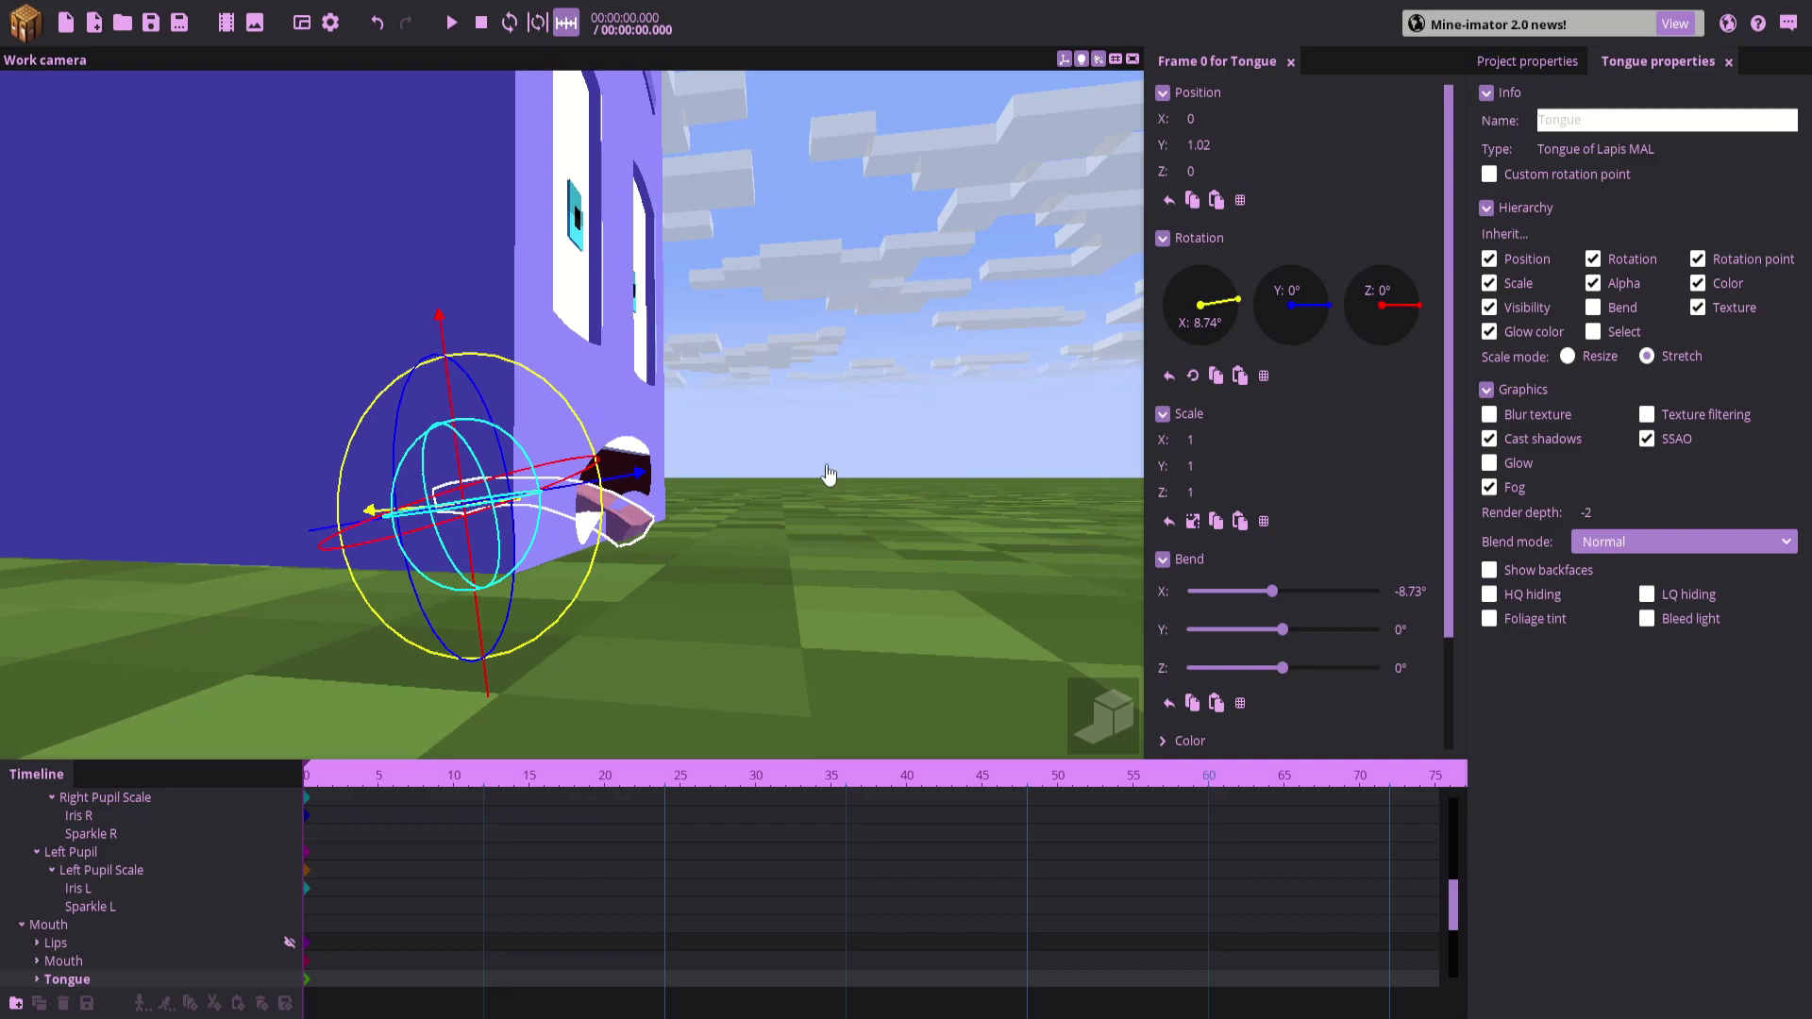
# Return the Tongue's Y position to 0 and rotate it to 13.82° on X
pyautogui.moveTo(823, 474); pyautogui.dragTo(643, 467)
pyautogui.hotkey('ctrl', 'z')
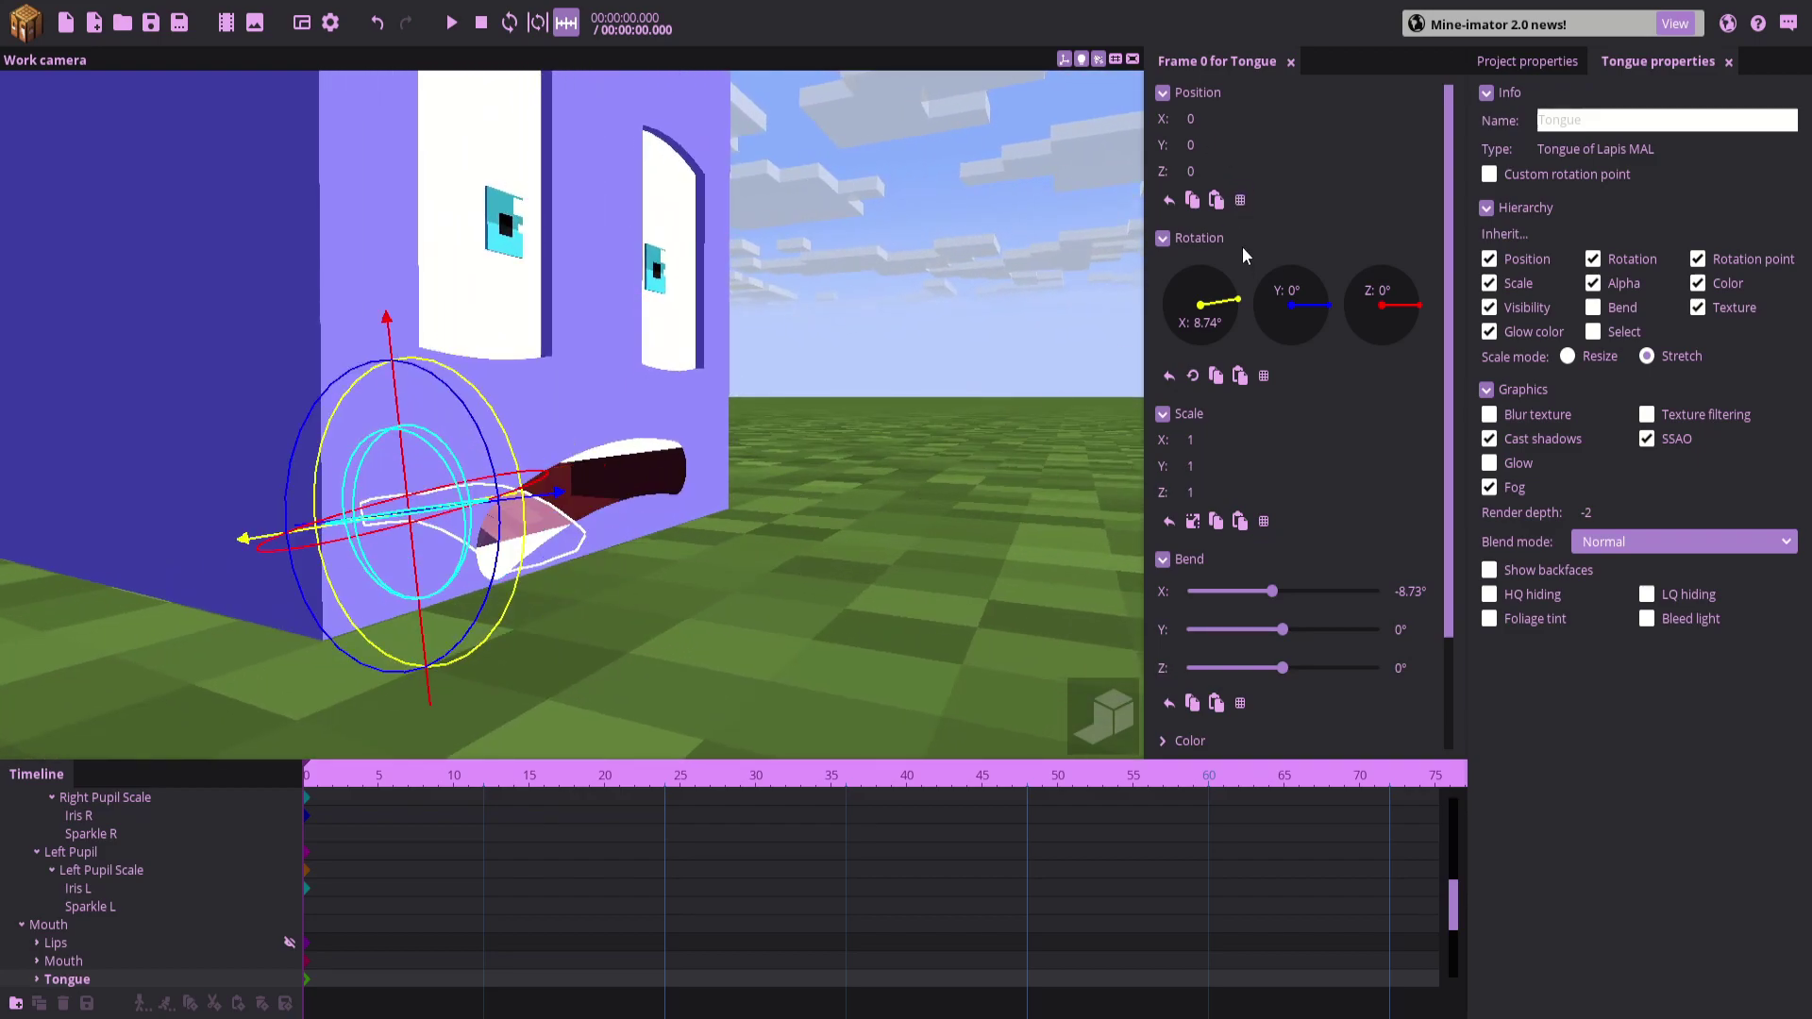
pyautogui.moveTo(1206, 309); pyautogui.dragTo(1212, 311)
pyautogui.moveTo(994, 348); pyautogui.dragTo(873, 351)
# Try bending the nested Tongue (5) segment, and collapse the Tongue hierarchy again
pyautogui.click(37, 980)
pyautogui.scroll(-4, 42, 980)
pyautogui.click(52, 815)
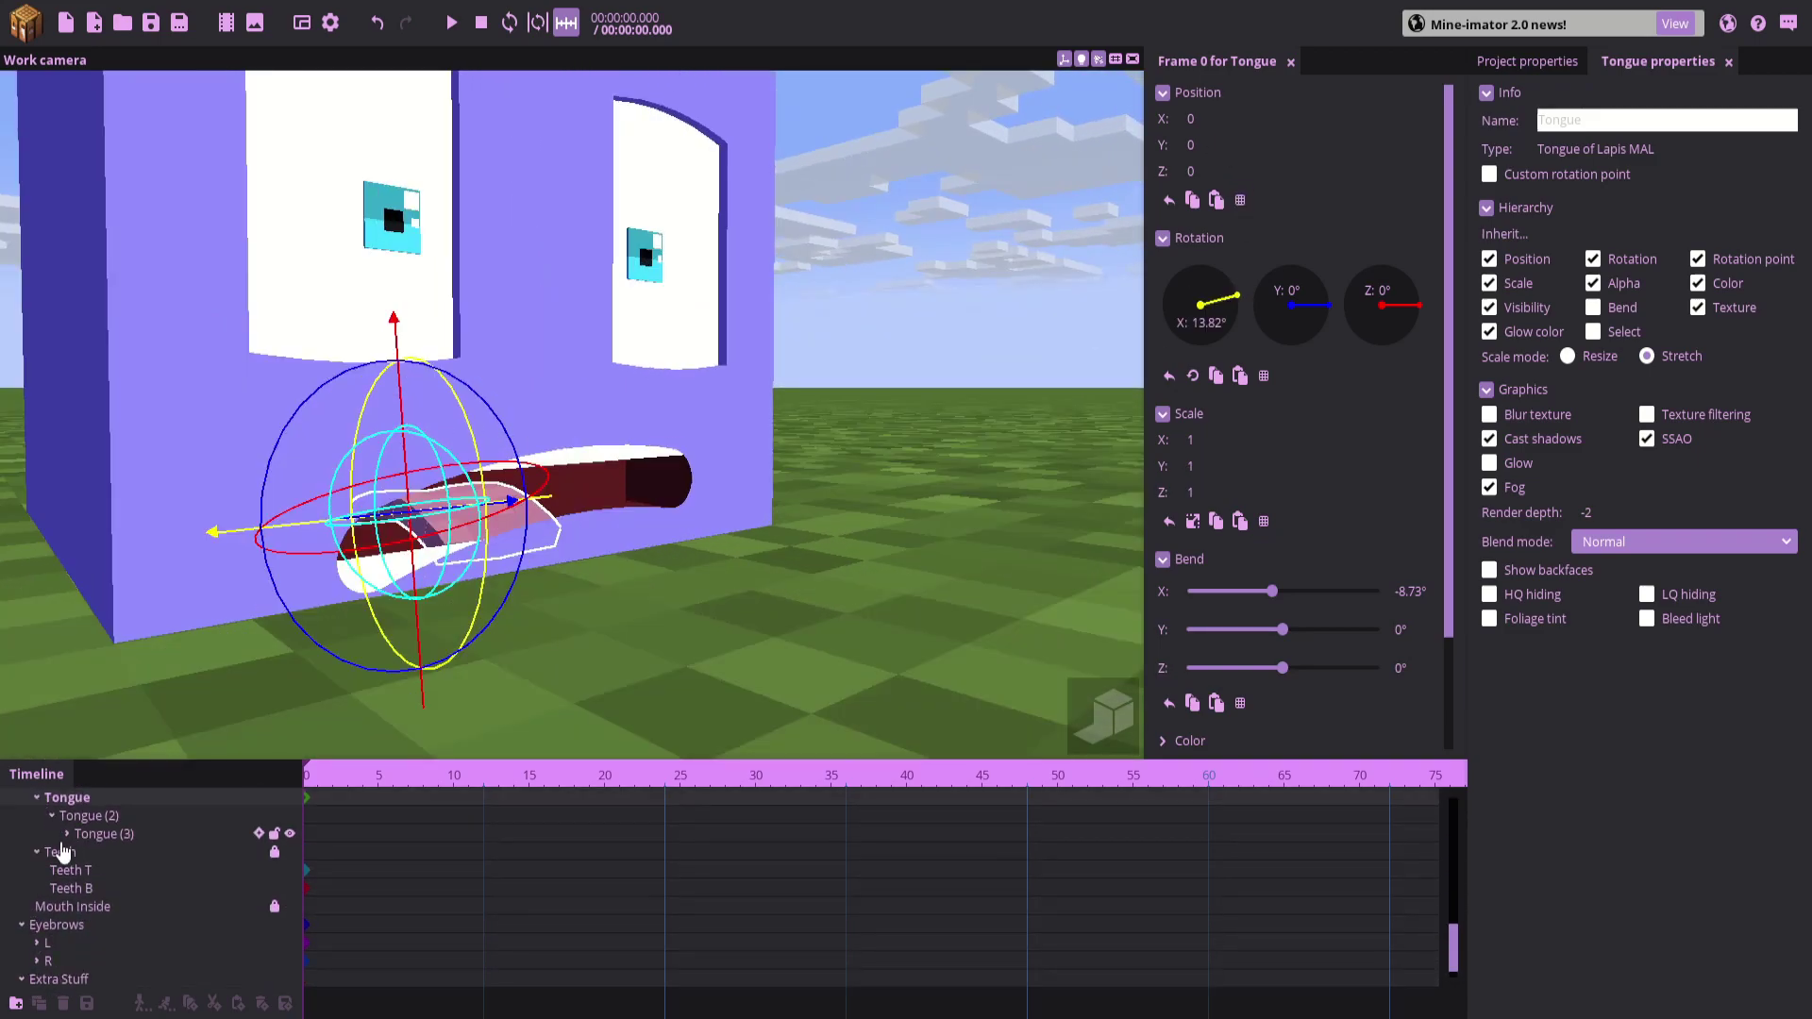
pyautogui.click(67, 833)
pyautogui.click(82, 852)
pyautogui.click(115, 870)
pyautogui.moveTo(275, 574); pyautogui.dragTo(345, 586)
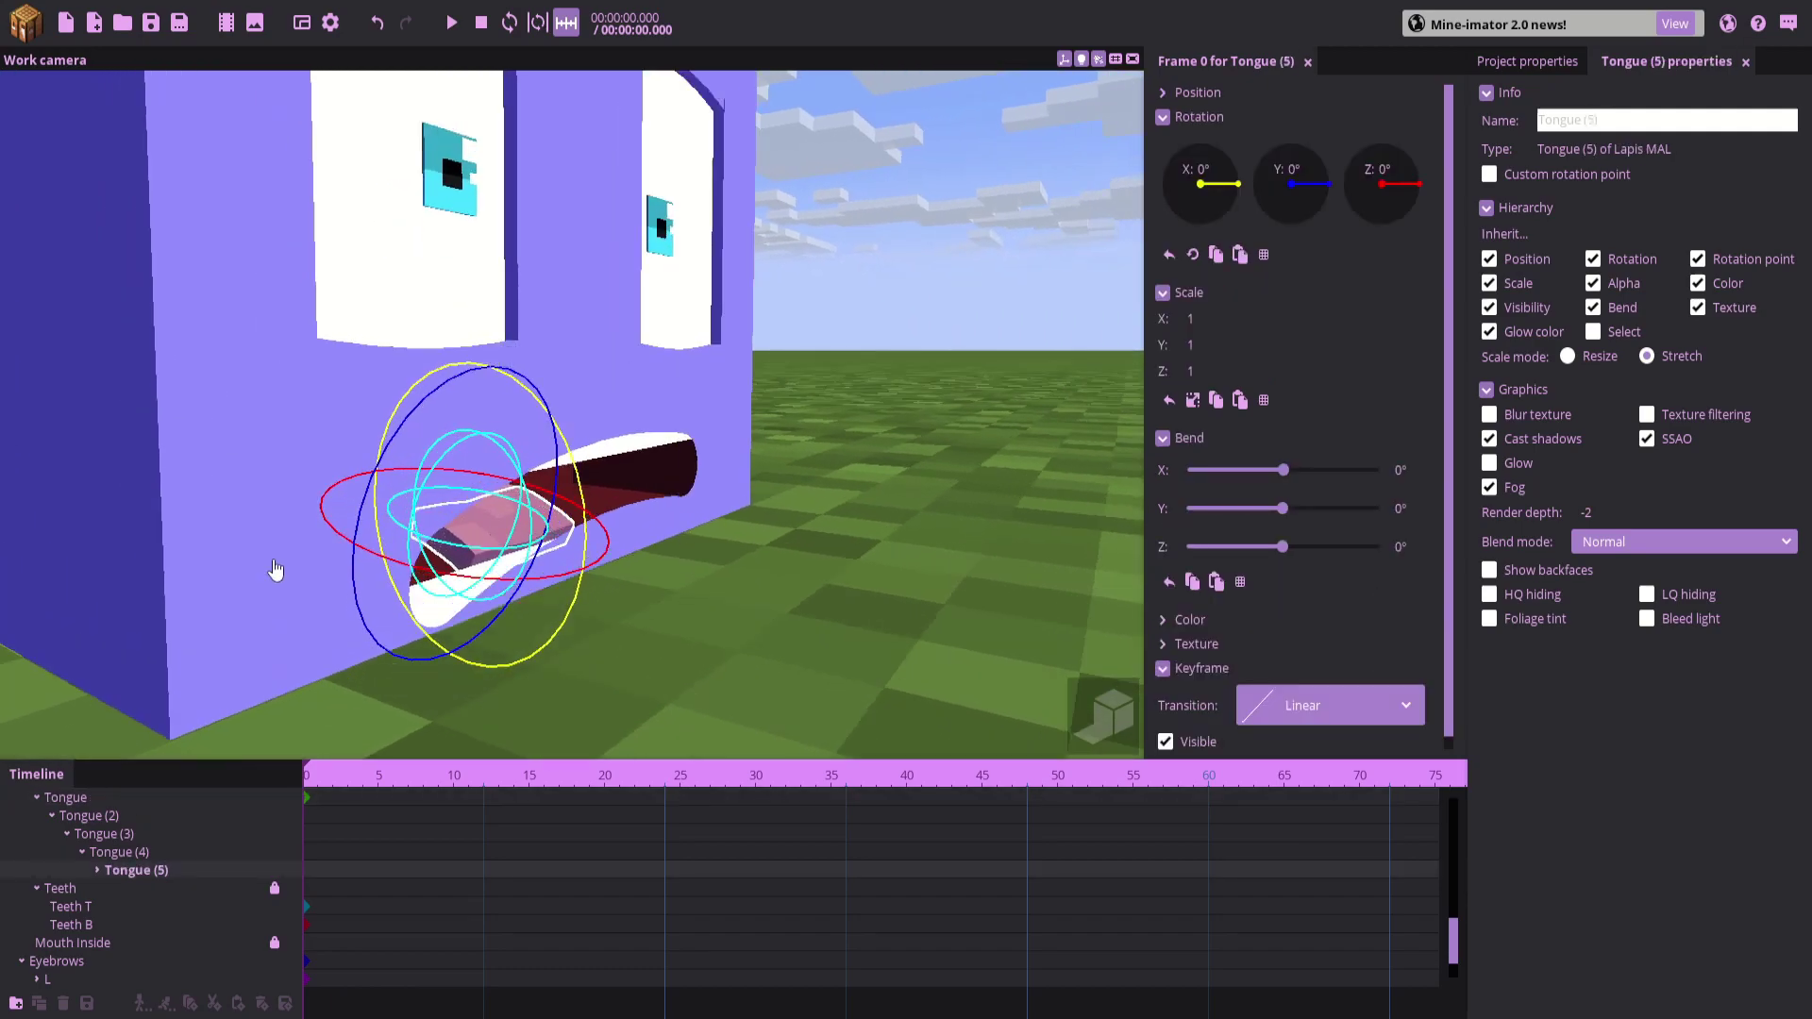
pyautogui.scroll(2, 283, 568)
pyautogui.moveTo(497, 451); pyautogui.dragTo(501, 463)
pyautogui.hotkey('ctrl', 'z')
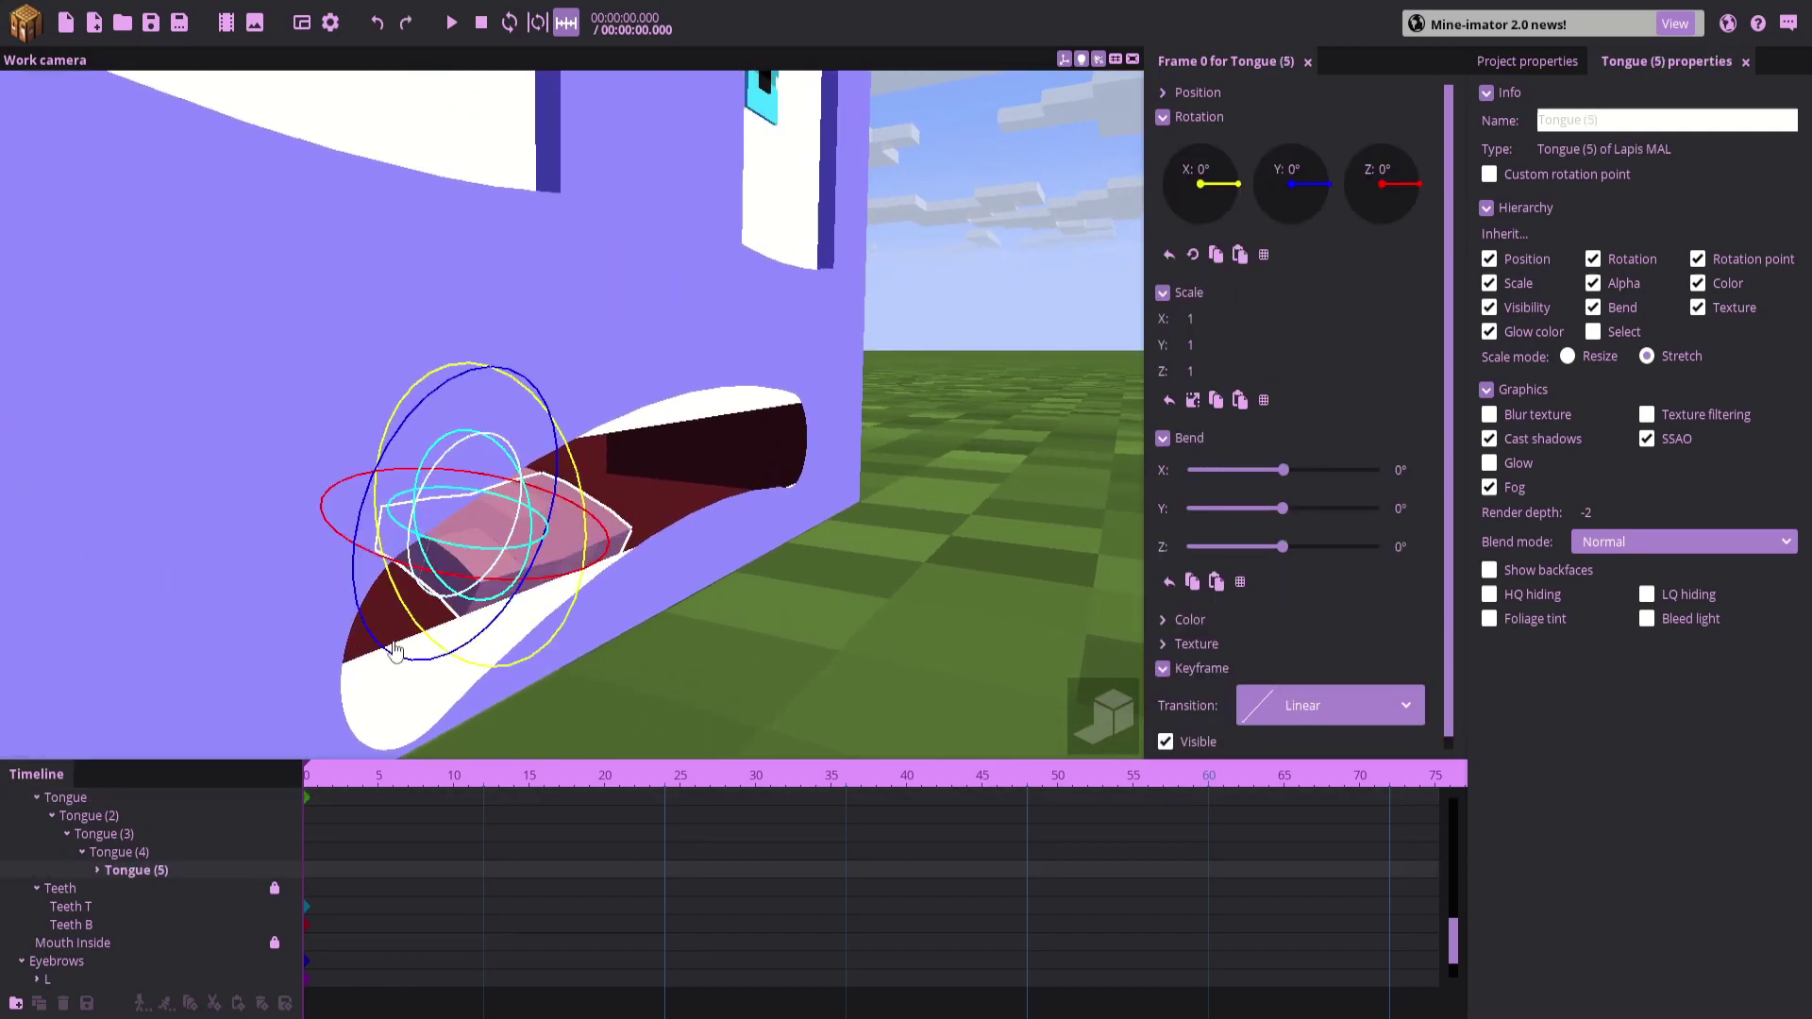
pyautogui.click(98, 836)
pyautogui.click(96, 870)
pyautogui.scroll(2, 92, 895)
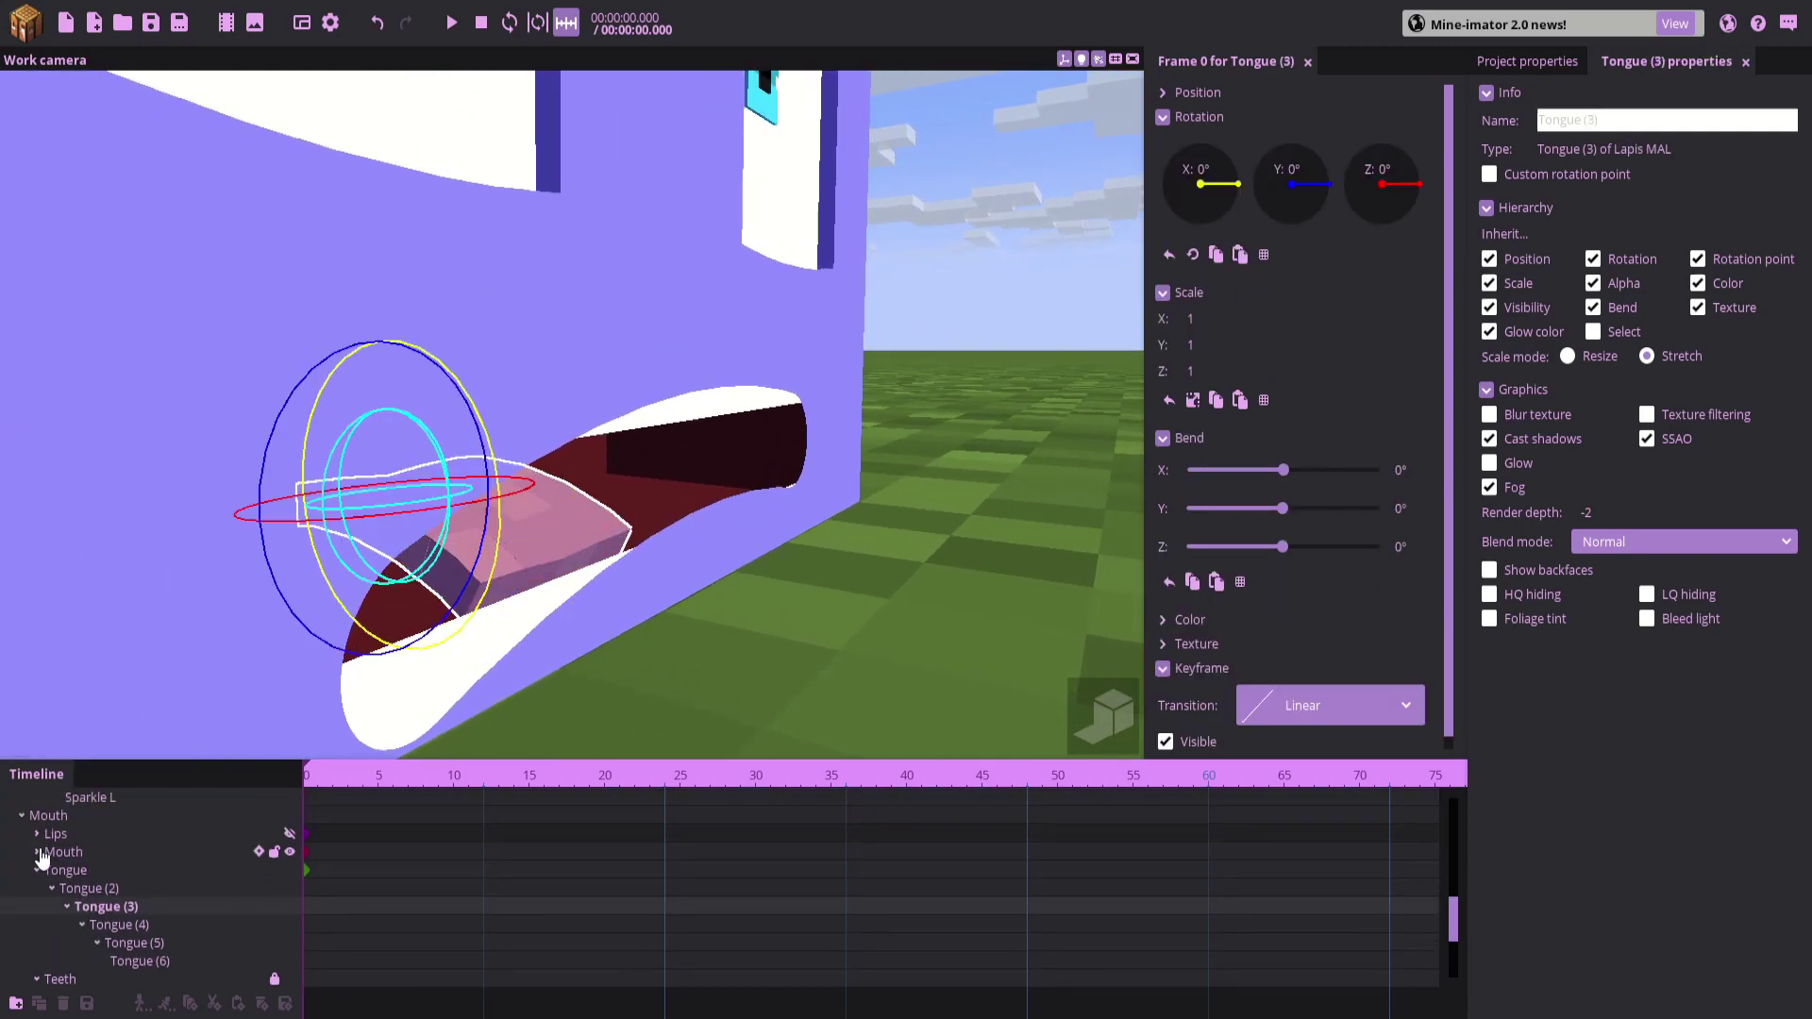
pyautogui.click(31, 876)
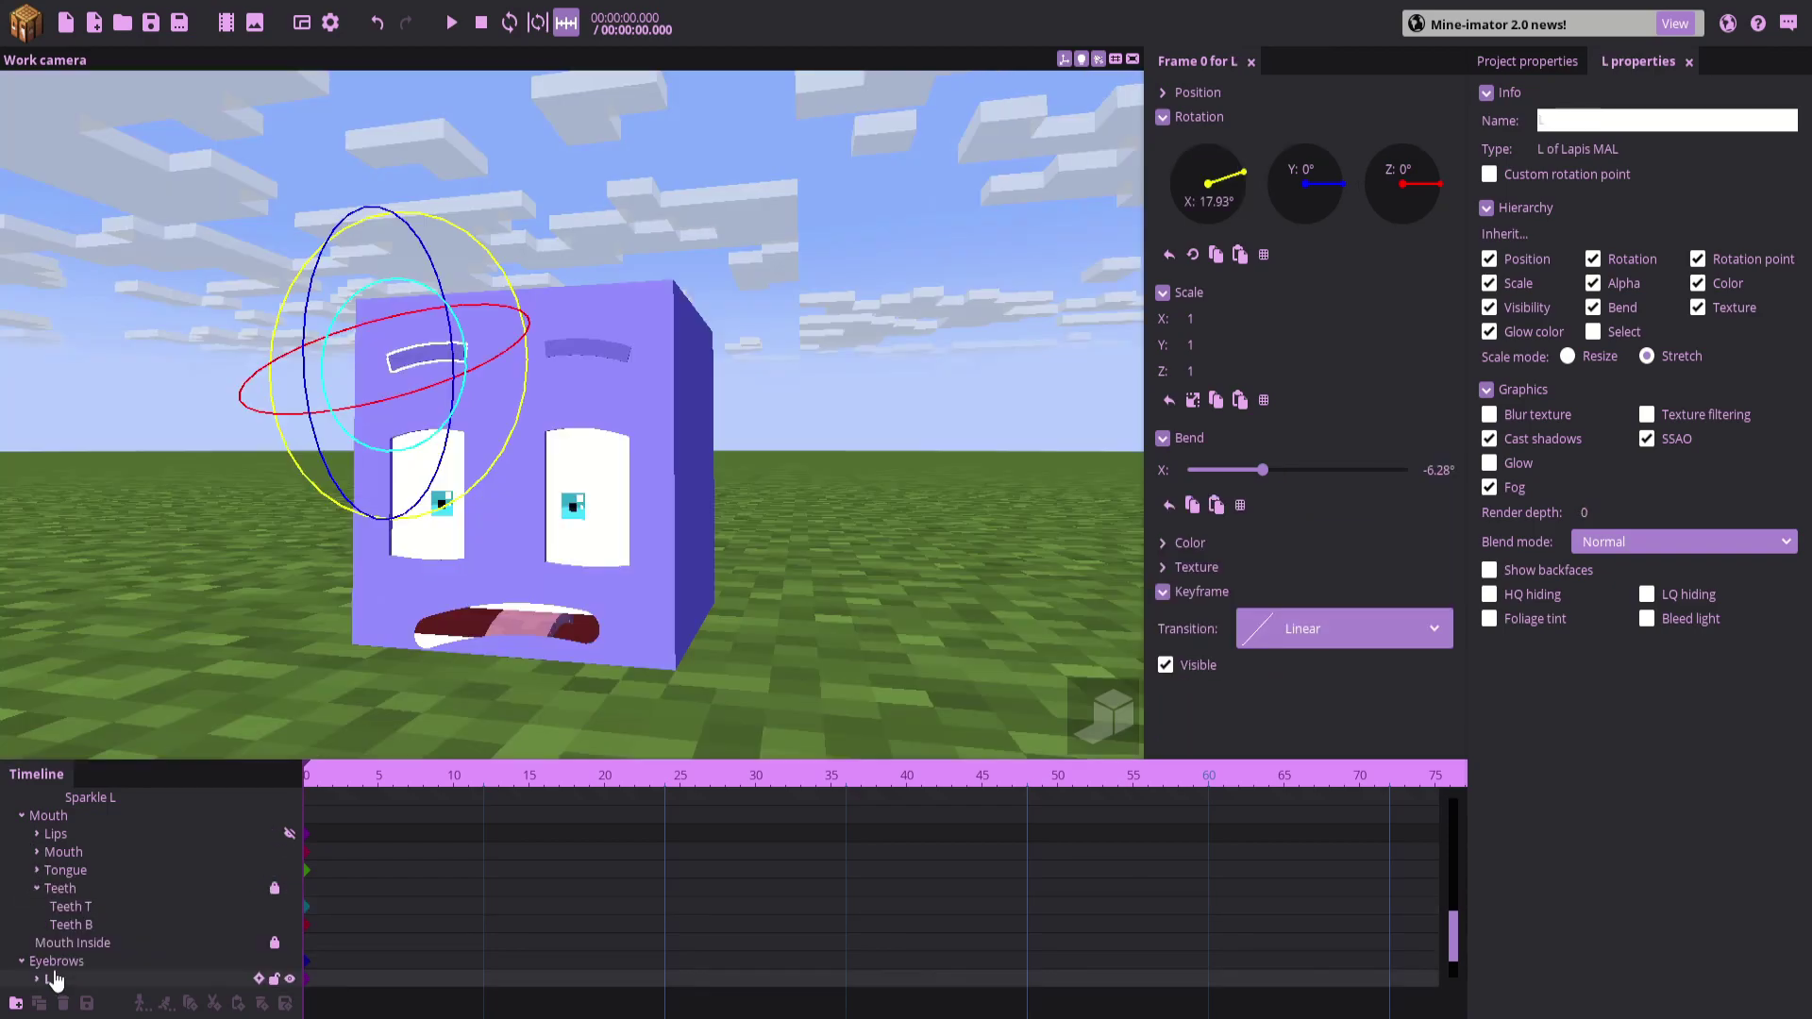
# Try adjusting the vertical position of the Eyebrows group, and undo the change
pyautogui.click(55, 962)
pyautogui.moveTo(321, 566); pyautogui.dragTo(283, 538, button='right')
pyautogui.press('w')
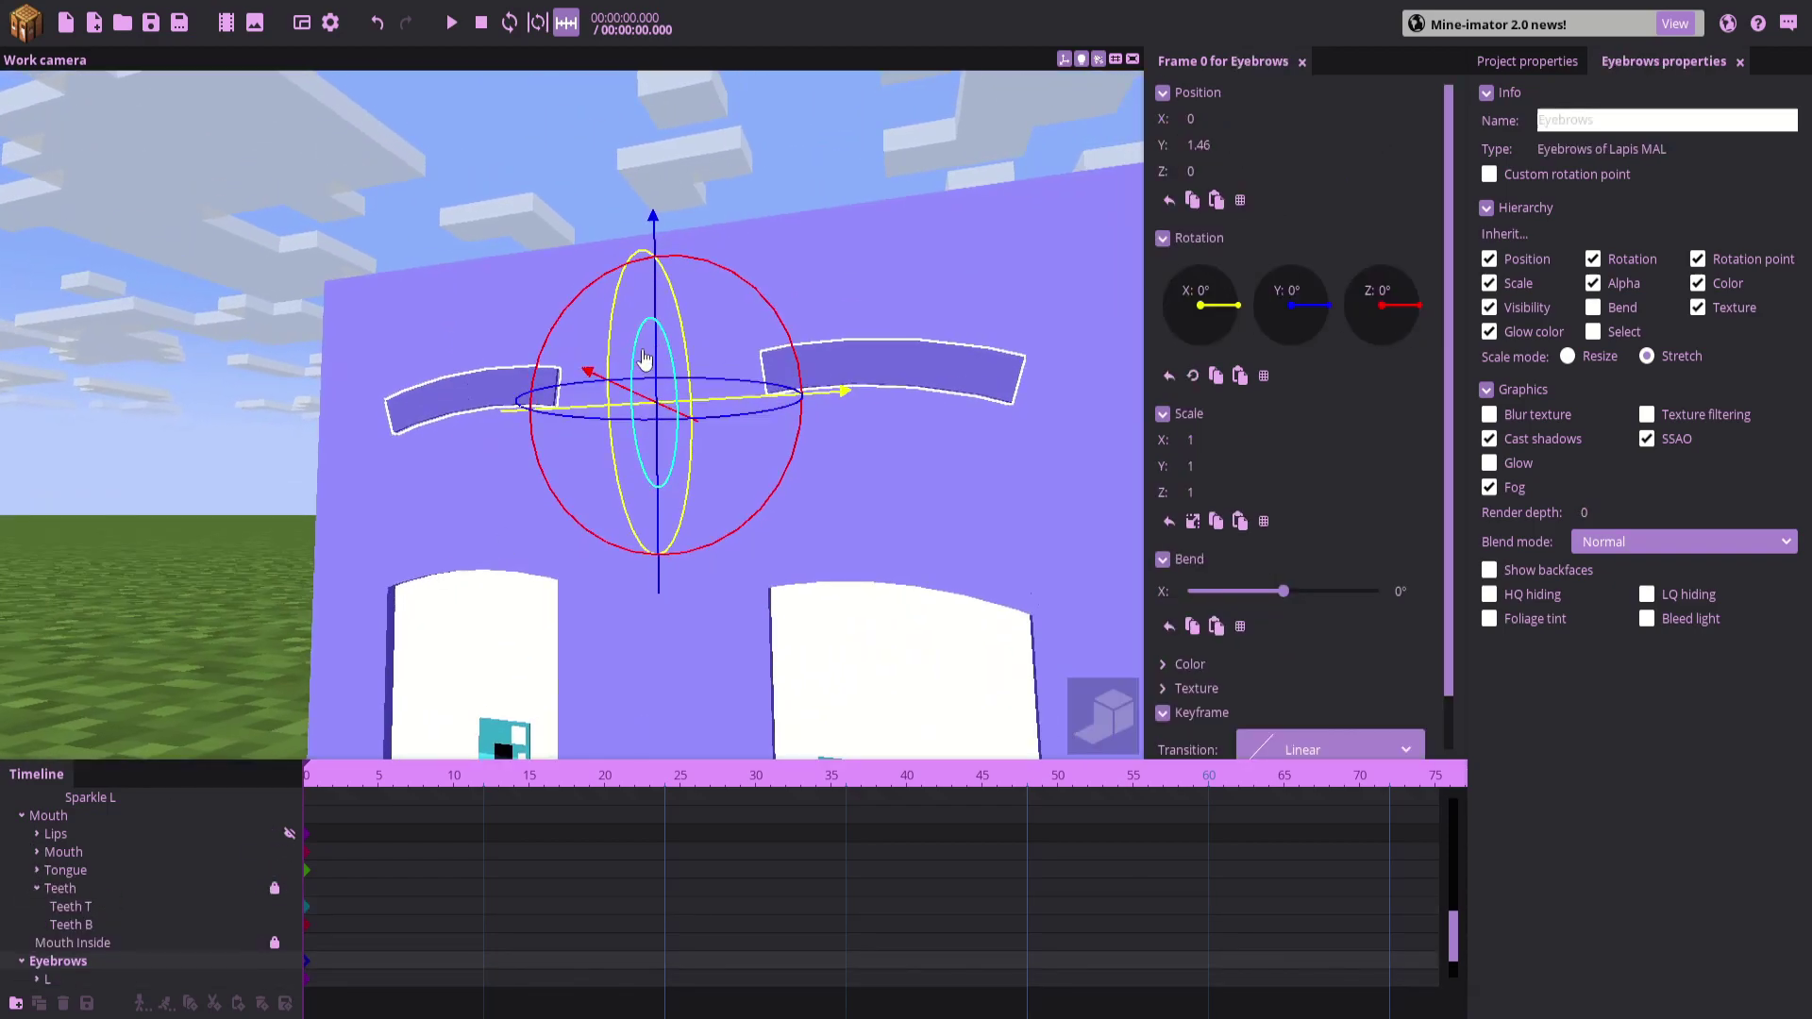
pyautogui.doubleClick(49, 963)
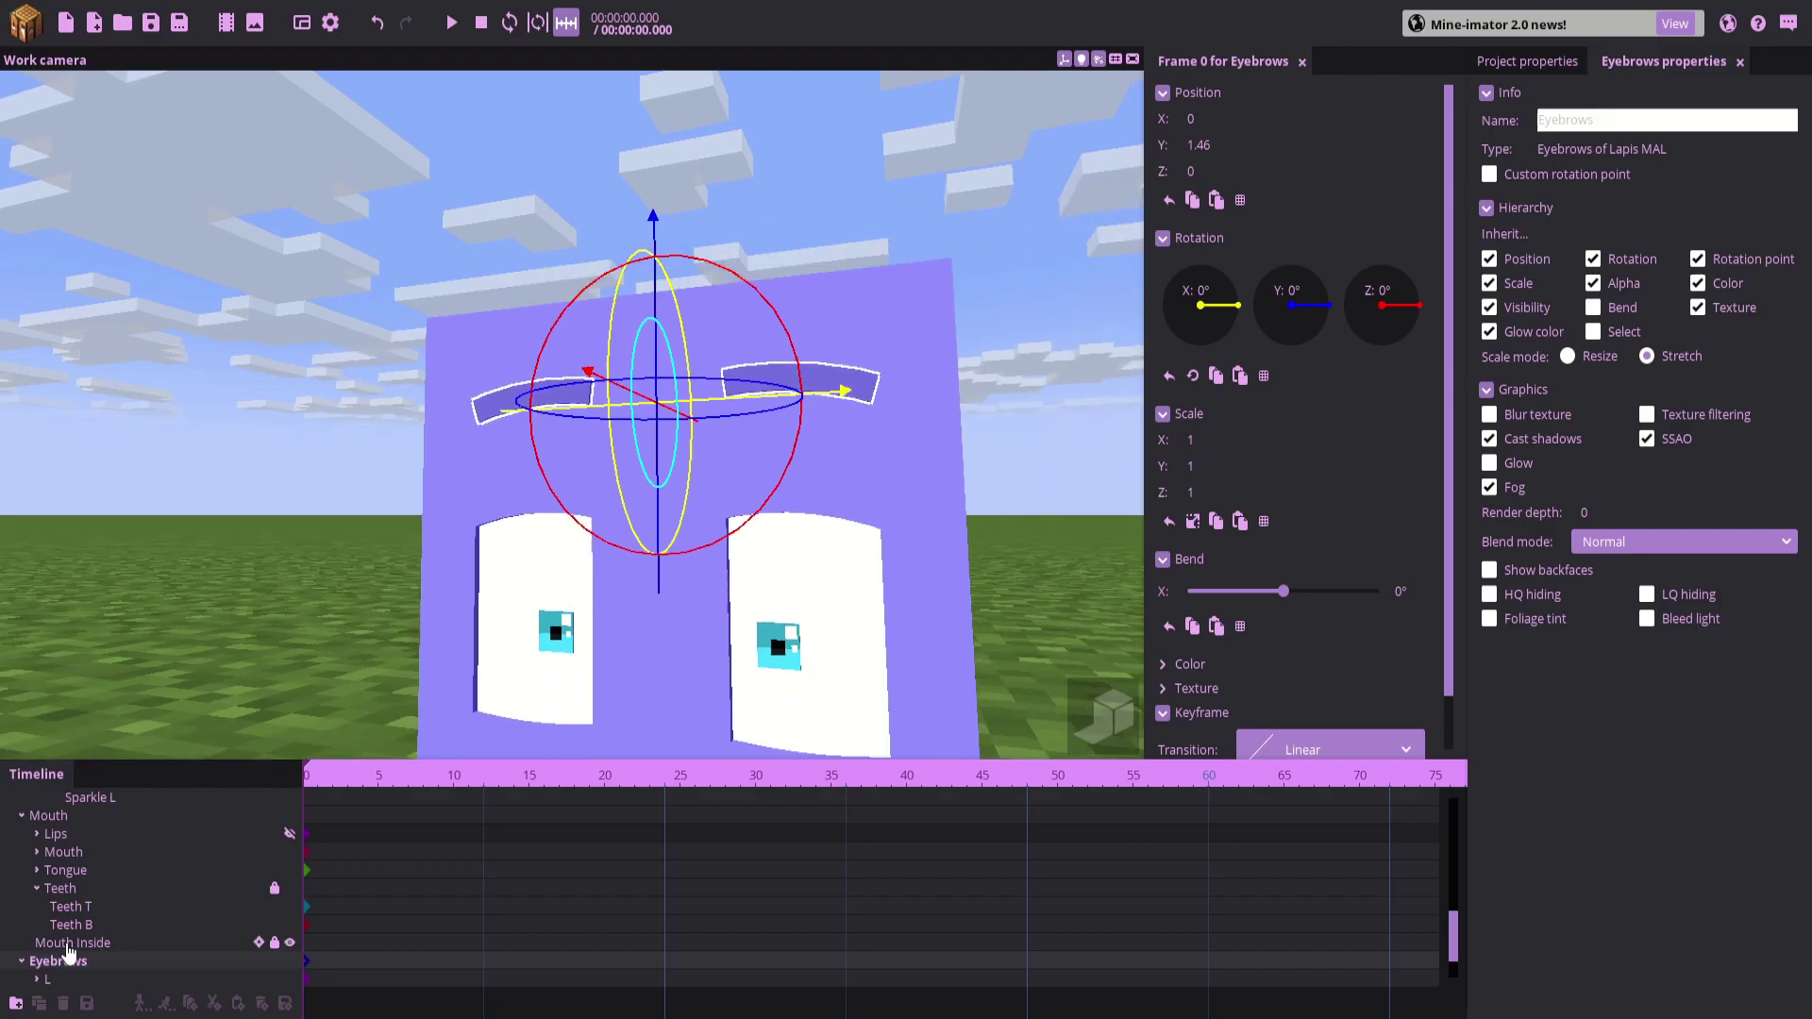
pyautogui.scroll(5, 458, 556)
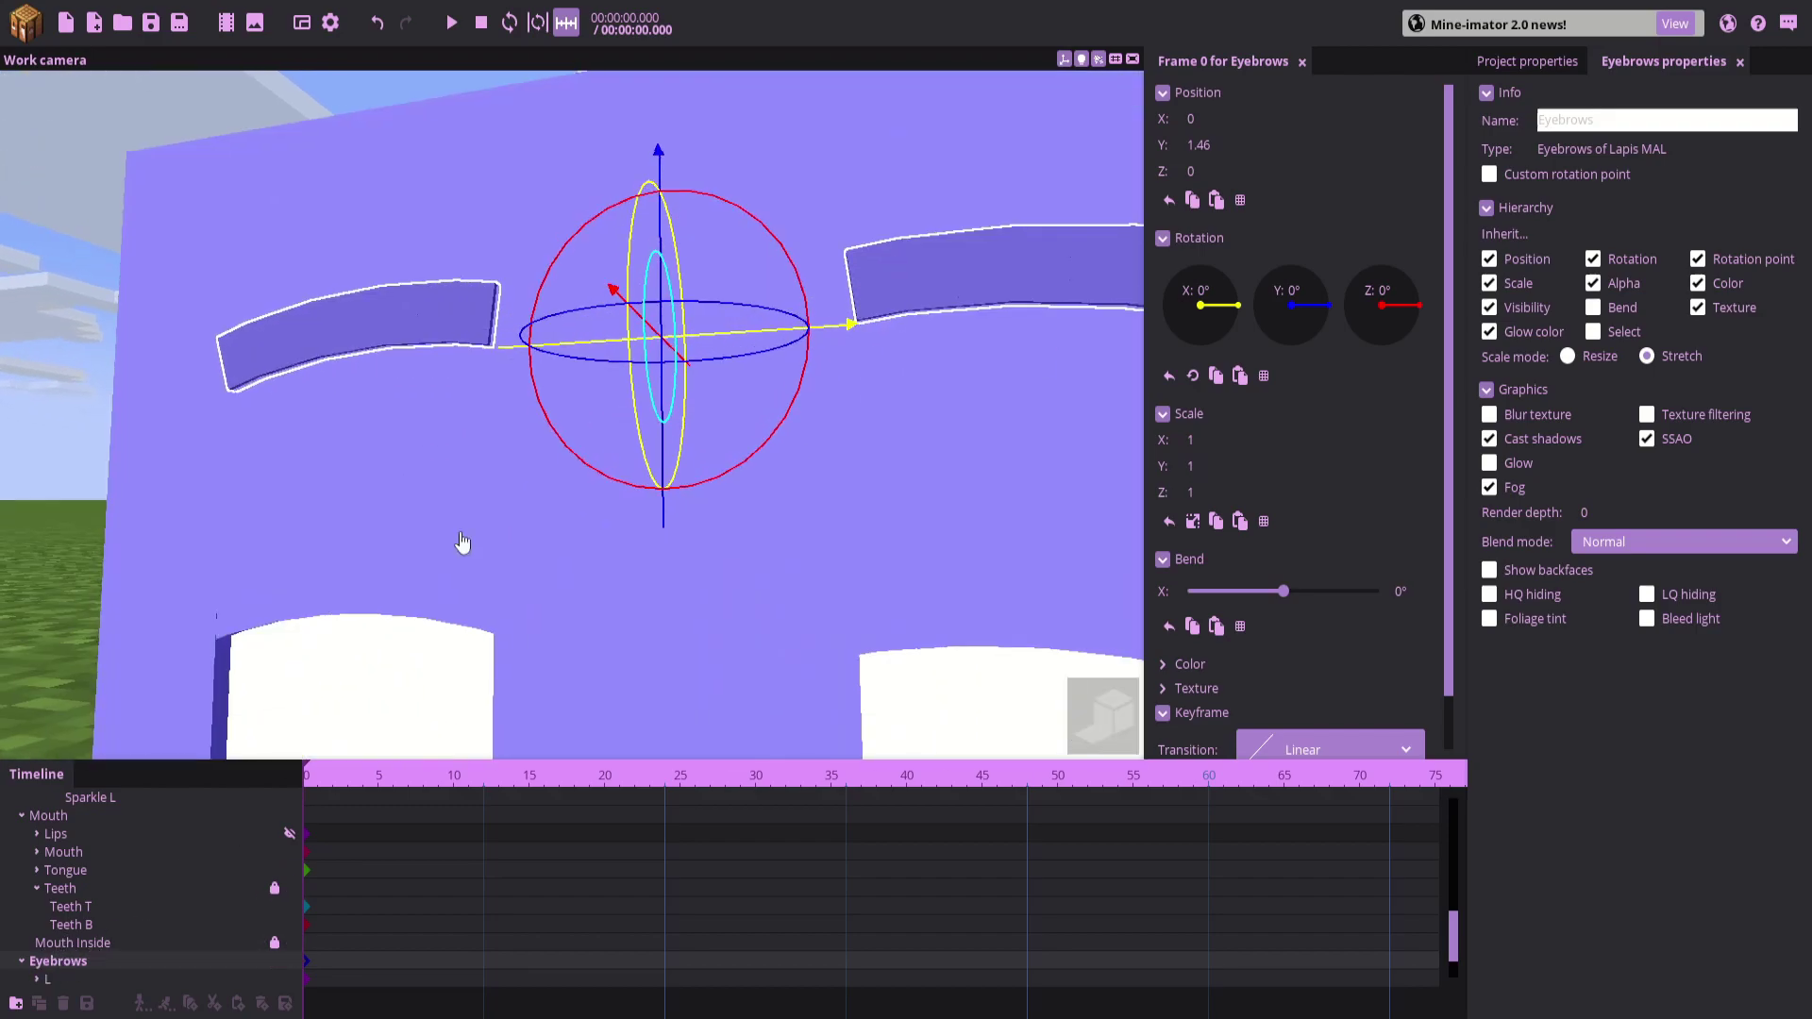
pyautogui.moveTo(657, 273)
pyautogui.mouseDown()
pyautogui.moveTo(679, 324)
pyautogui.moveTo(651, 251)
pyautogui.moveTo(663, 307)
pyautogui.mouseUp()
pyautogui.hotkey('ctrl', 'z')
pyautogui.scroll(-5, 472, 378)
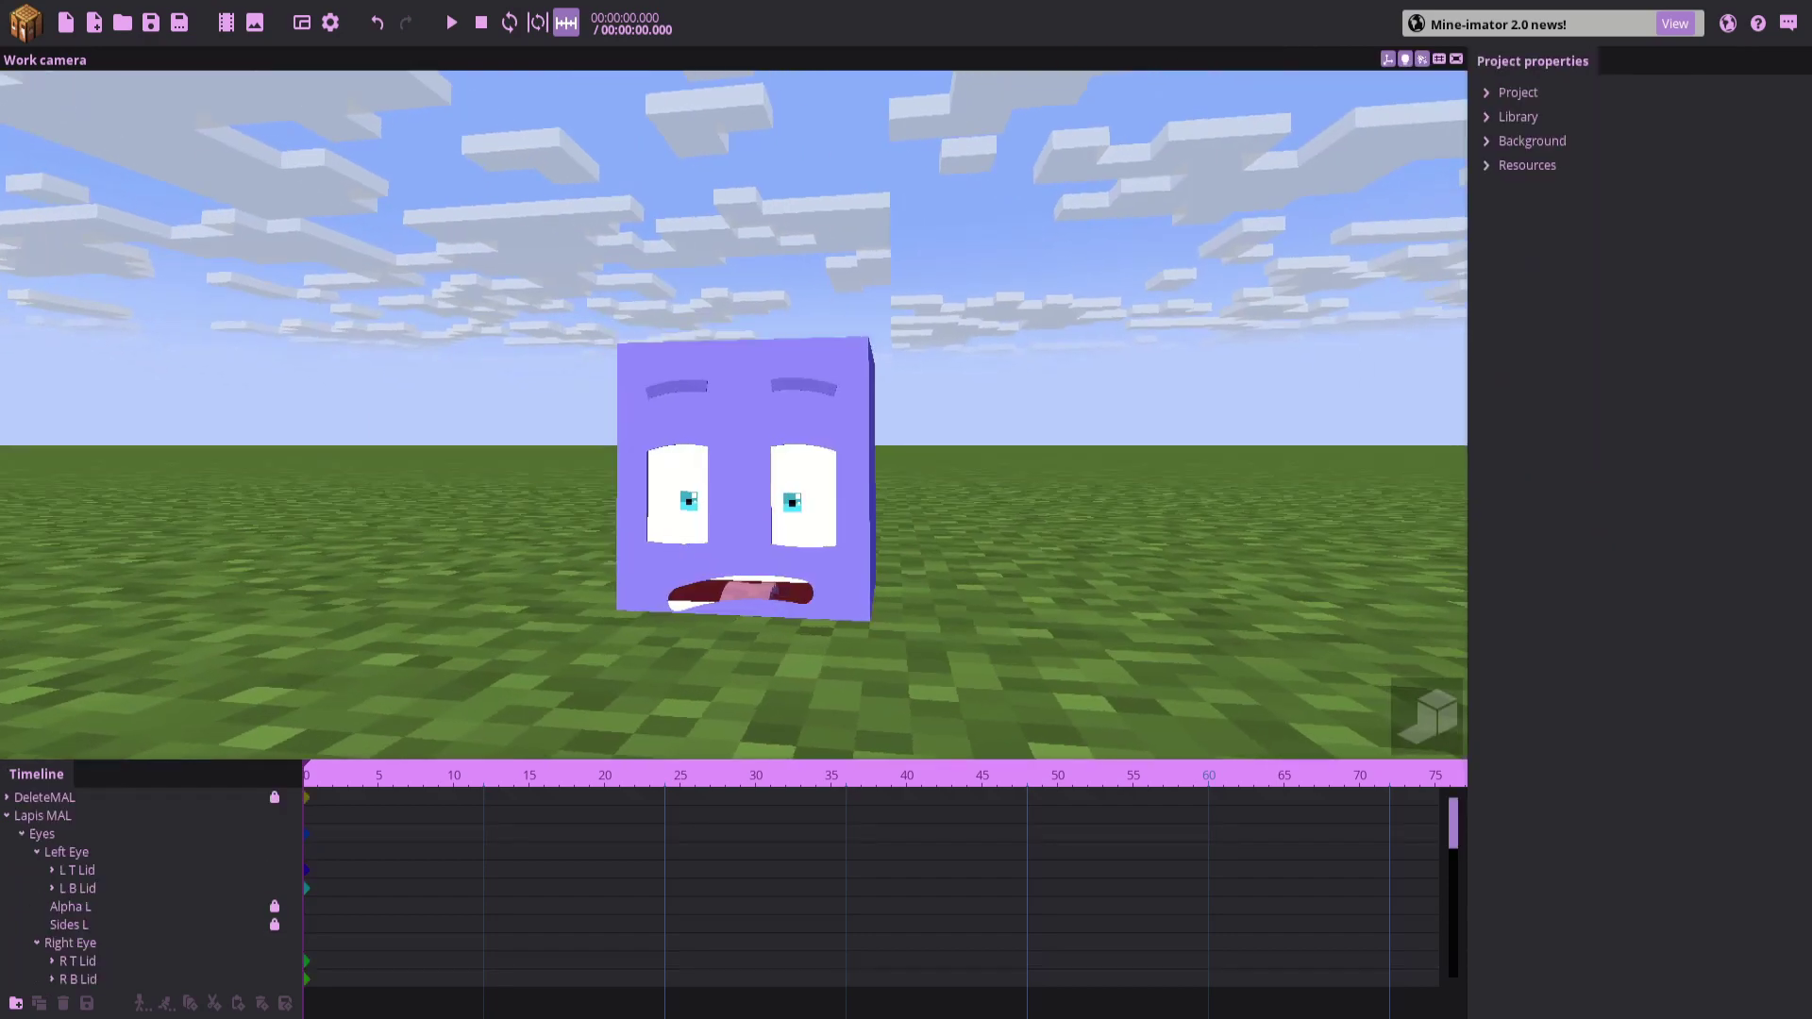
pyautogui.moveTo(802, 529); pyautogui.dragTo(765, 517)
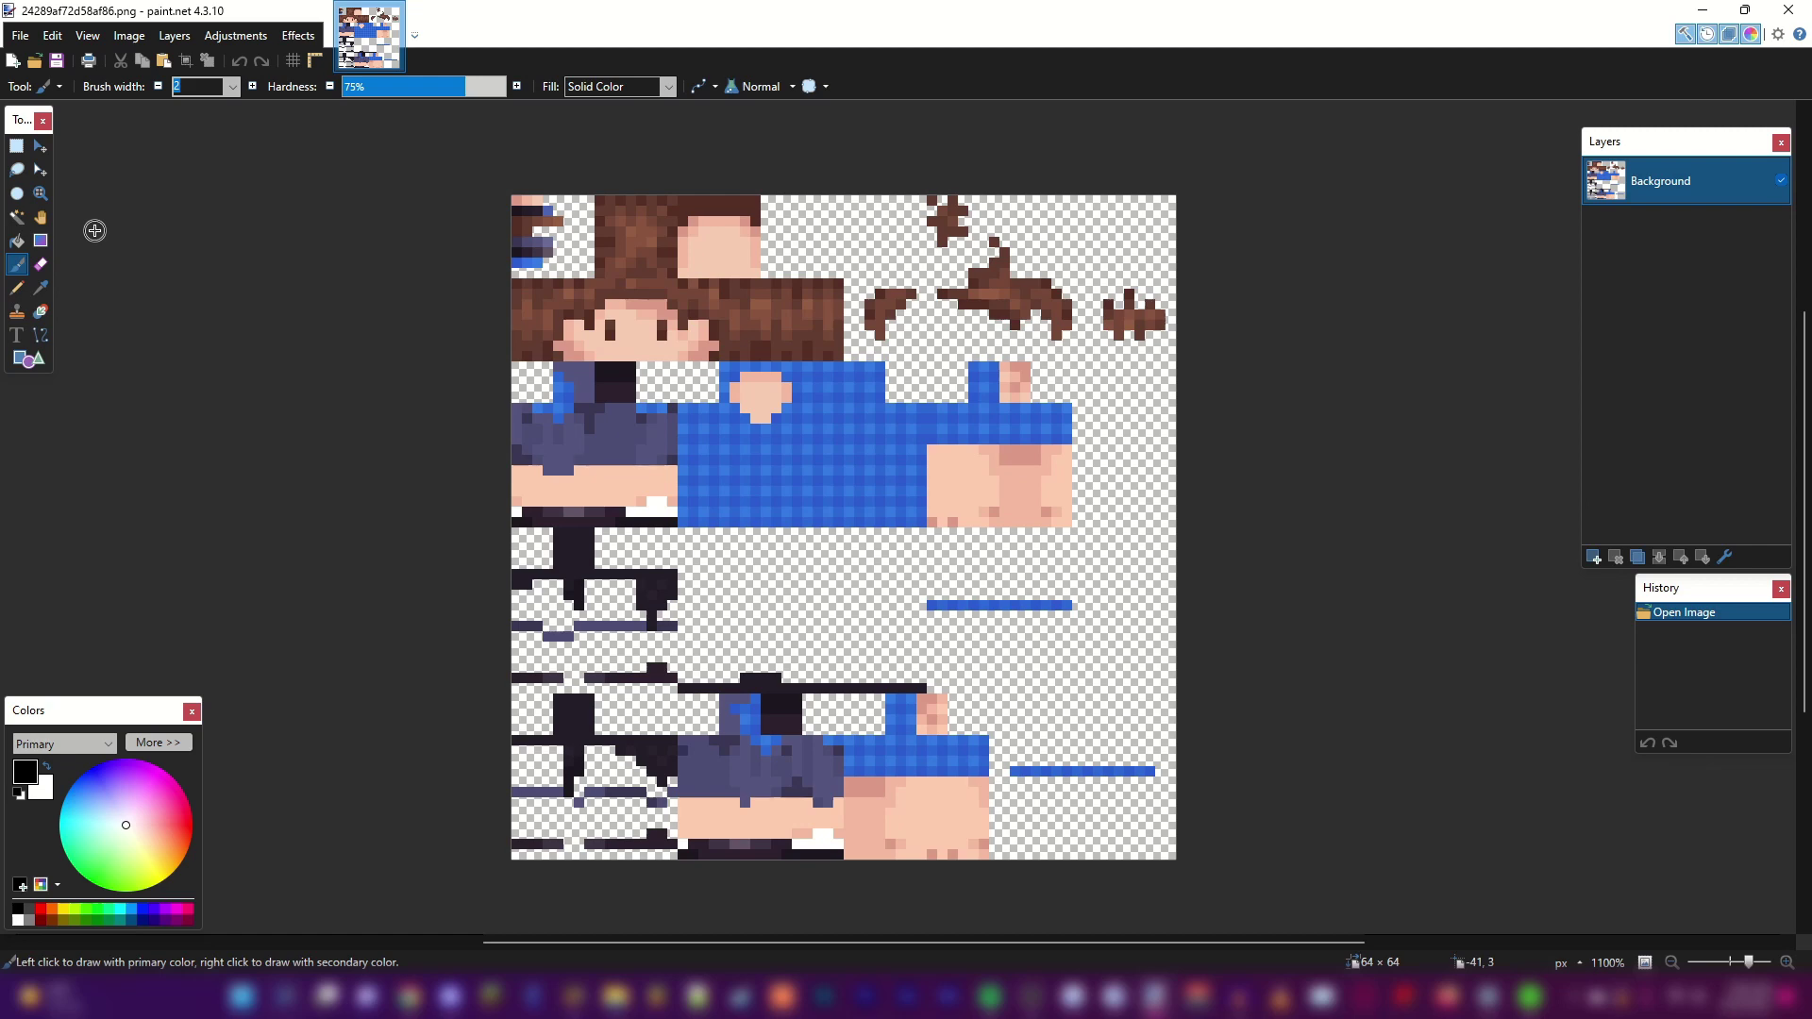
# Switch to paint.net, sample the light skin tone beside the eye with the Color Picker, and expand the colour details
pyautogui.click(41, 289)
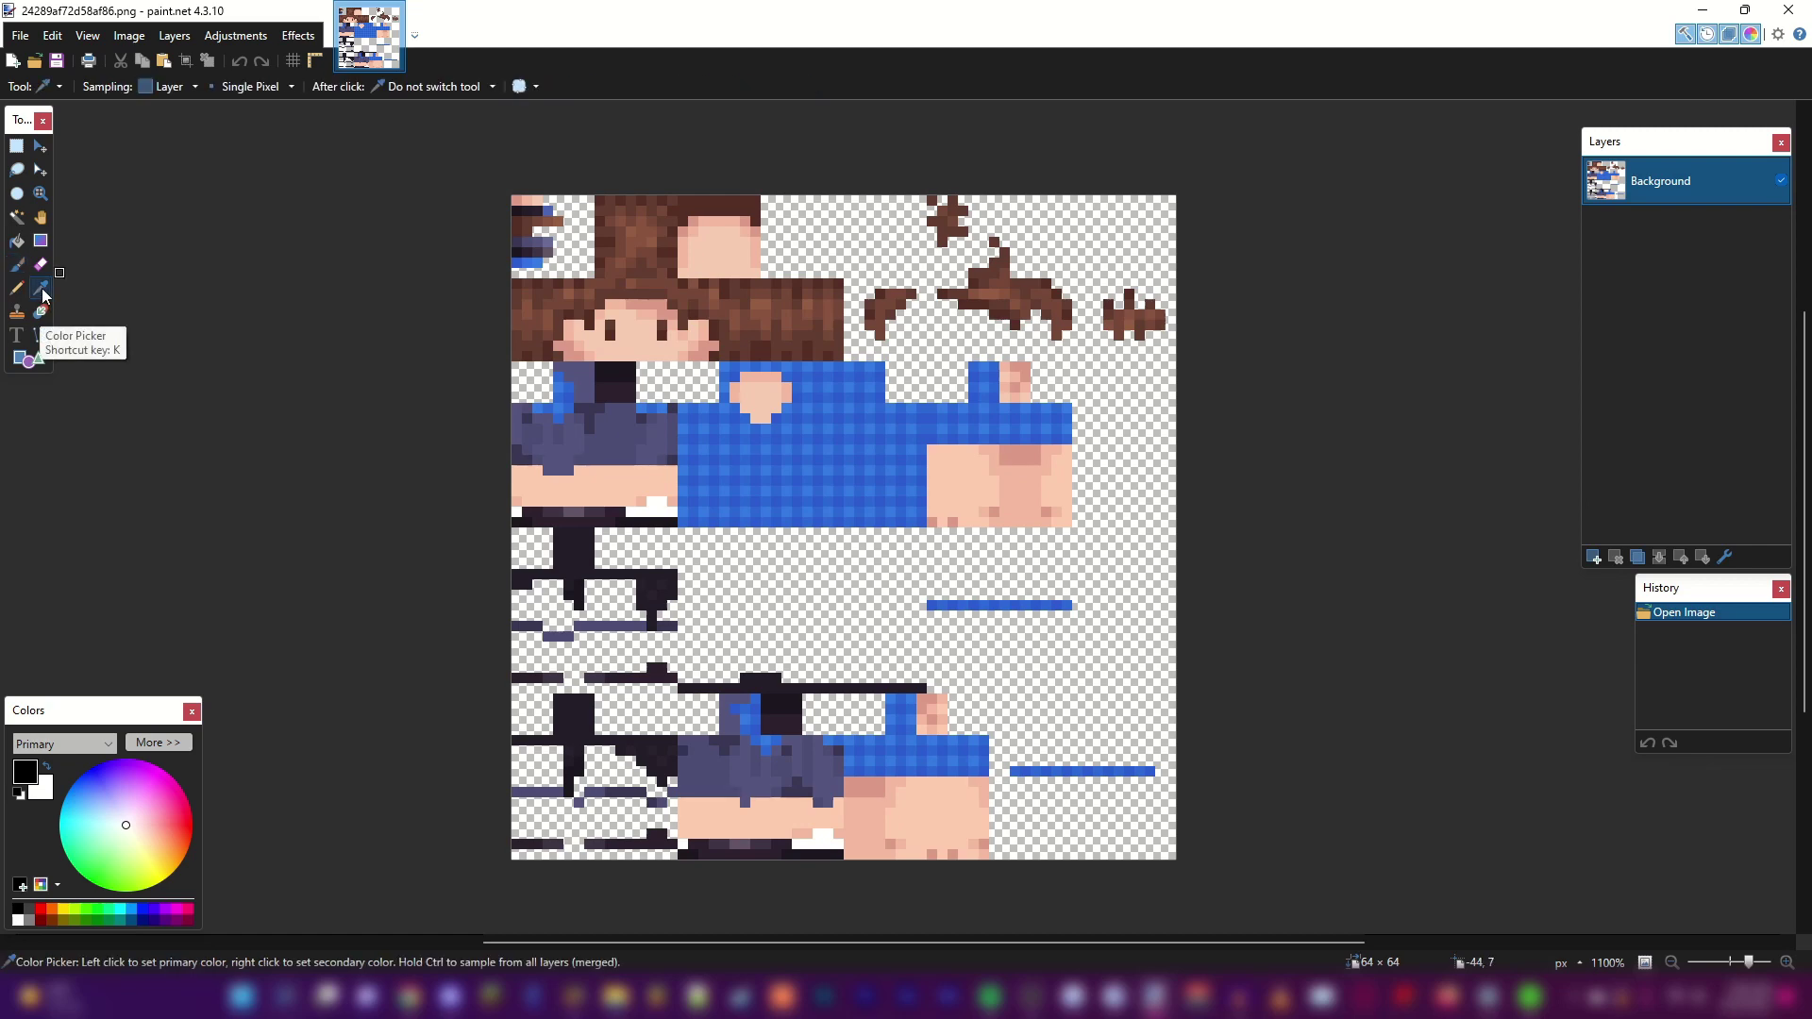
pyautogui.keyDown('ctrl'); pyautogui.scroll(8, 622, 312); pyautogui.keyUp('ctrl')
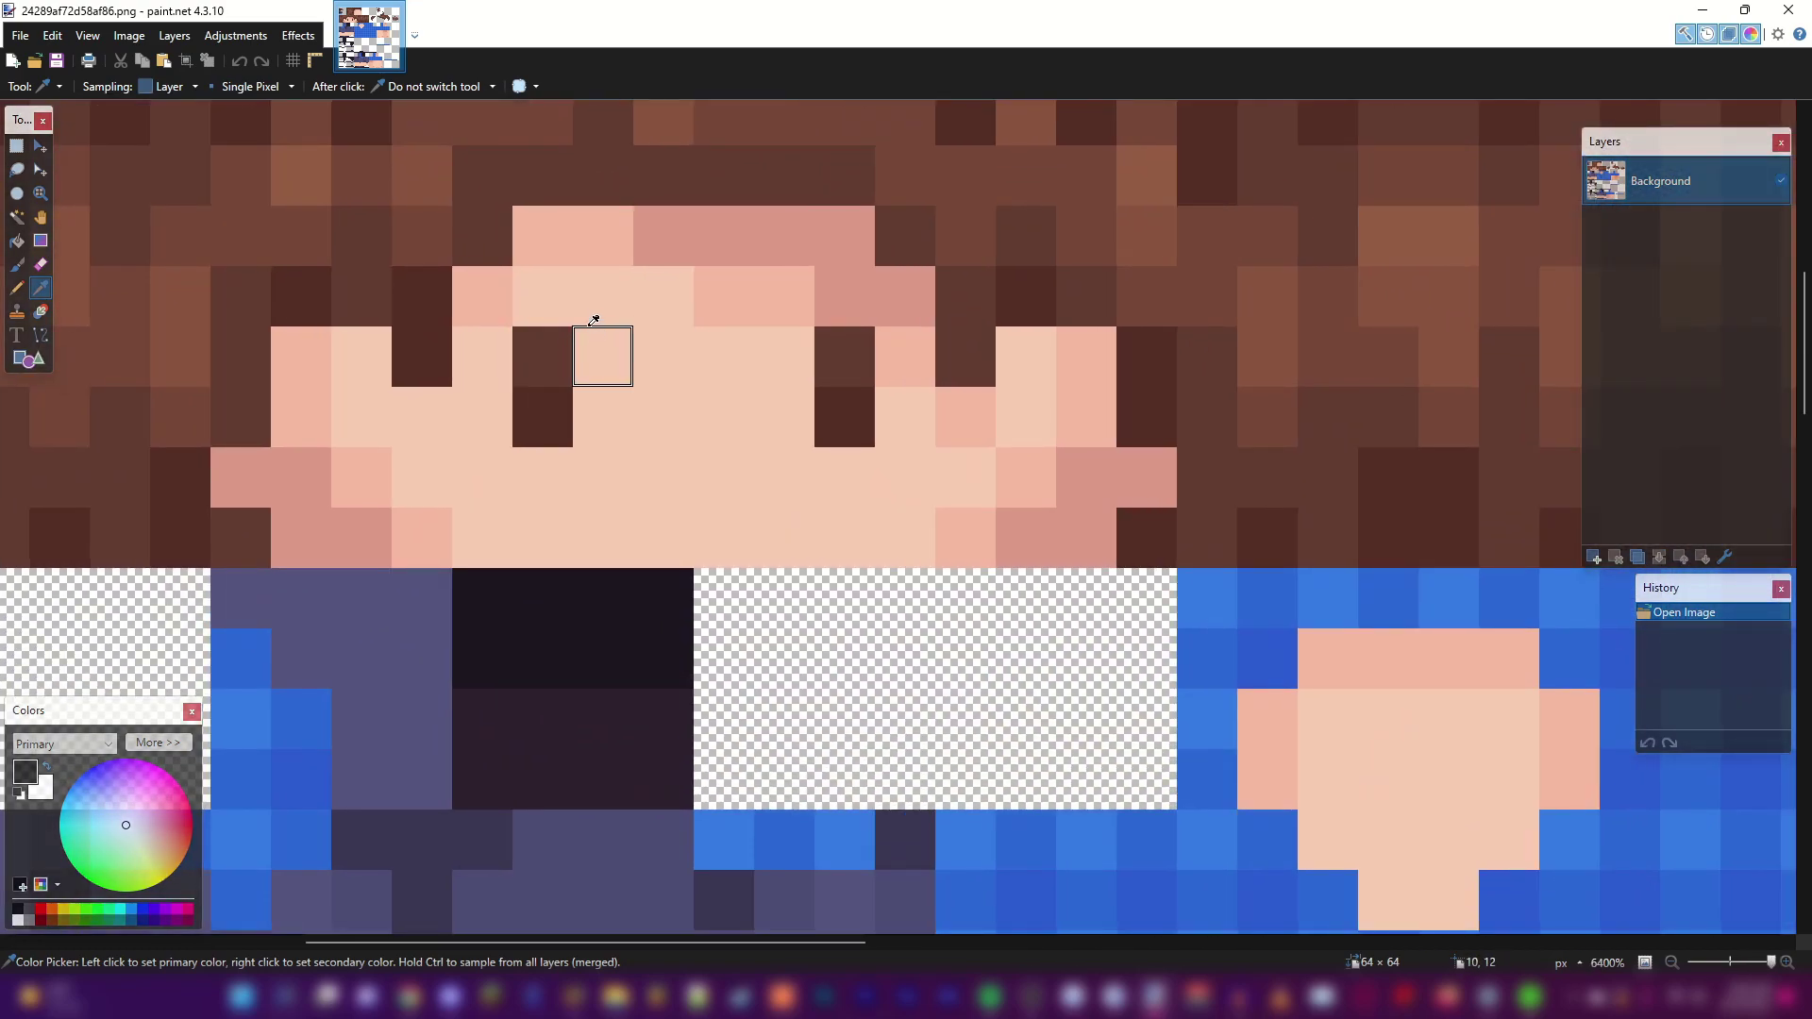
pyautogui.click(599, 331)
pyautogui.click(149, 744)
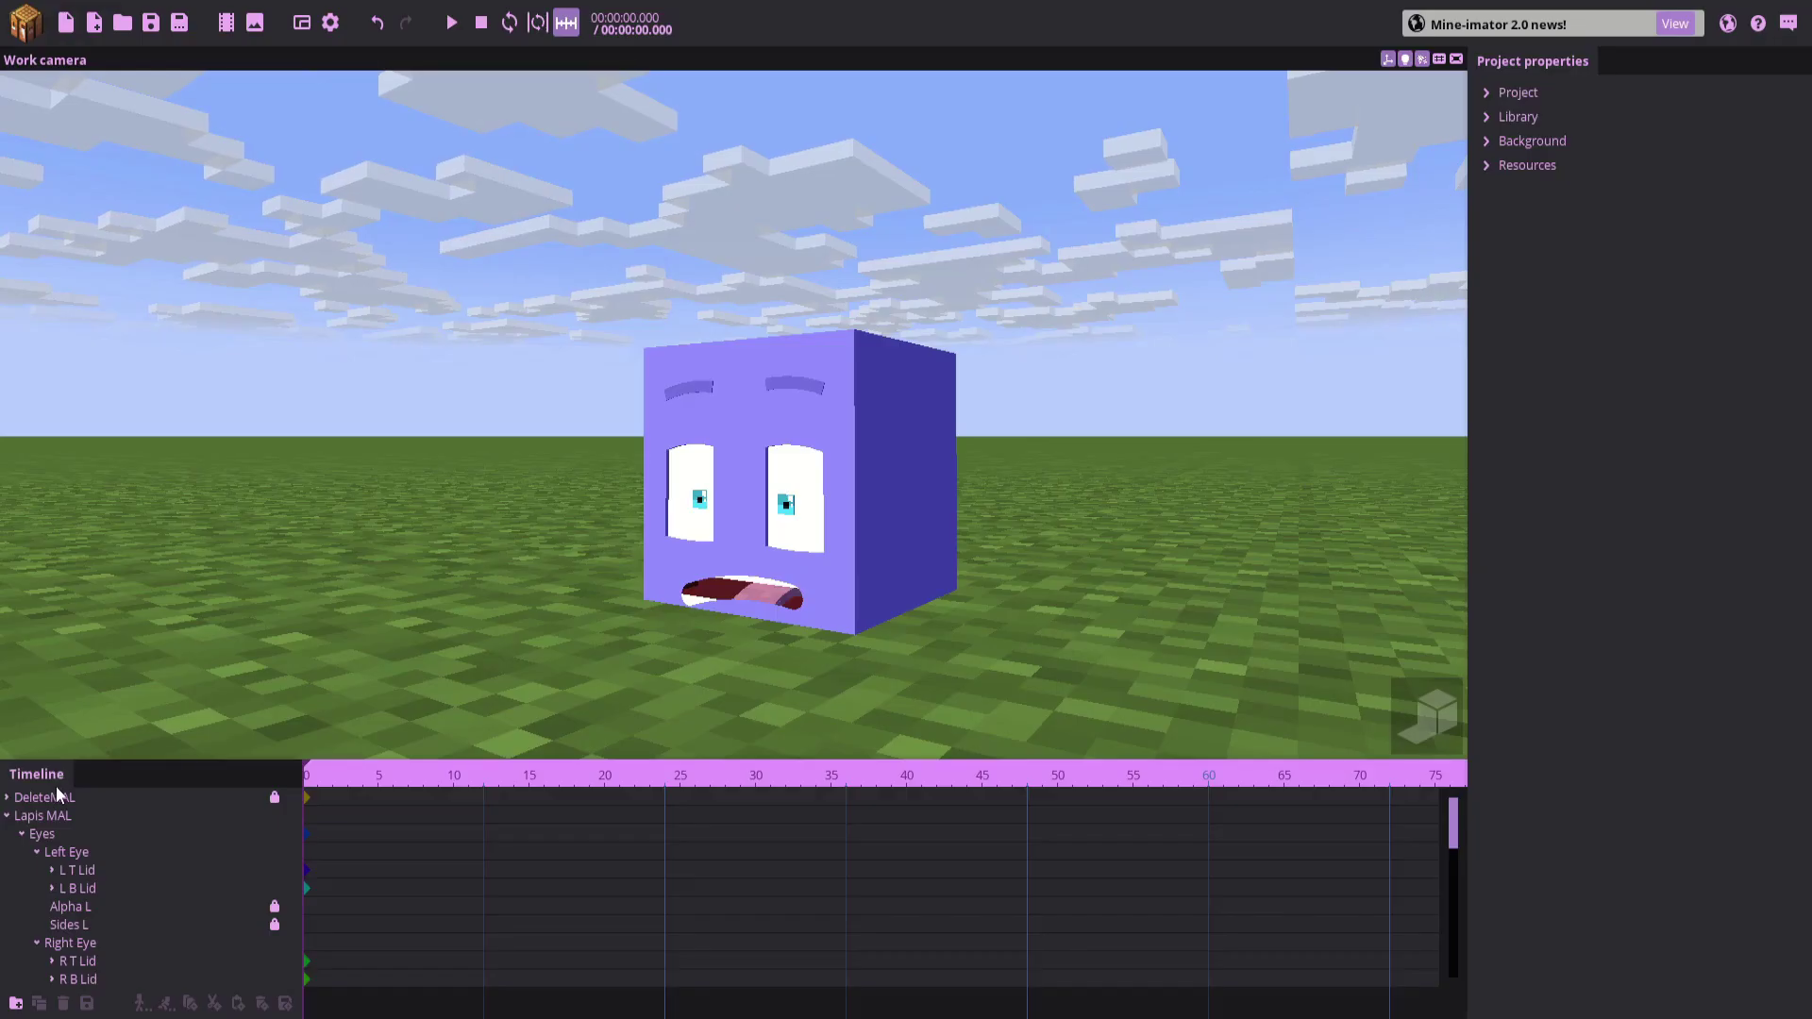
# Switch to Mine-imator and set the RGB multiply colour of the DeleteMAL head to F7CBB4
pyautogui.click(55, 793)
pyautogui.click(1200, 558)
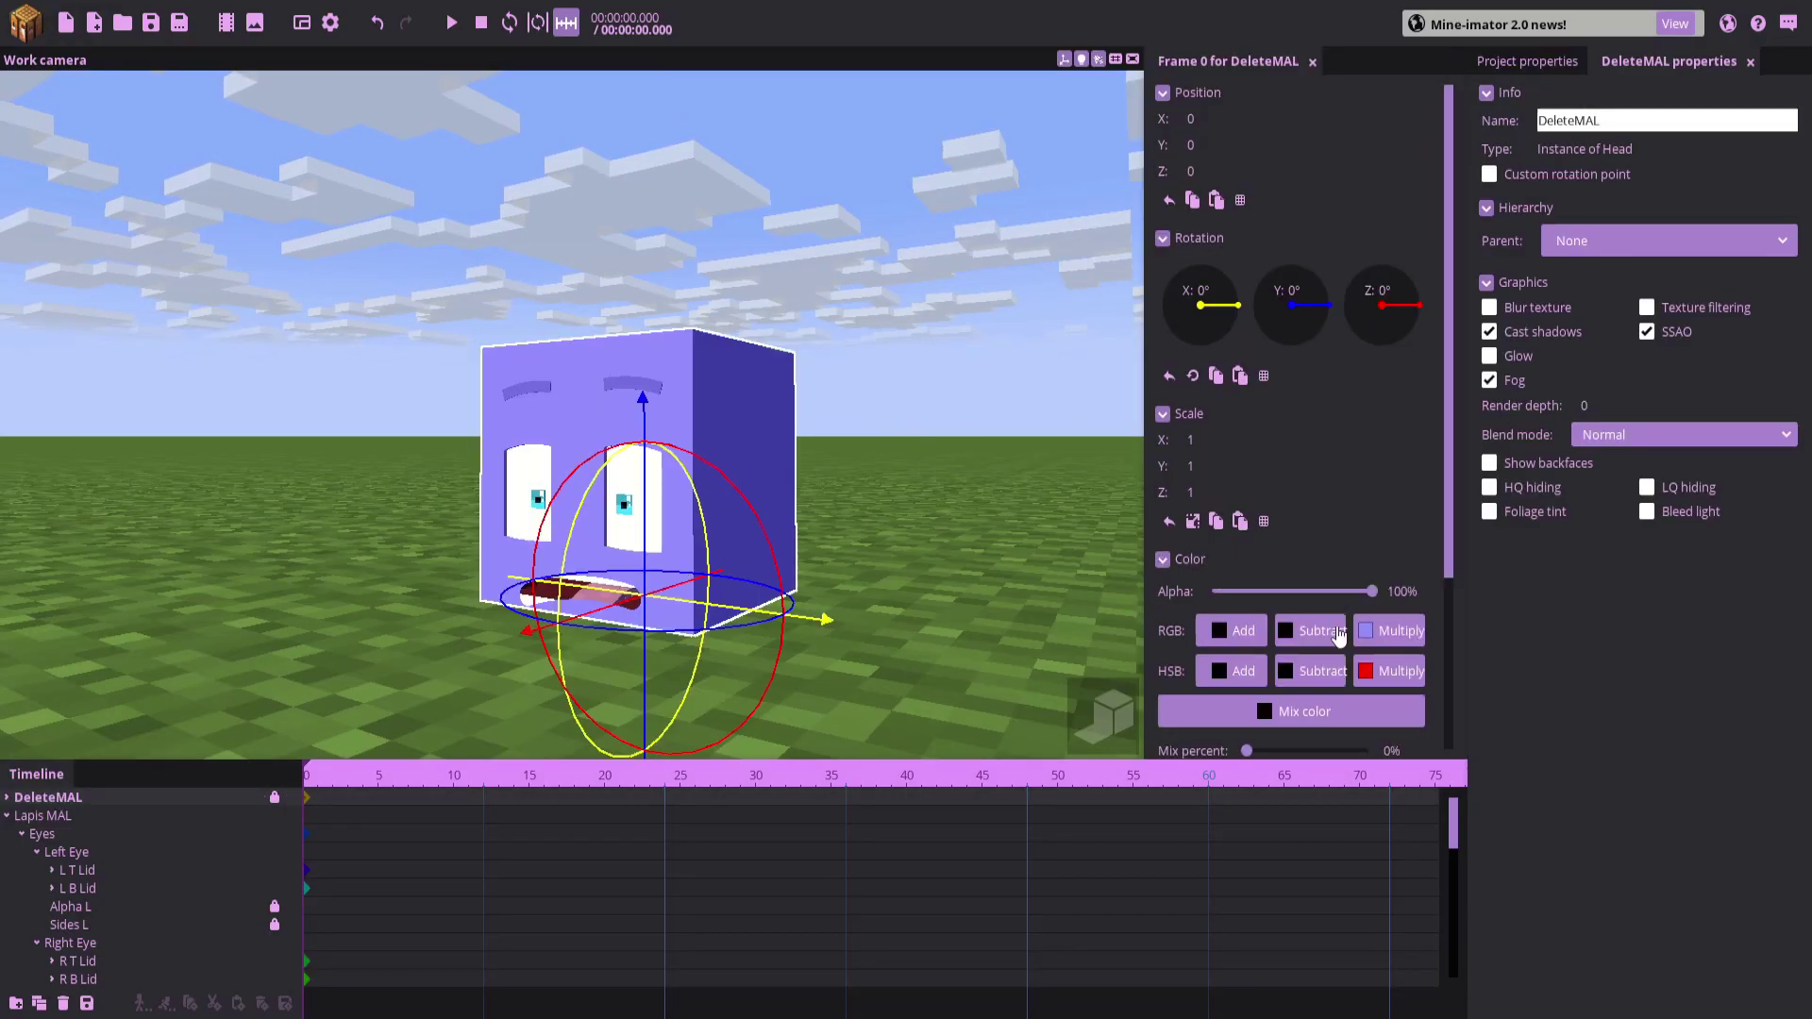
pyautogui.click(1380, 631)
pyautogui.doubleClick(997, 535)
pyautogui.write('F7CBB4')
pyautogui.click(906, 634)
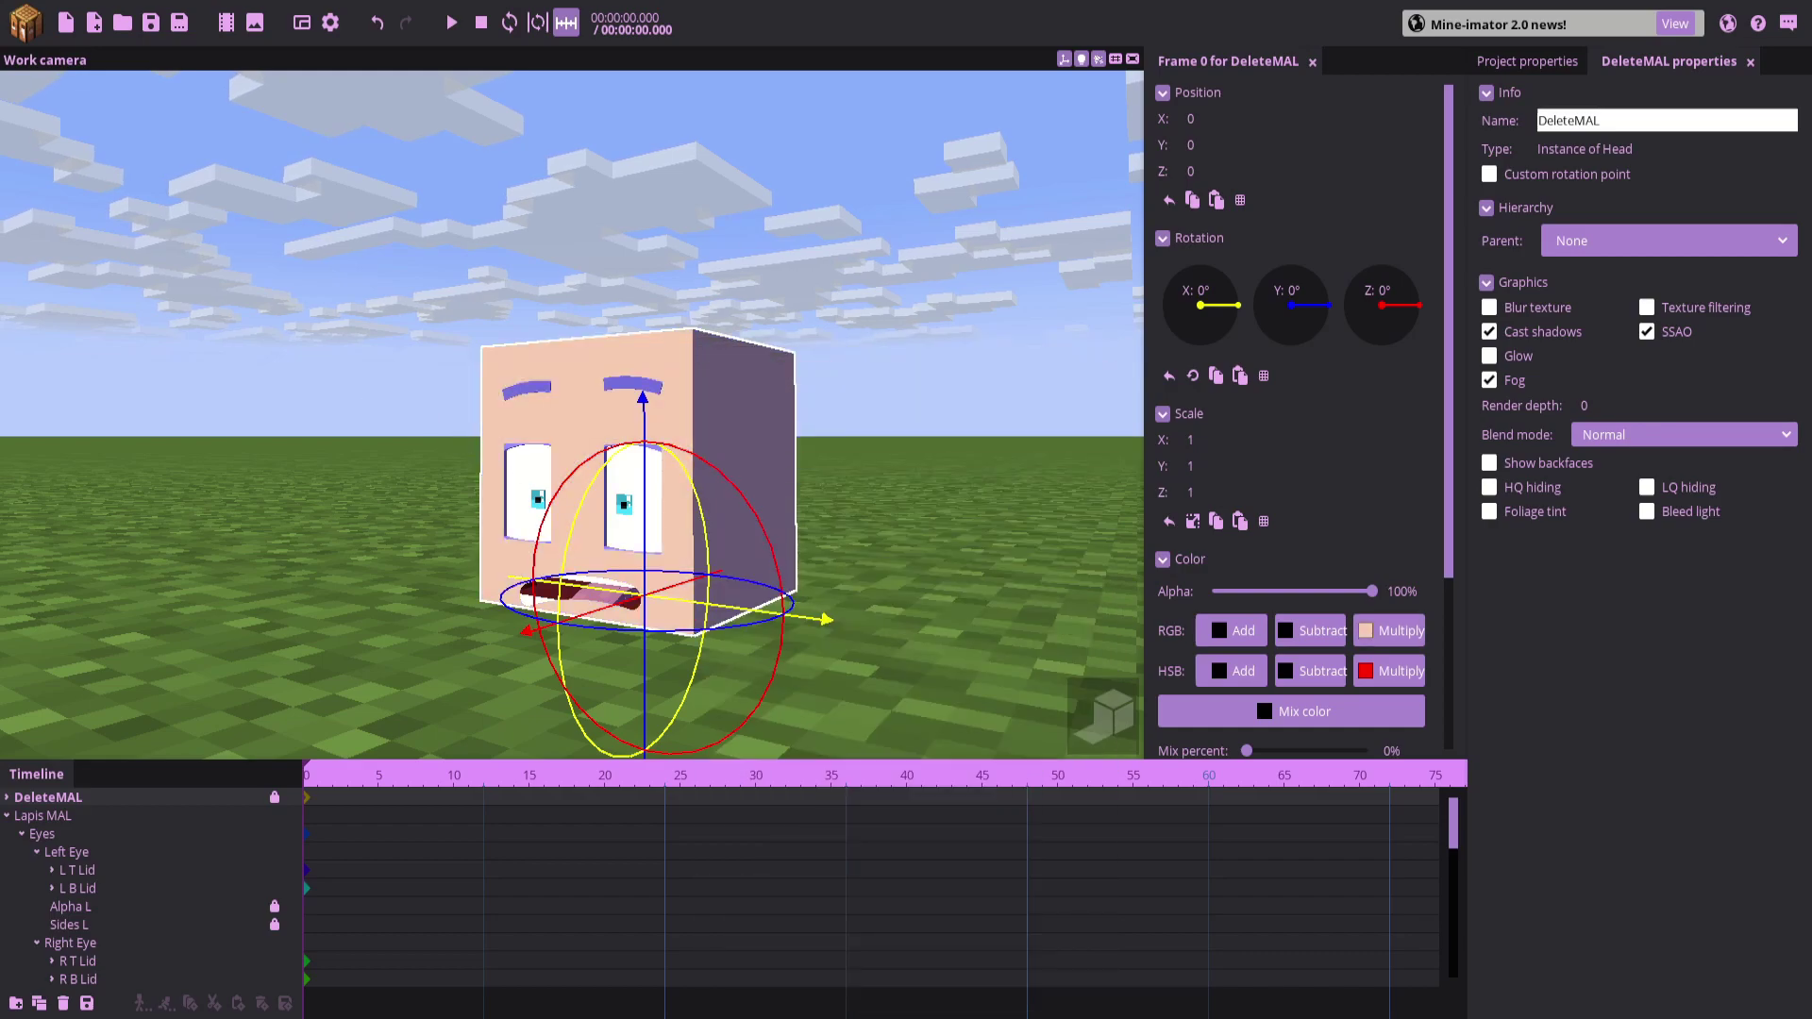
# Set the RGB multiply colour of the Eyes group to F7CBB4
pyautogui.scroll(5, 409, 397)
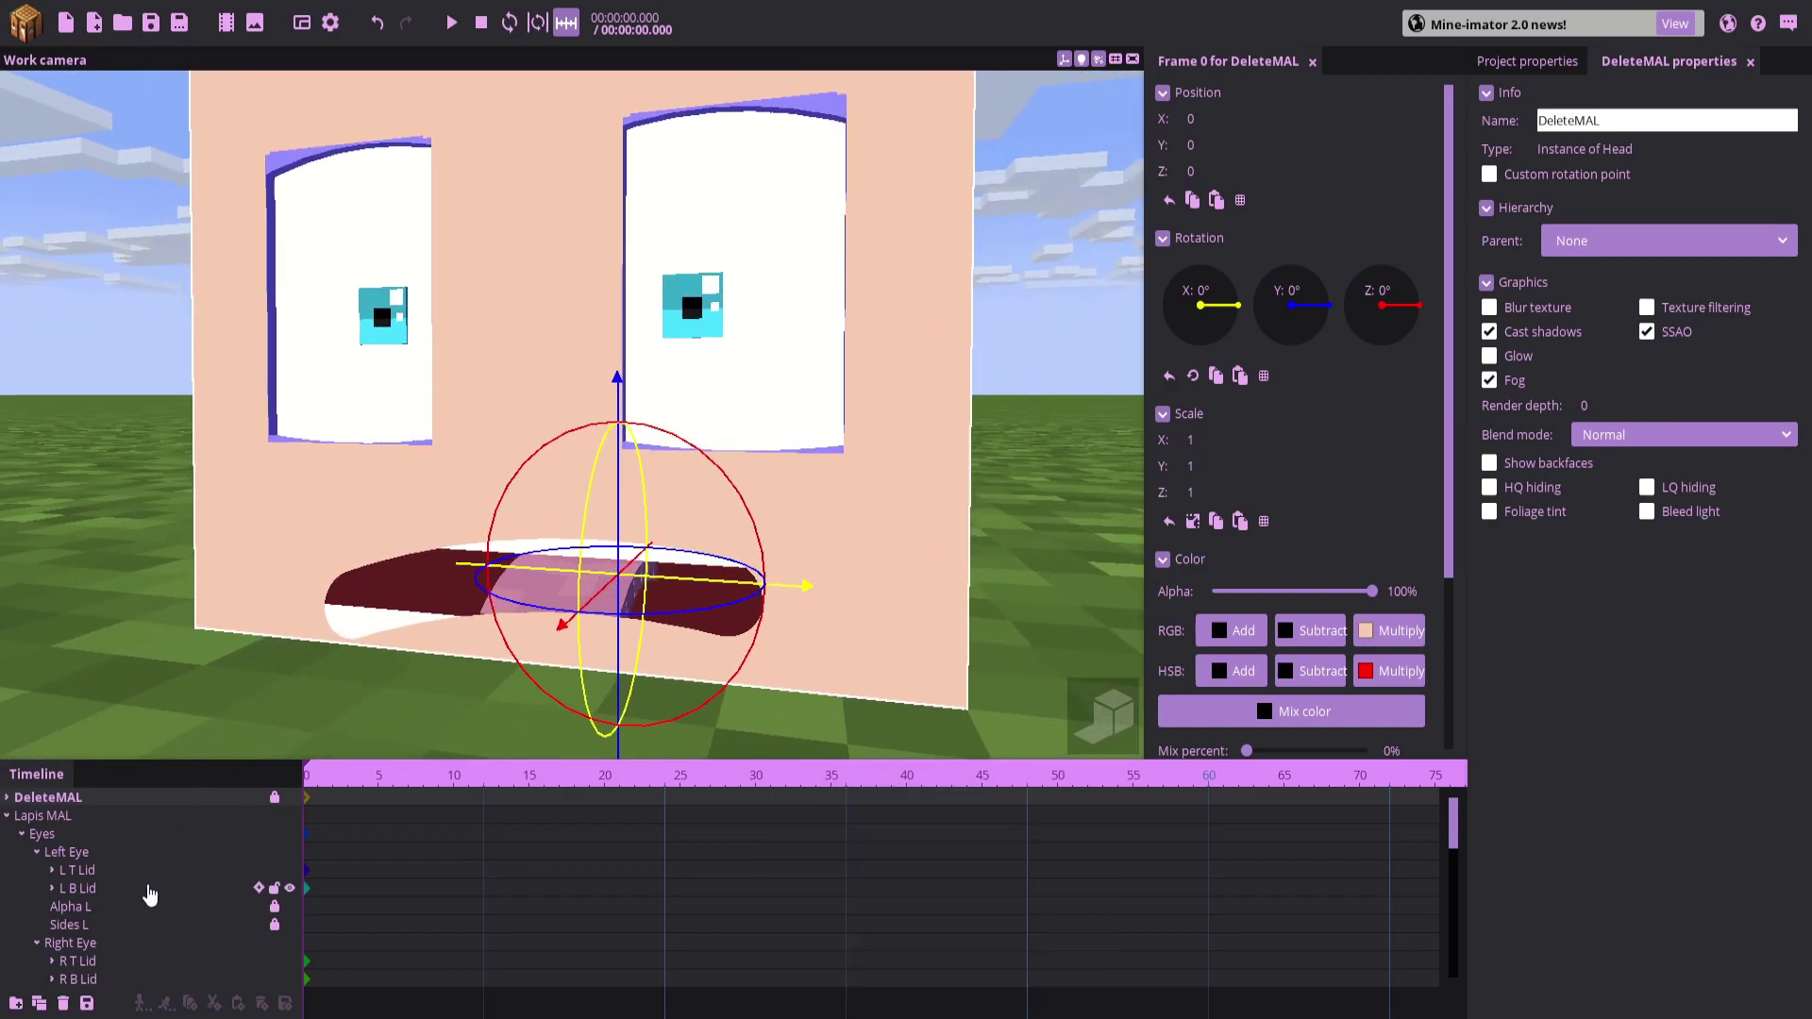
pyautogui.click(68, 836)
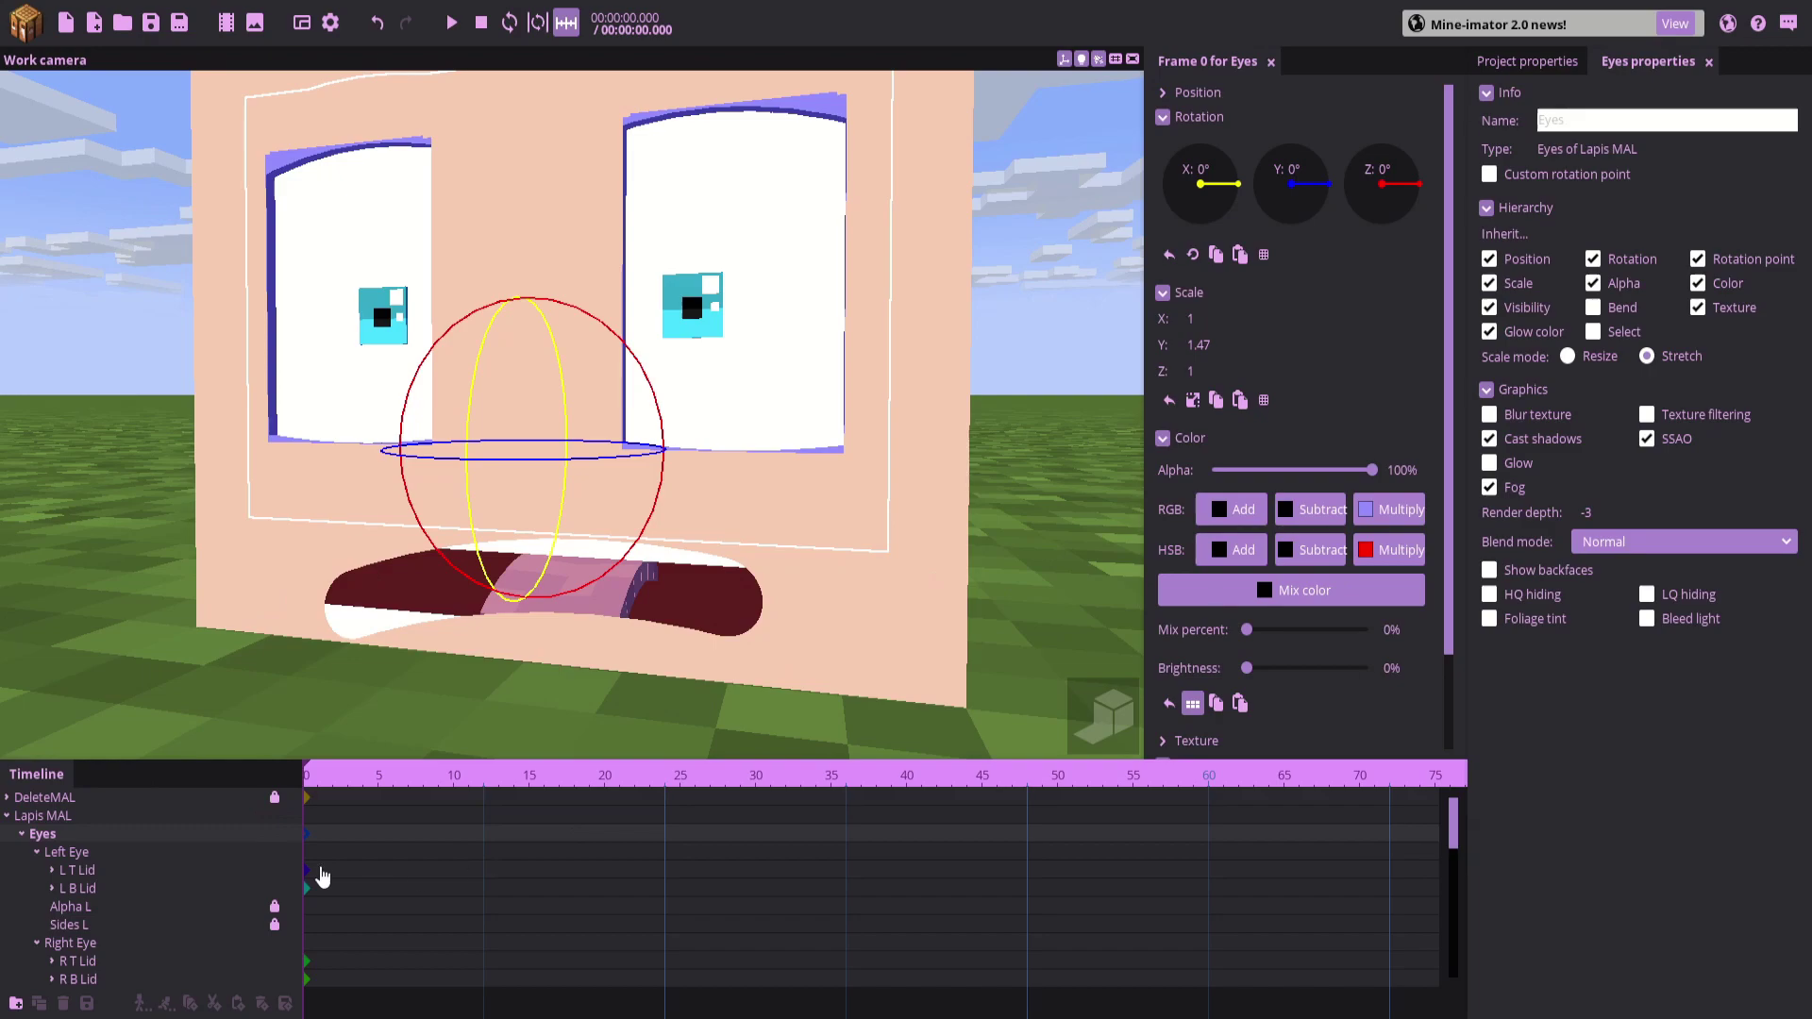
pyautogui.click(1389, 510)
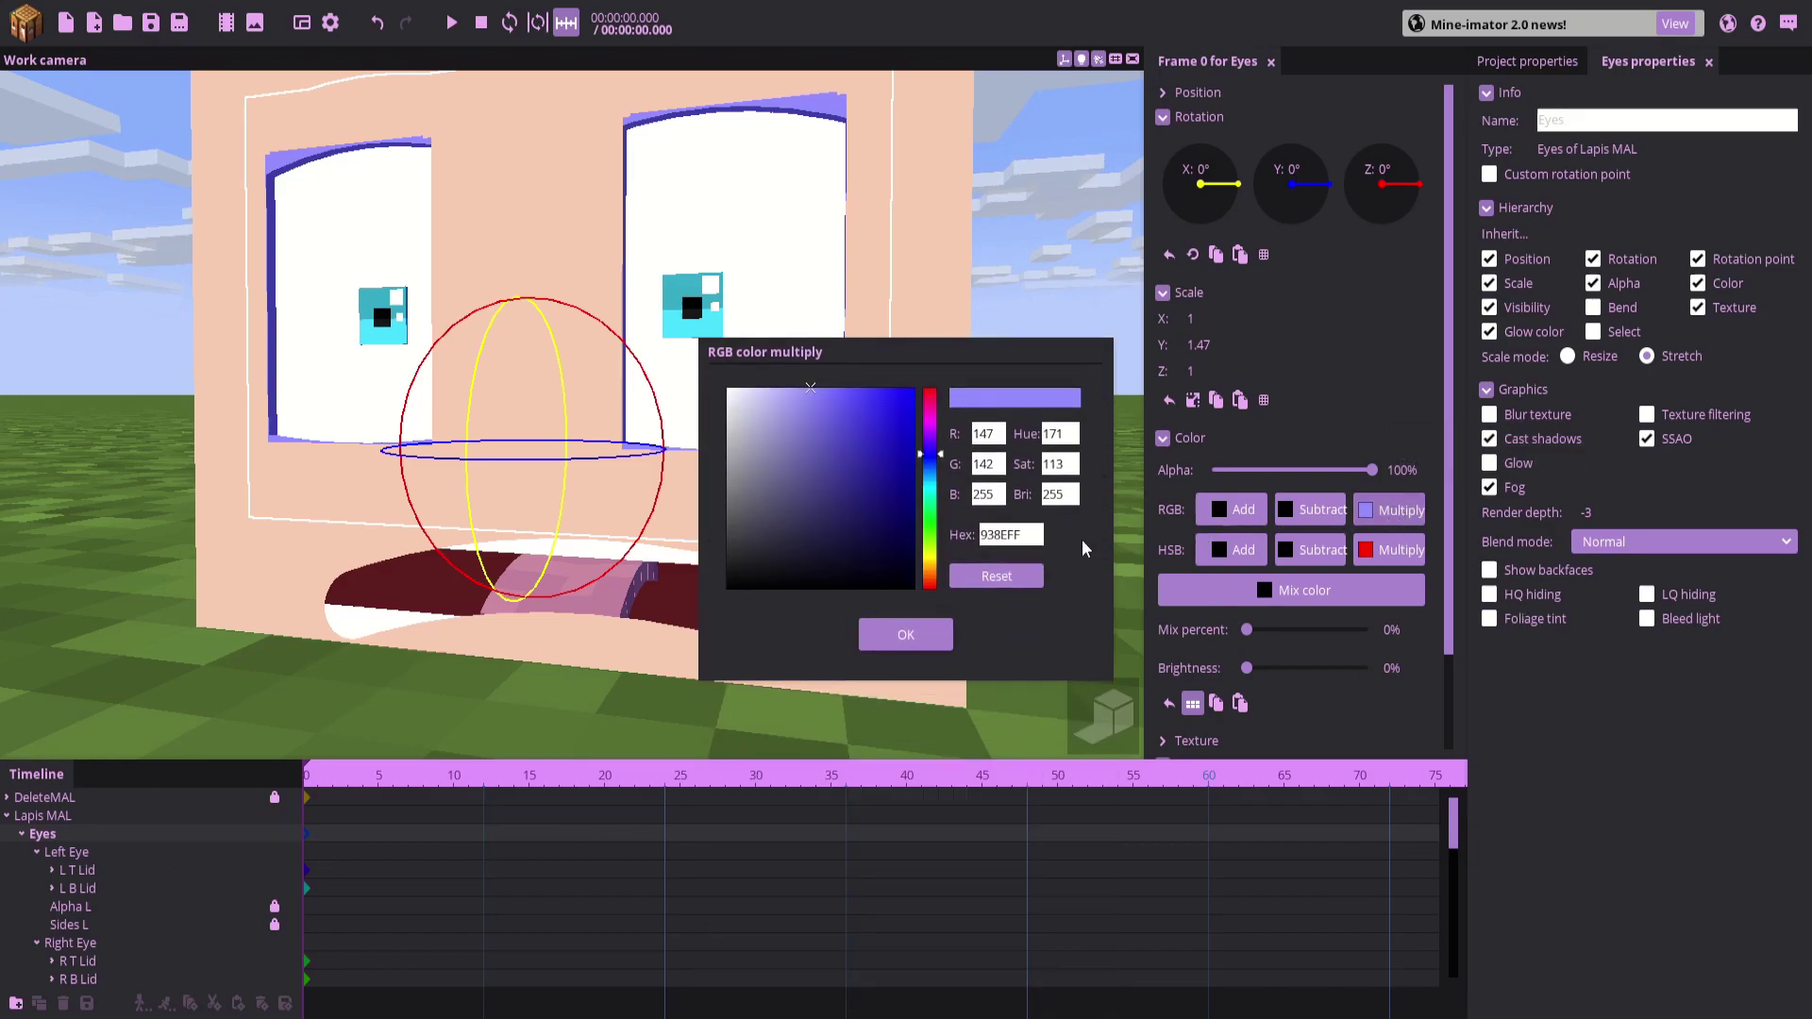
pyautogui.click(996, 533)
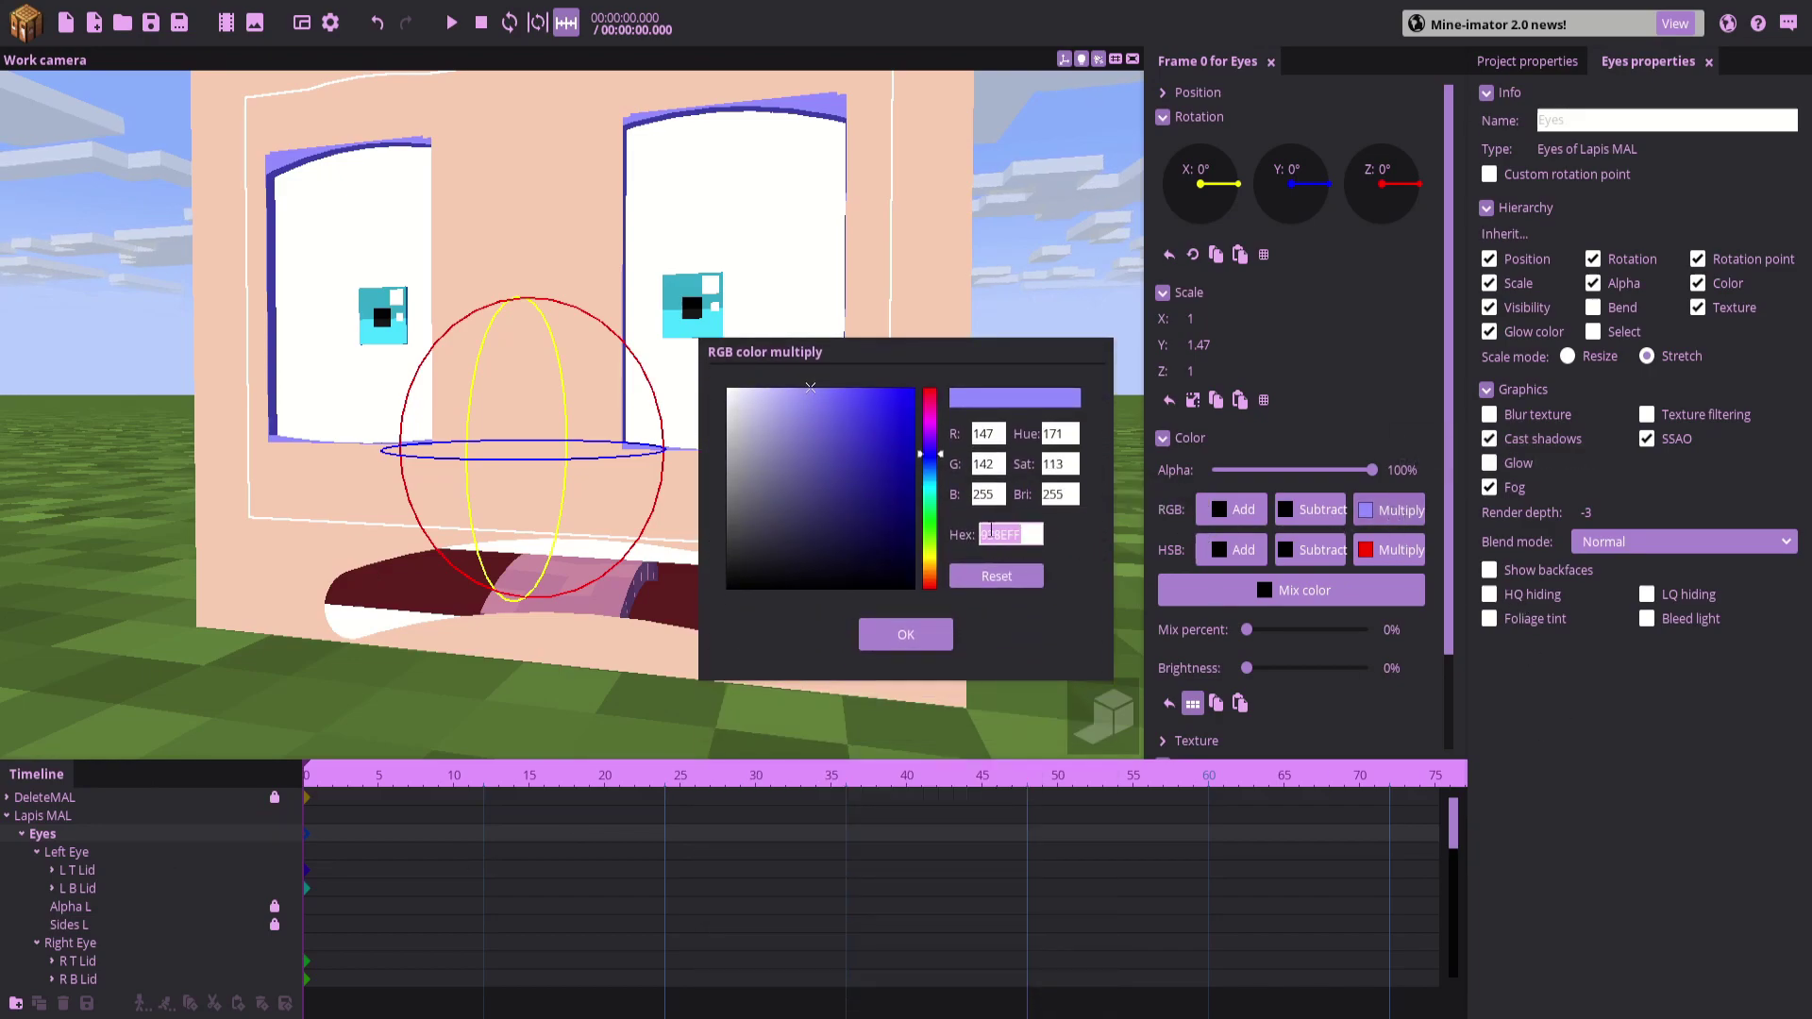
pyautogui.write('F7CBB4')
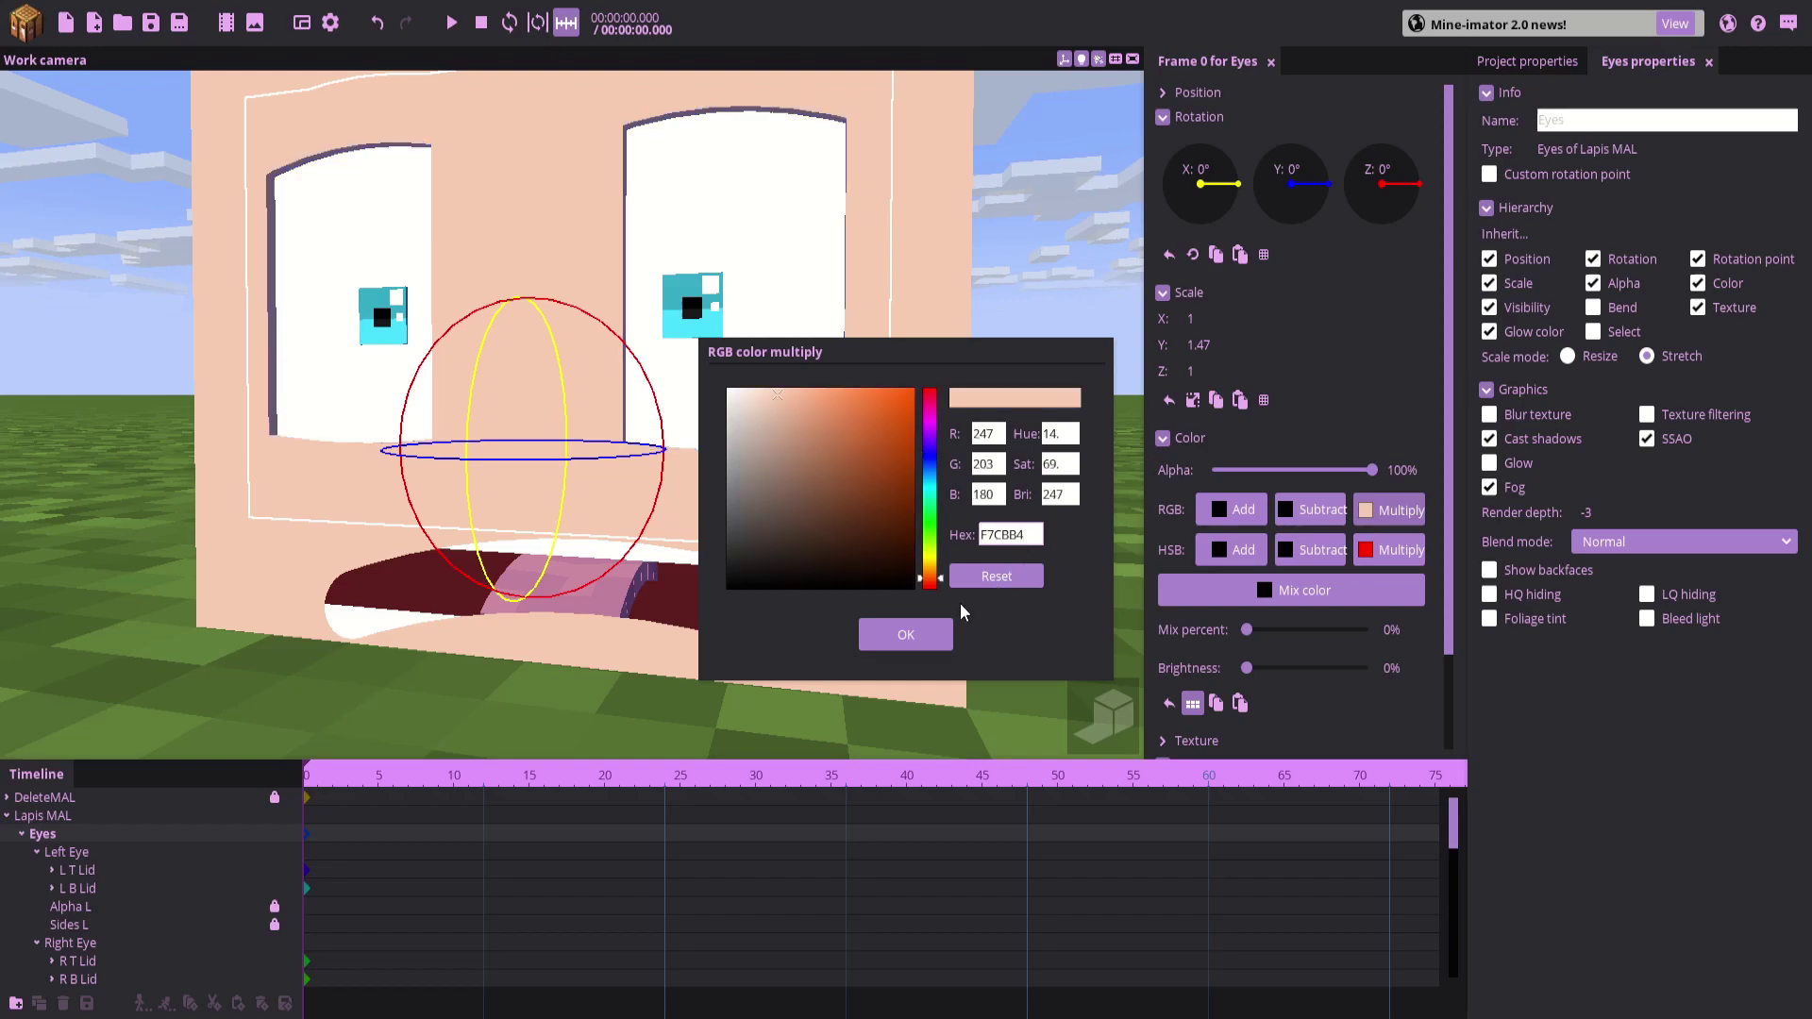
pyautogui.click(947, 625)
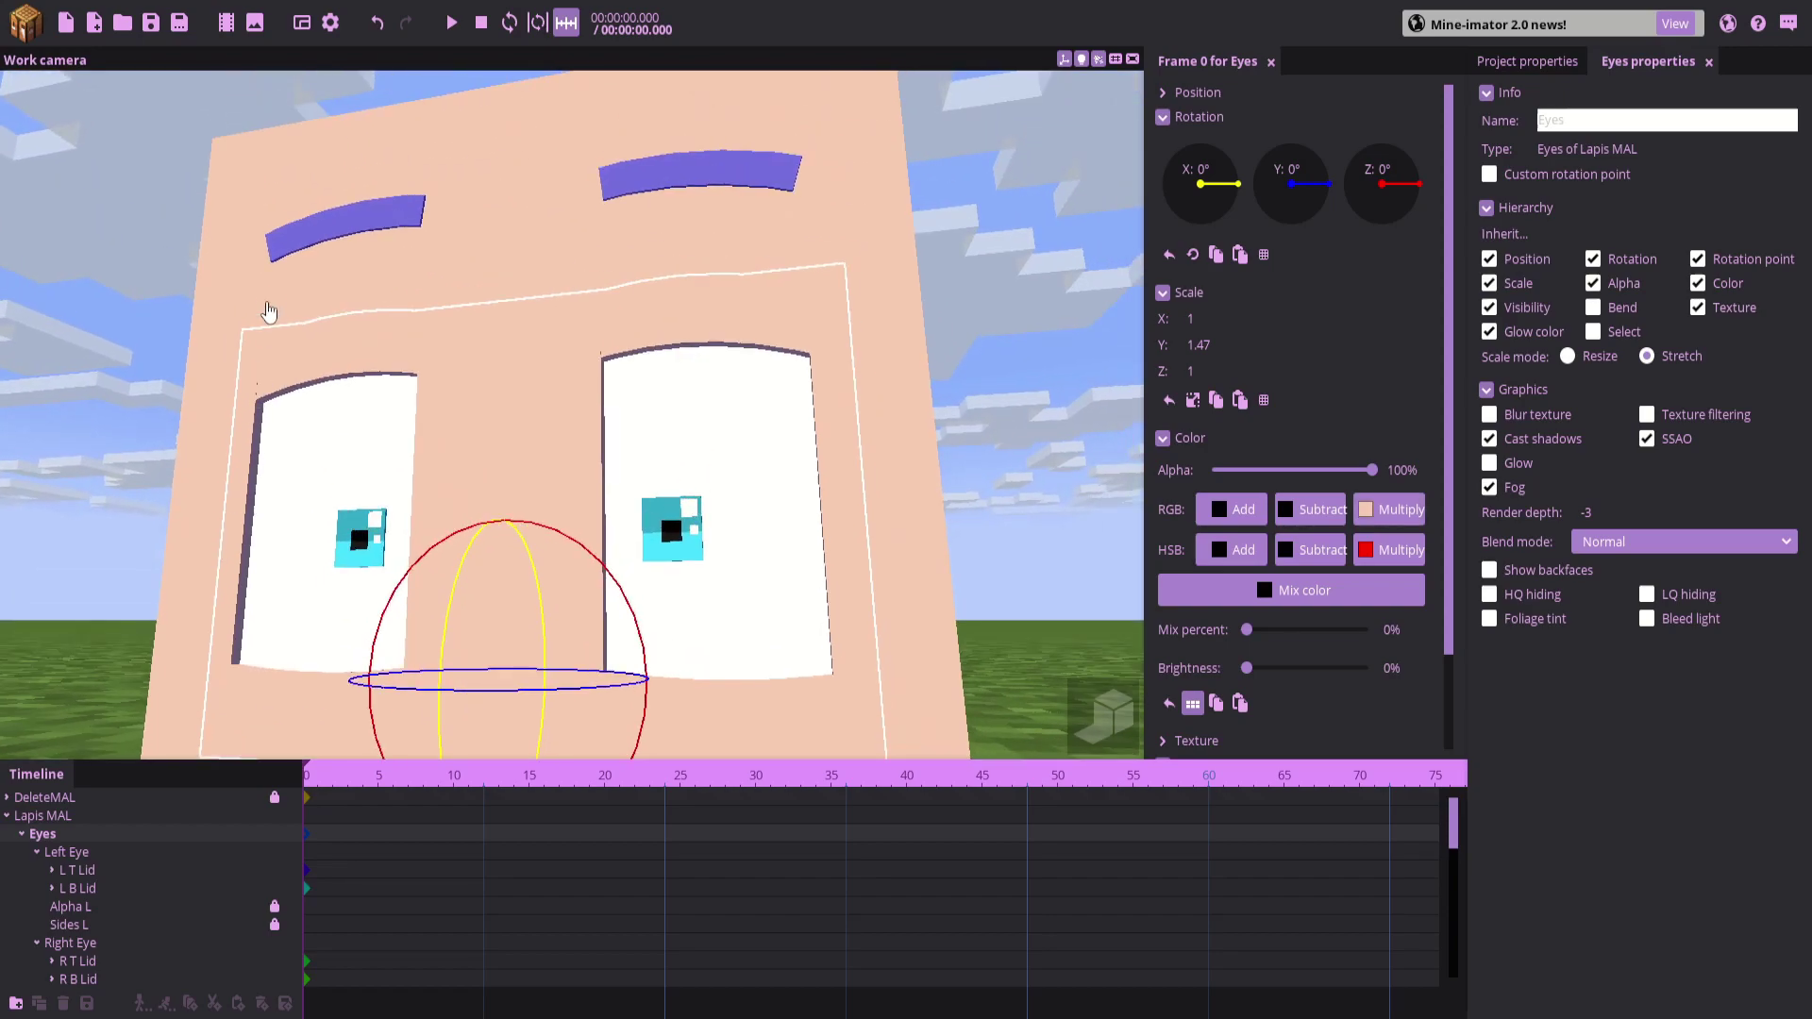
# Change the RGB multiply colour of the Eyebrows group to a muted dark brown
pyautogui.click(285, 266)
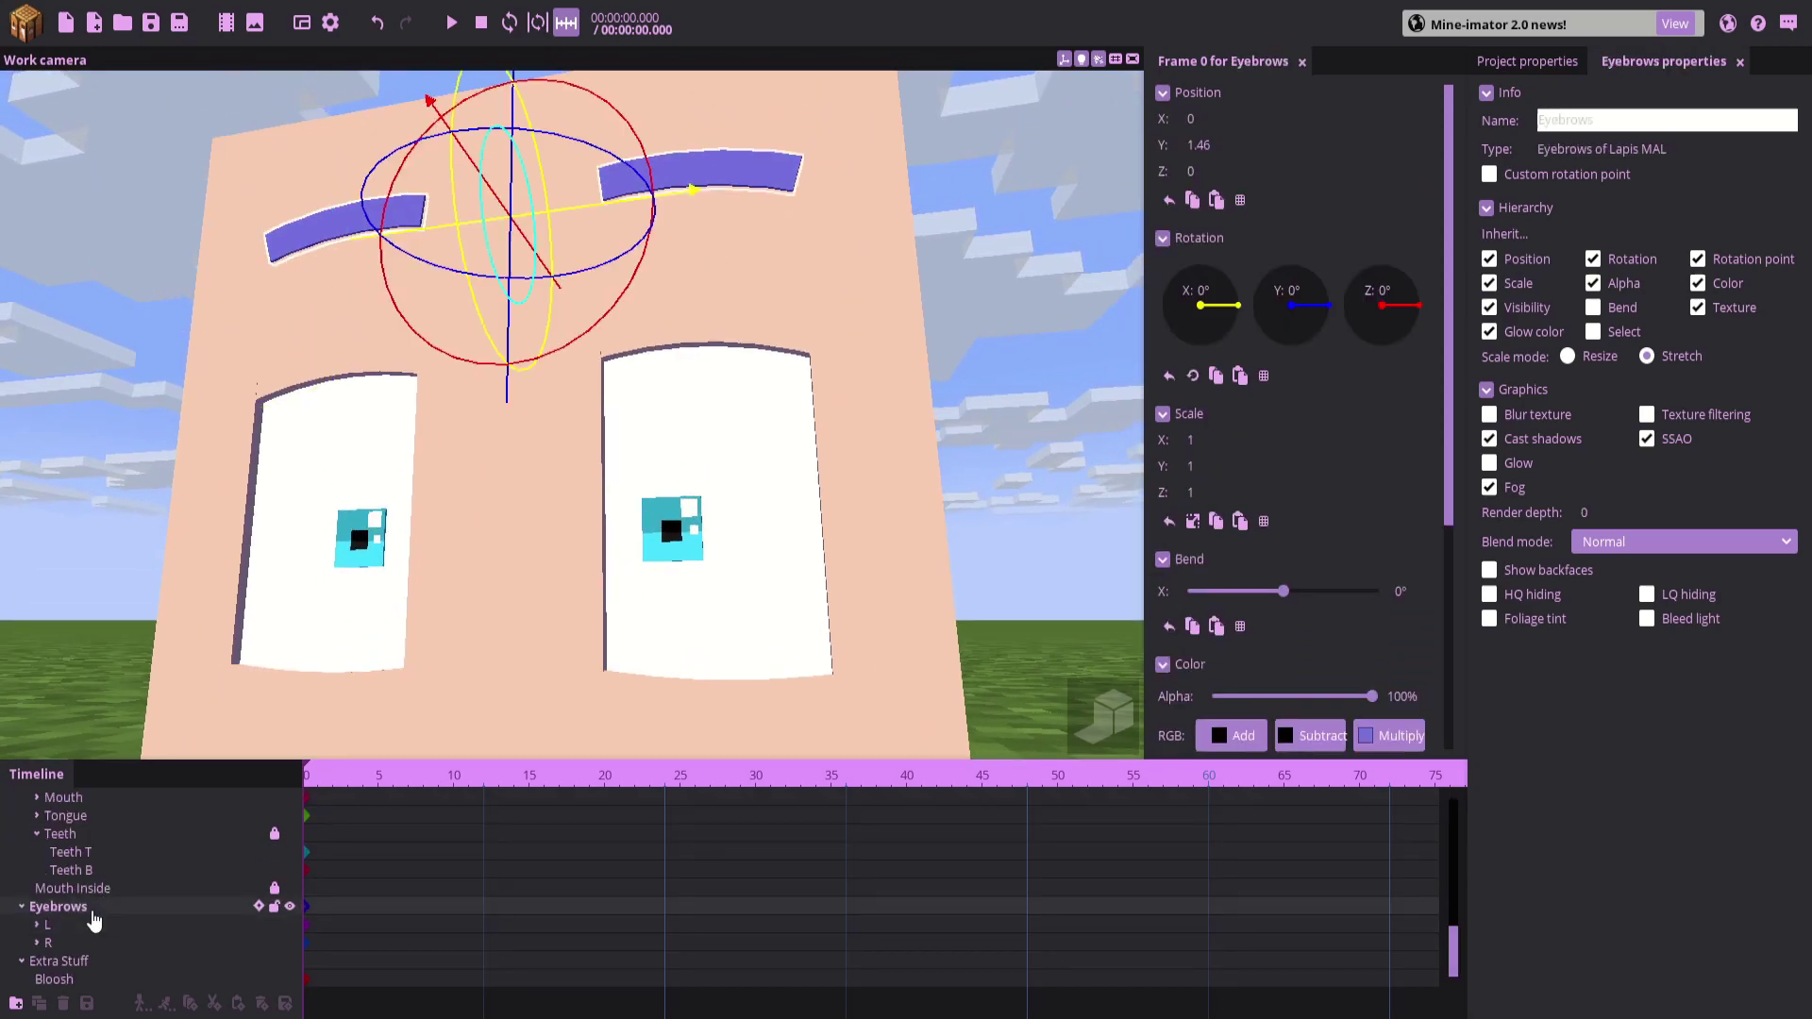
pyautogui.click(90, 908)
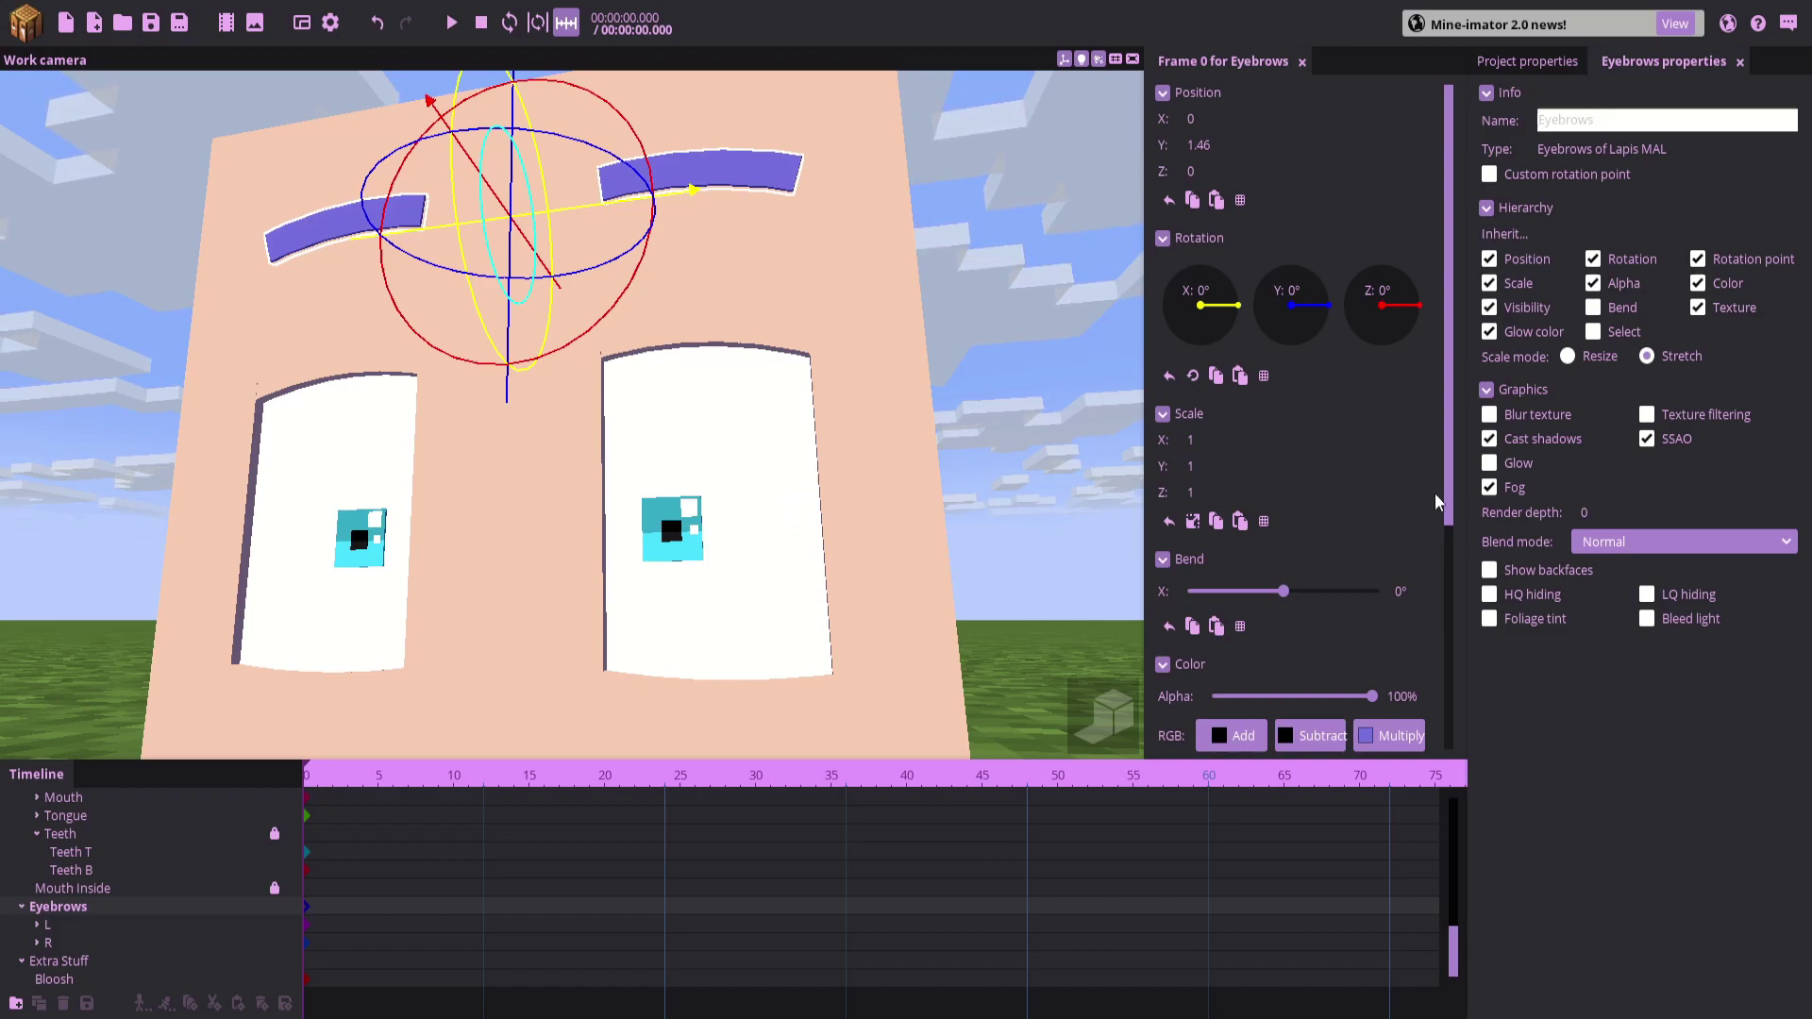
pyautogui.scroll(-1, 1454, 501)
pyautogui.click(1389, 705)
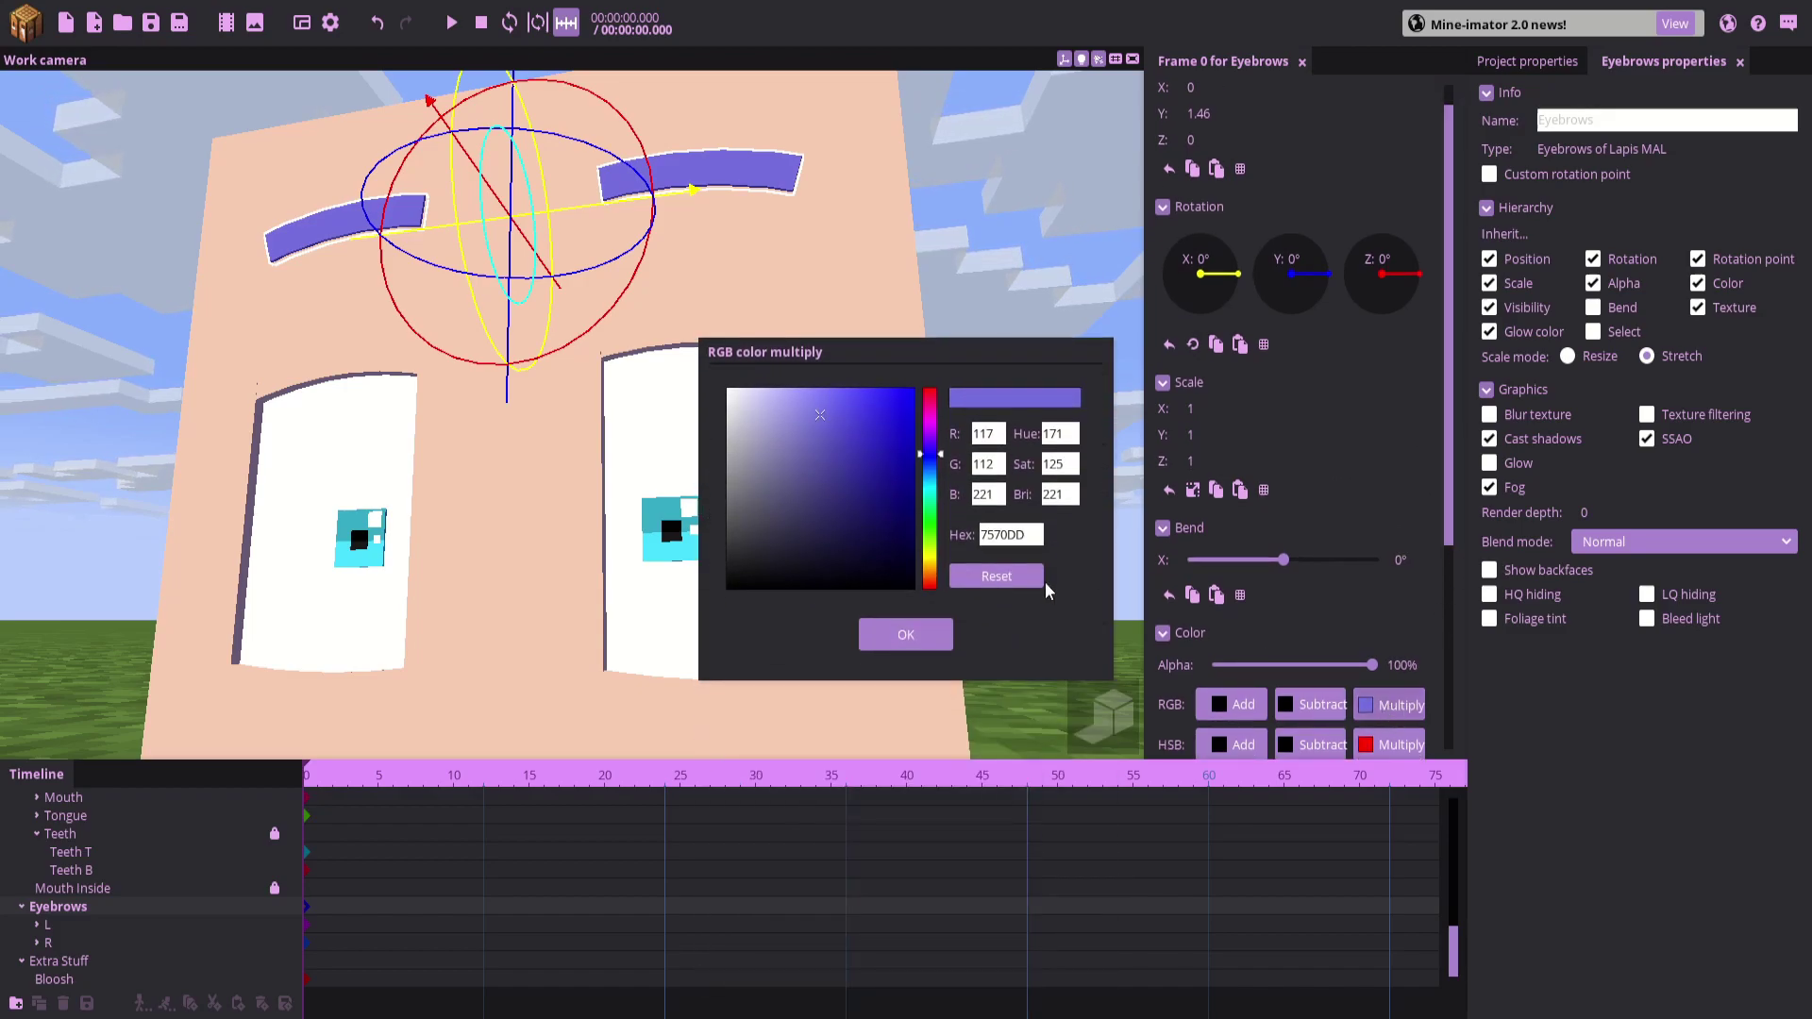
pyautogui.click(931, 574)
pyautogui.moveTo(836, 485); pyautogui.dragTo(785, 501)
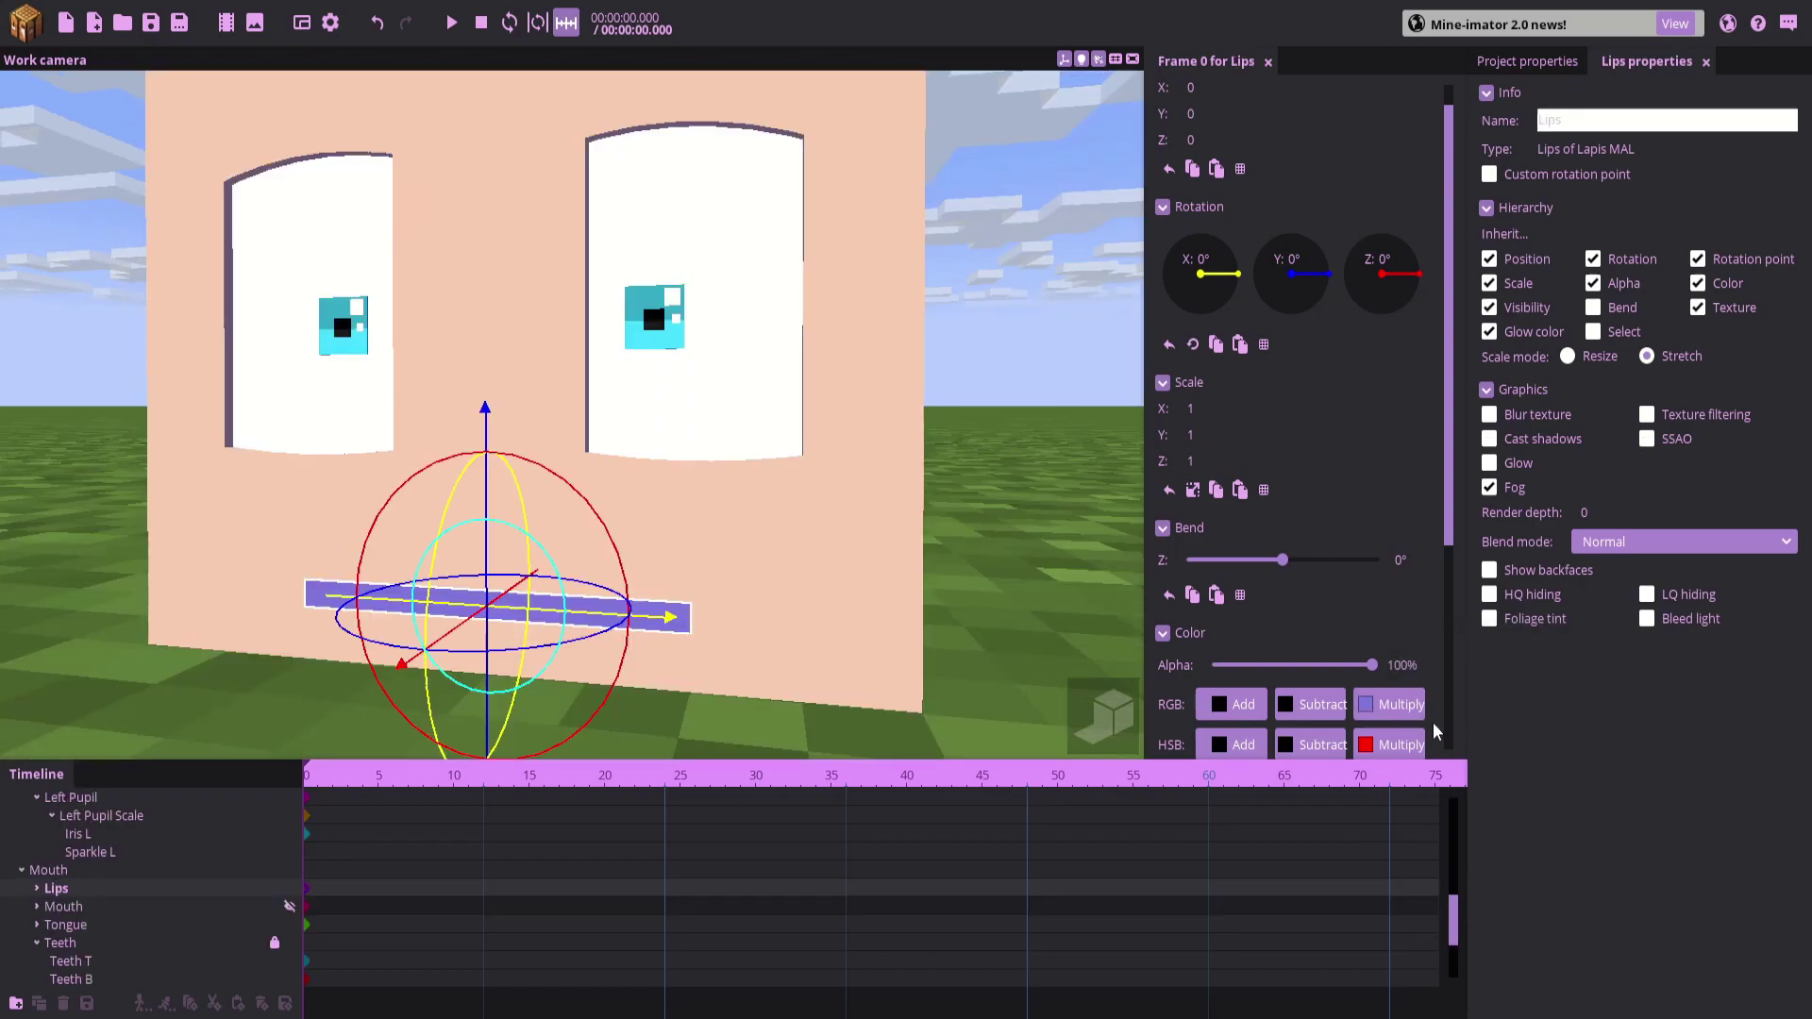
# Set the Lips' RGB multiply colour to F7CBB4 and darken it slightly to E6BCA6
pyautogui.click(1391, 707)
pyautogui.doubleClick(1026, 537)
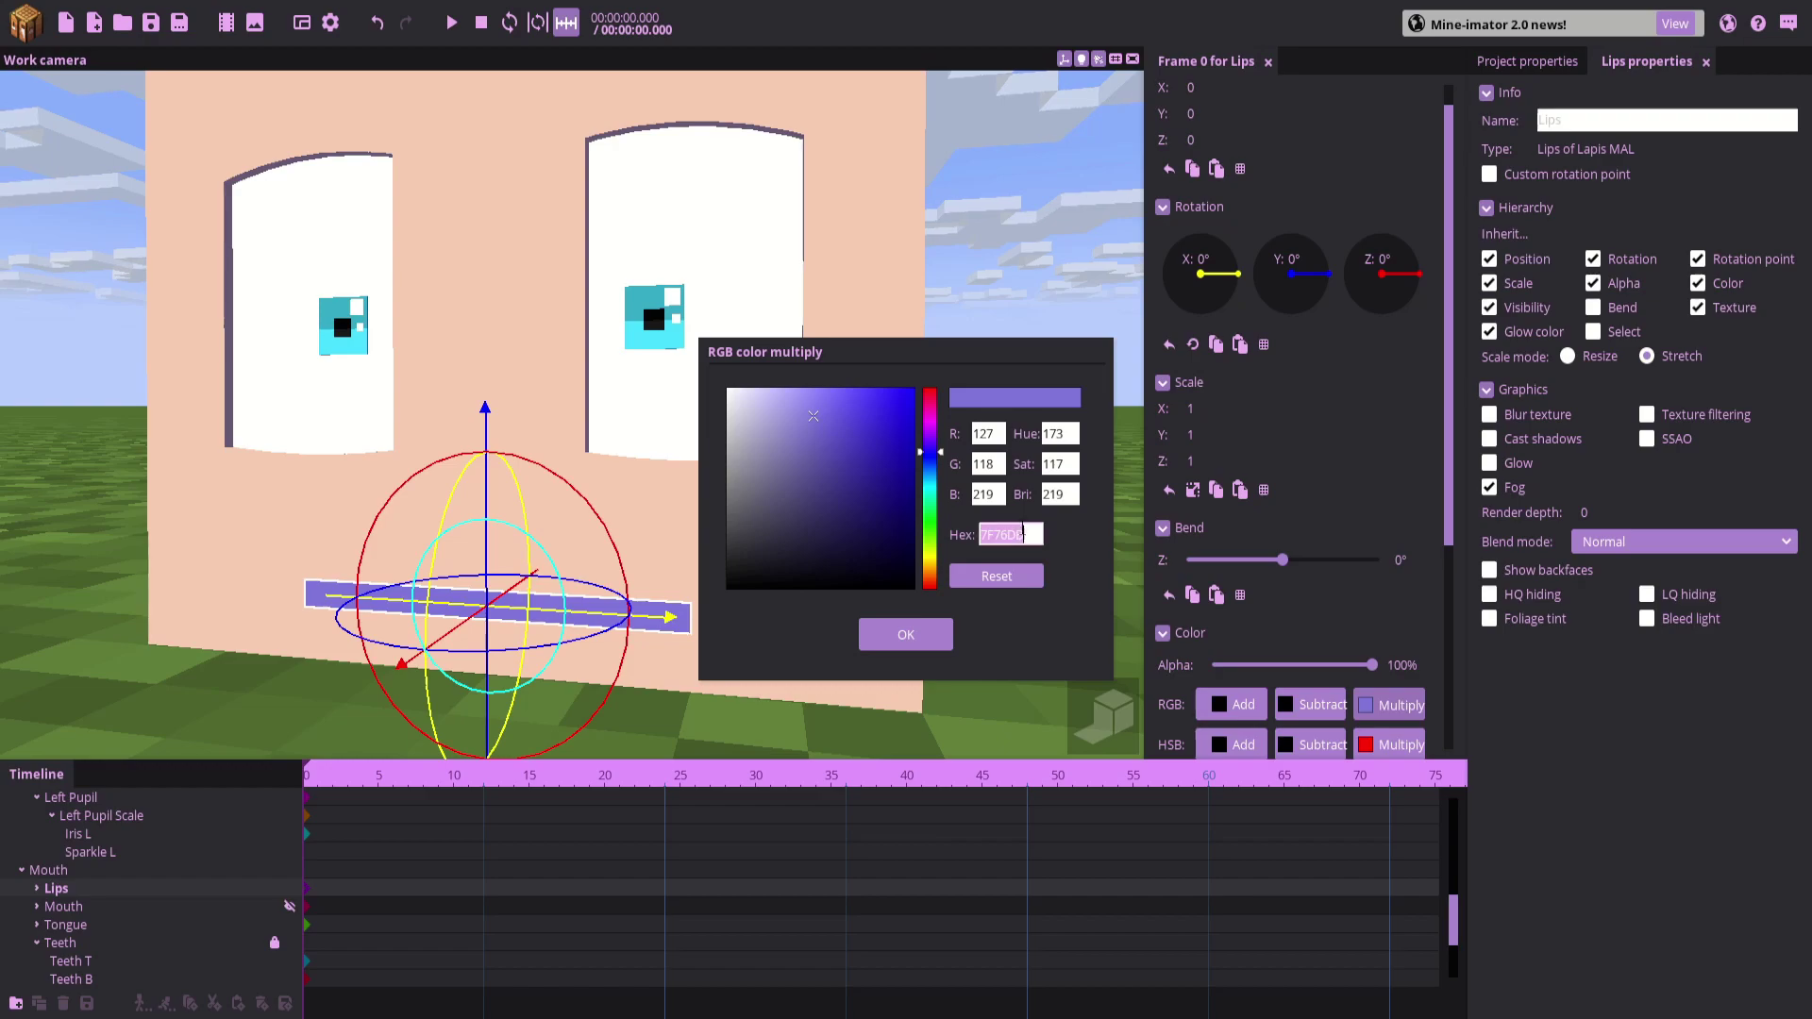
pyautogui.write('F7CBB4')
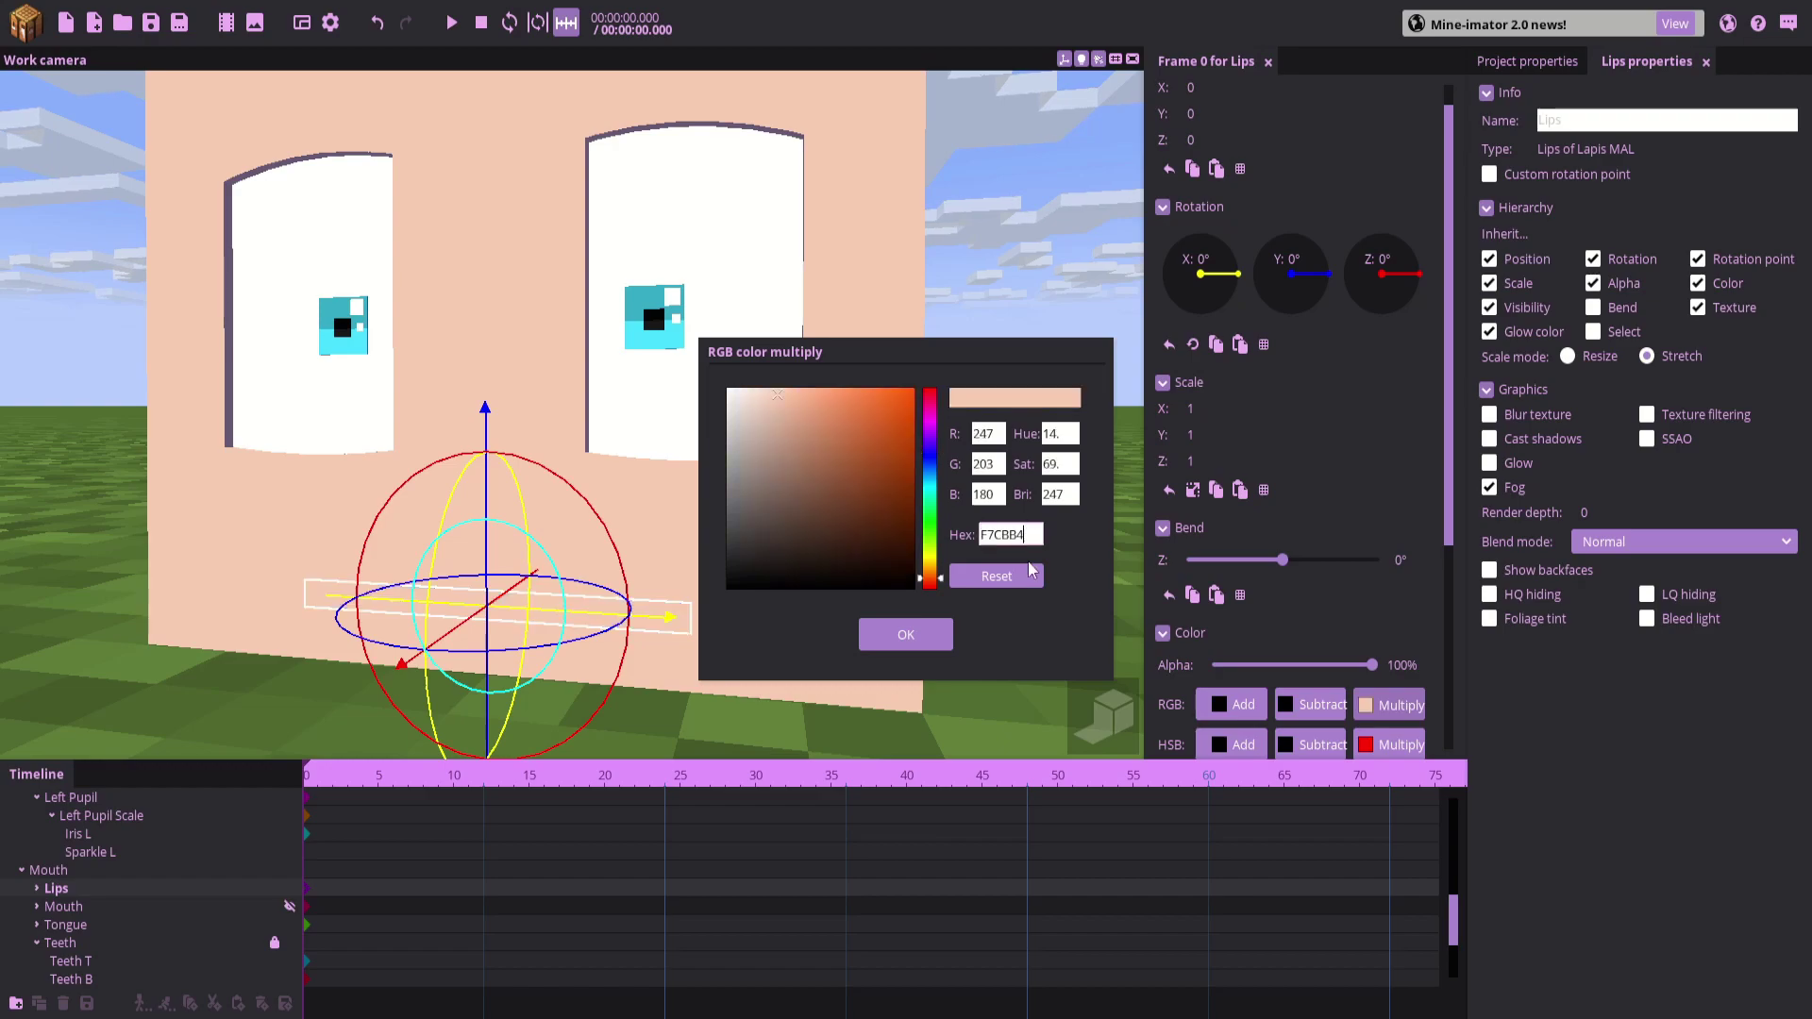
pyautogui.click(779, 399)
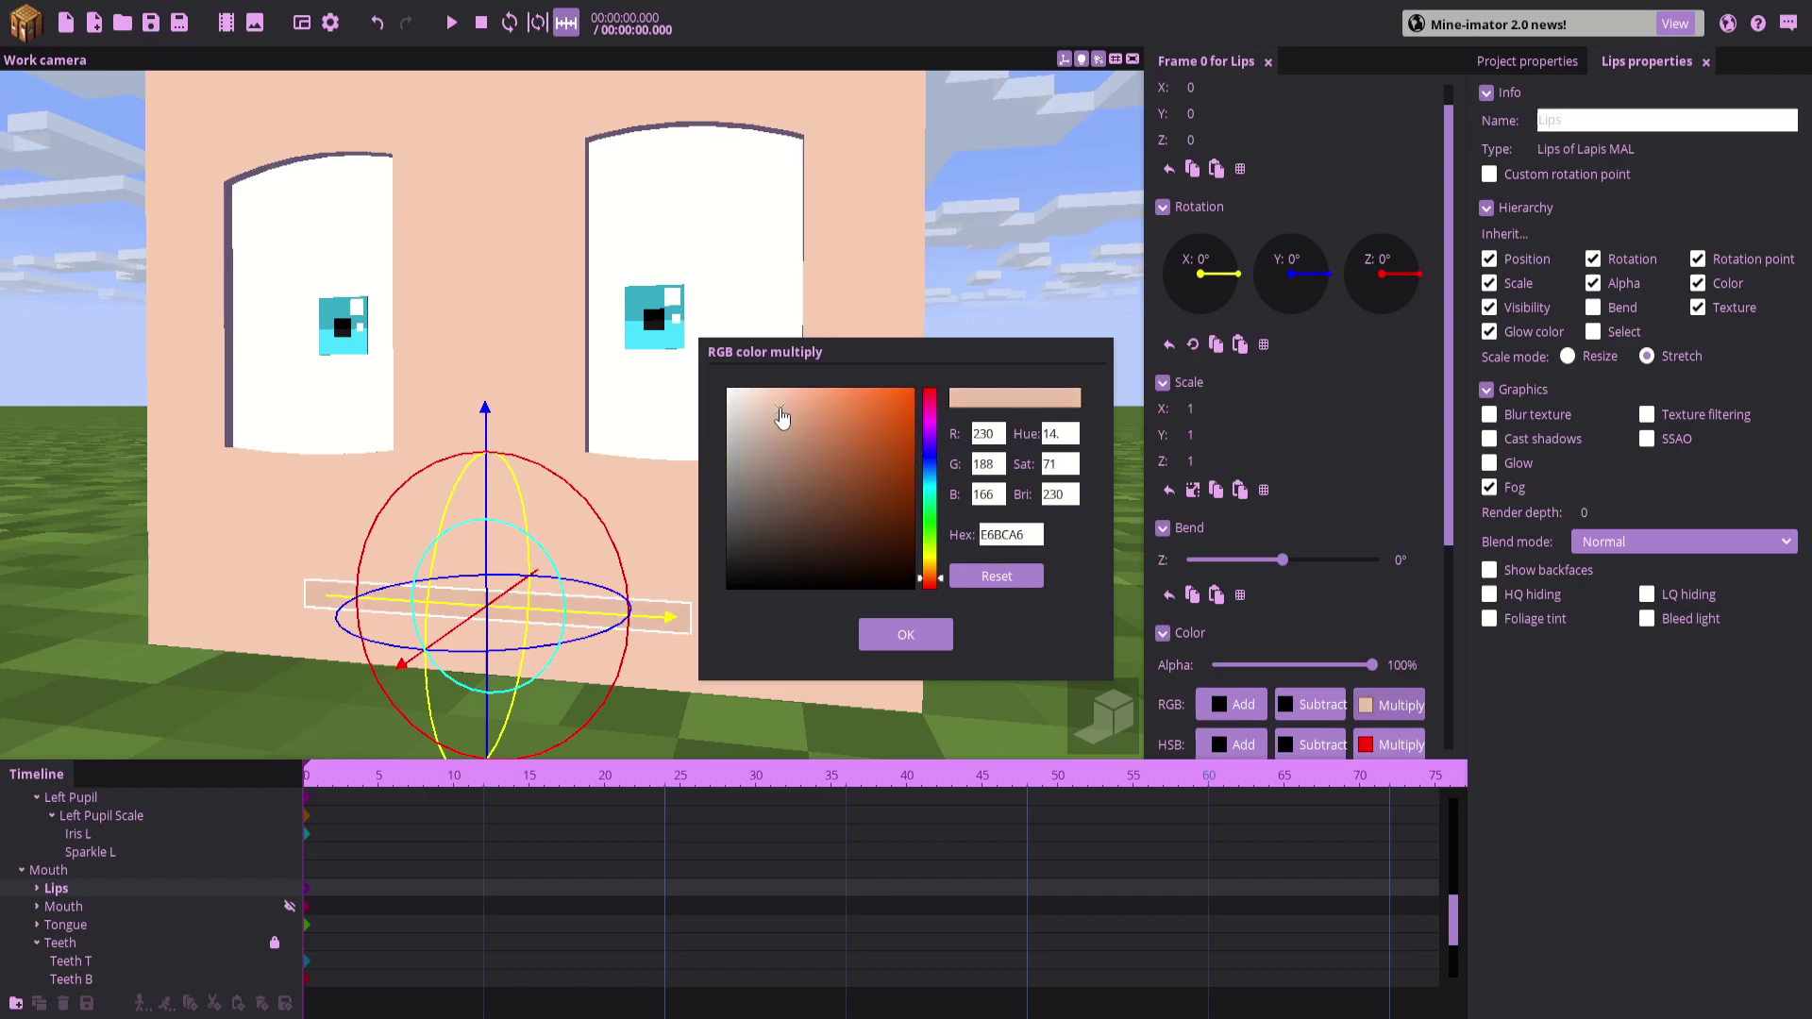
pyautogui.click(892, 633)
pyautogui.click(989, 417)
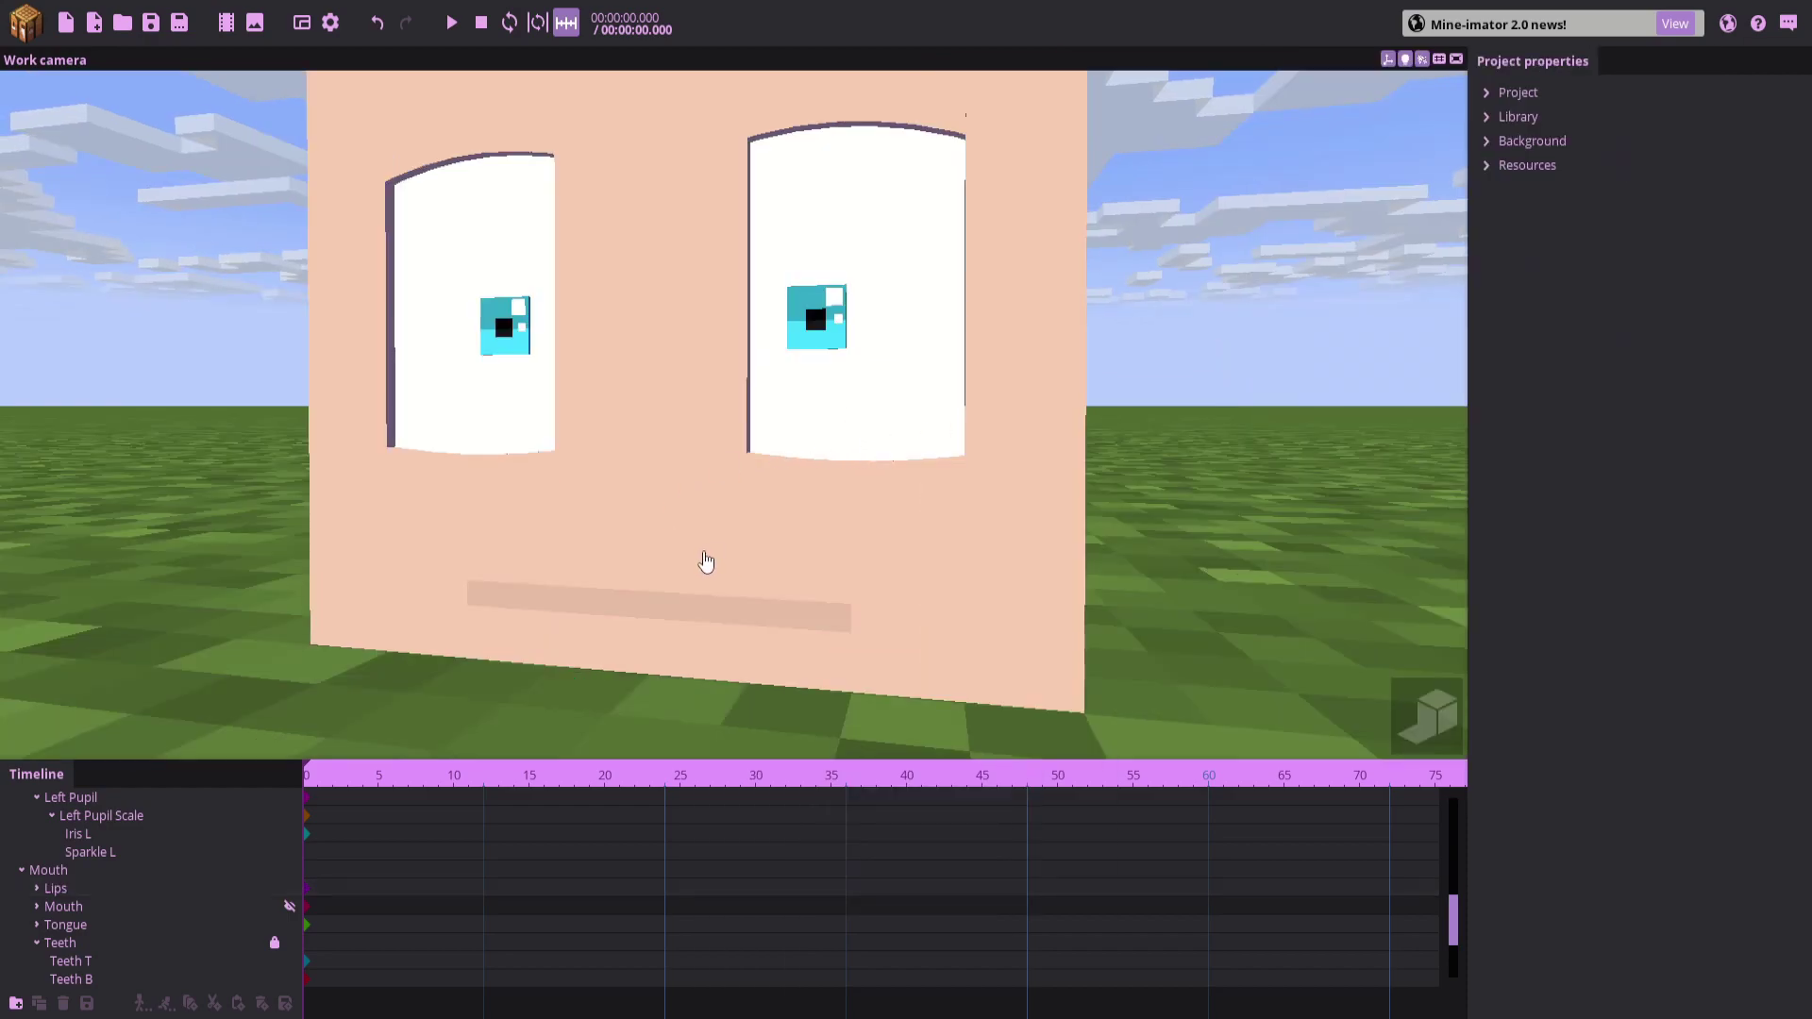
# Change the RGB multiply colour of the Pupils group to purple, and switch to paint.net
pyautogui.scroll(1, 104, 801)
pyautogui.click(94, 795)
pyautogui.click(1380, 601)
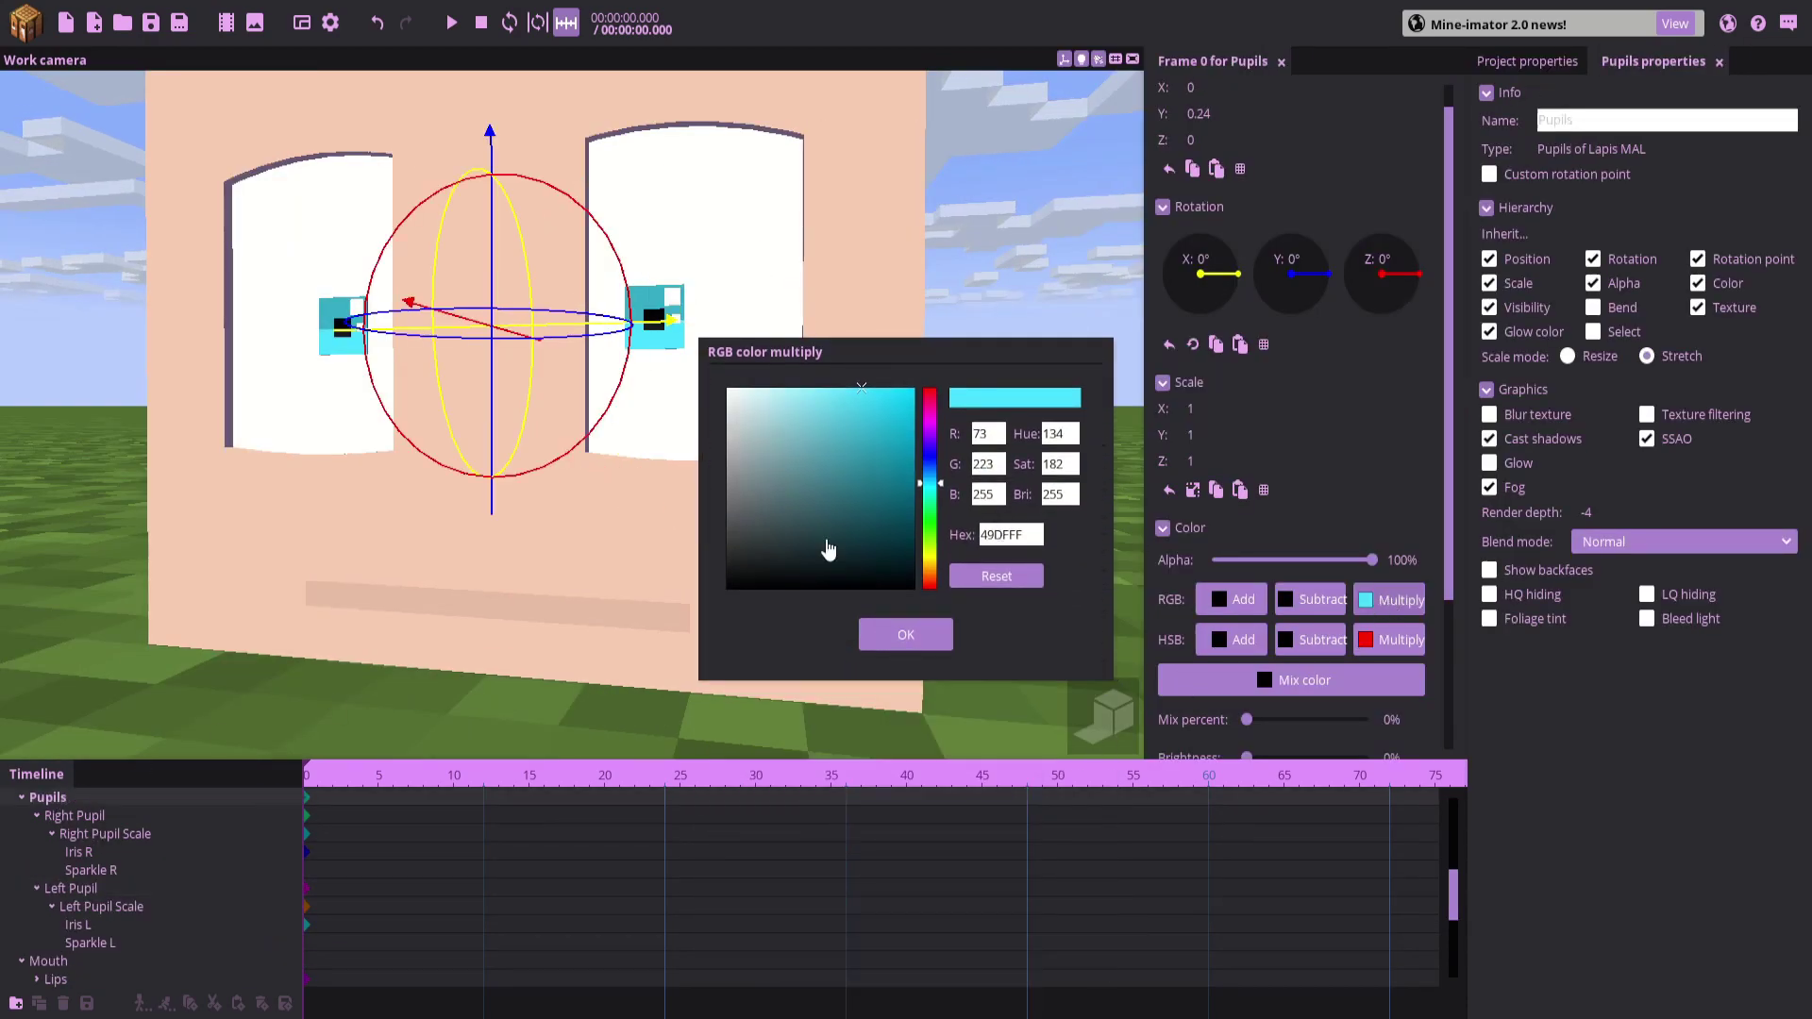
pyautogui.moveTo(929, 525)
pyautogui.mouseDown()
pyautogui.moveTo(926, 400)
pyautogui.moveTo(922, 525)
pyautogui.mouseUp()
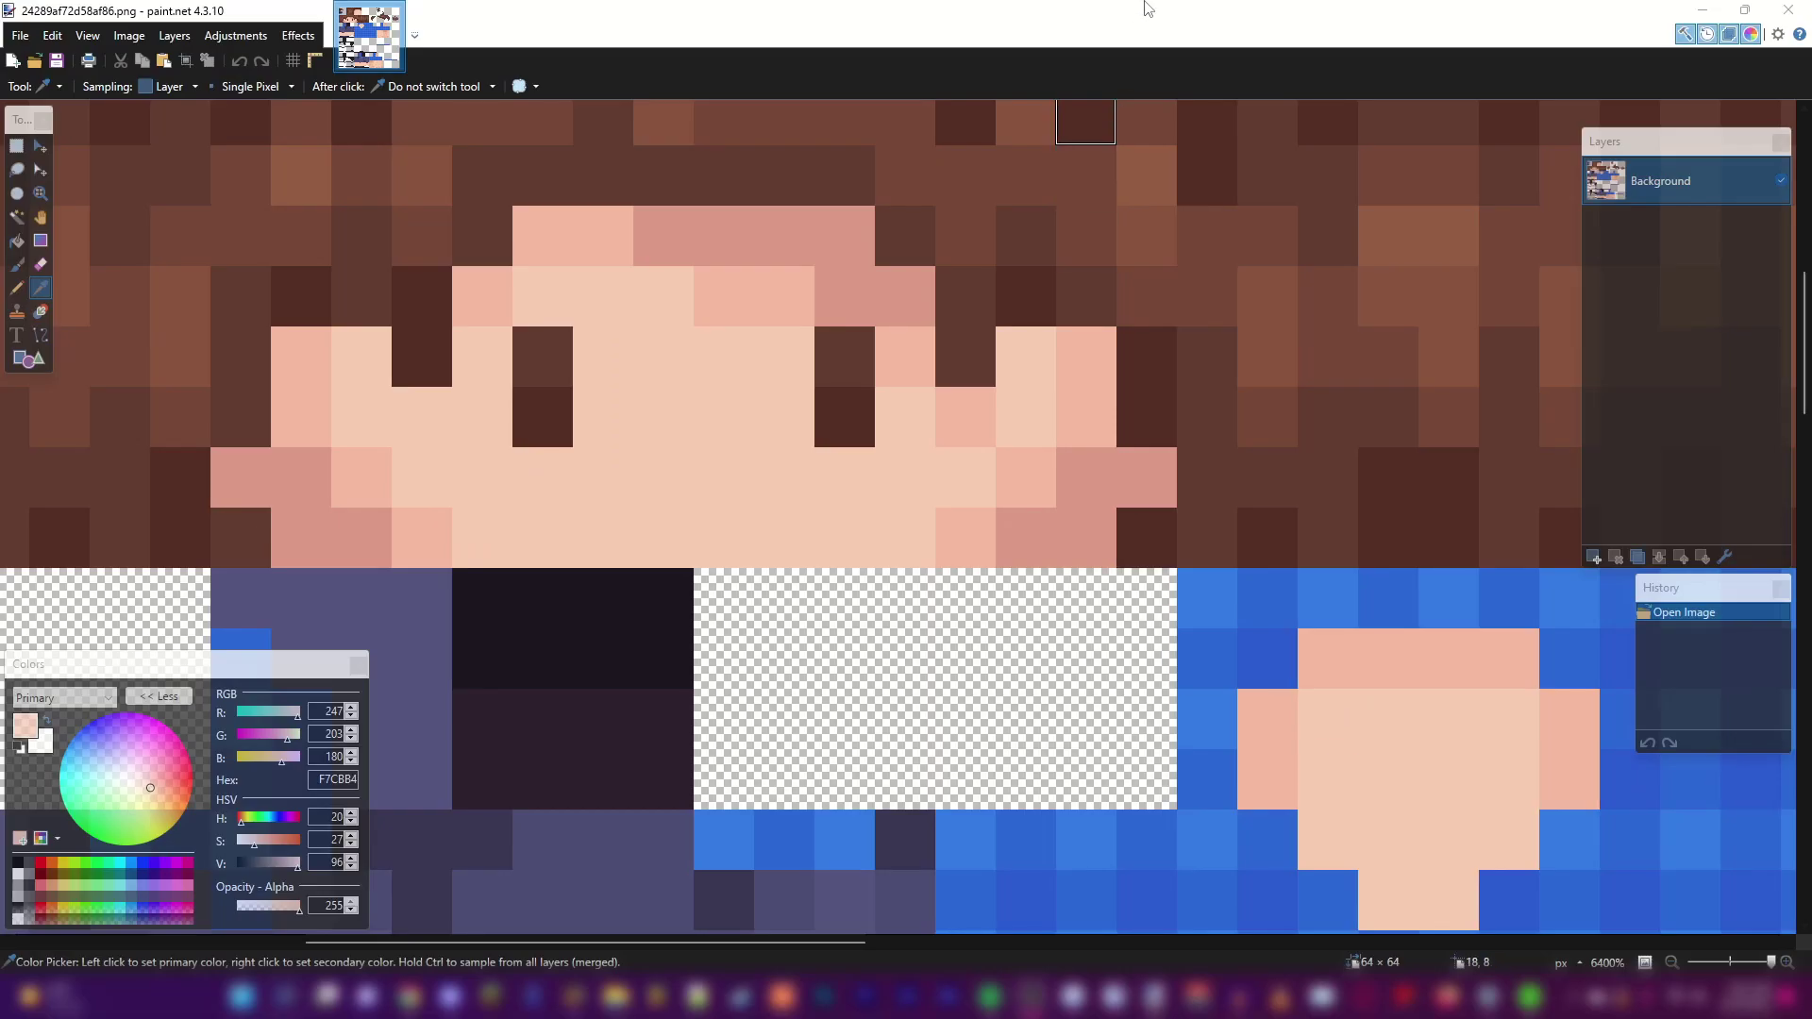
pyautogui.click(18, 291)
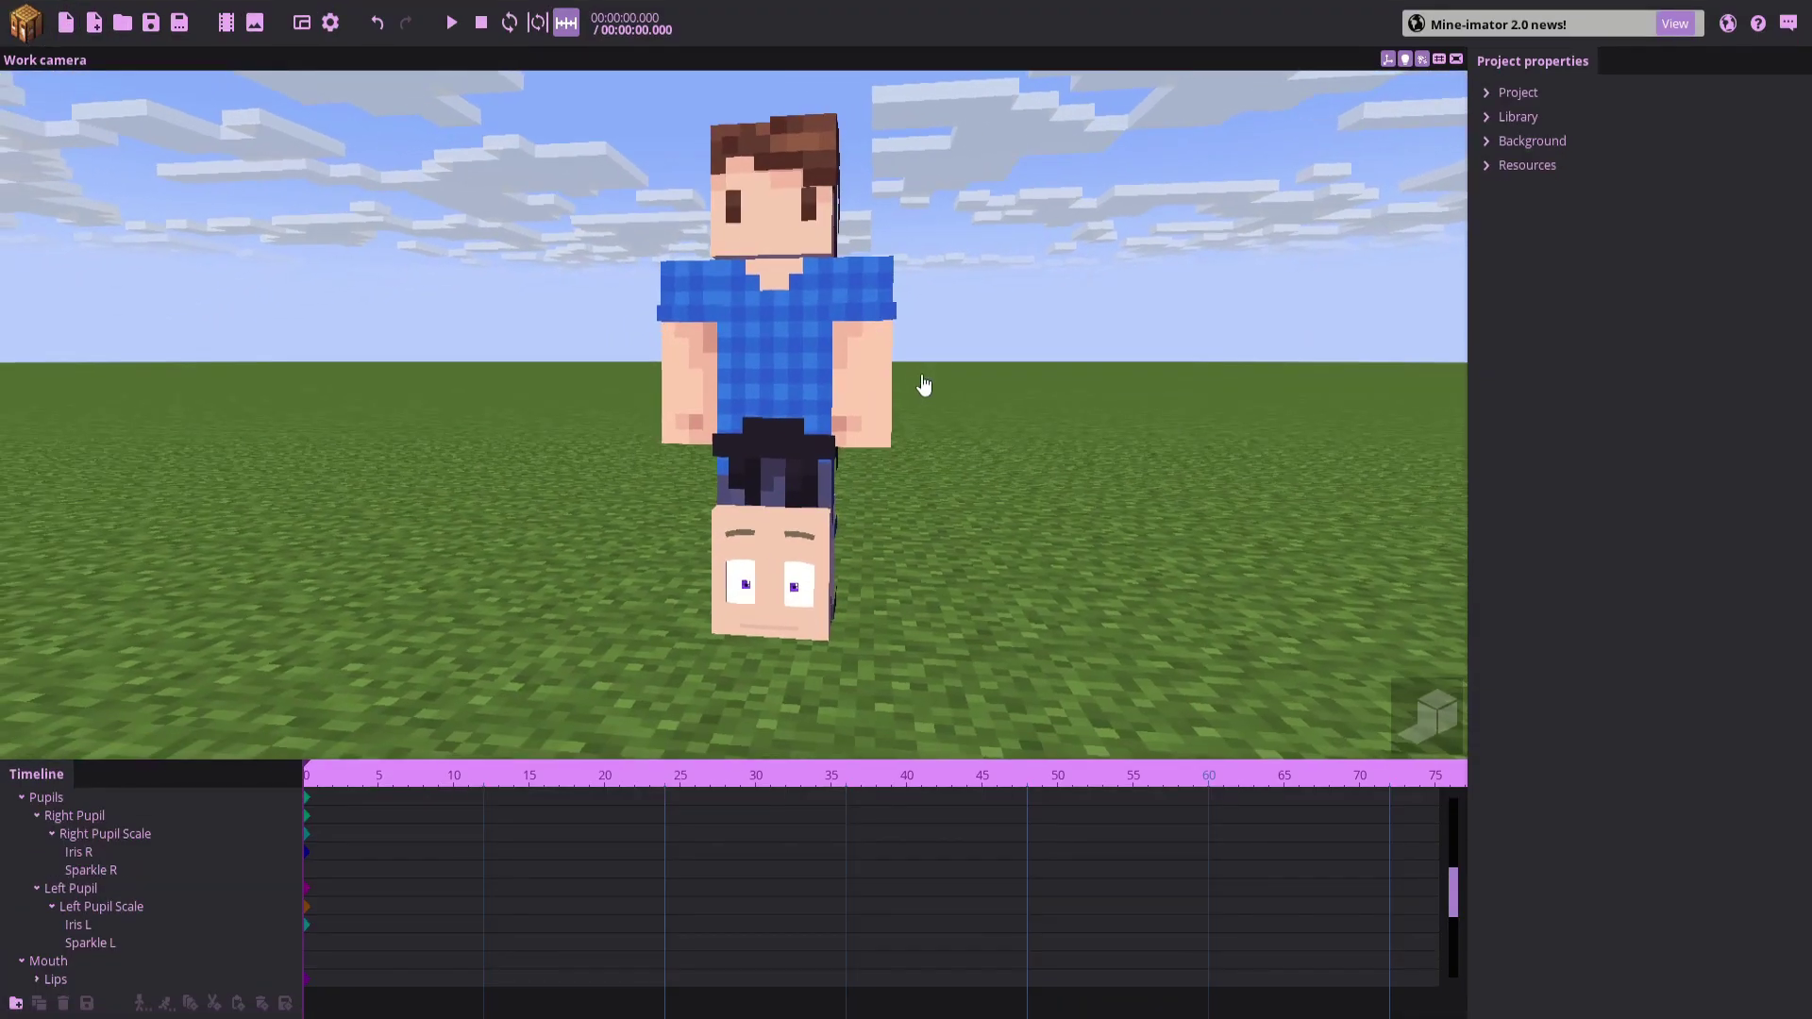
# Switch to Mine-imator and delete the DeleteMAL head from the scene
pyautogui.click(661, 686)
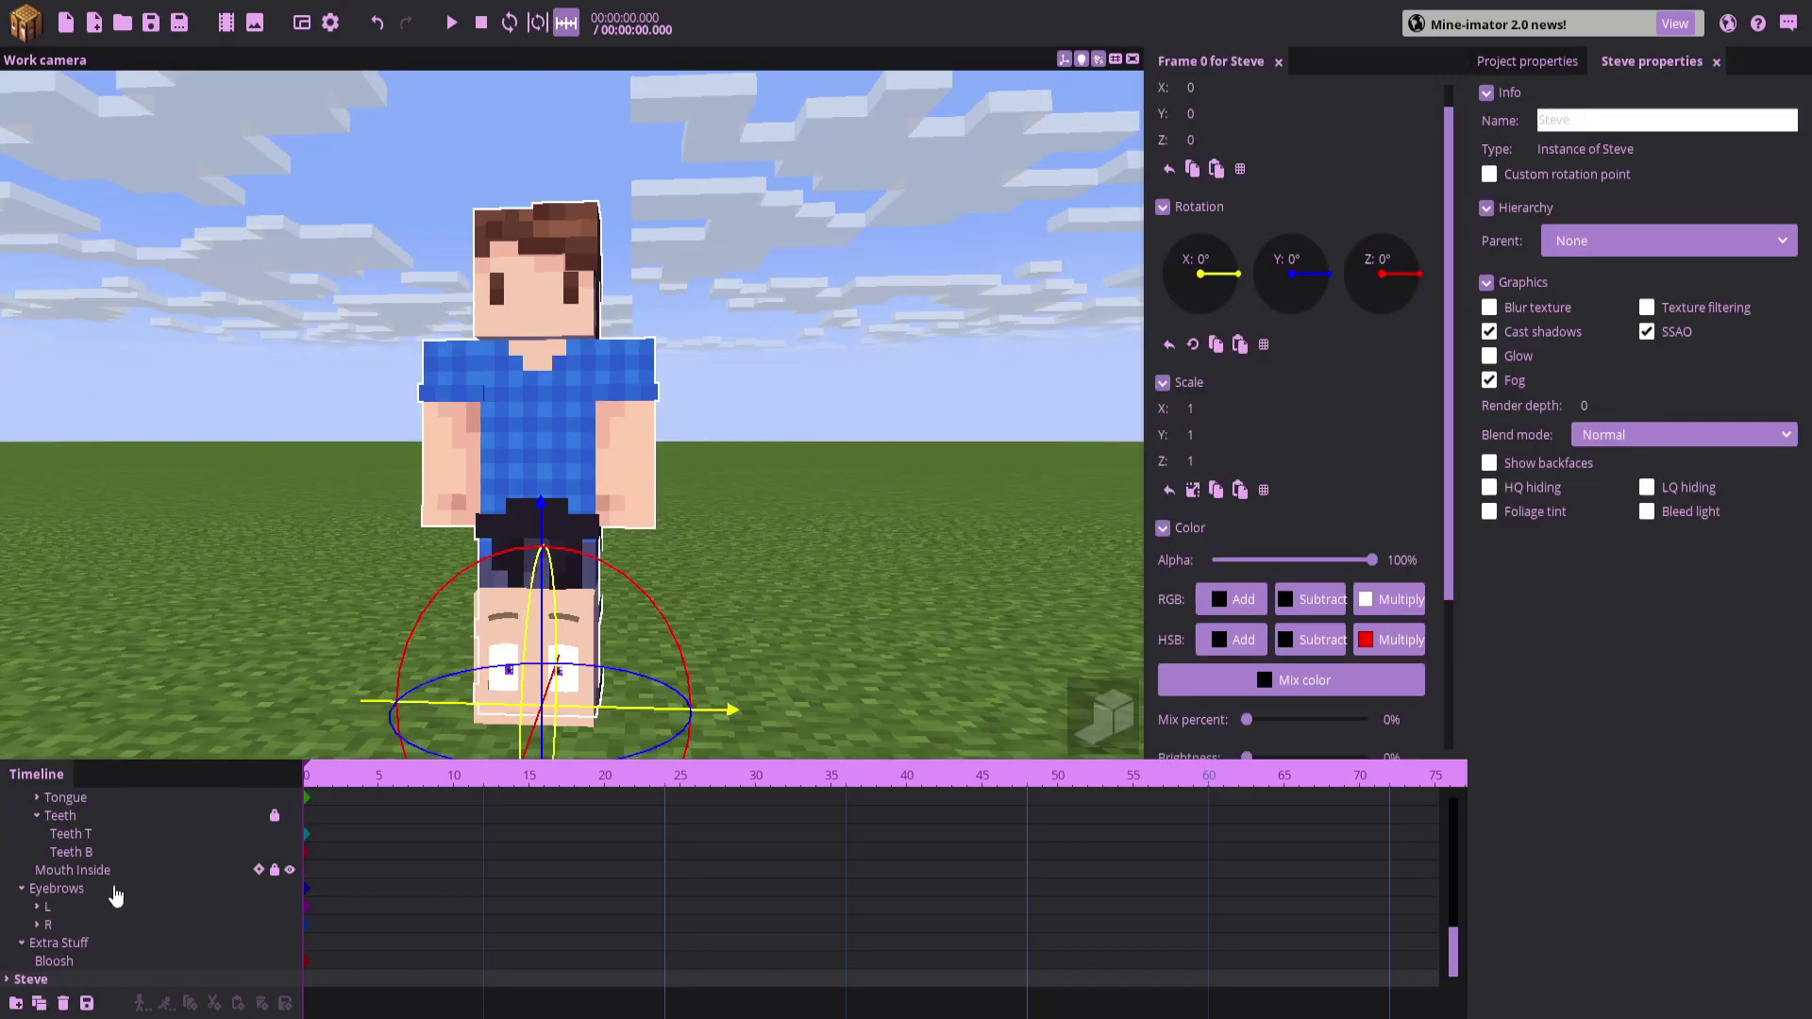
pyautogui.click(79, 931)
pyautogui.scroll(7, 76, 913)
pyautogui.scroll(3, 62, 892)
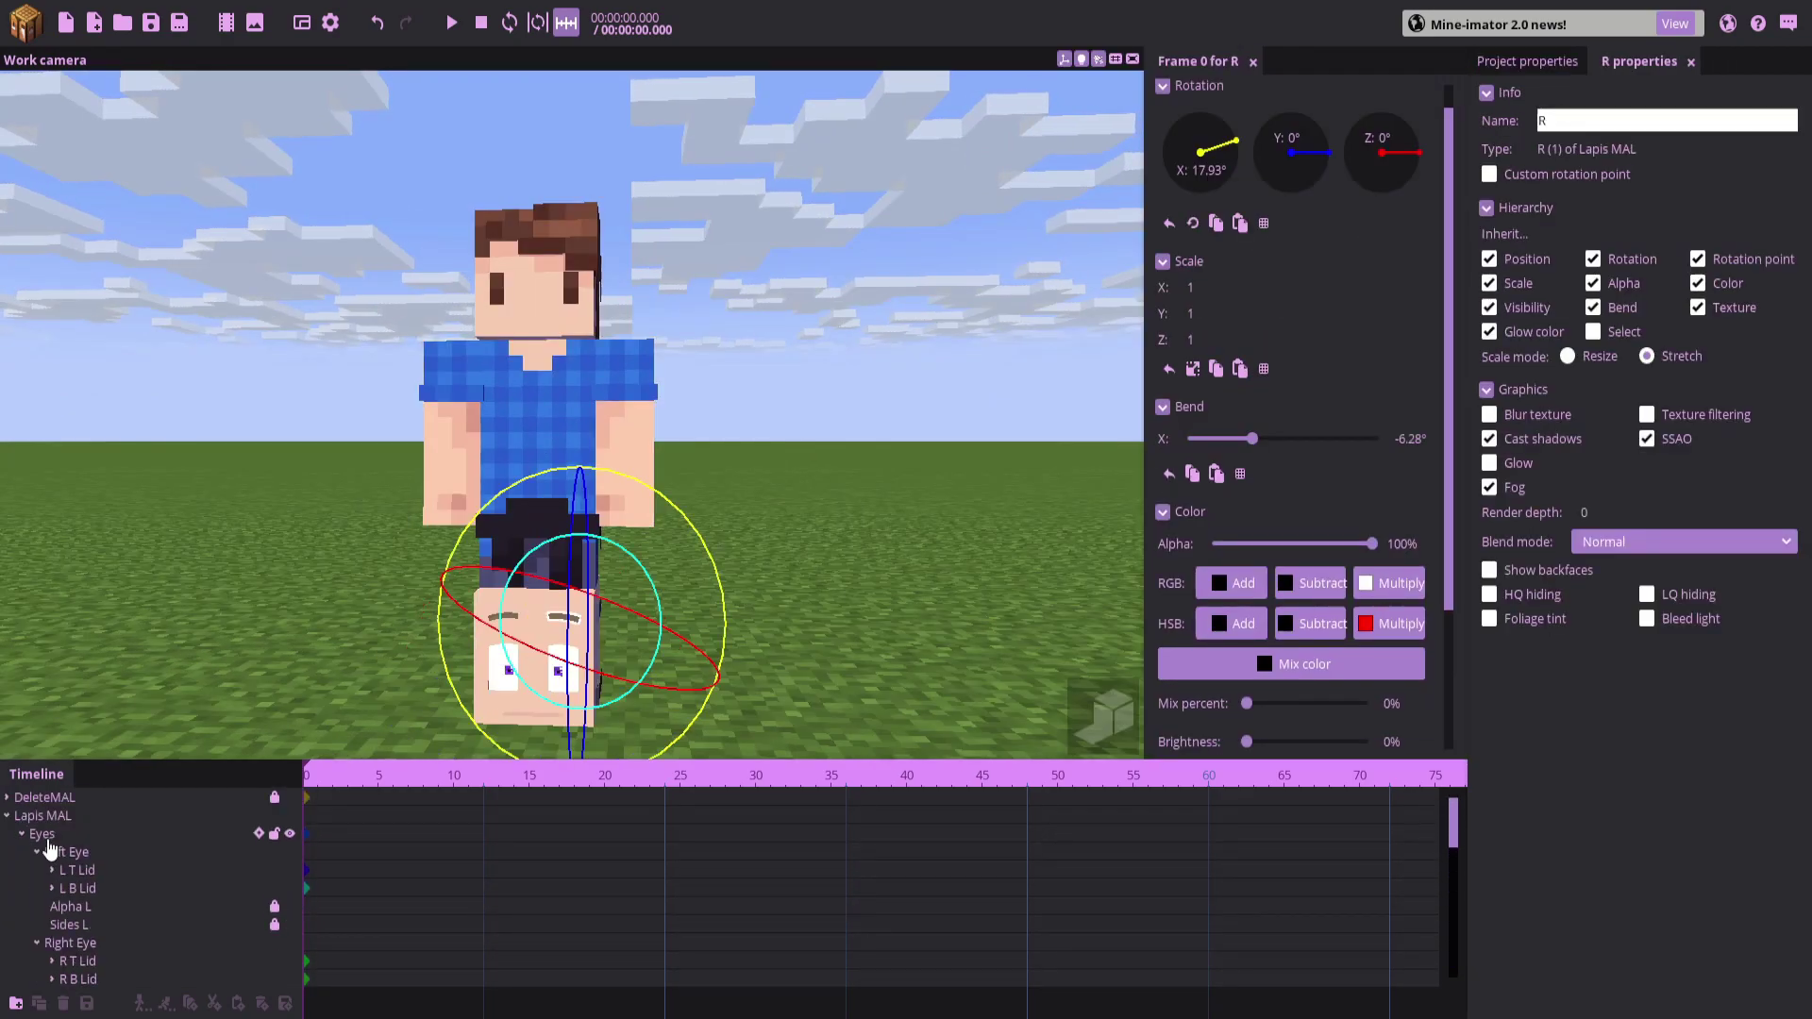
pyautogui.click(44, 816)
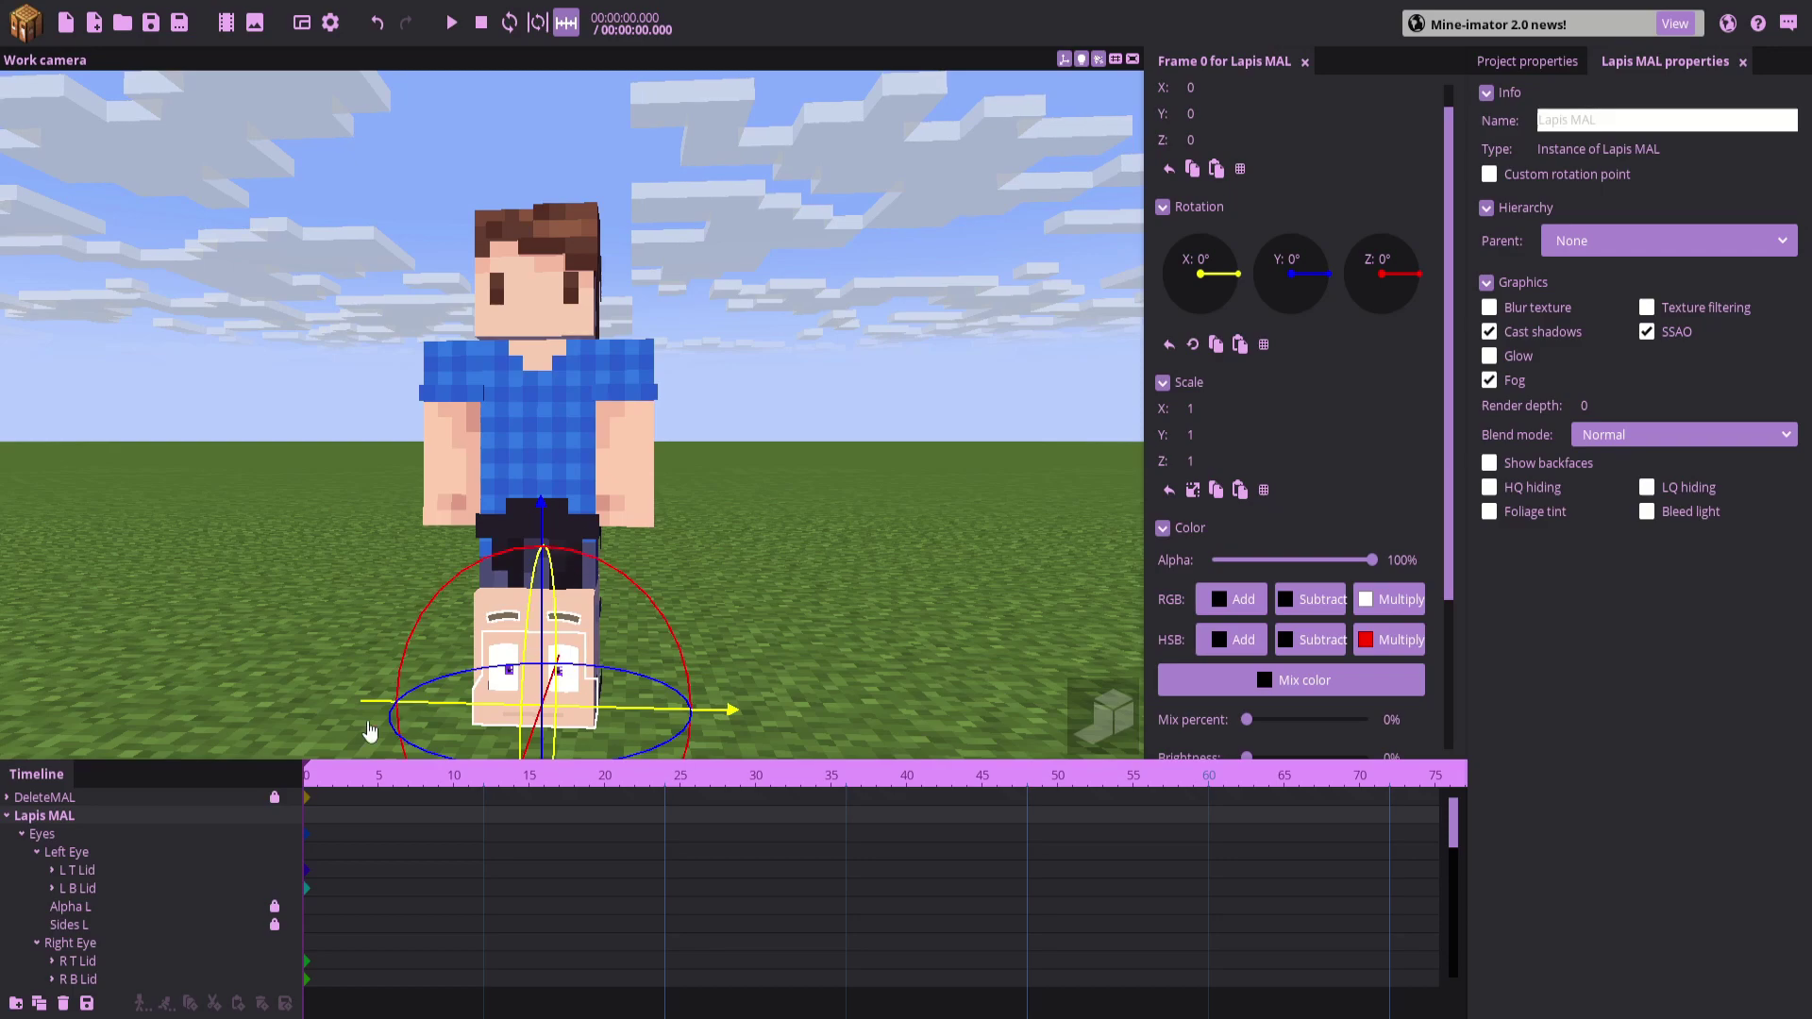
pyautogui.click(68, 799)
pyautogui.click(62, 1009)
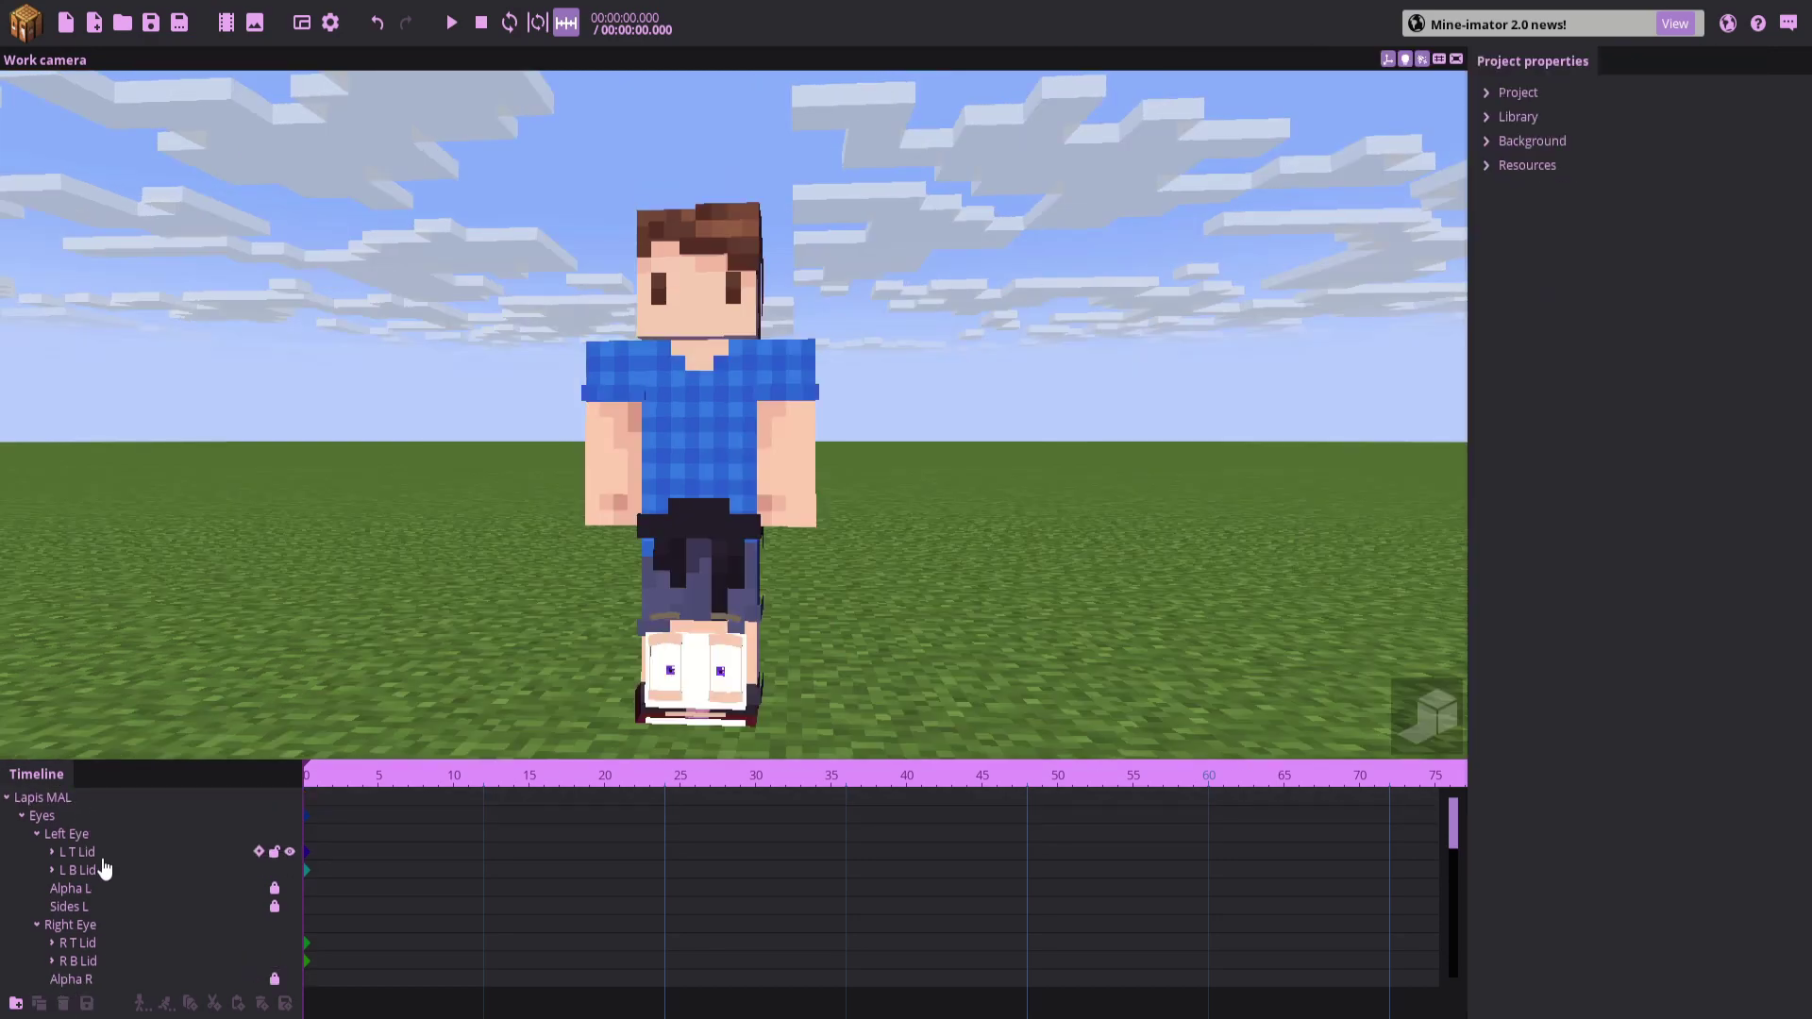
# Parent the Lapis MAL rig to Steve's Head so the face sits on the character
pyautogui.click(51, 802)
pyautogui.click(1642, 241)
pyautogui.click(1604, 370)
pyautogui.moveTo(827, 310); pyautogui.dragTo(821, 264)
pyautogui.scroll(3, 821, 264)
pyautogui.click(835, 265)
pyautogui.press('w')
pyautogui.moveTo(837, 264); pyautogui.dragTo(860, 266, button='right')
pyautogui.press('s')
pyautogui.click(35, 834)
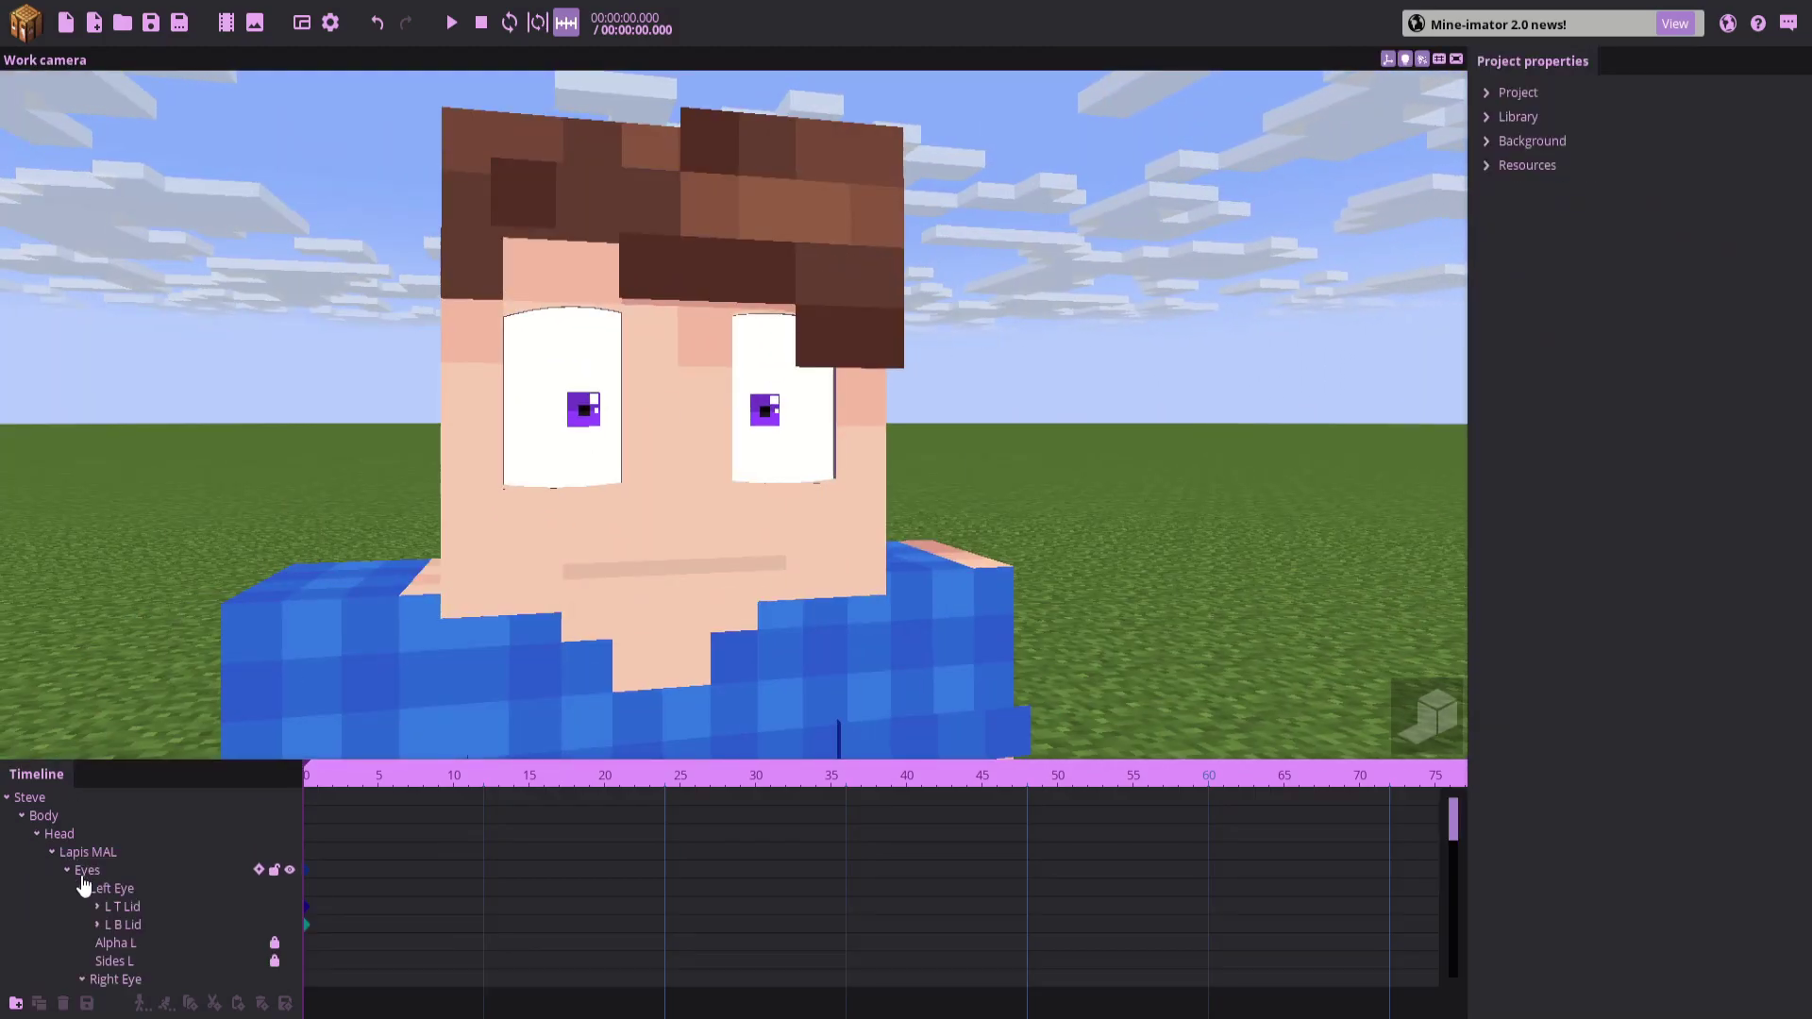
pyautogui.click(85, 871)
pyautogui.moveTo(1263, 310); pyautogui.dragTo(202, 364)
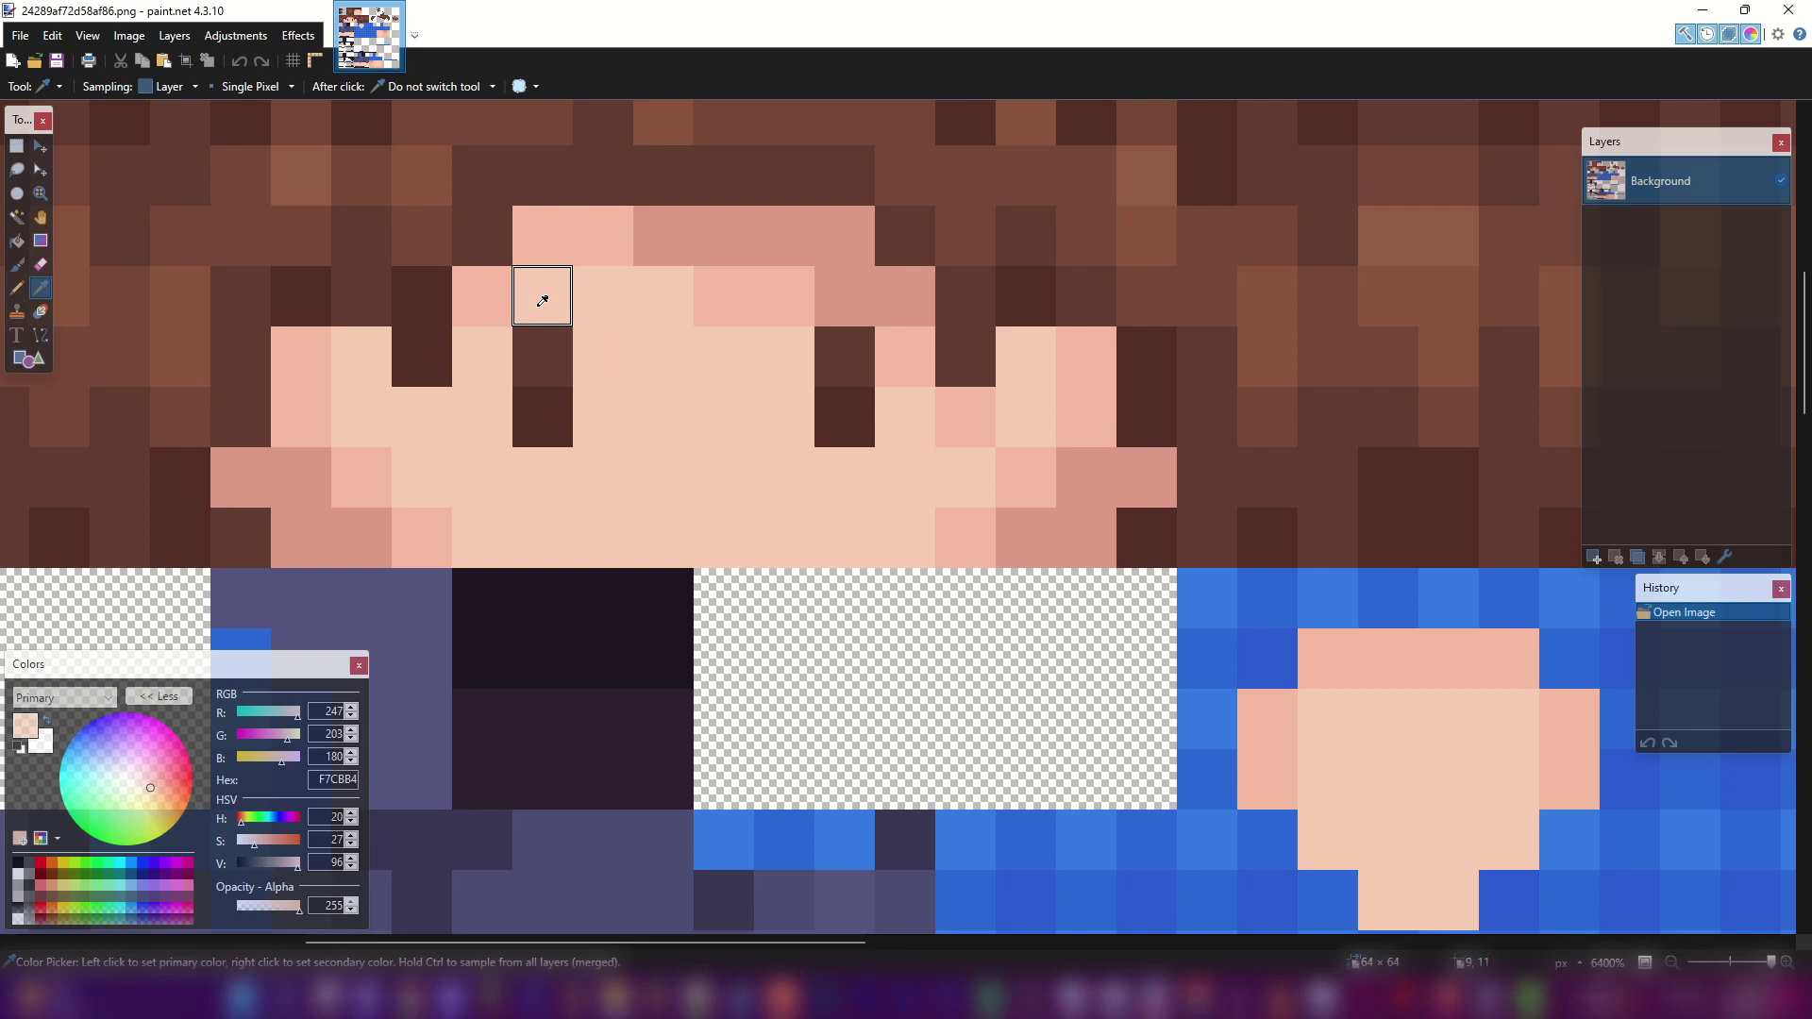
# Switch to paint.net and paint over both eyes of the skin with the Pencil in F7CBB4
pyautogui.press('p')
pyautogui.moveTo(542, 340); pyautogui.dragTo(543, 430)
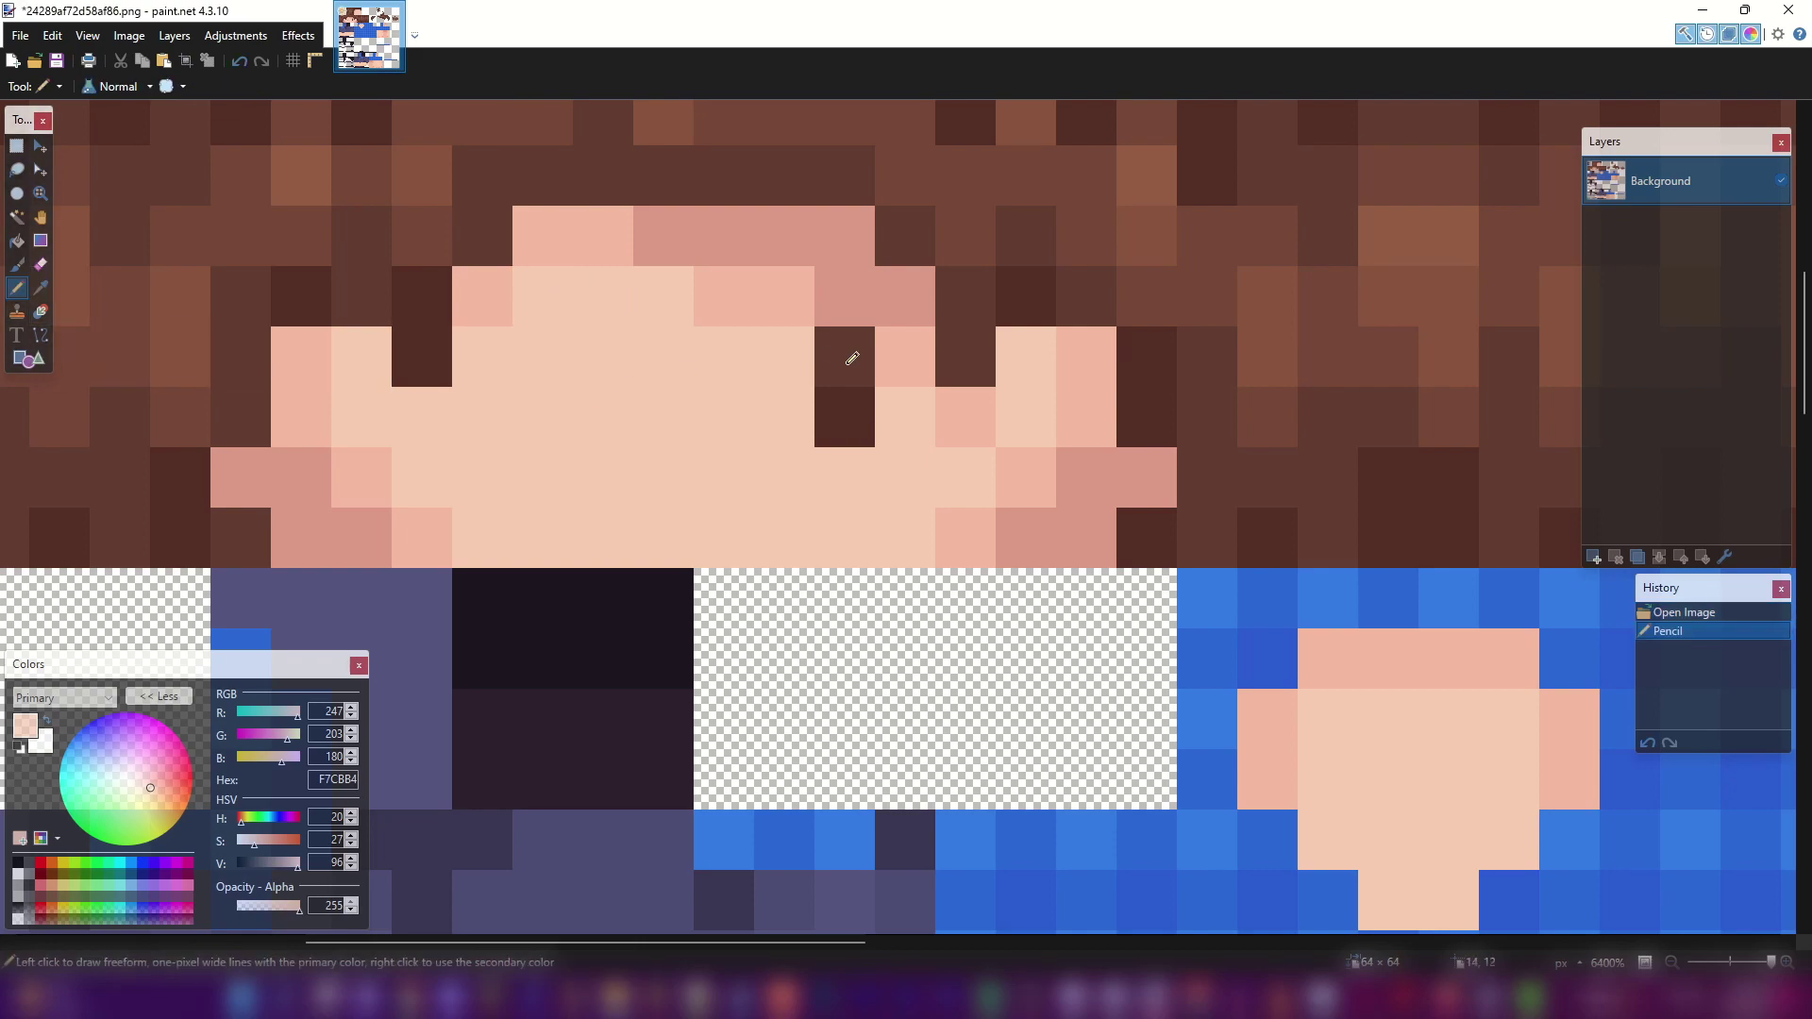
pyautogui.moveTo(852, 358); pyautogui.dragTo(857, 396)
# Sample the pinker forehead tone F2BAA2 and pencil it onto the upper pixel of the erased eye beneath the dark forehead shading
pyautogui.press('k')
pyautogui.click(720, 291)
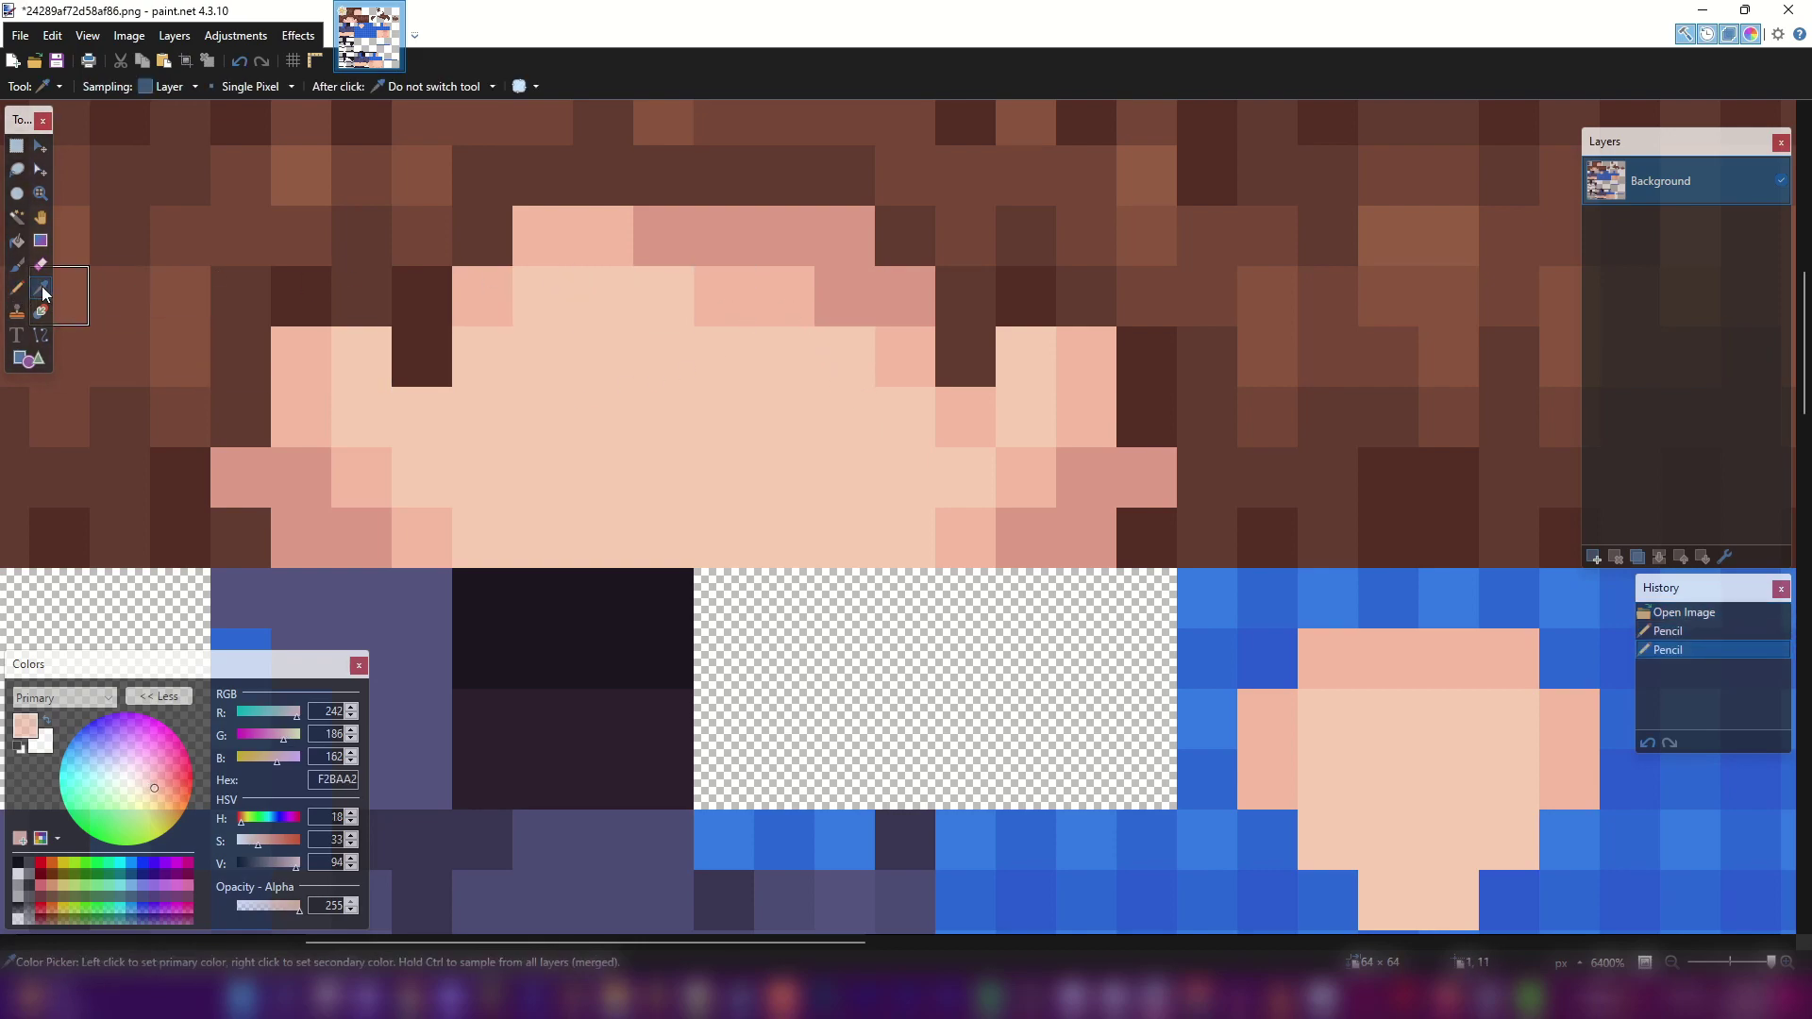
pyautogui.click(17, 287)
pyautogui.click(825, 347)
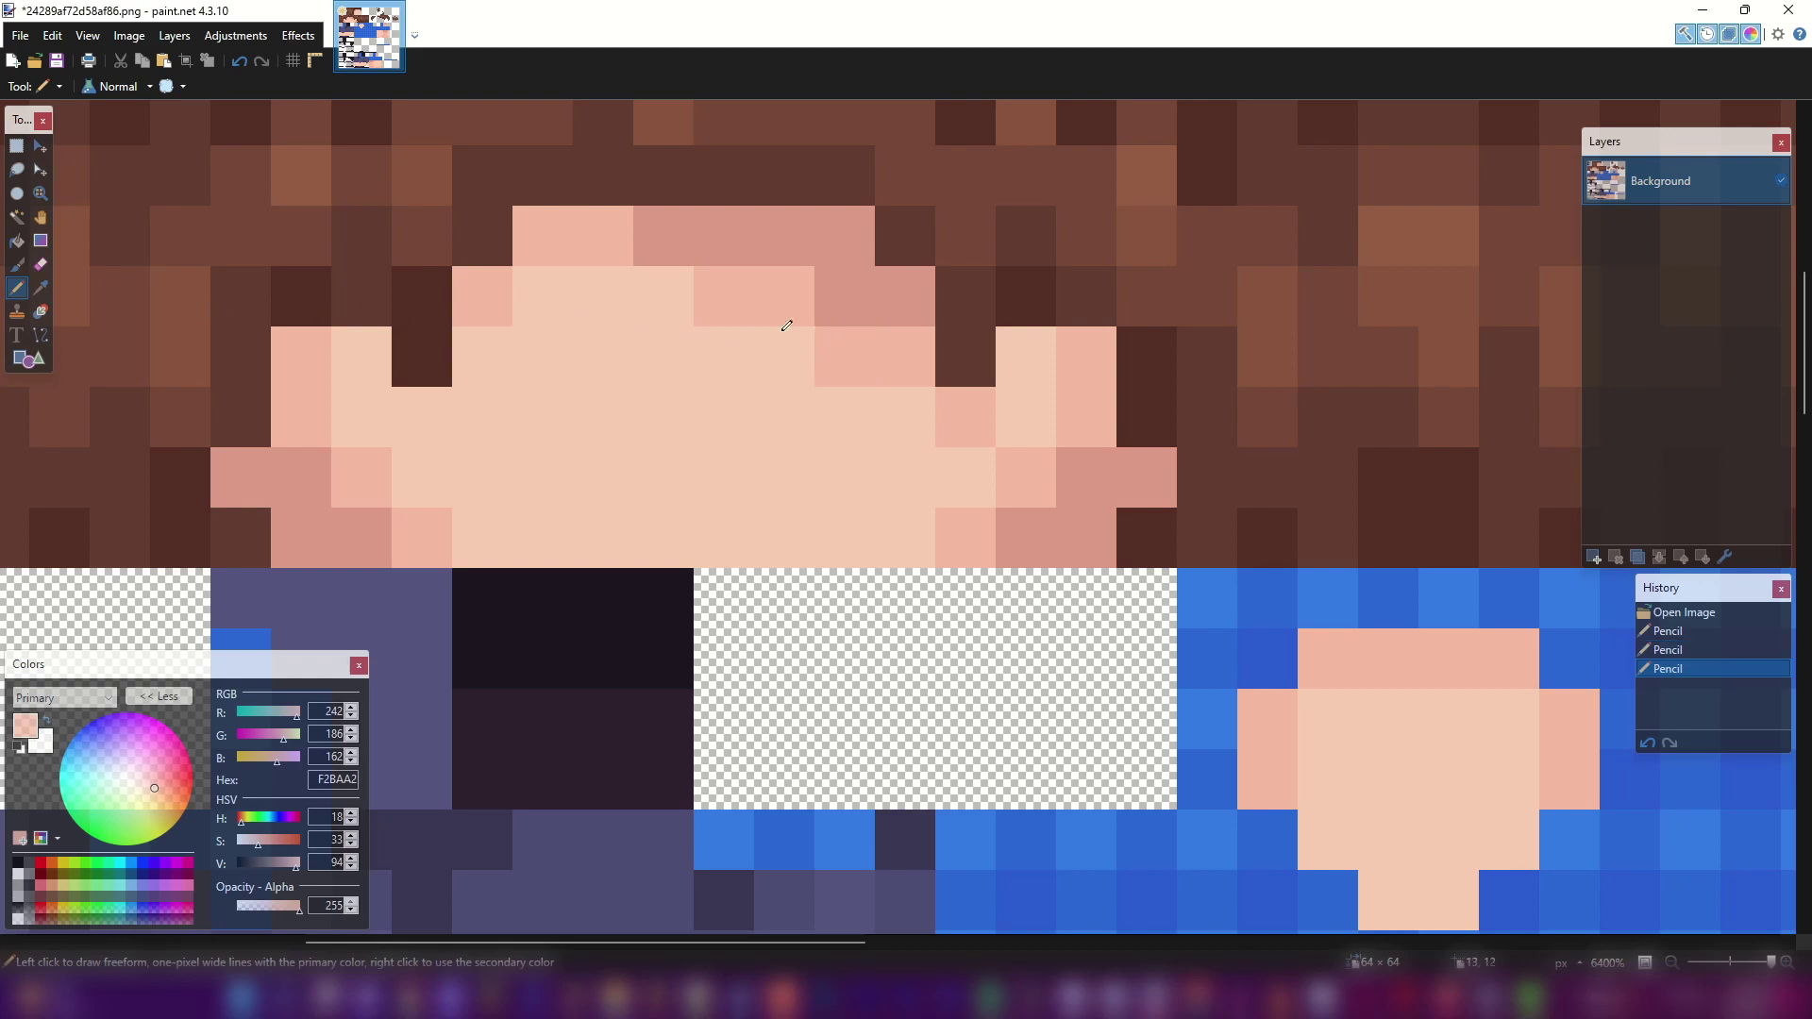
# Save the edited skin as a separate image named fgdfgrg, keeping the Auto-detect bit depth
pyautogui.click(19, 35)
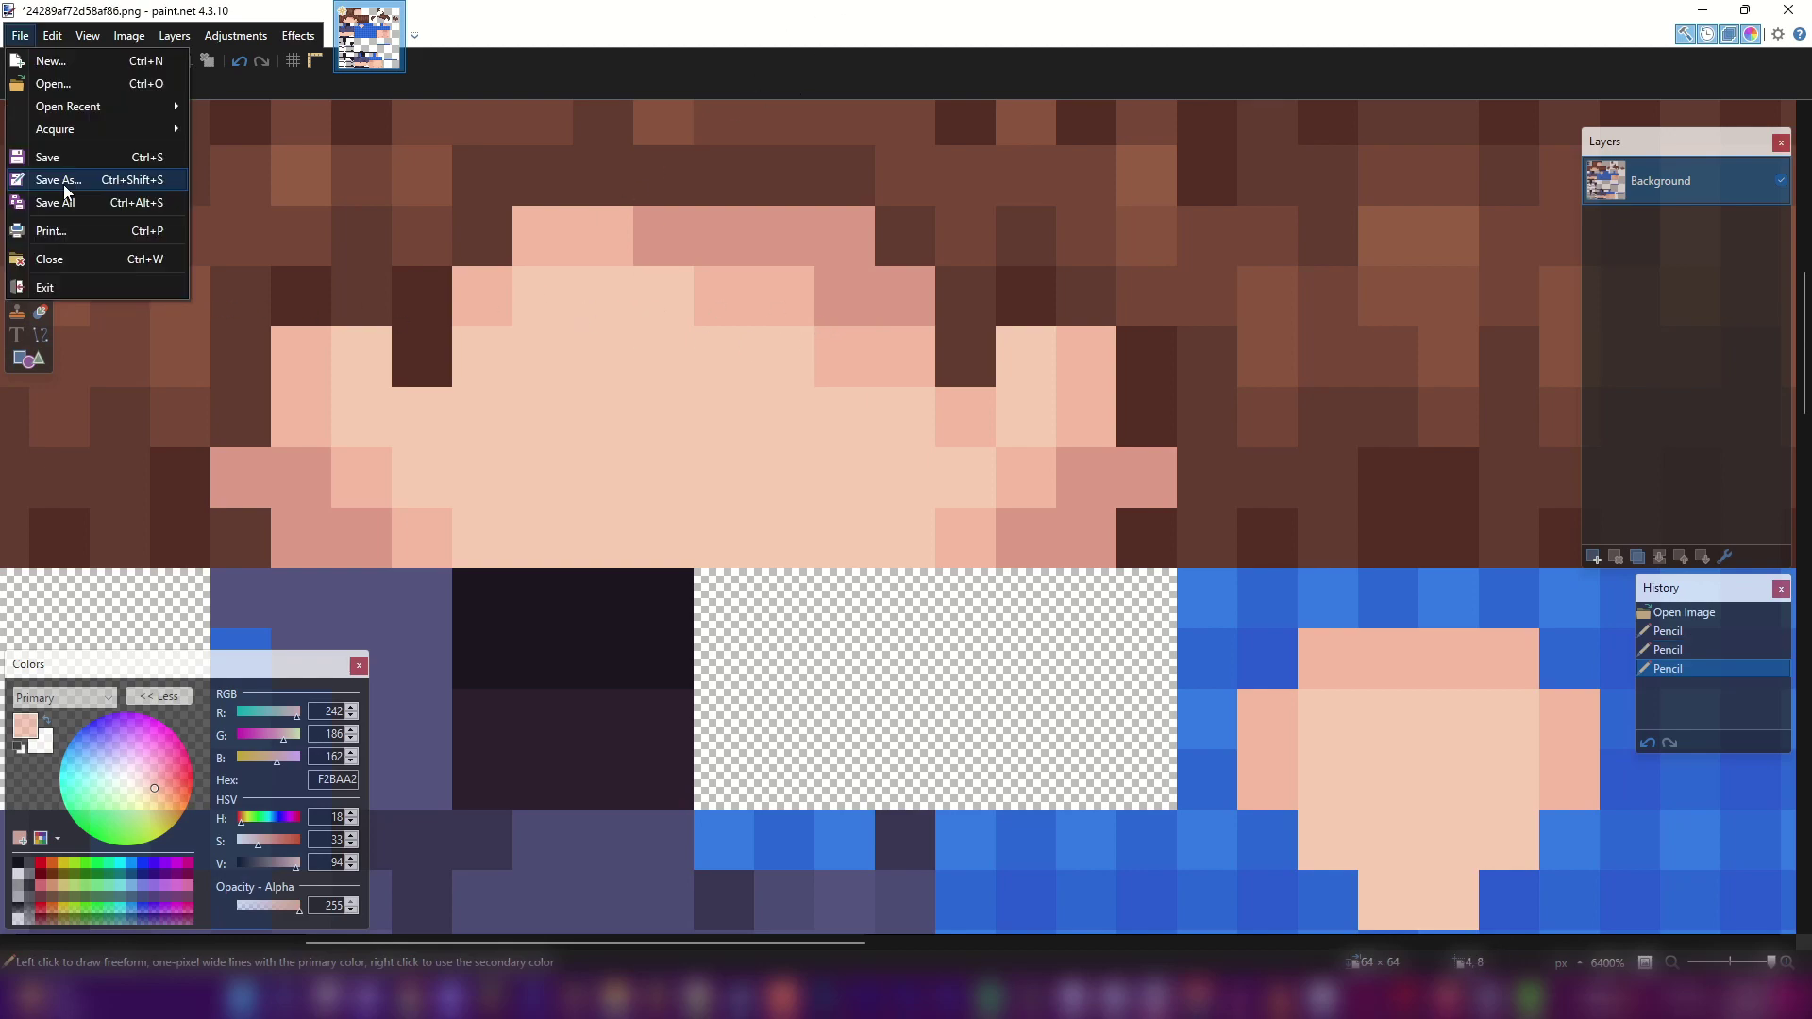
pyautogui.click(58, 179)
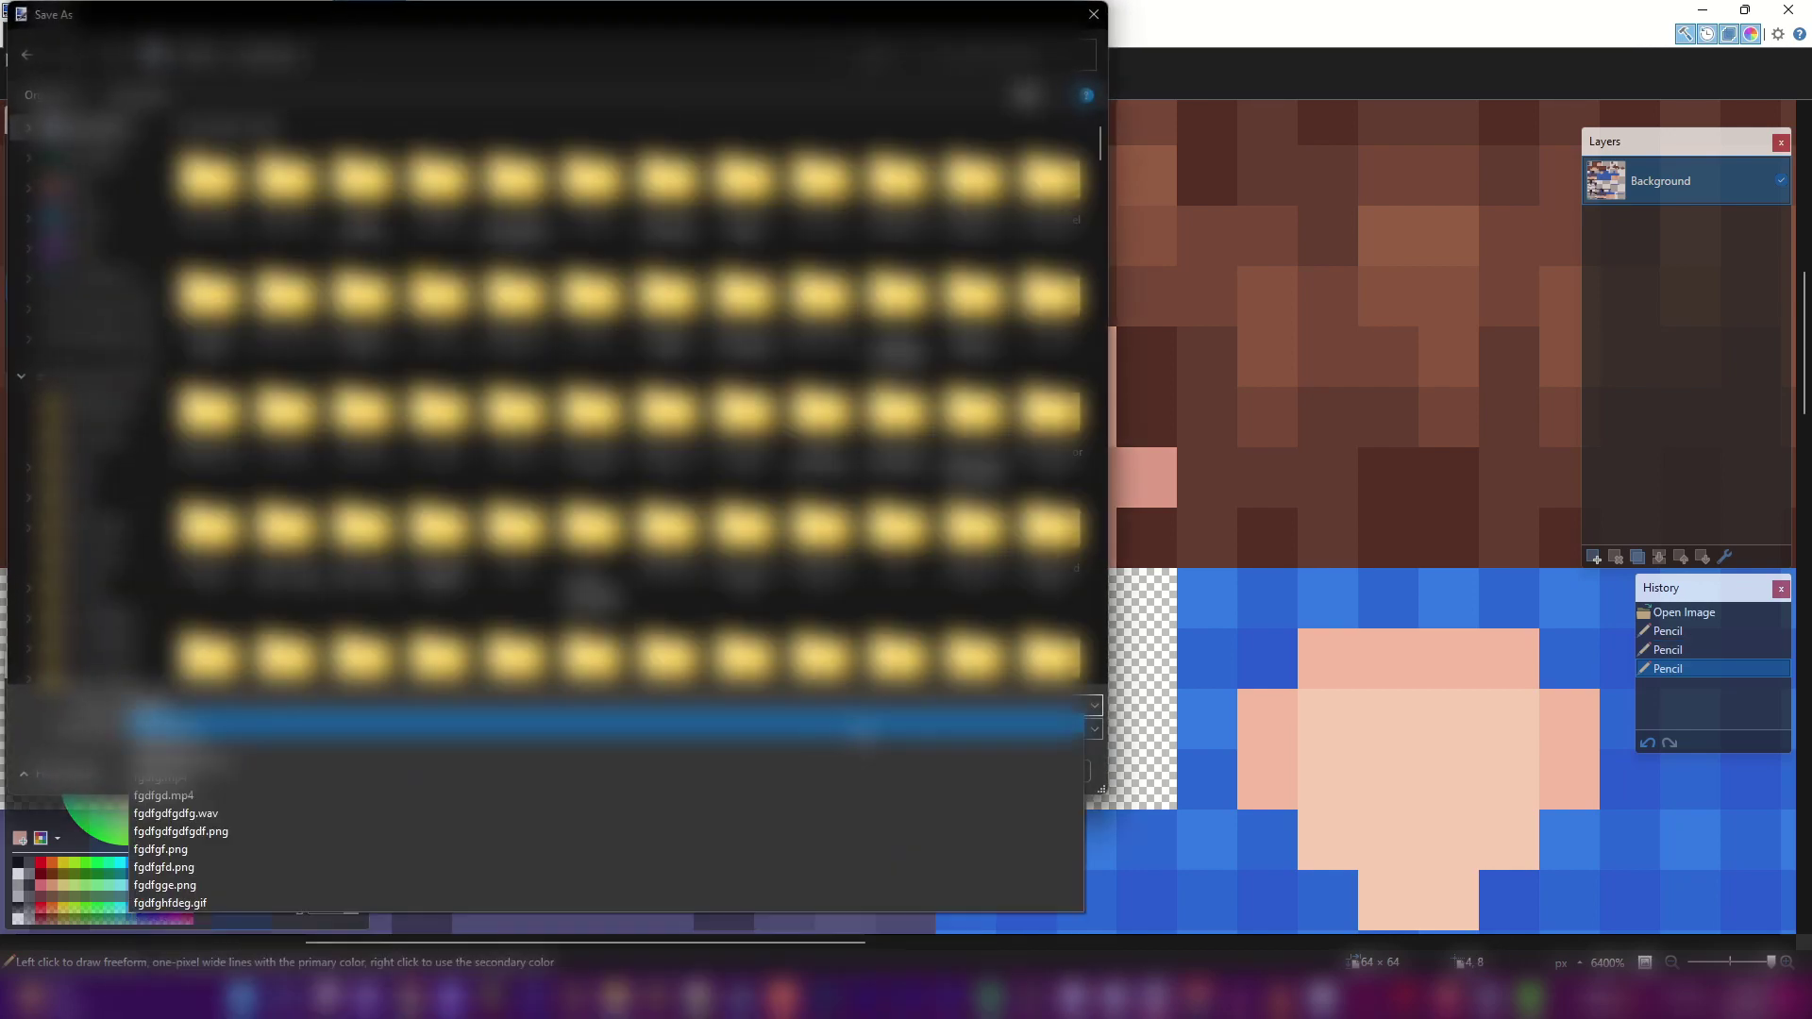
pyautogui.click(934, 772)
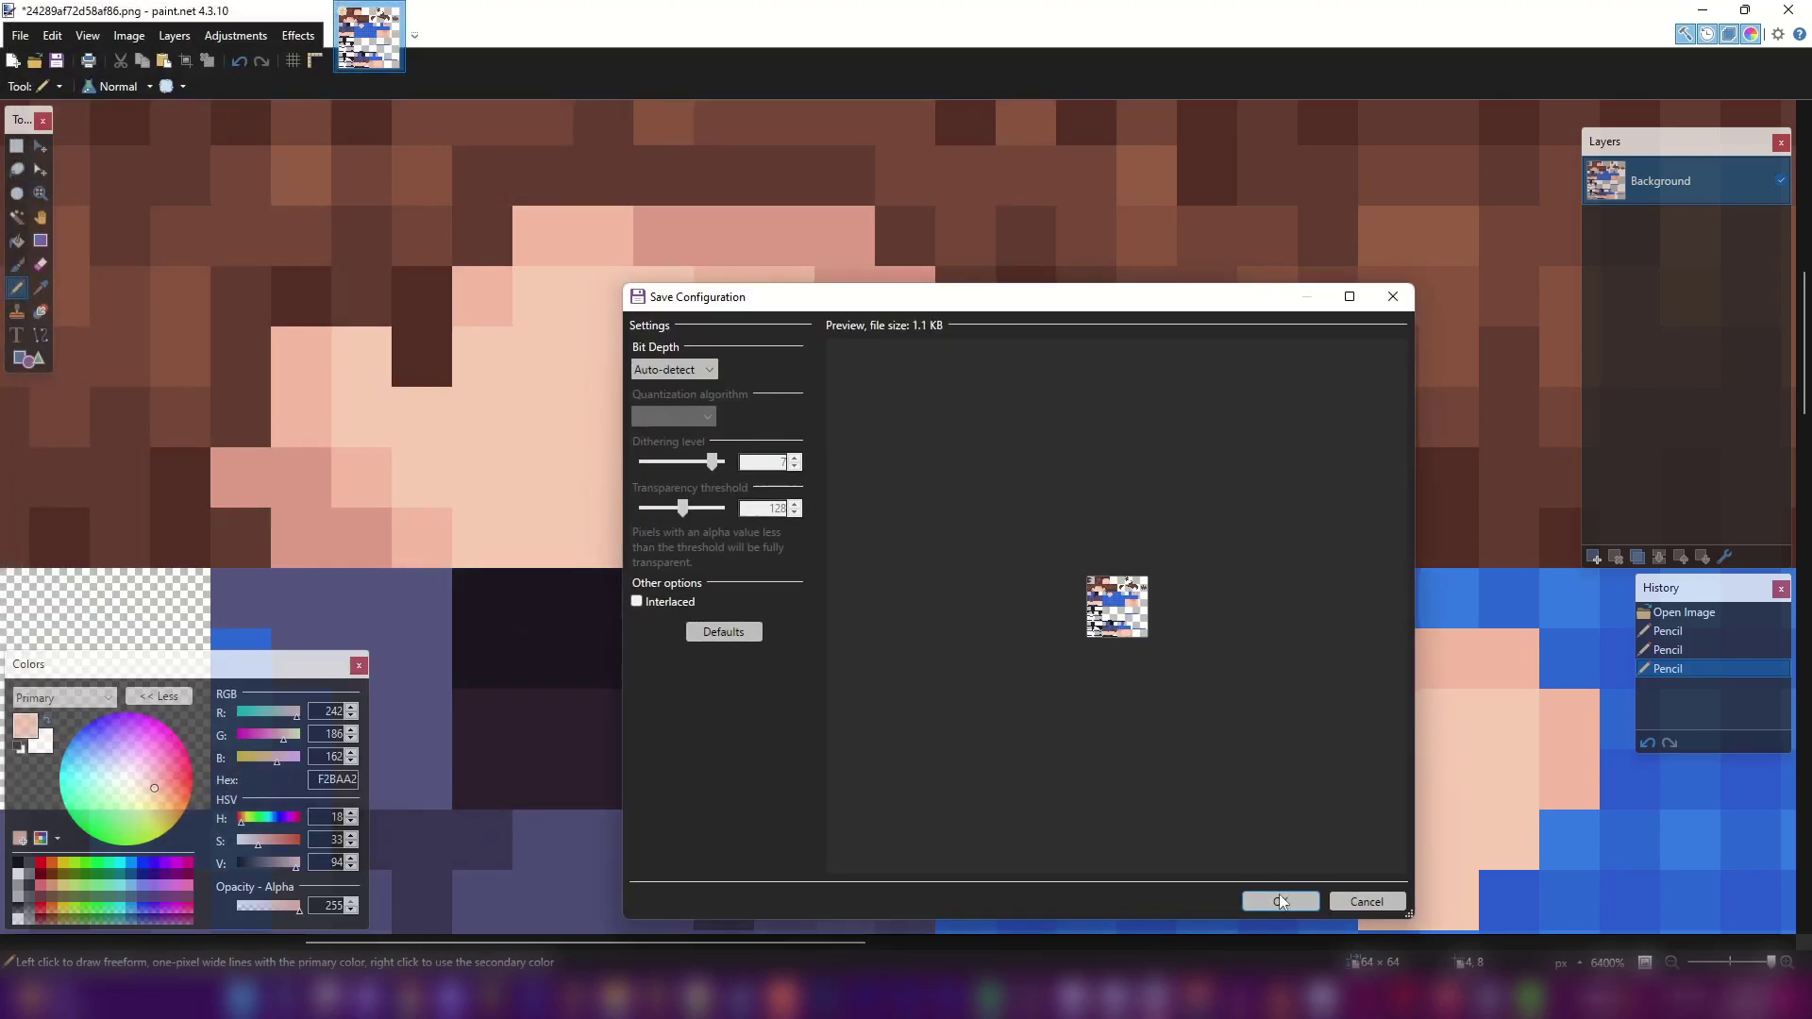
pyautogui.click(1281, 901)
# Switch to Mine-imator and set Steve's skin texture to fgdfgrg
pyautogui.click(577, 998)
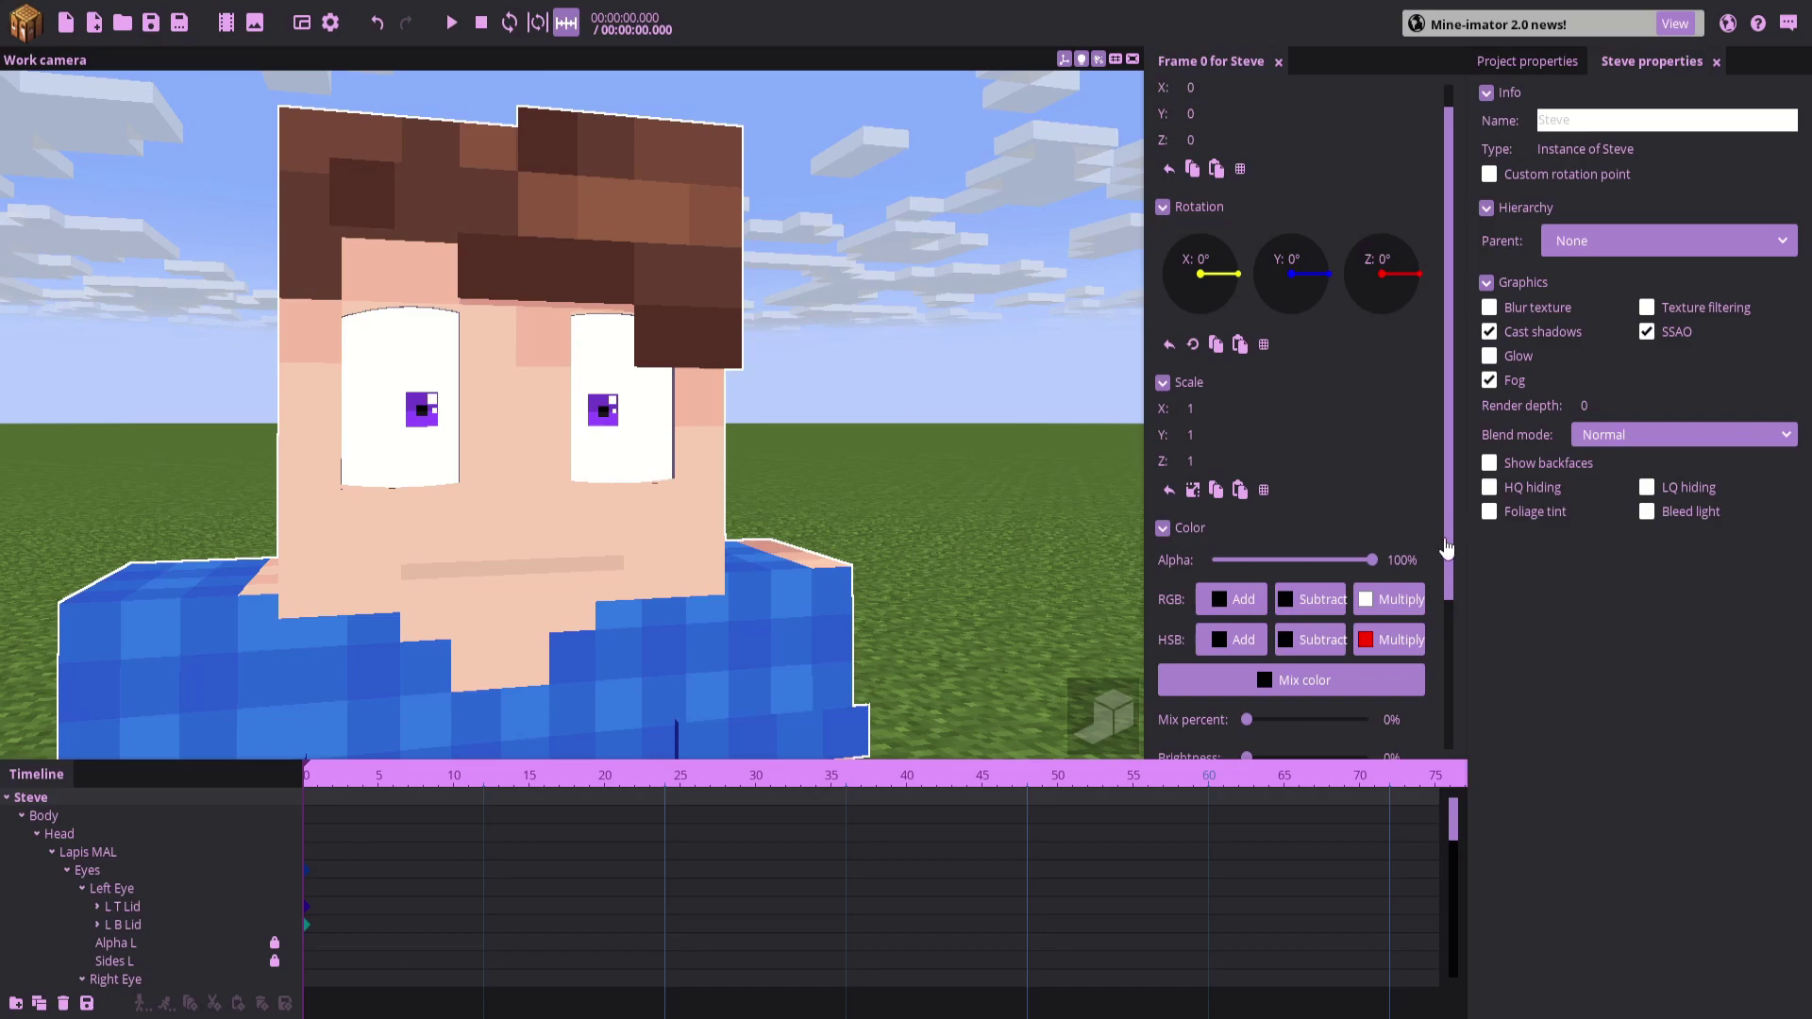
pyautogui.scroll(-3, 1447, 547)
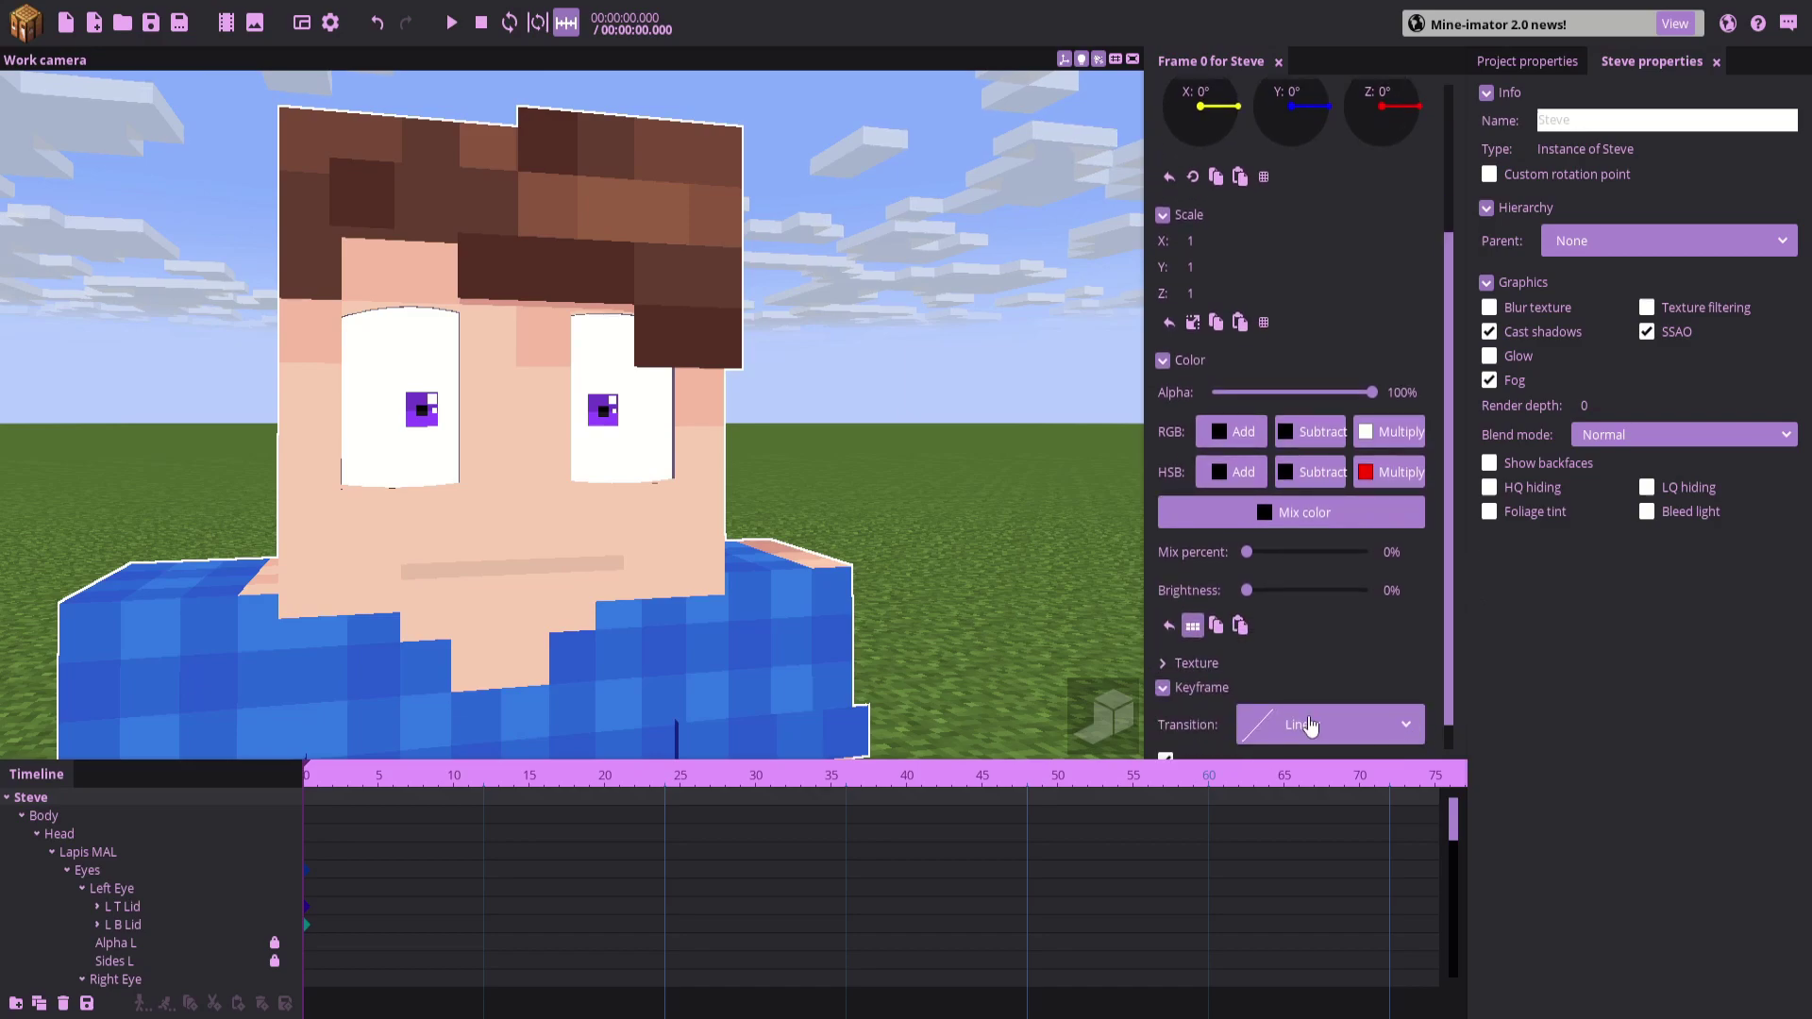
pyautogui.click(1317, 701)
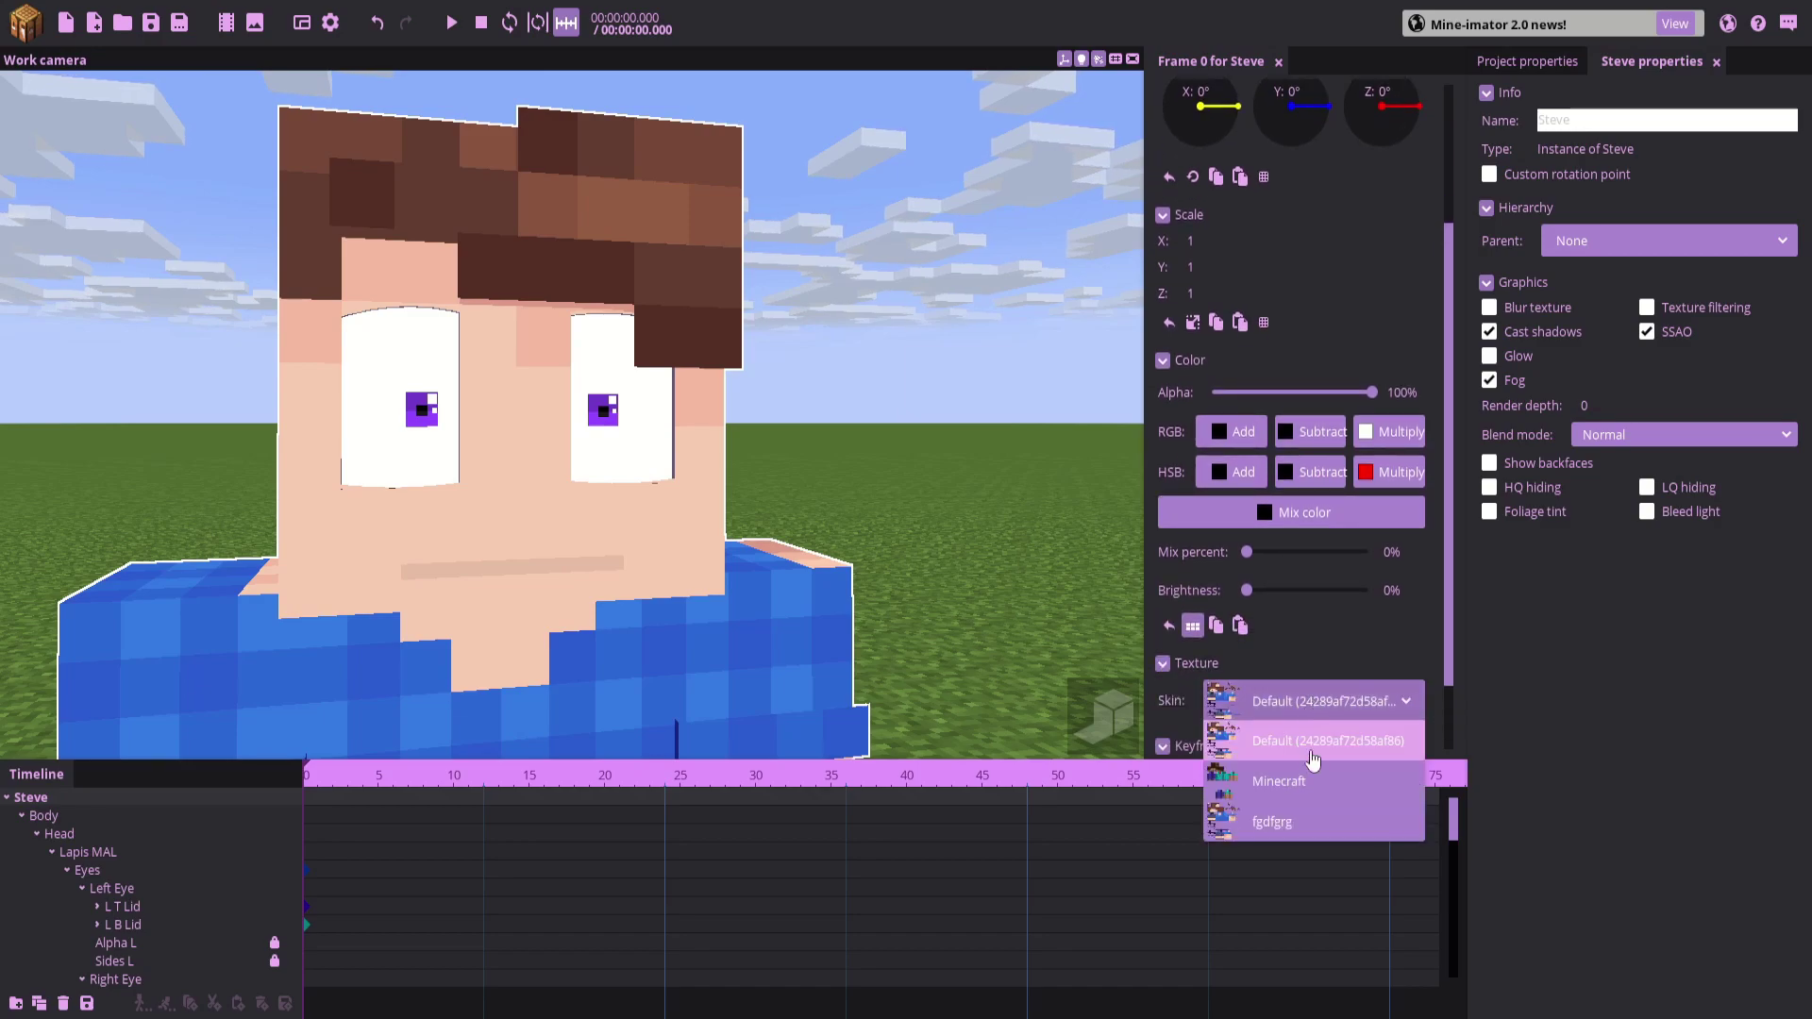
pyautogui.click(1272, 823)
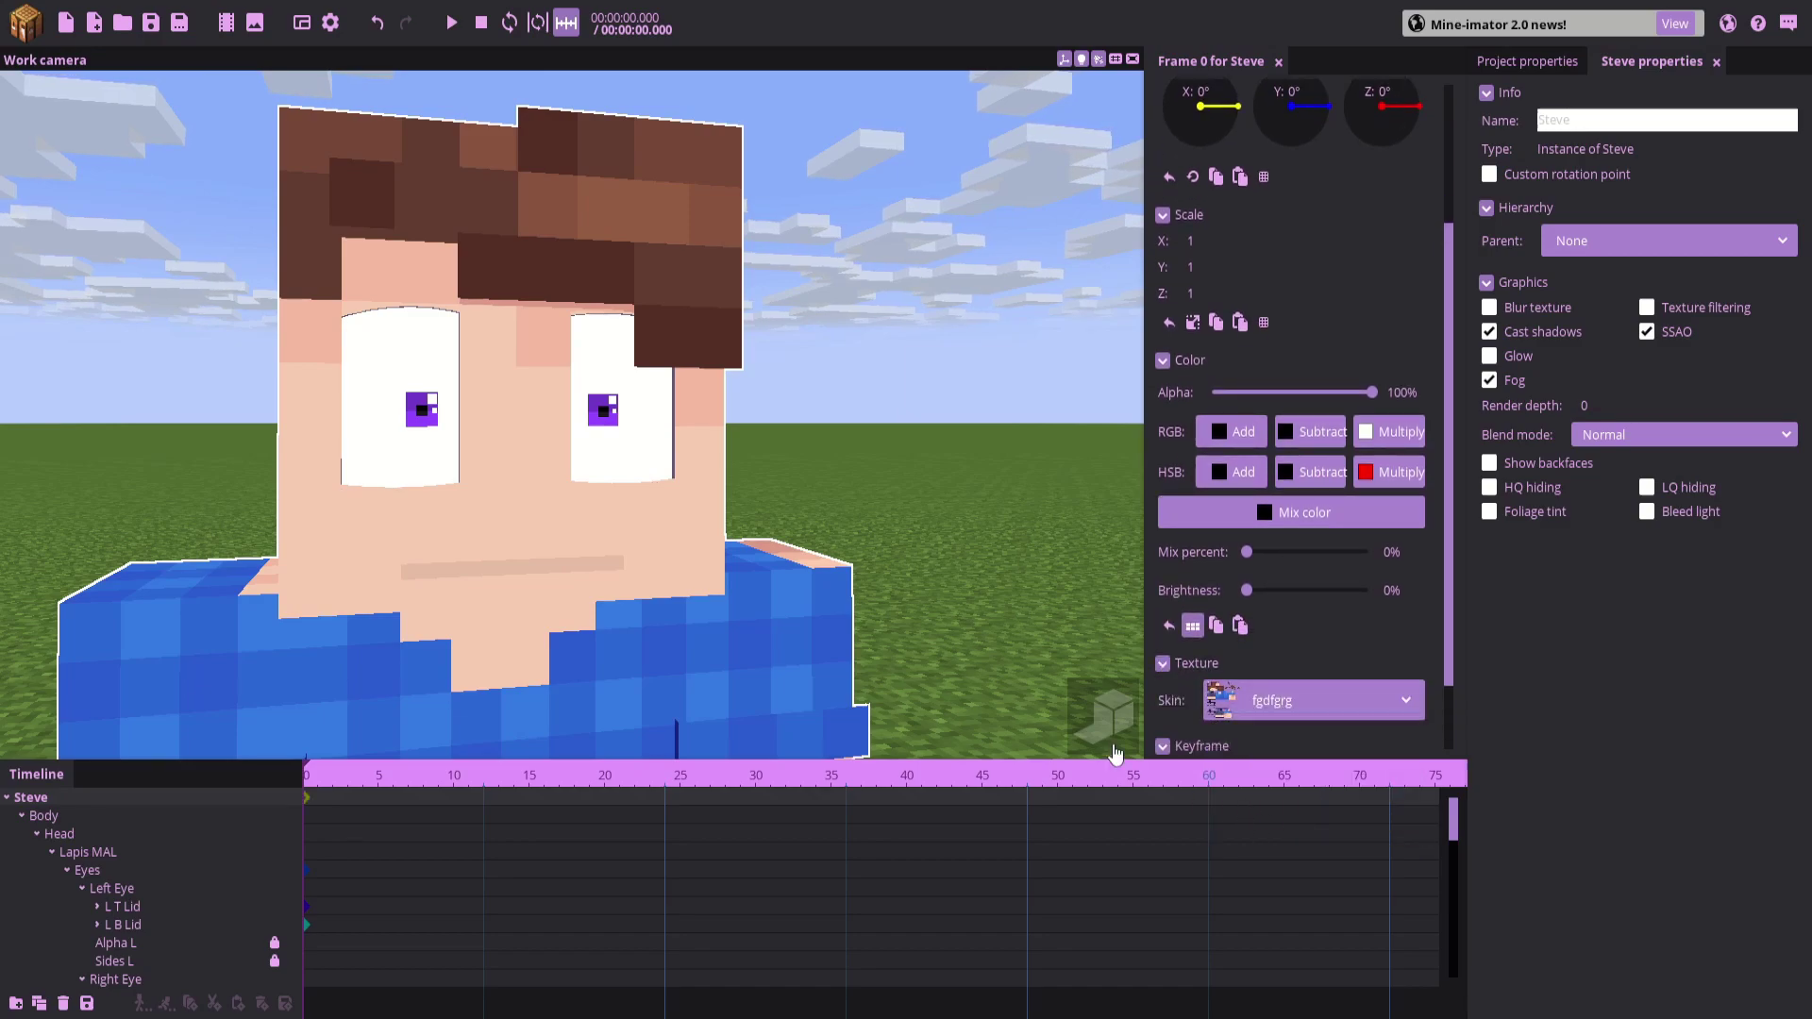
pyautogui.click(90, 870)
pyautogui.moveTo(1230, 175)
pyautogui.mouseDown()
pyautogui.moveTo(1201, 181)
pyautogui.moveTo(1250, 190)
pyautogui.moveTo(1208, 188)
pyautogui.moveTo(1227, 189)
pyautogui.mouseUp()
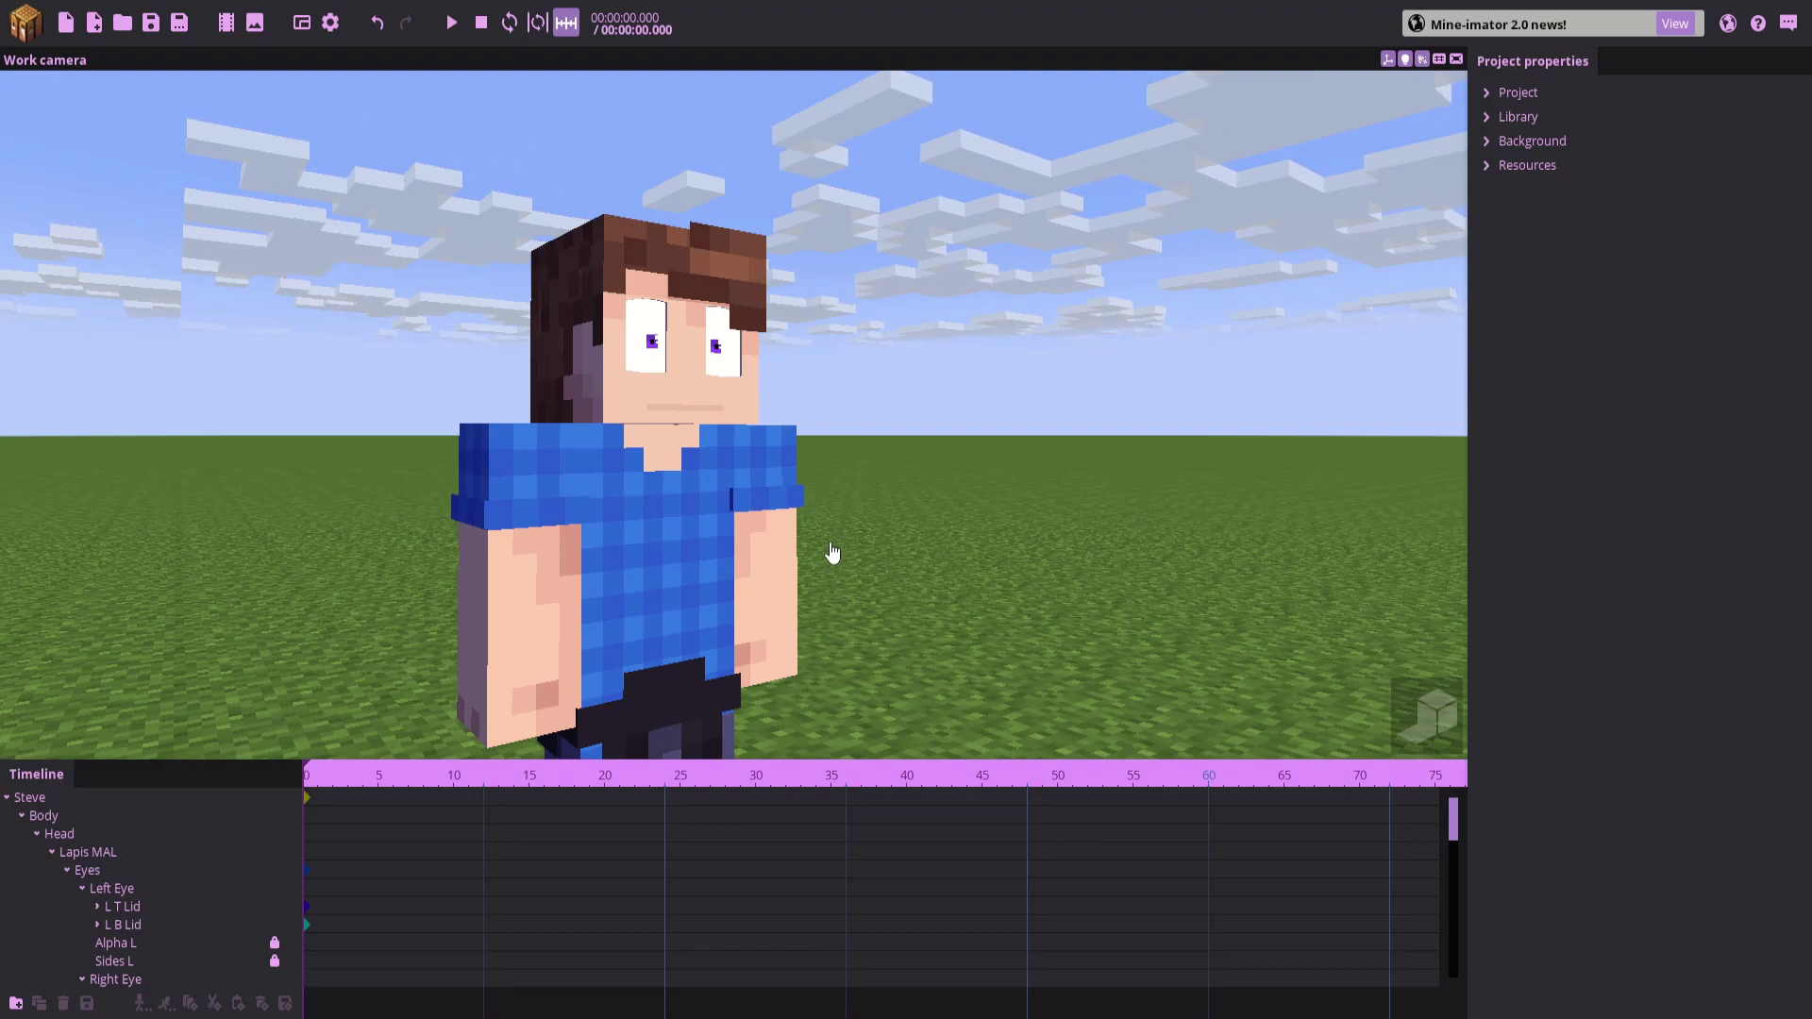